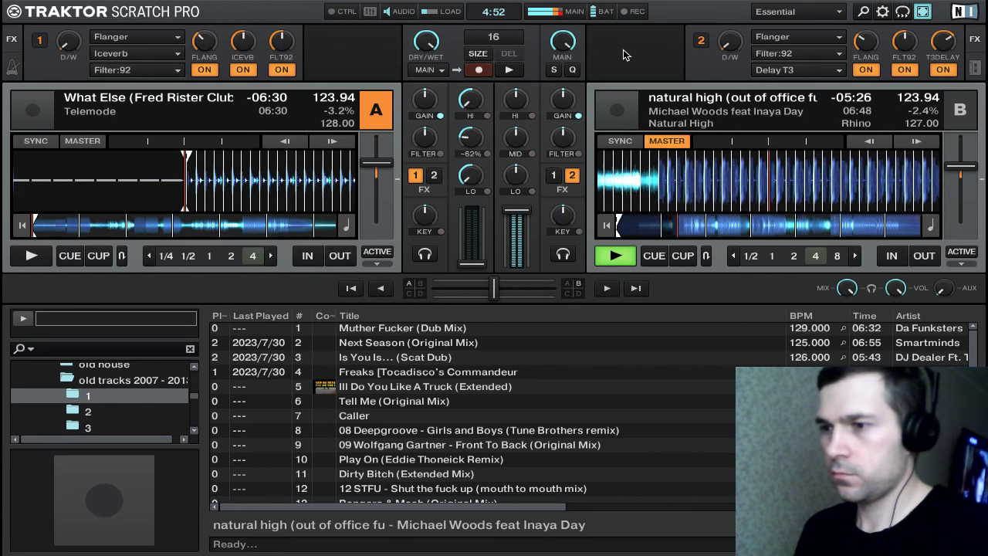
Load track 12, "12 STFU" (mouth to mouth mix), into deck A and match its tempo to deck B at 123.94 BPM
{"action": "left_click", "coordinate": [582, 347]}
{"action": "scroll", "coordinate": [610, 356], "scroll_direction": "down", "scroll_amount": 2}
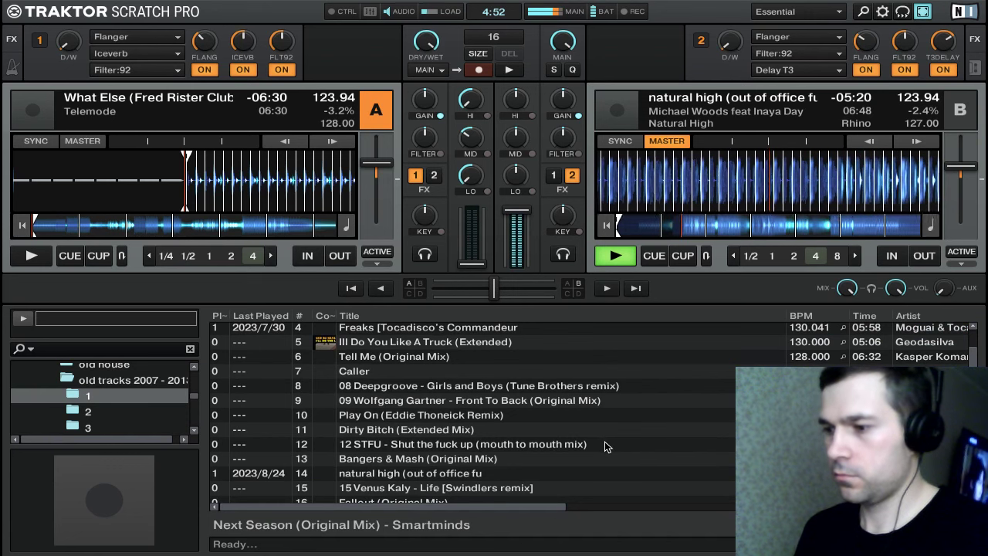
{"action": "key", "text": "Down"}
{"action": "key", "text": "Down"}
{"action": "key", "text": "Down"}
{"action": "key", "text": "Down"}
{"action": "key", "text": "Down"}
{"action": "key", "text": "Down"}
{"action": "key", "text": "Down"}
{"action": "key", "text": "Down"}
{"action": "key", "text": "Down"}
{"action": "key", "text": "Down"}
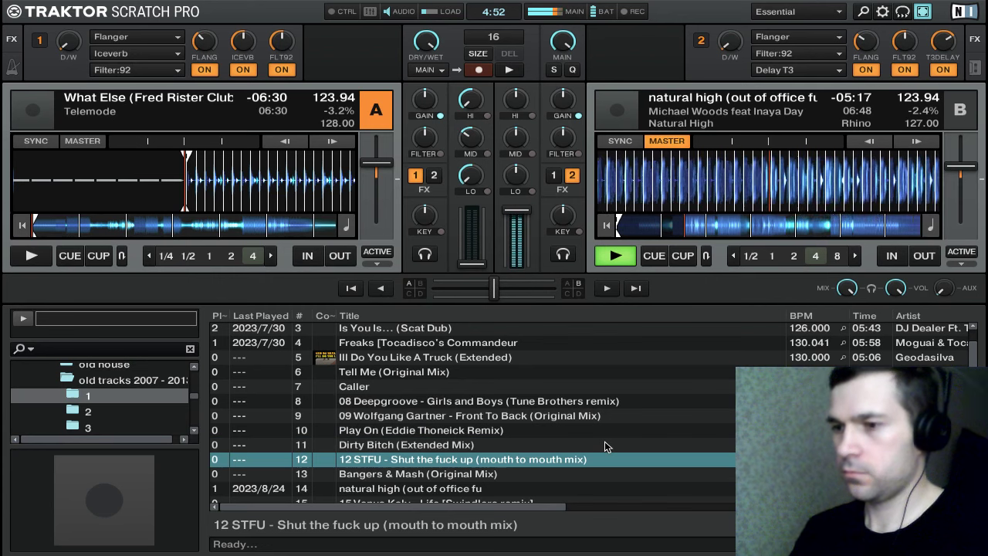
{"action": "key", "text": "ctrl+Left"}
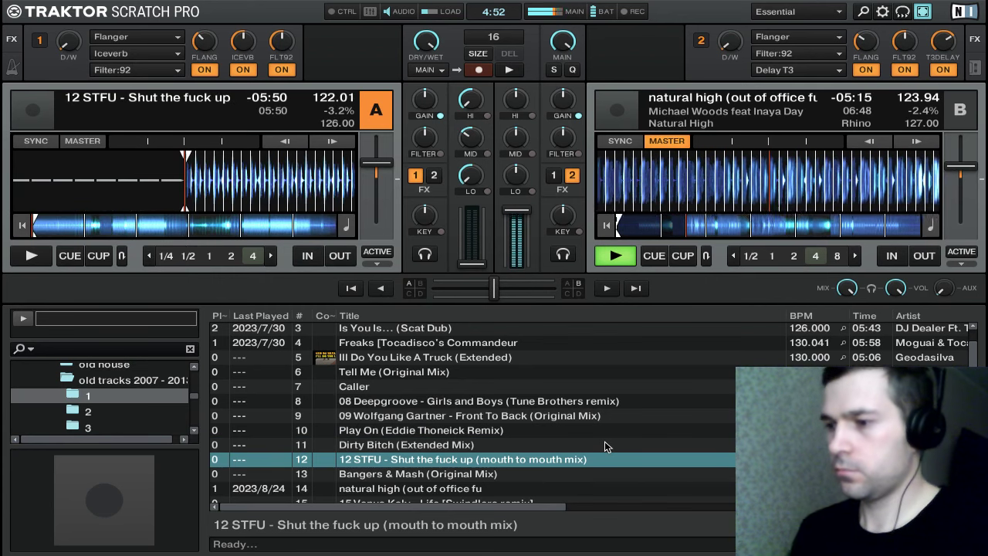
{"action": "key", "text": "s"}
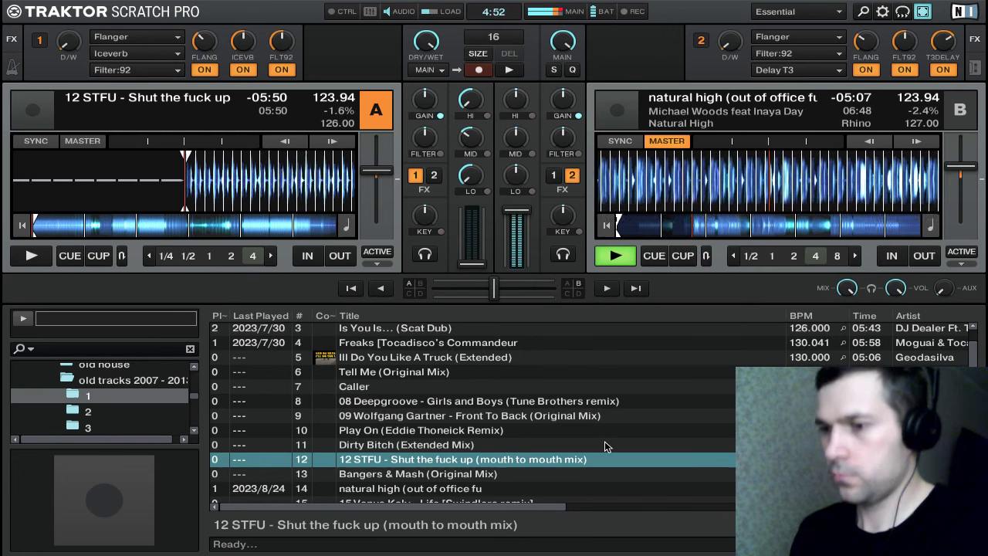
{"action": "scroll", "coordinate": [622, 396], "scroll_direction": "down", "scroll_amount": 3}
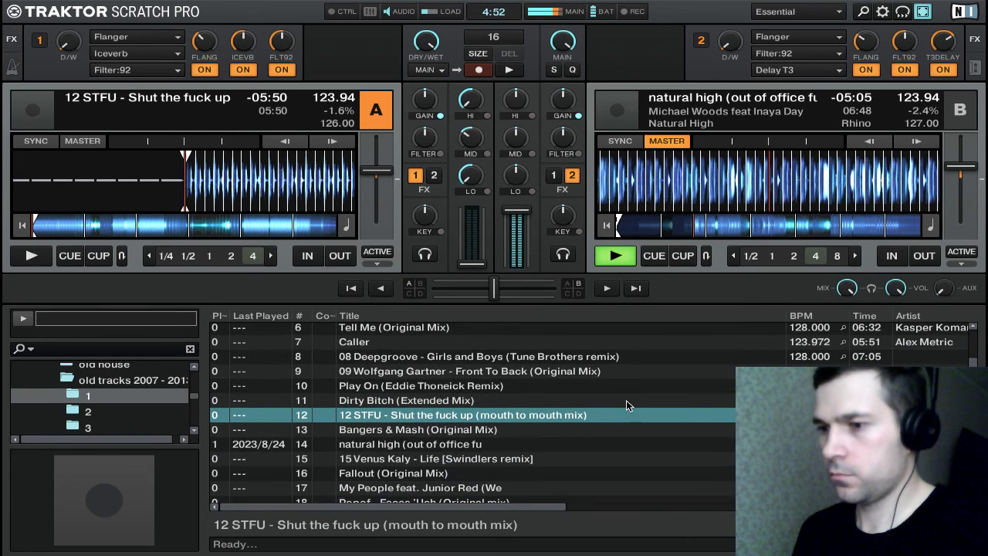
{"action": "scroll", "coordinate": [627, 404], "scroll_direction": "down", "scroll_amount": 11}
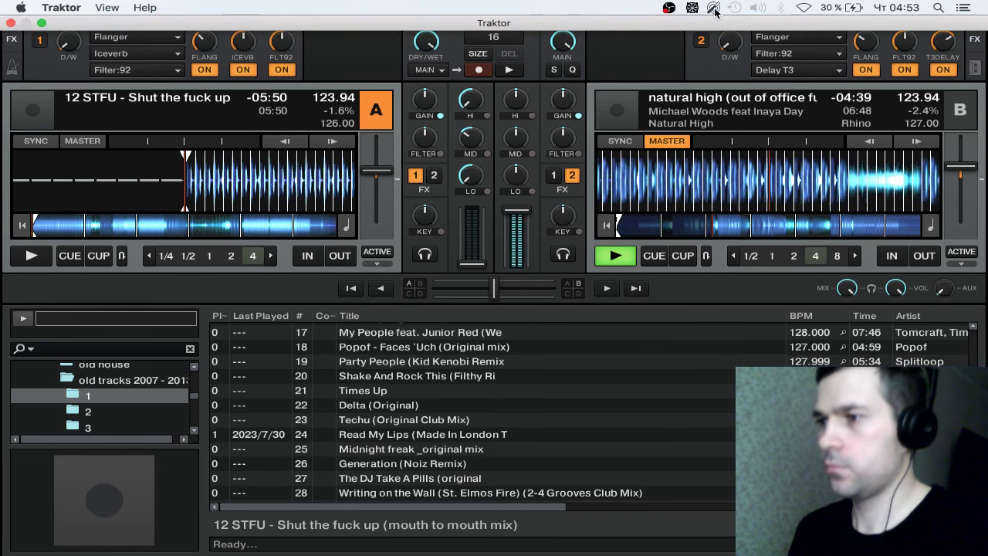
In SoundSource, raise the OBS volume to 29% and return to Traktor
{"action": "left_click", "coordinate": [713, 7]}
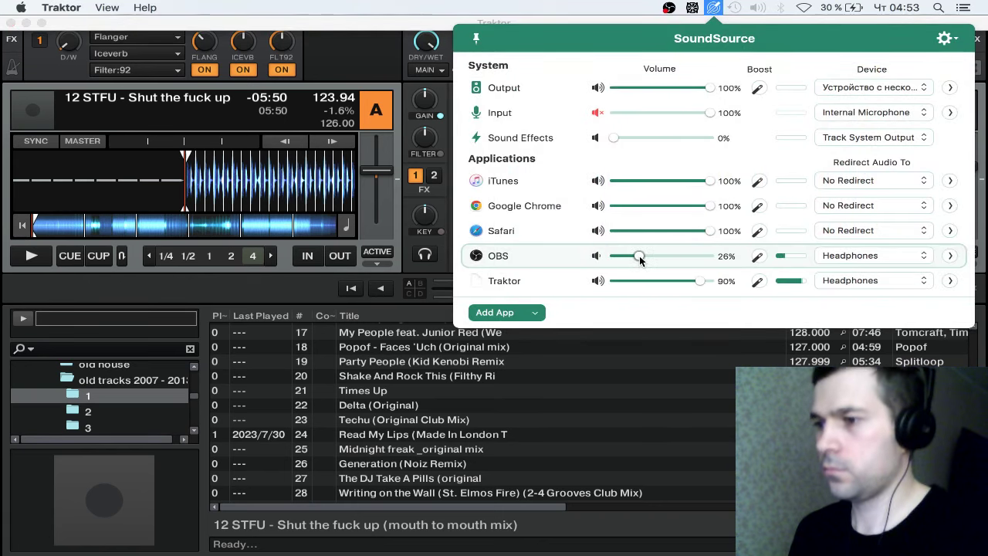
{"action": "left_click_drag", "start_coordinate": [640, 255], "coordinate": [642, 255]}
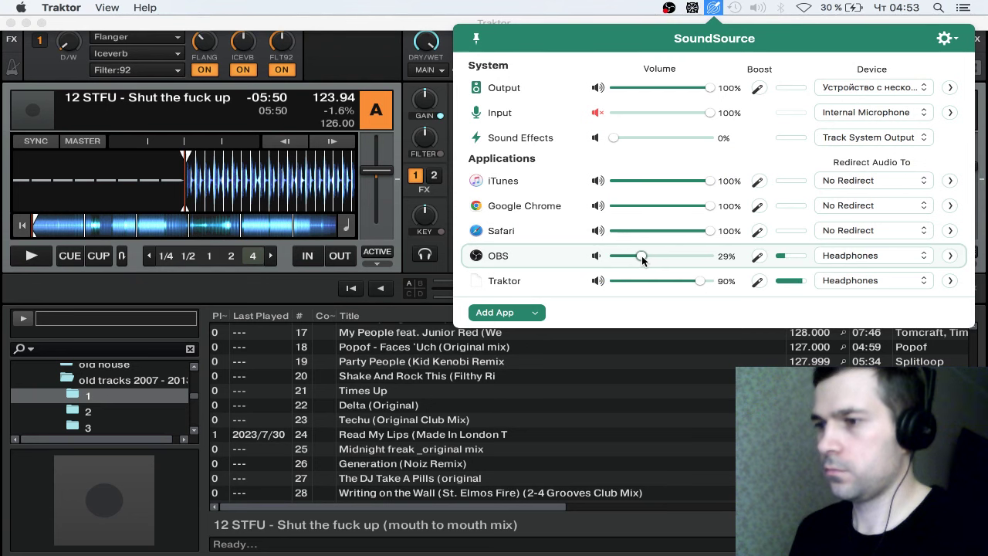
{"action": "left_click", "coordinate": [337, 59]}
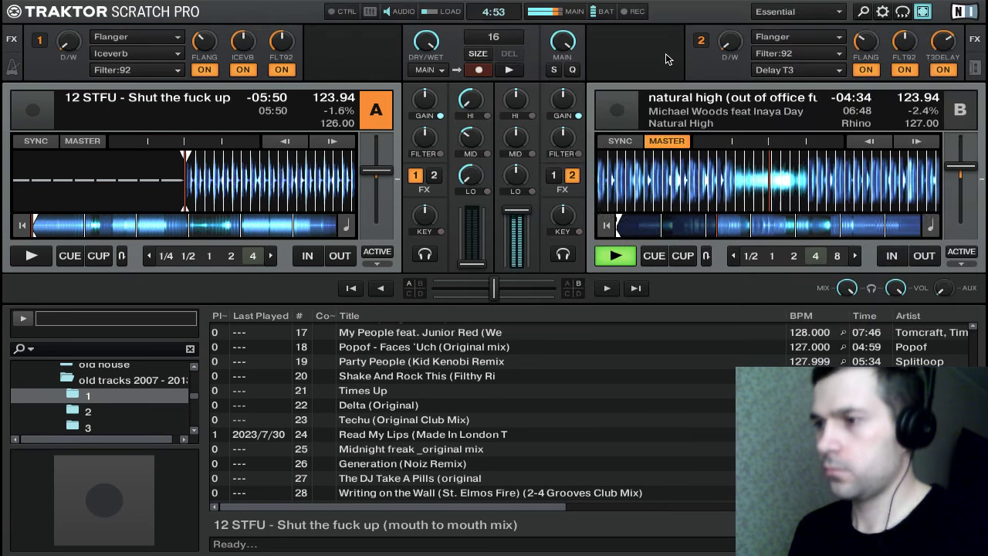
Adjust effect unit 2's dry/wet amount on deck B and briefly preview deck A's track, returning it to its cue point
{"action": "mouse_move", "coordinate": [730, 41]}
{"action": "left_mouse_down"}
{"action": "mouse_move", "coordinate": [730, 11]}
{"action": "mouse_move", "coordinate": [730, 42]}
{"action": "left_mouse_up"}
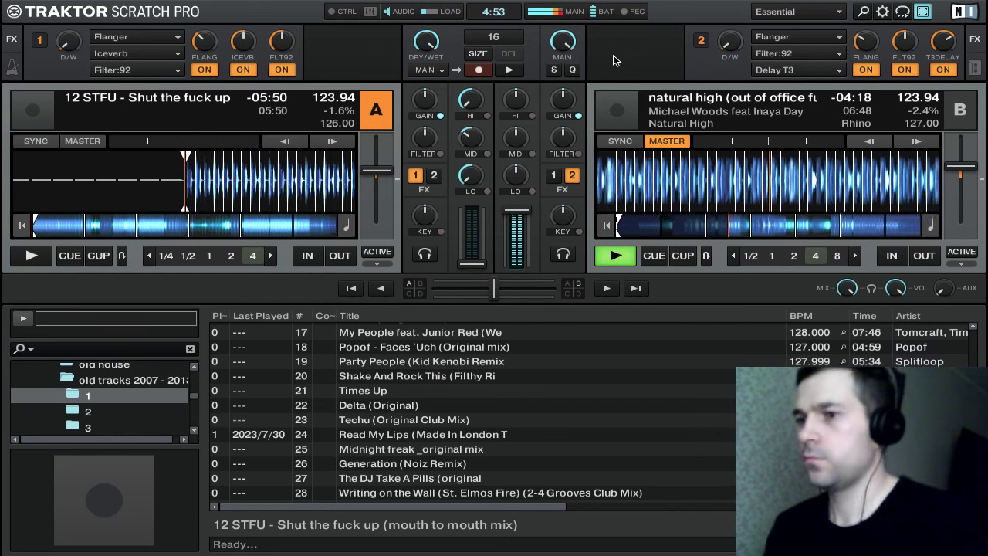
{"action": "key", "text": "d"}
{"action": "key", "text": "s"}
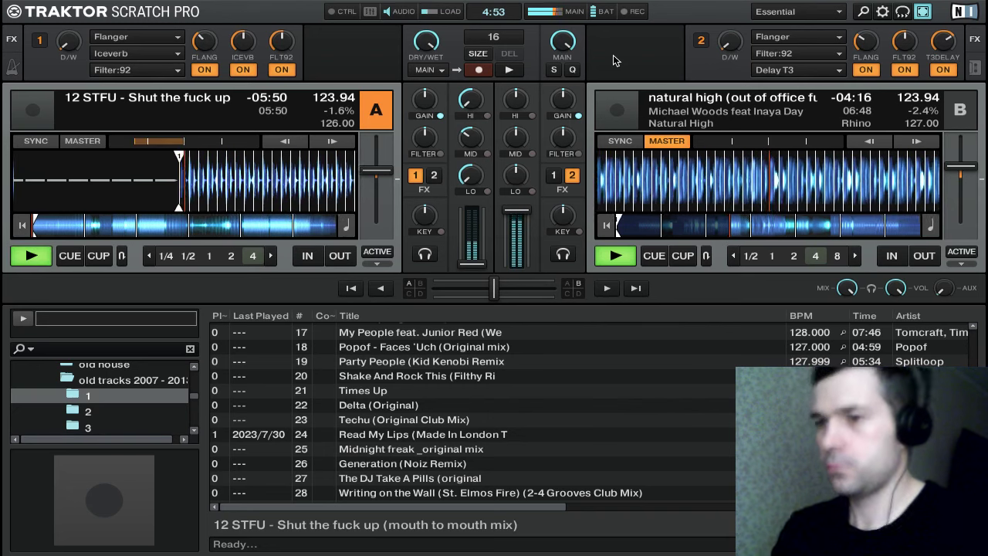
{"action": "key", "text": "d"}
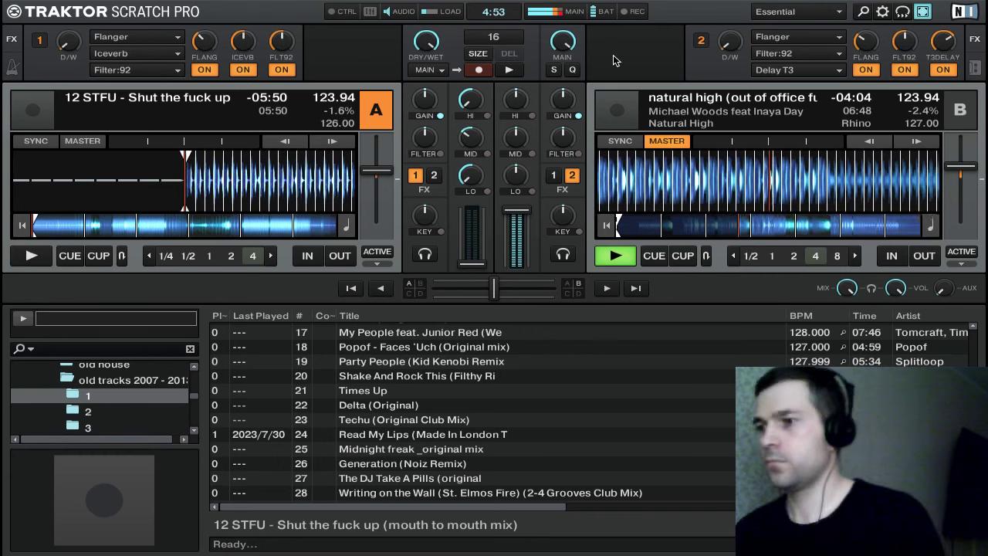
Sweep effect unit 2's dry/wet on deck B up to about 42% and bring it back to zero
{"action": "mouse_move", "coordinate": [731, 4]}
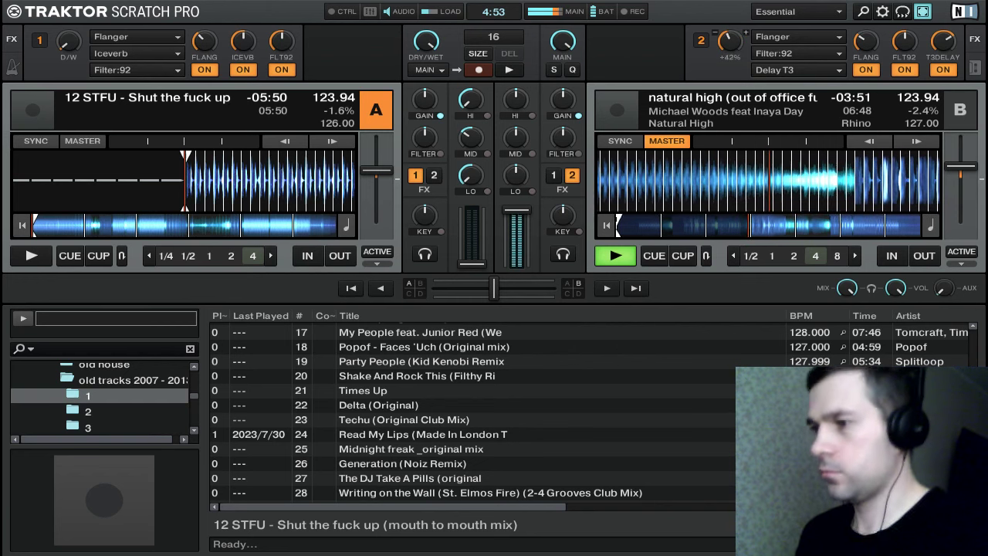
{"action": "left_click_drag", "start_coordinate": [725, 37], "coordinate": [712, 86]}
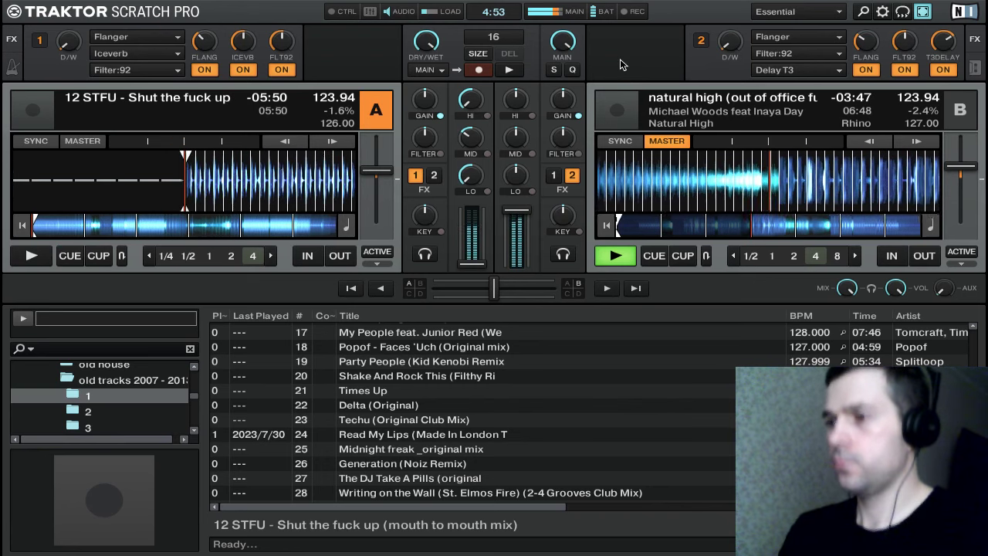
Preview deck A playing alongside deck B, nudge it into beat, and return it to its cue point
{"action": "key", "text": "s"}
{"action": "key", "text": "a"}
{"action": "key", "text": "Right"}
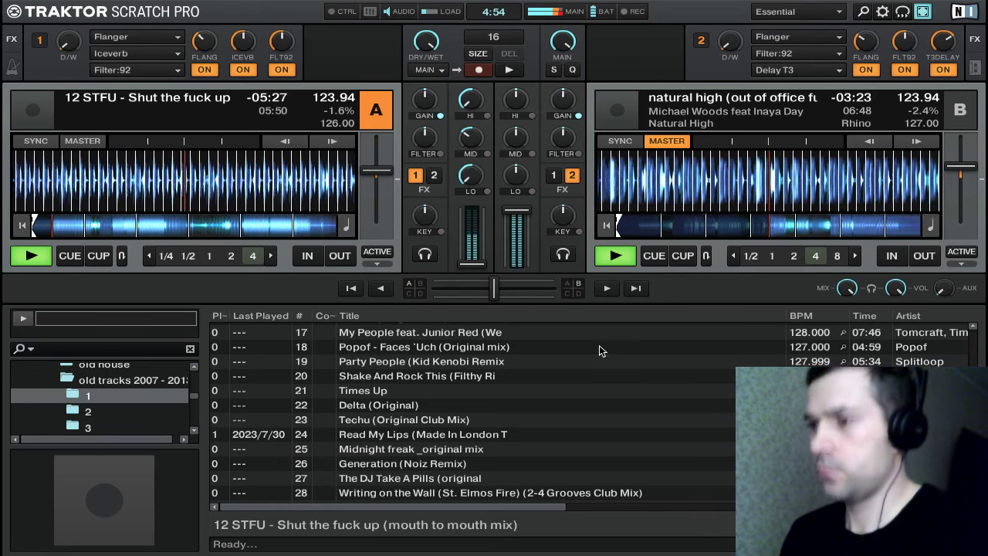
{"action": "key", "text": "s"}
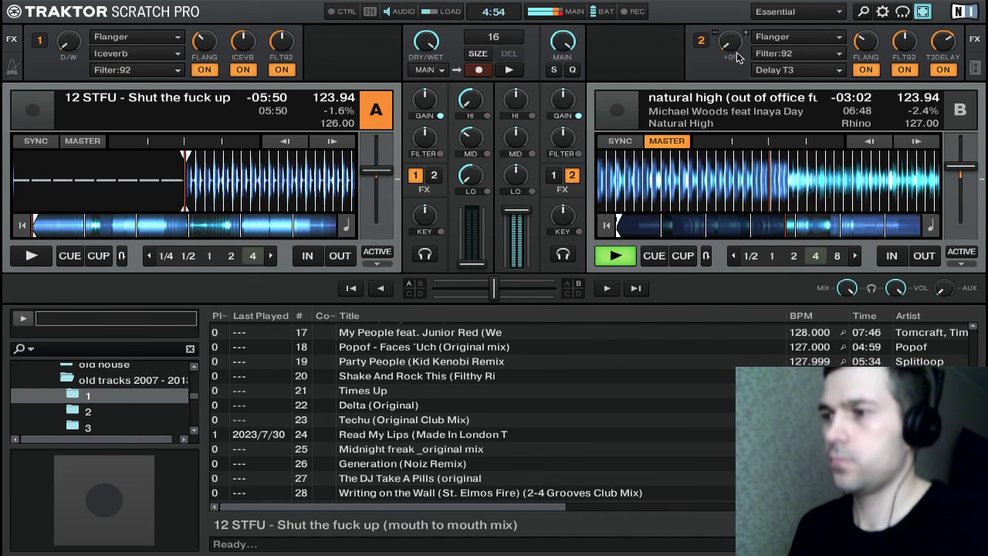
Sweep effect unit 2's dry/wet on deck B up to about 33% and return it to 0%
{"action": "left_click_drag", "start_coordinate": [737, 55], "coordinate": [729, 42]}
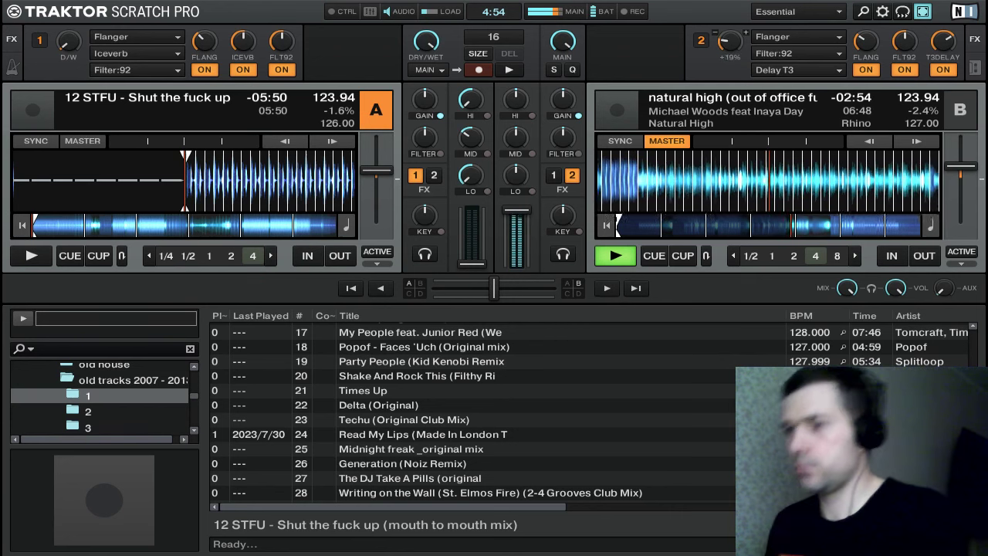
{"action": "left_click_drag", "start_coordinate": [729, 42], "coordinate": [729, 36]}
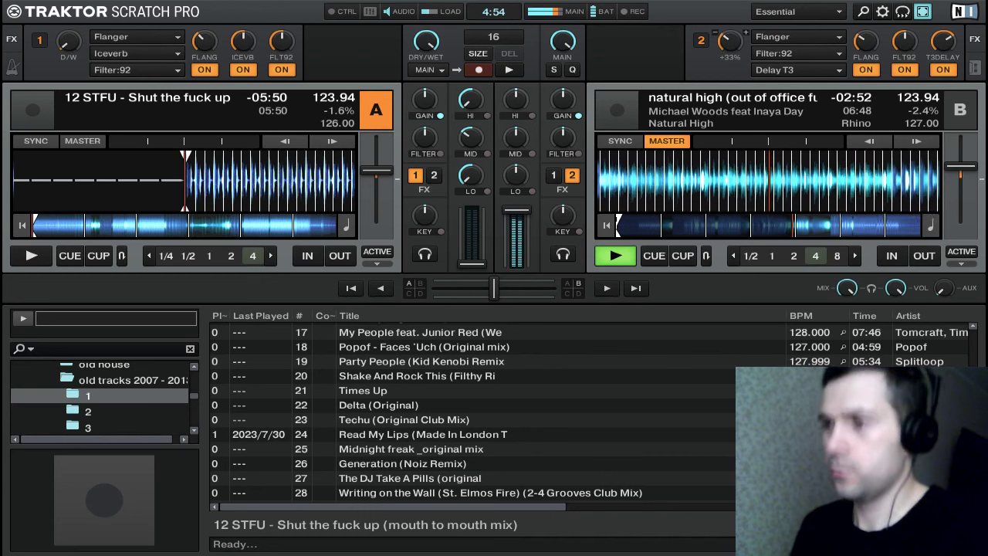
{"action": "left_click_drag", "start_coordinate": [729, 42], "coordinate": [729, 48]}
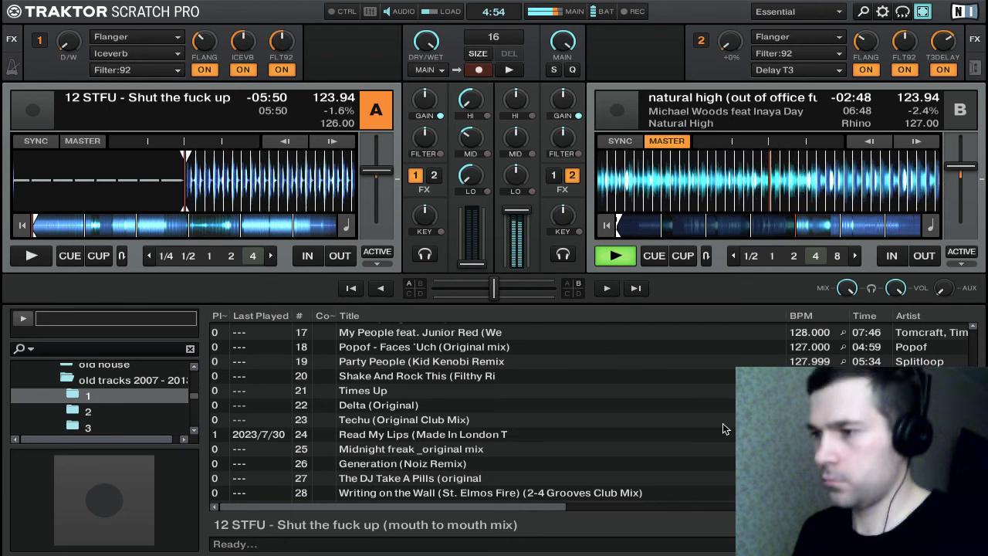
{"action": "scroll", "coordinate": [700, 409], "scroll_direction": "up", "scroll_amount": 4}
{"action": "scroll", "coordinate": [689, 408], "scroll_direction": "down", "scroll_amount": 4}
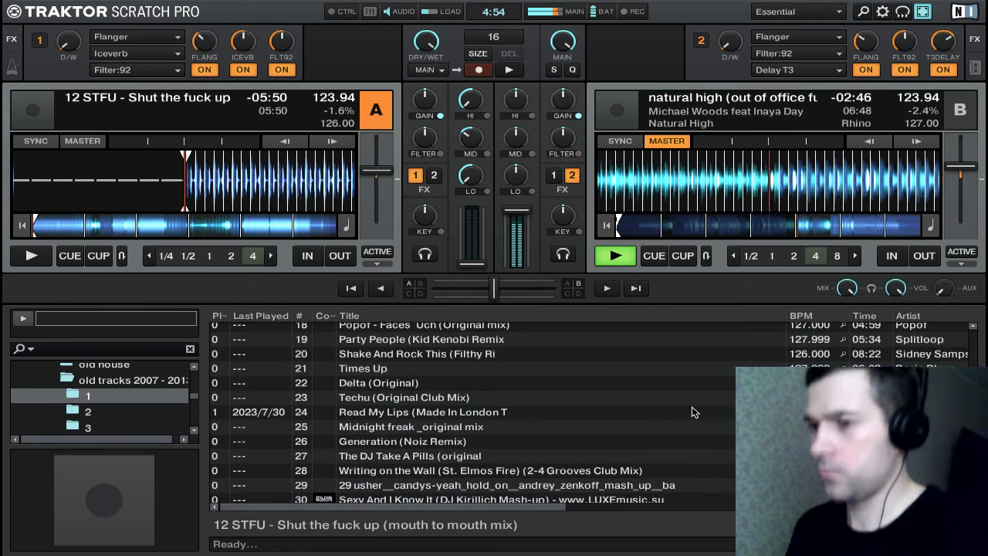
{"action": "scroll", "coordinate": [692, 410], "scroll_direction": "up", "scroll_amount": 6}
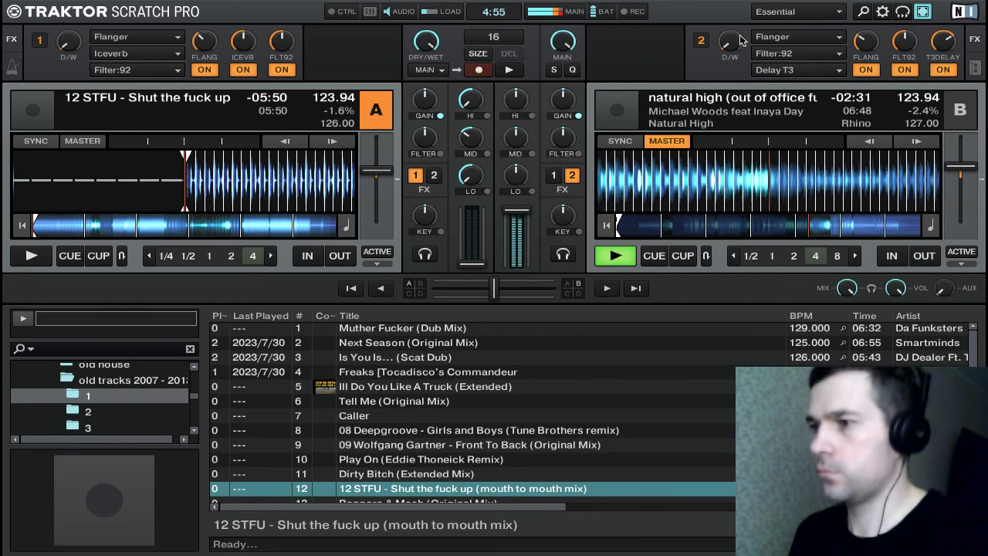
Adjust effect unit 2's dry/wet again, and start deck A from its cue point, bending its tempo forward to align with deck B
{"action": "left_click_drag", "start_coordinate": [737, 37], "coordinate": [738, 34]}
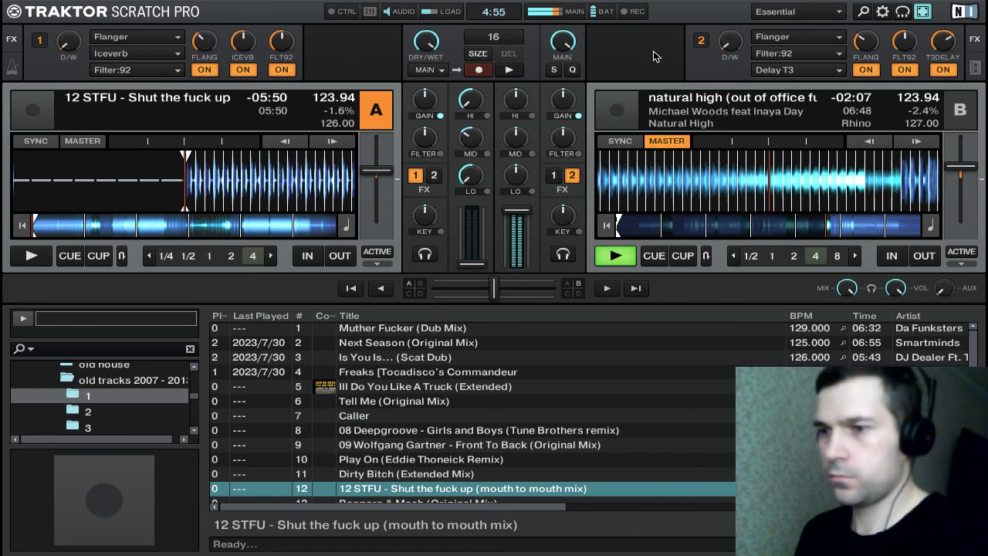
{"action": "key", "text": "q"}
{"action": "key", "text": "q"}
{"action": "key", "text": "q"}
{"action": "key", "text": "q"}
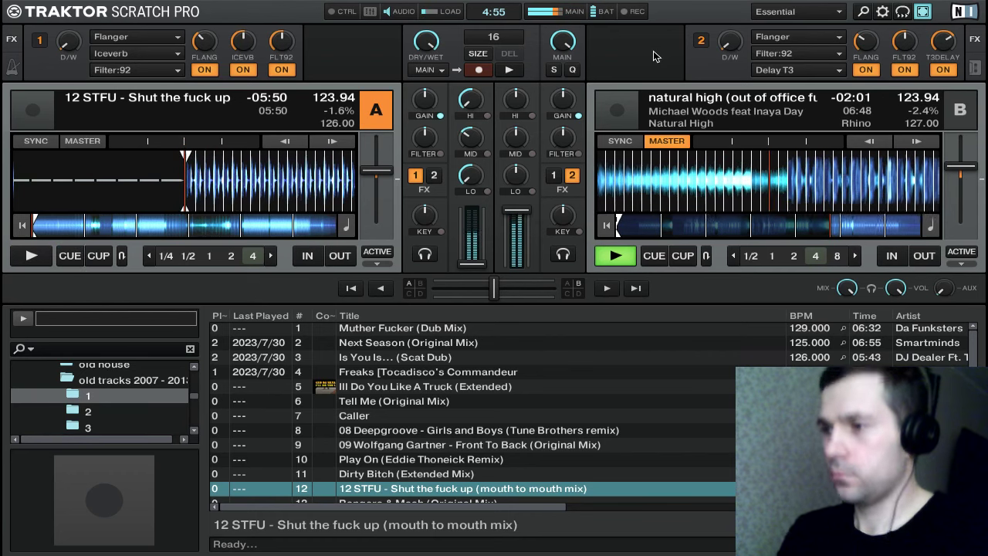
{"action": "key", "text": "q"}
{"action": "key", "text": "w"}
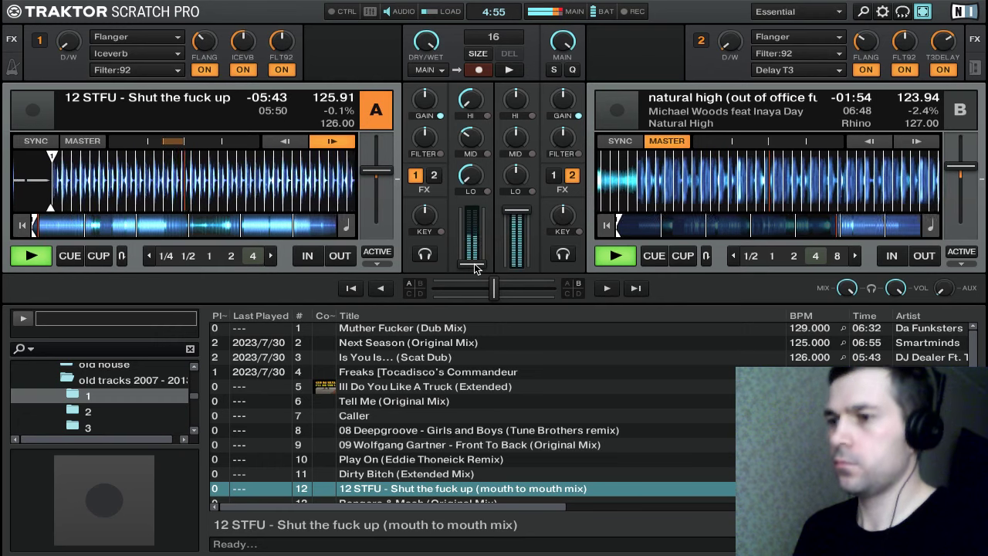
Raise deck A's channel fader to full and gradually bring its HI and MID EQ up to the neutral centre
{"action": "left_click_drag", "start_coordinate": [472, 264], "coordinate": [472, 210]}
{"action": "mouse_move", "coordinate": [475, 109]}
{"action": "left_mouse_down"}
{"action": "mouse_move", "coordinate": [473, 91]}
{"action": "mouse_move", "coordinate": [470, 99]}
{"action": "left_mouse_up"}
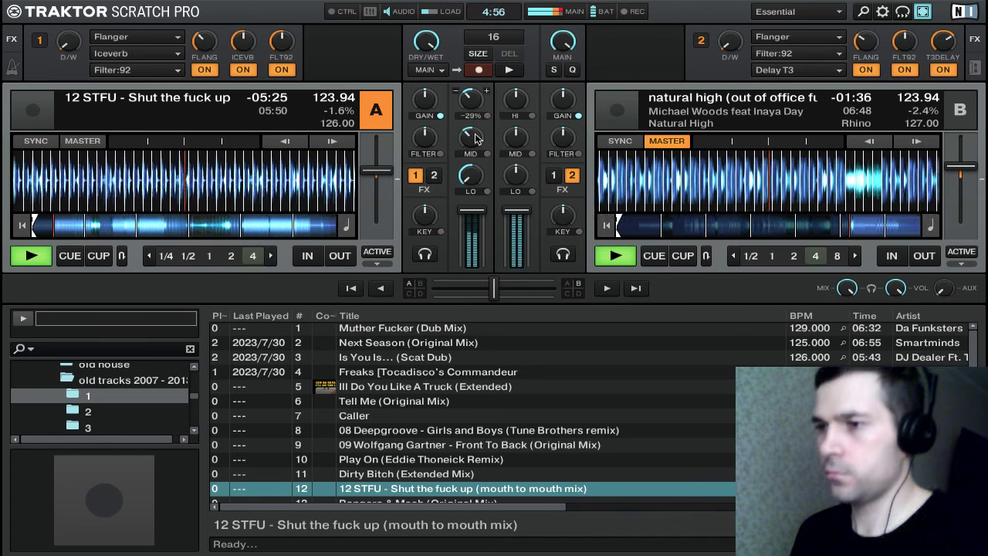
{"action": "left_click_drag", "start_coordinate": [475, 141], "coordinate": [474, 101]}
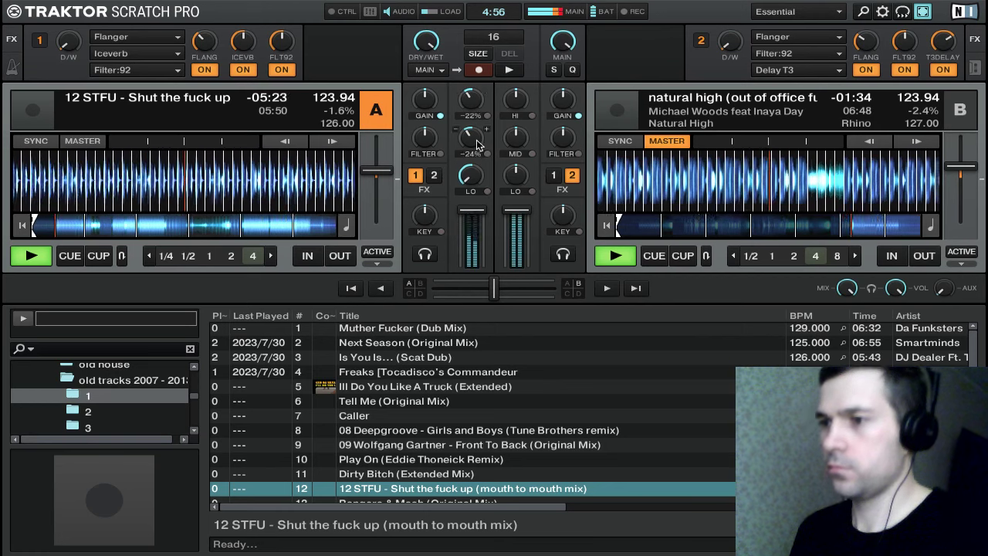
{"action": "left_click_drag", "start_coordinate": [476, 139], "coordinate": [475, 99]}
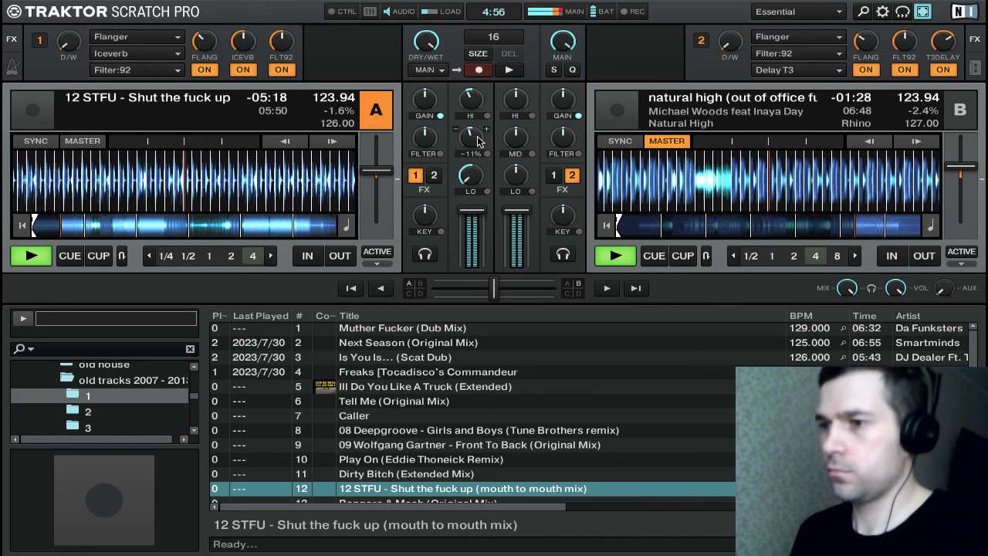
{"action": "mouse_move", "coordinate": [477, 141]}
{"action": "left_mouse_down"}
{"action": "mouse_move", "coordinate": [452, 145]}
{"action": "mouse_move", "coordinate": [473, 139]}
{"action": "left_mouse_up"}
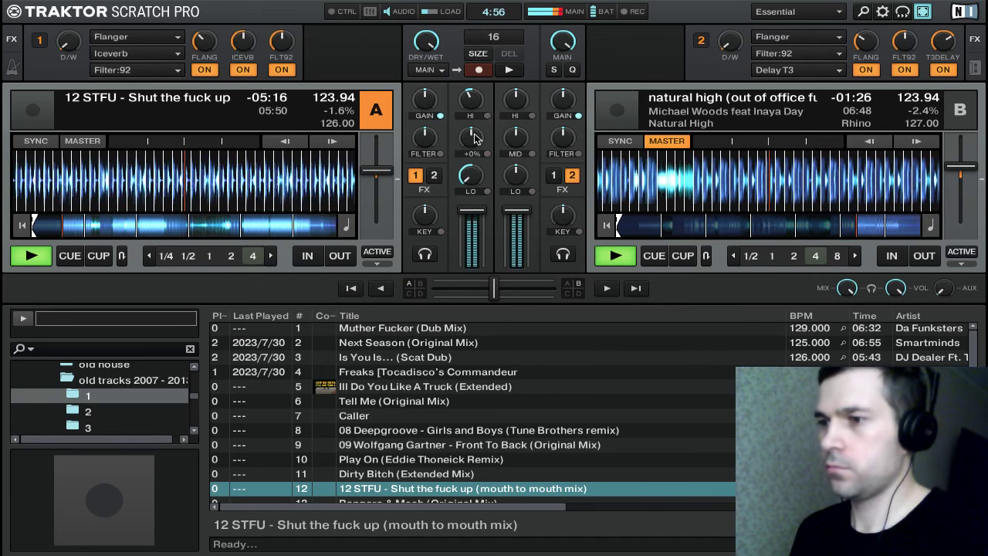
{"action": "left_click_drag", "start_coordinate": [475, 104], "coordinate": [474, 109]}
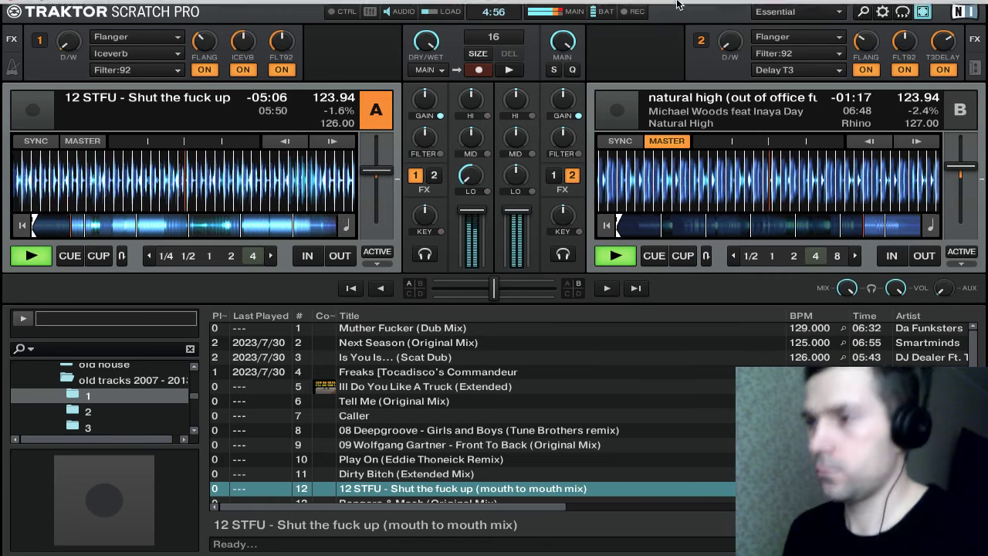
In SoundSource, raise the OBS volume to 34% and return to the mix
{"action": "mouse_move", "coordinate": [677, 5]}
{"action": "left_click", "coordinate": [710, 9]}
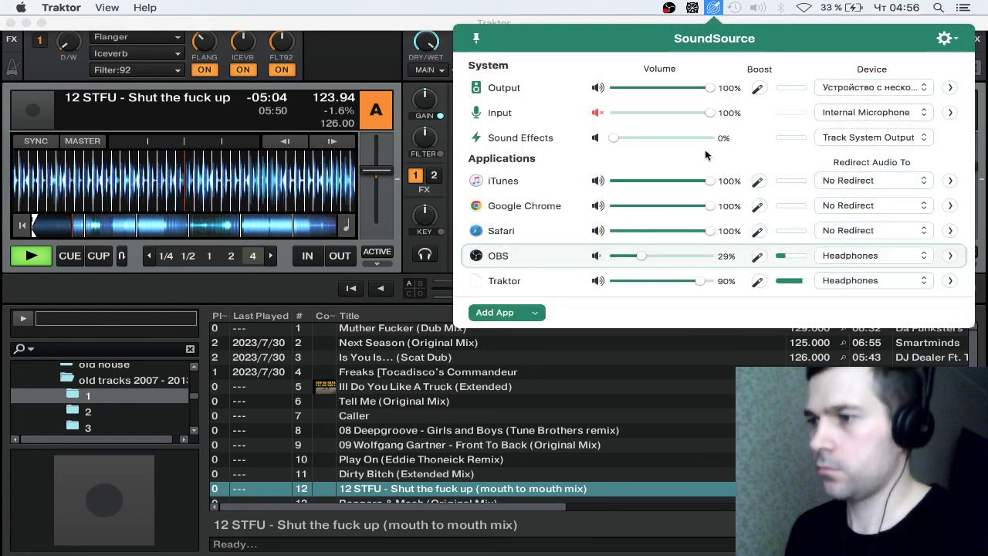
{"action": "left_click_drag", "start_coordinate": [640, 259], "coordinate": [640, 258]}
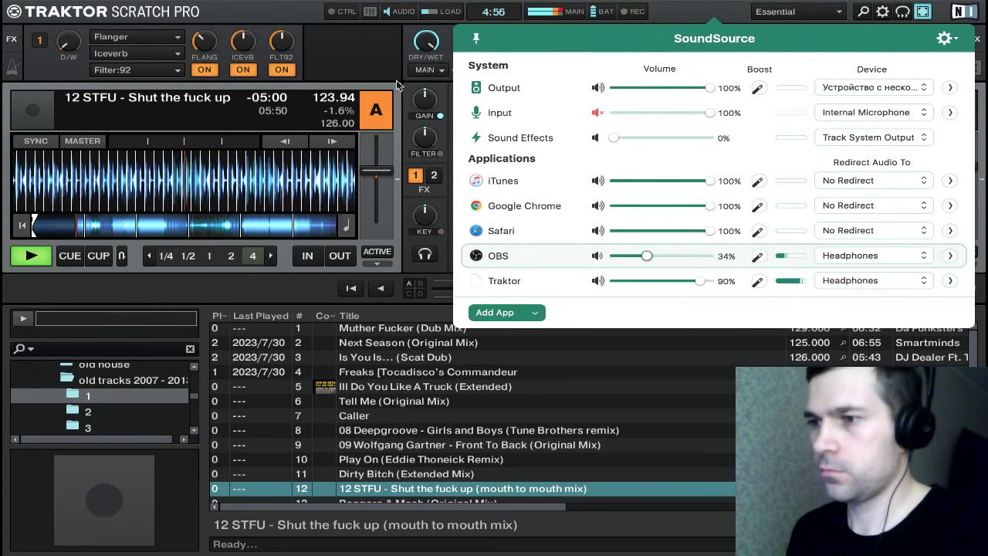
{"action": "left_click", "coordinate": [397, 85]}
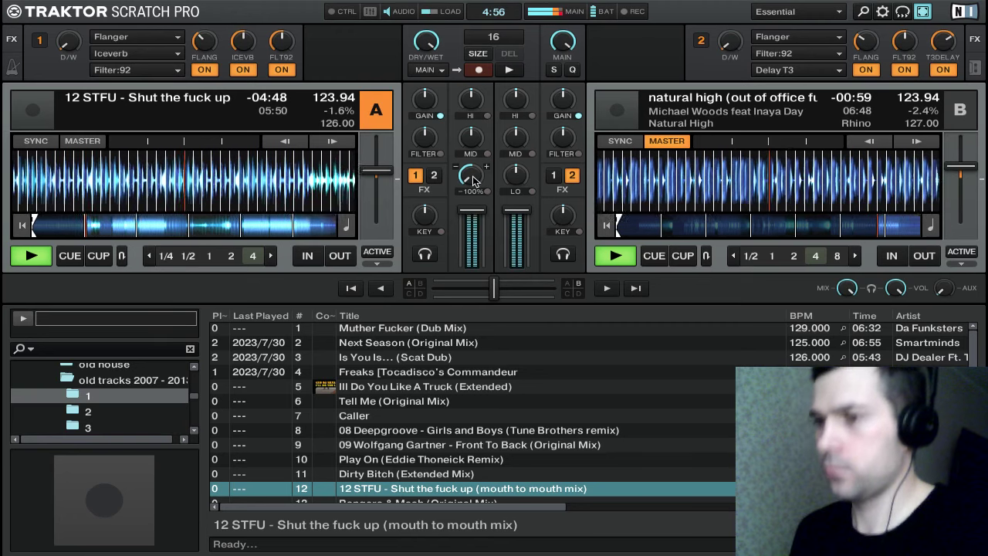
Swap the bass between decks by restoring deck A's LO EQ to the centre and lowering deck B's LO EQ
{"action": "left_click_drag", "start_coordinate": [466, 179], "coordinate": [473, 186]}
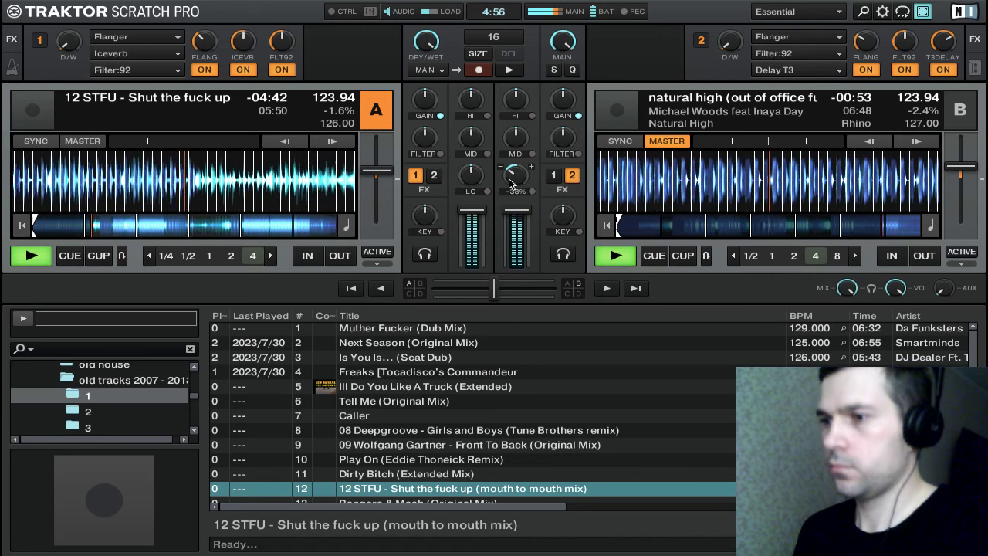
{"action": "mouse_move", "coordinate": [516, 172]}
{"action": "left_mouse_down"}
{"action": "mouse_move", "coordinate": [519, 147]}
{"action": "mouse_move", "coordinate": [514, 171]}
{"action": "left_mouse_up"}
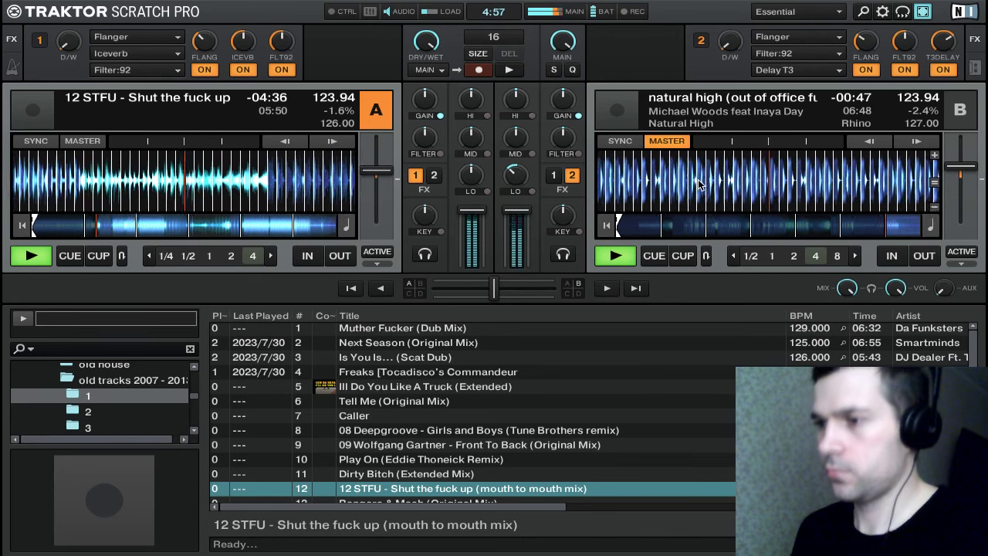
Scratch deck B's track backward on its waveform and close its channel fader, leaving deck A carrying the mix
{"action": "left_click_drag", "start_coordinate": [644, 184], "coordinate": [741, 185]}
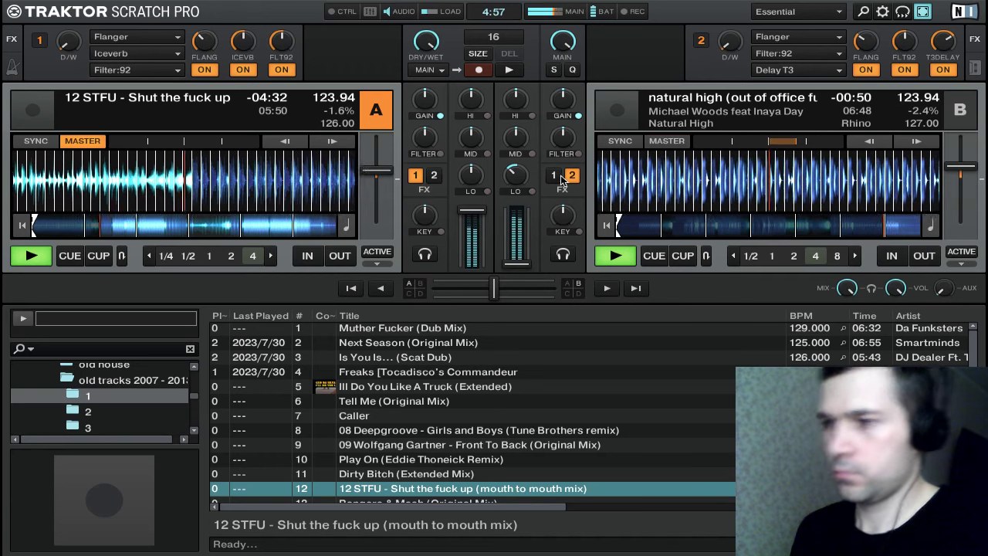
Cut deck B's LO and HI EQ fully and lower its MID EQ to about -23%
{"action": "left_click_drag", "start_coordinate": [519, 171], "coordinate": [509, 190]}
{"action": "left_click_drag", "start_coordinate": [514, 95], "coordinate": [521, 138]}
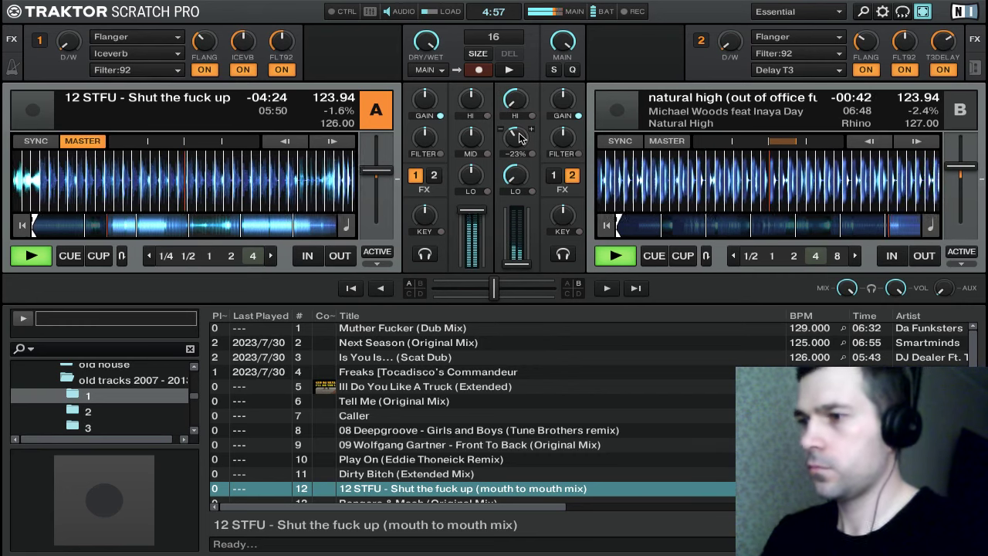
{"action": "mouse_move", "coordinate": [833, 7]}
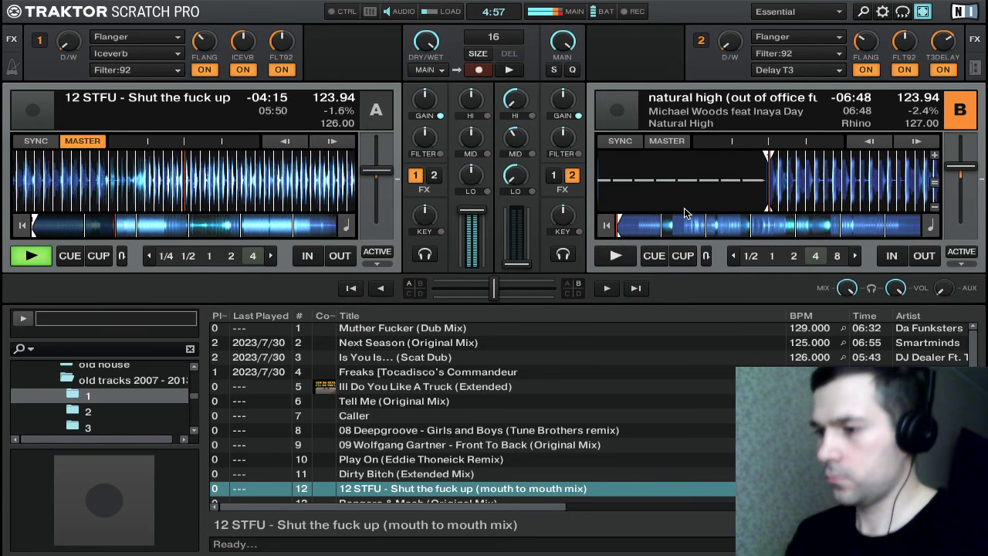
Load "Ill Do You Like A Truck (Extended)" onto deck B and set its tempo to -4.7% to match deck A's 123.94 BPM
{"action": "key", "text": "Up"}
{"action": "key", "text": "Up"}
{"action": "key", "text": "Up"}
{"action": "key", "text": "Up"}
{"action": "key", "text": "Up"}
{"action": "key", "text": "Up"}
{"action": "key", "text": "Up"}
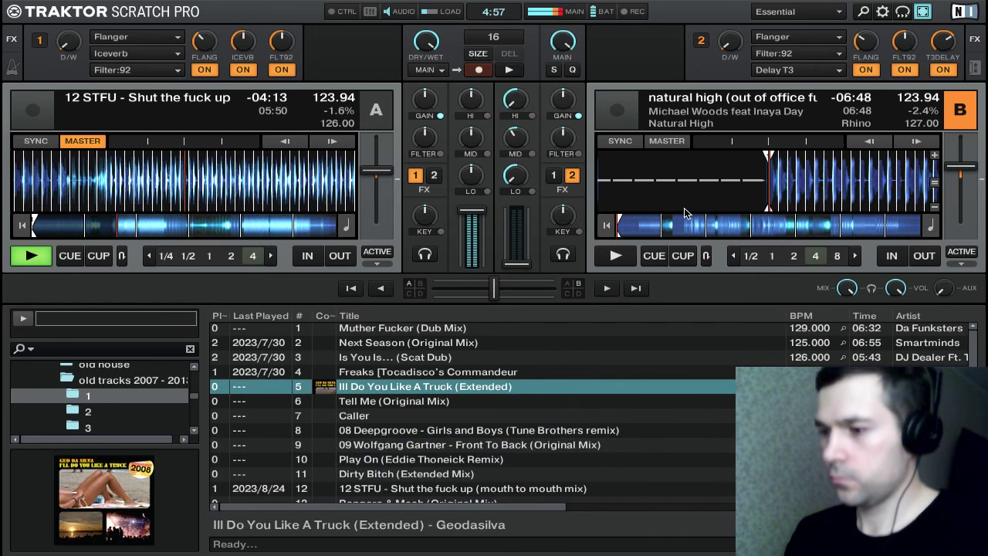
{"action": "key", "text": "ctrl+Right"}
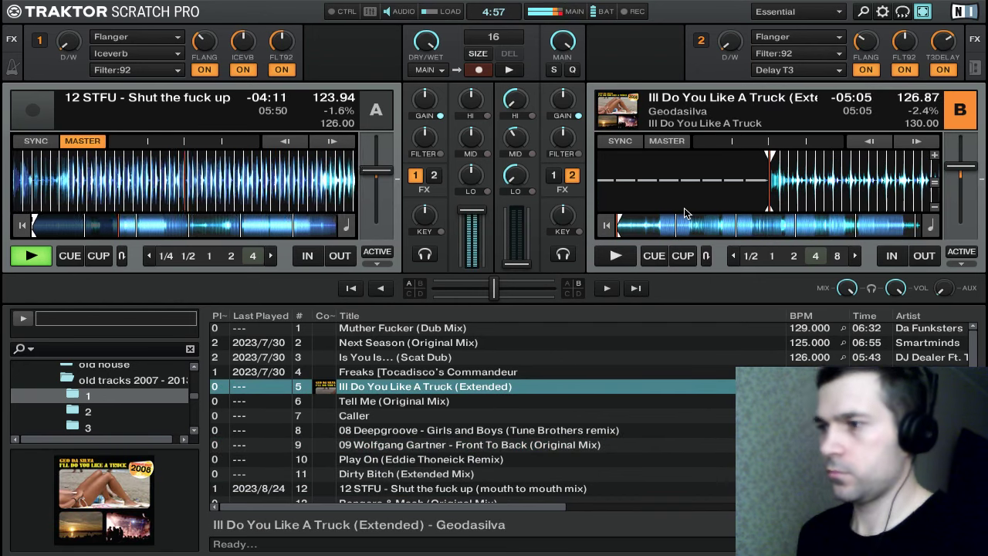
{"action": "key", "text": "k"}
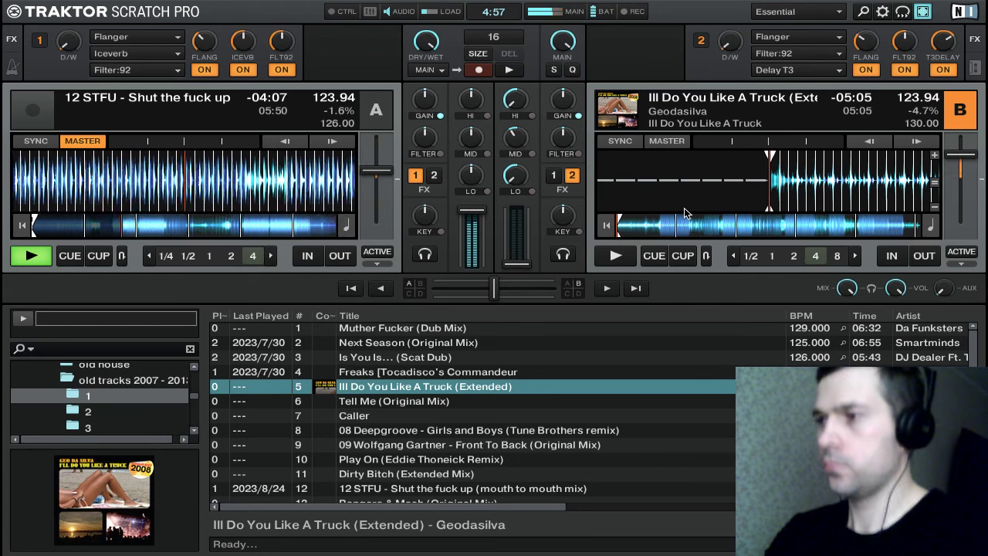
Replace the Flanger in the first slot of FX unit 1 with Delay T3
{"action": "mouse_move", "coordinate": [67, 42]}
{"action": "left_click_drag", "start_coordinate": [67, 42], "coordinate": [67, 26]}
{"action": "left_click", "coordinate": [114, 39]}
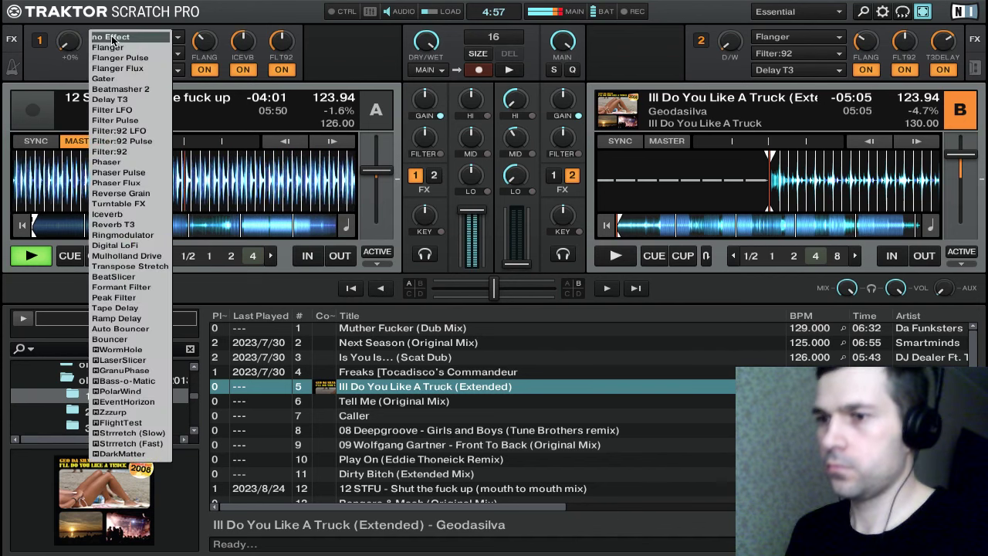
{"action": "left_click", "coordinate": [135, 99]}
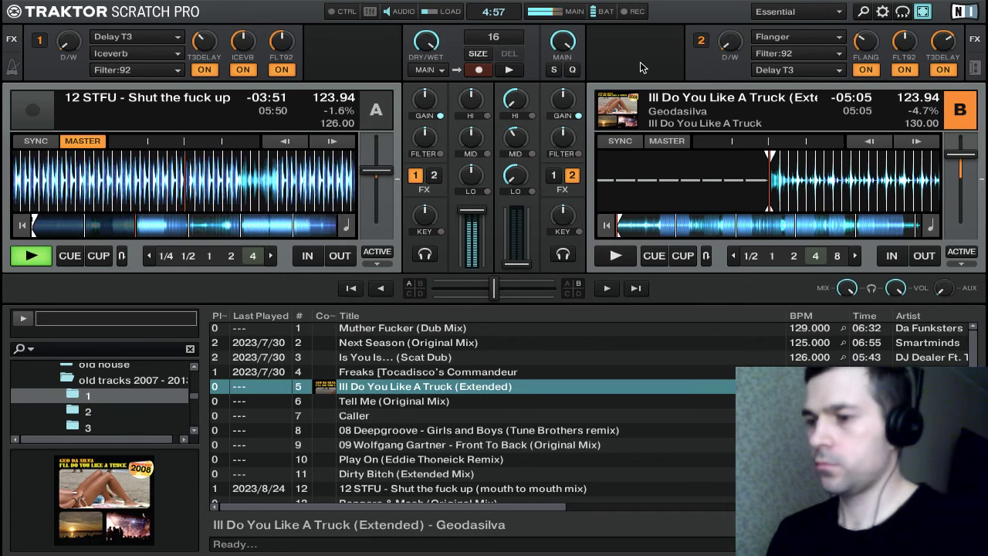
Preview the opening of deck B's track from its cue point
{"action": "key", "text": "l"}
{"action": "key", "text": "l"}
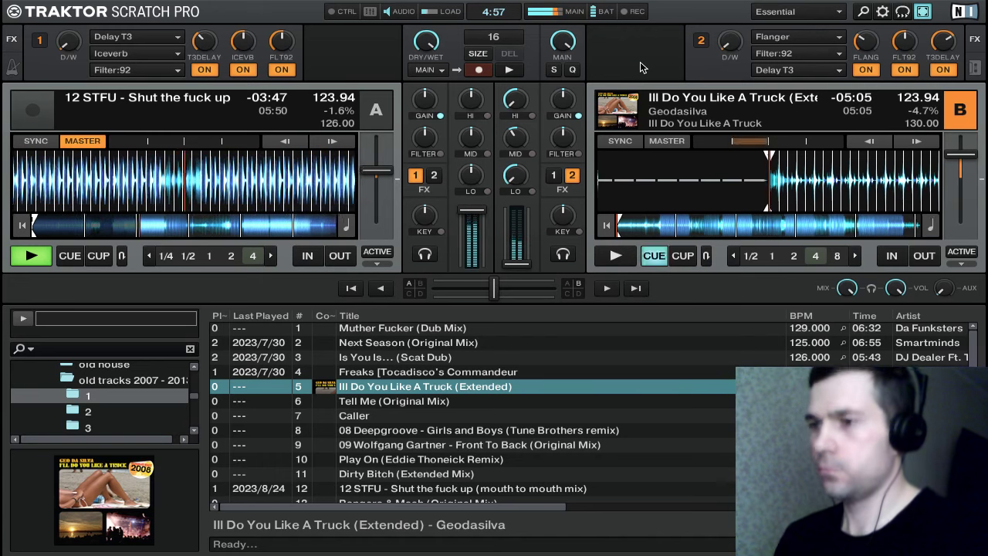
{"action": "key", "text": "l"}
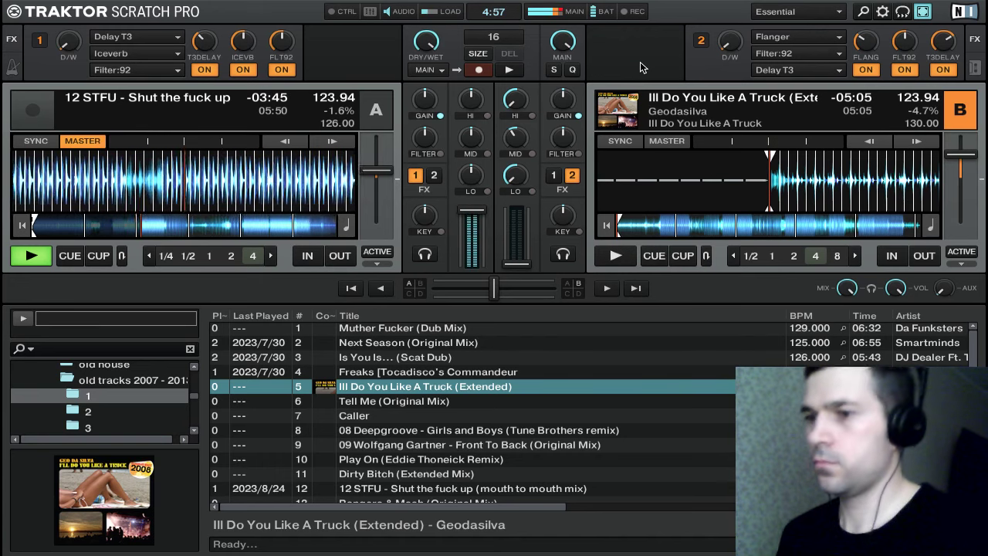
Touch up FX unit 1's dry/wet mix and look through the track list of folder 1
{"action": "left_click_drag", "start_coordinate": [69, 42], "coordinate": [69, 40]}
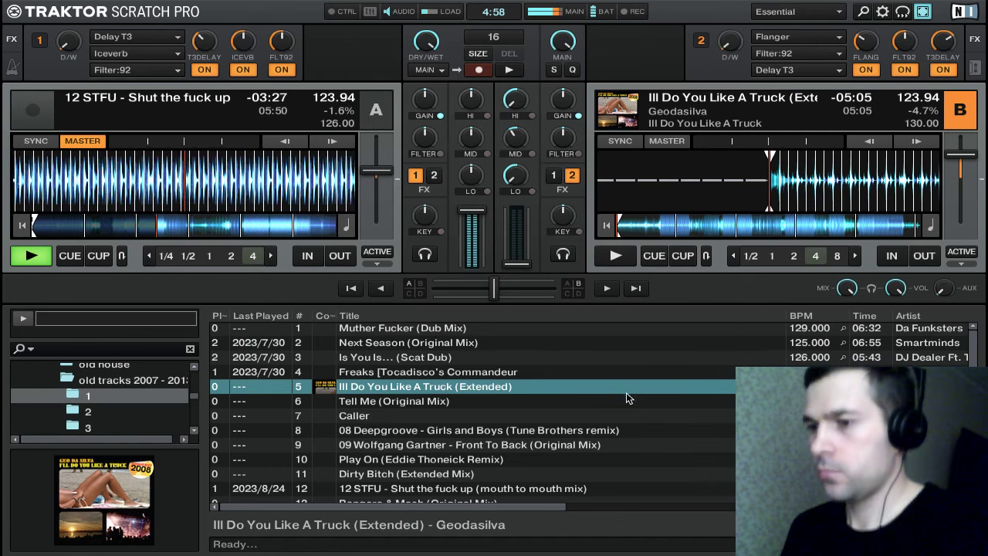
{"action": "scroll", "coordinate": [641, 392], "scroll_direction": "down", "scroll_amount": 4}
{"action": "scroll", "coordinate": [629, 395], "scroll_direction": "down", "scroll_amount": 2}
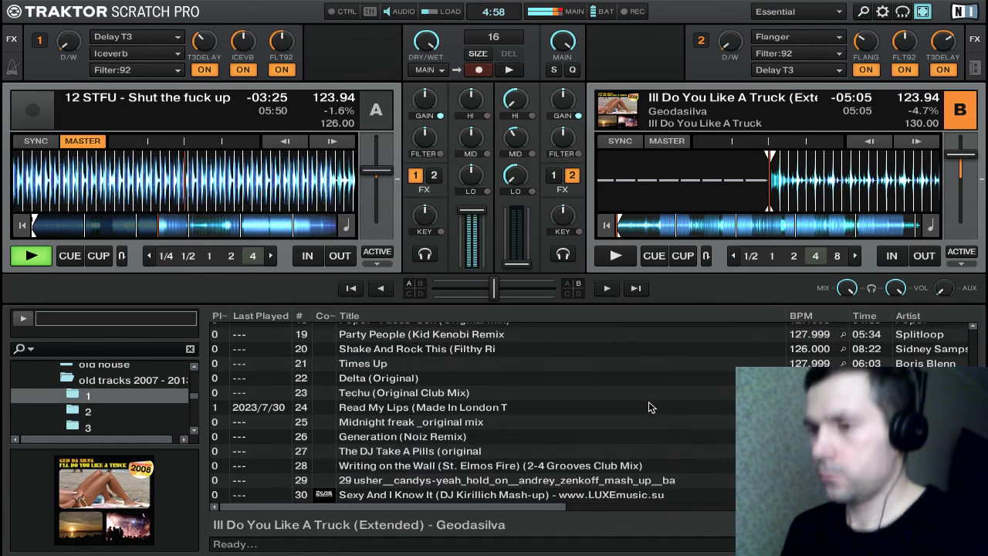
{"action": "scroll", "coordinate": [641, 402], "scroll_direction": "up", "scroll_amount": 1}
{"action": "scroll", "coordinate": [641, 402], "scroll_direction": "up", "scroll_amount": 3}
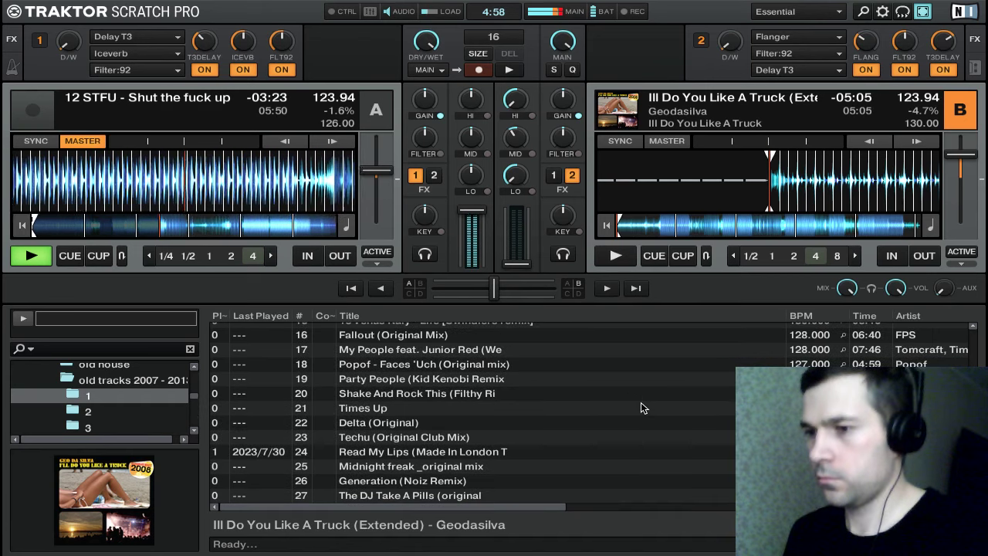
{"action": "scroll", "coordinate": [641, 408], "scroll_direction": "up", "scroll_amount": 3}
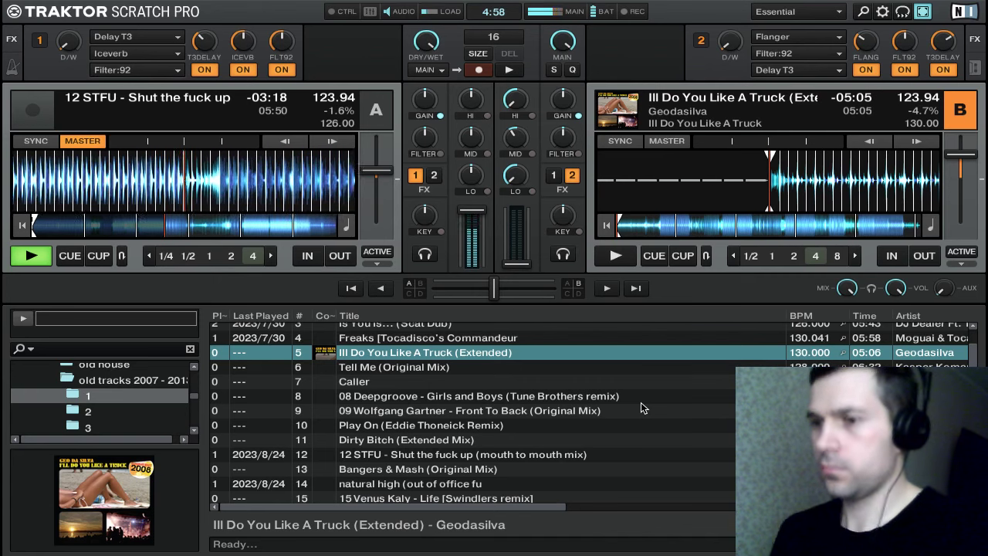
Rehearse deck B's track against deck A with a small tempo nudge, and return it to its start
{"action": "key", "text": "j"}
{"action": "key", "text": "k"}
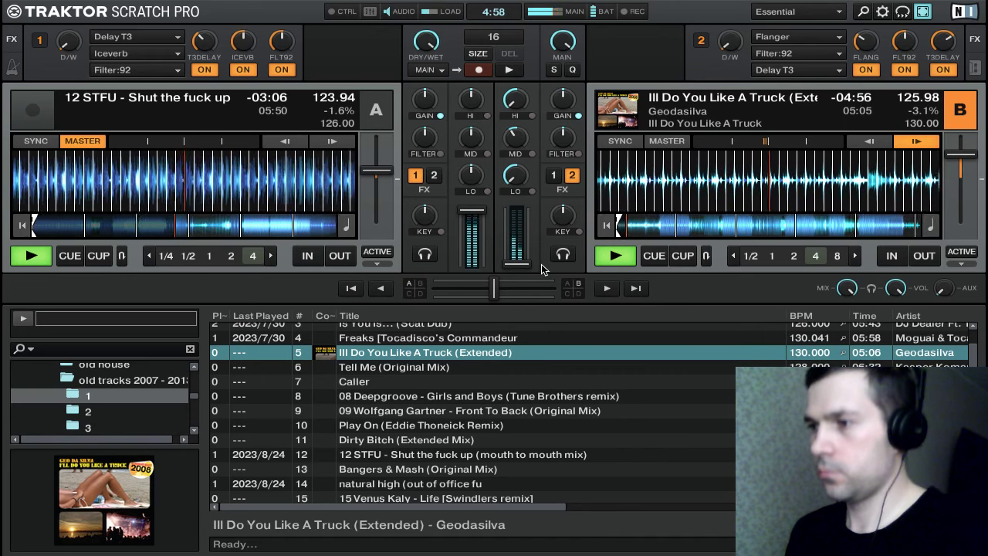
{"action": "mouse_move", "coordinate": [524, 263]}
{"action": "left_mouse_down"}
{"action": "mouse_move", "coordinate": [524, 209]}
{"action": "mouse_move", "coordinate": [517, 266]}
{"action": "left_mouse_up"}
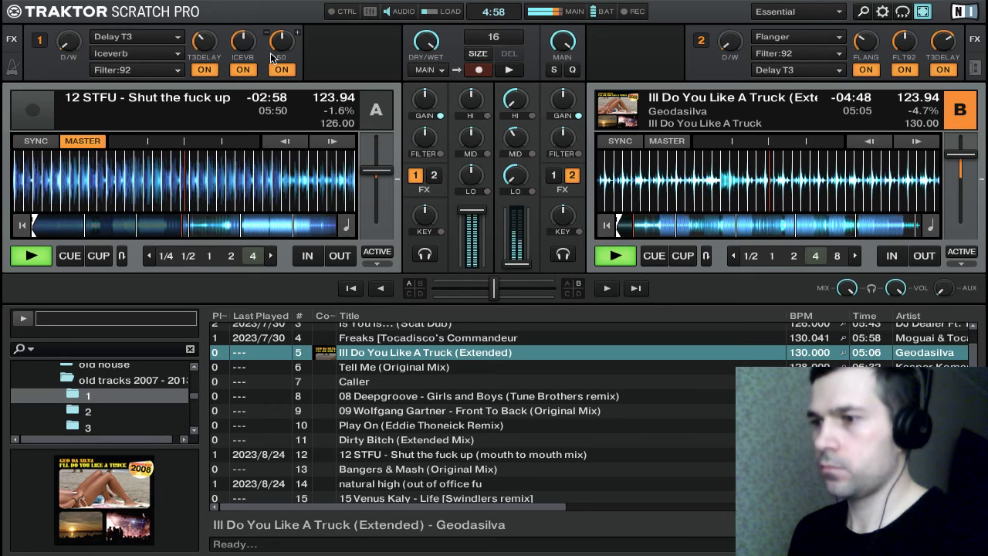
{"action": "key", "text": "k"}
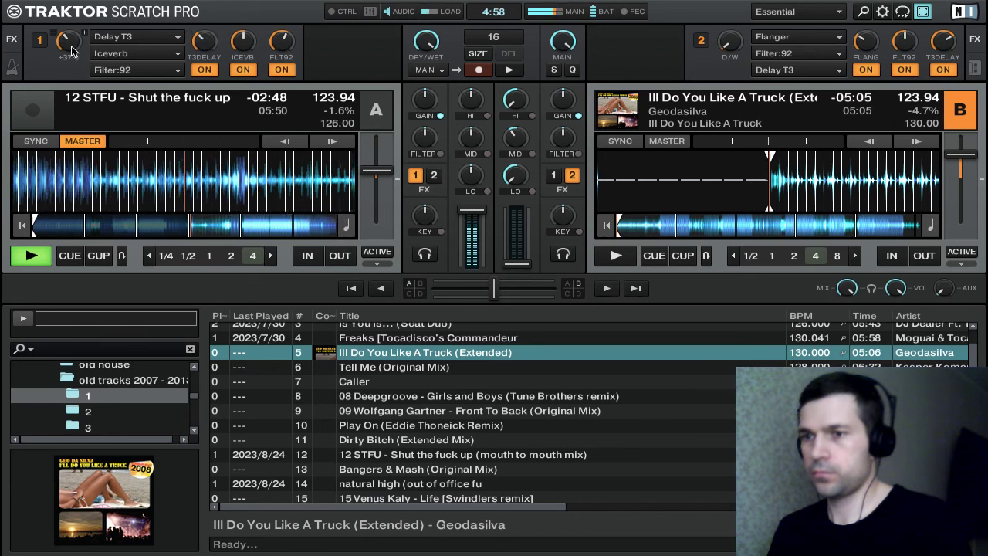
Sweep FX unit 1's dry/wet on deck A up to 100% and back to 0%, raising Delay T3 to 27% and lowering Iceverb
{"action": "left_click_drag", "start_coordinate": [69, 41], "coordinate": [69, 56]}
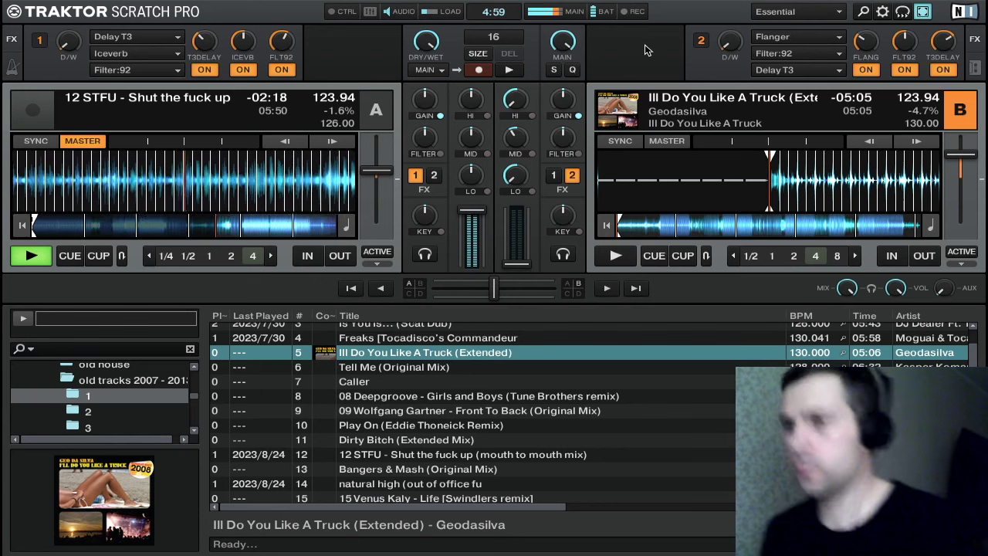
{"action": "left_click_drag", "start_coordinate": [71, 41], "coordinate": [71, 16]}
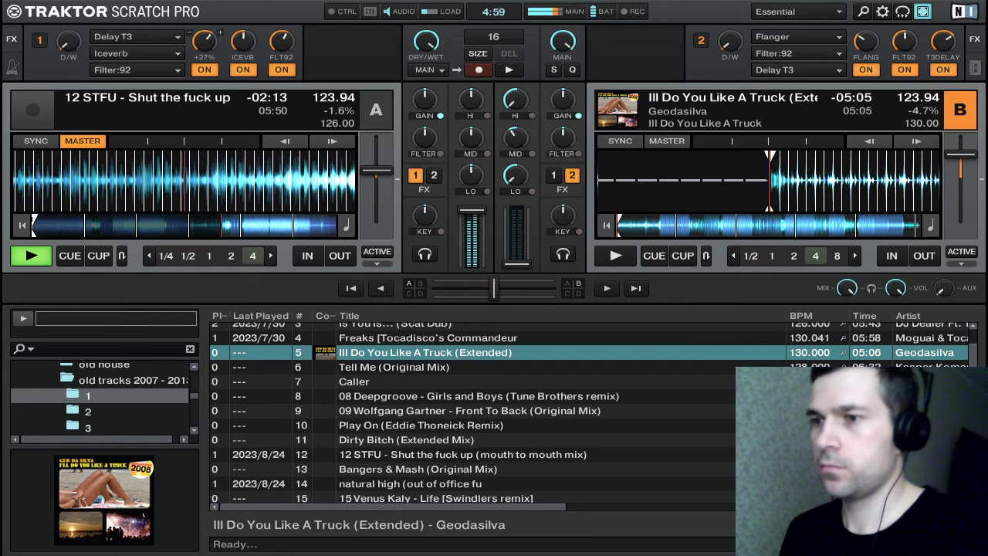
{"action": "mouse_move", "coordinate": [67, 44]}
{"action": "left_click_drag", "start_coordinate": [67, 43], "coordinate": [67, 36]}
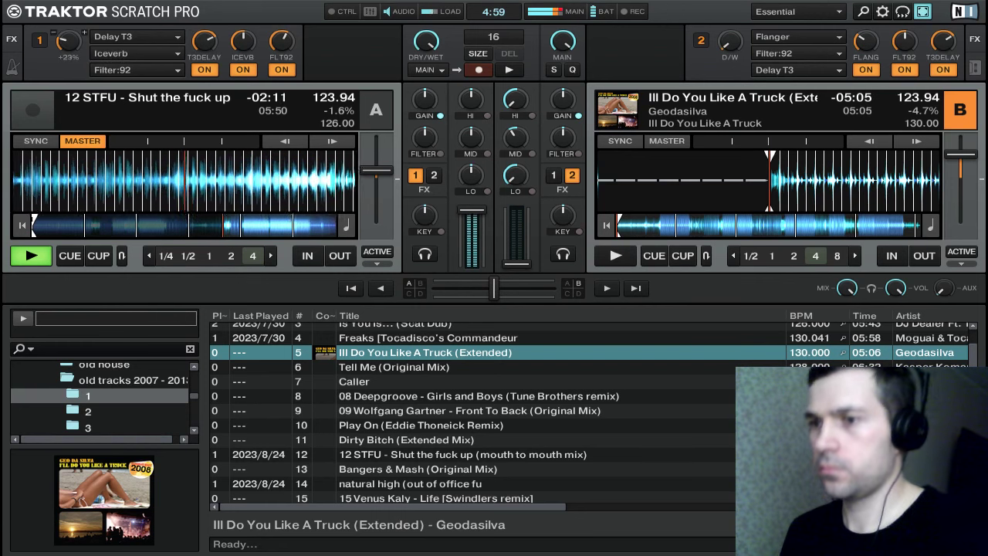
{"action": "left_click_drag", "start_coordinate": [241, 45], "coordinate": [241, 66]}
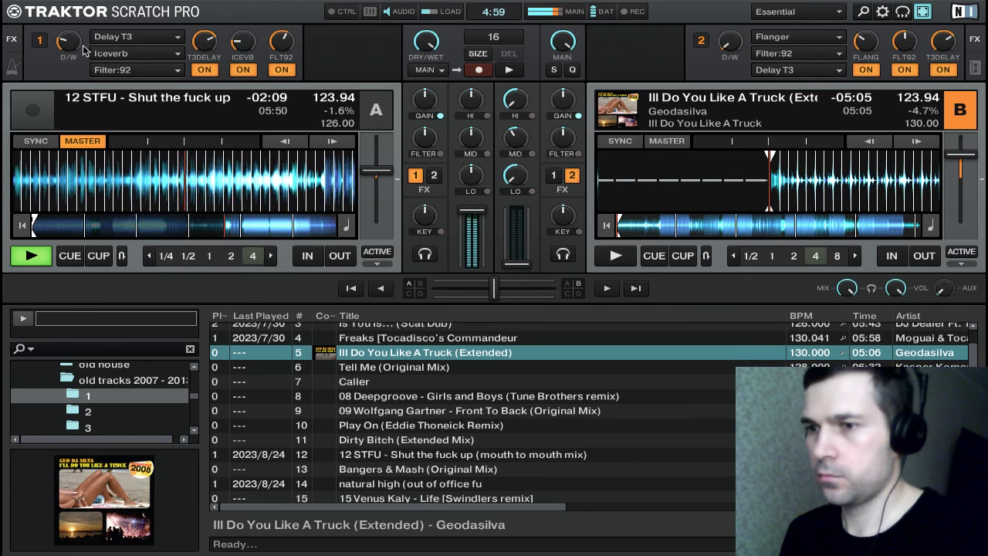
{"action": "mouse_move", "coordinate": [68, 41]}
{"action": "left_mouse_down"}
{"action": "mouse_move", "coordinate": [67, 32]}
{"action": "mouse_move", "coordinate": [80, 45]}
{"action": "mouse_move", "coordinate": [68, 39]}
{"action": "left_mouse_up"}
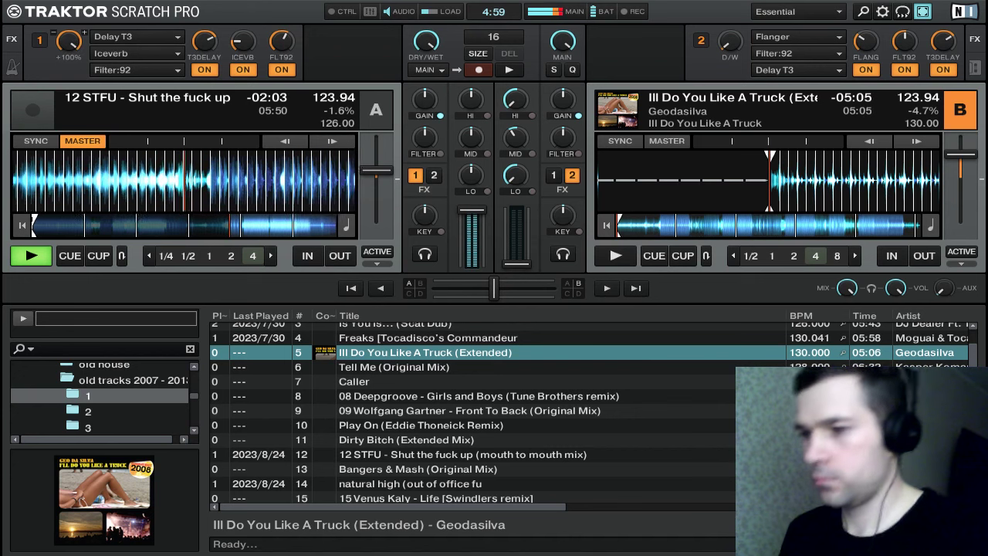
{"action": "left_click_drag", "start_coordinate": [68, 42], "coordinate": [102, 434]}
Start deck B's track in time with deck A and raise deck B's channel fader to full
{"action": "key", "text": "j"}
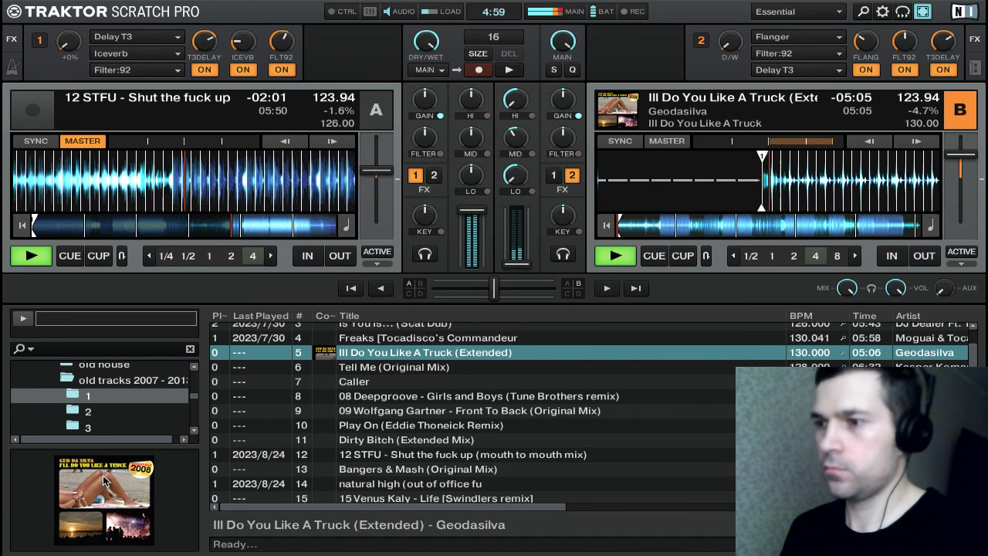
{"action": "key", "text": "m"}
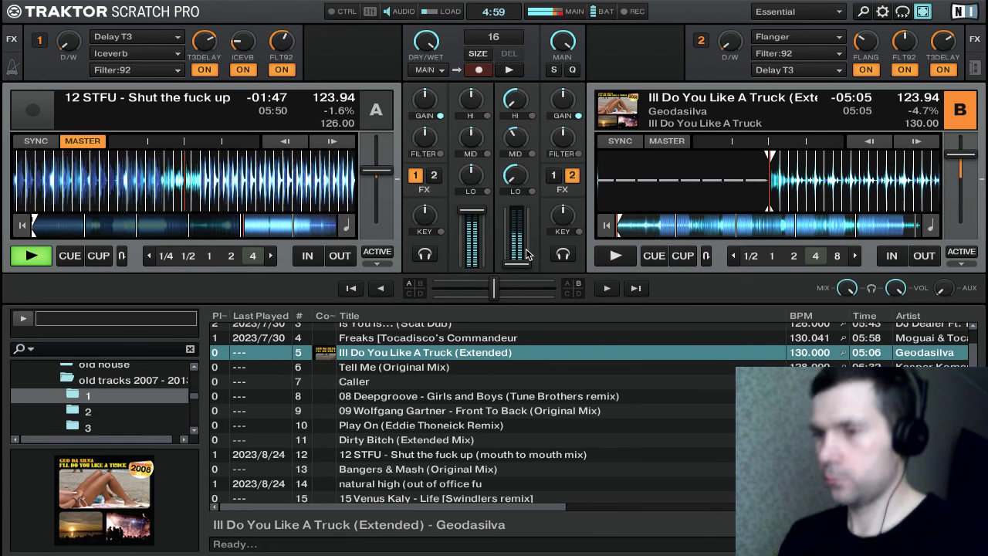
{"action": "key", "text": "k"}
{"action": "key", "text": "o"}
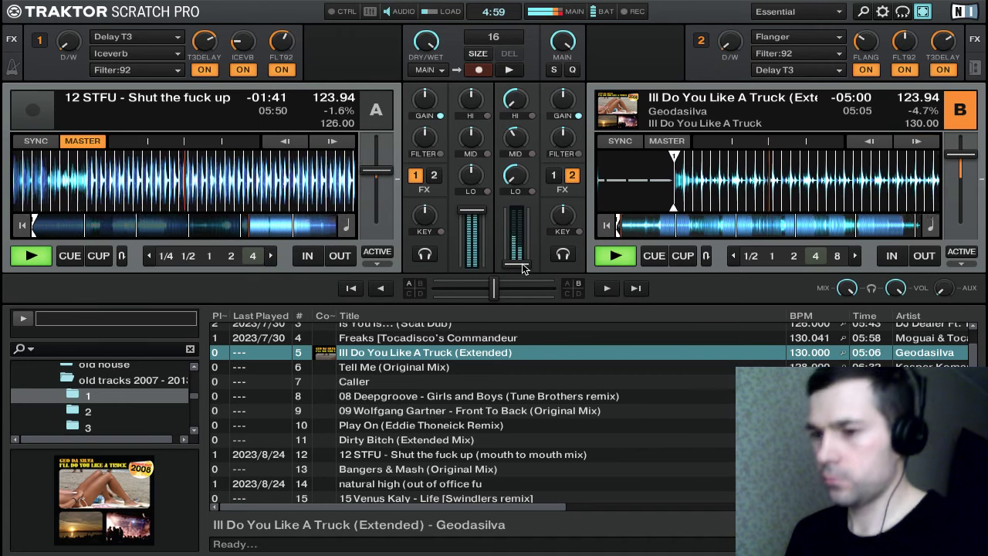
{"action": "left_click_drag", "start_coordinate": [523, 268], "coordinate": [517, 210]}
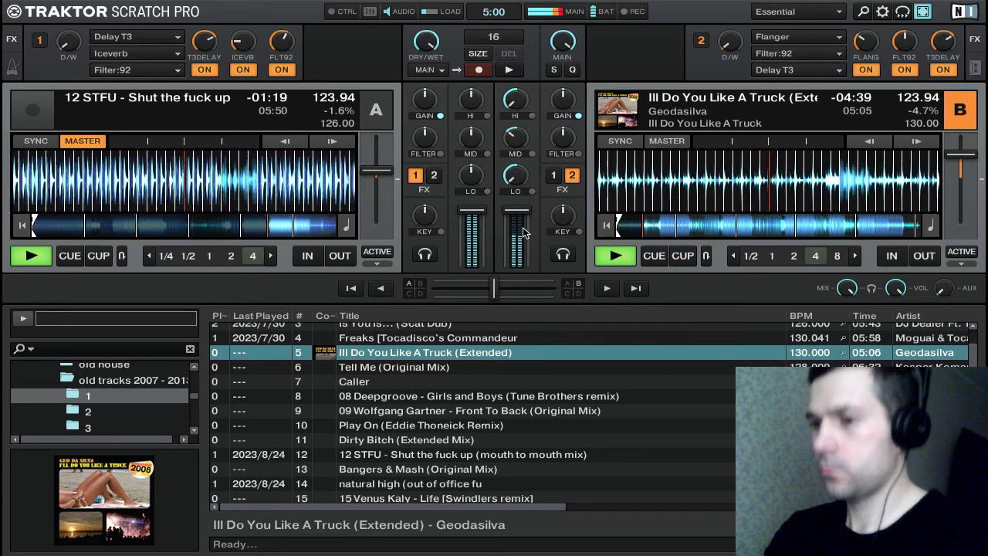
Gradually bring deck B's MID and HI EQ up to the neutral centre
{"action": "mouse_move", "coordinate": [518, 141]}
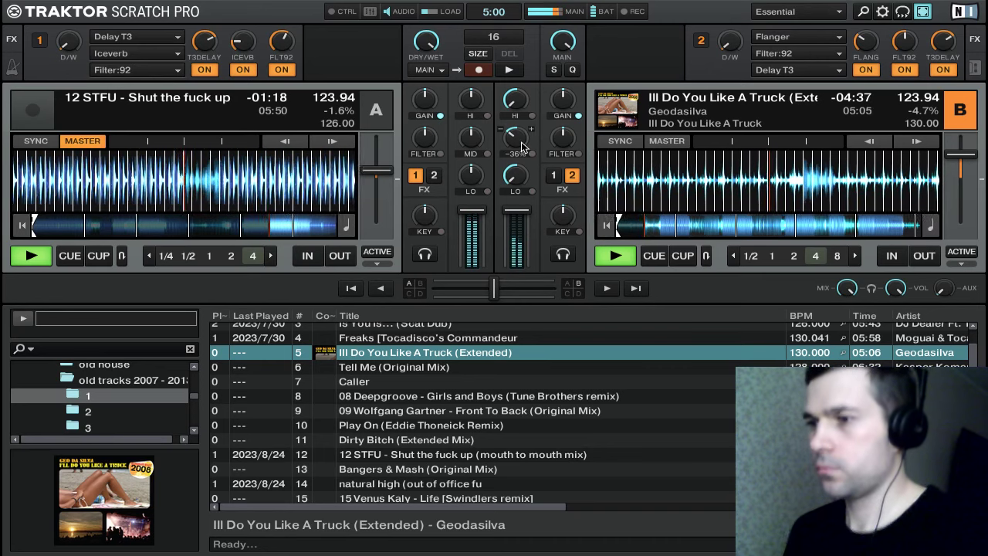
{"action": "mouse_move", "coordinate": [518, 103]}
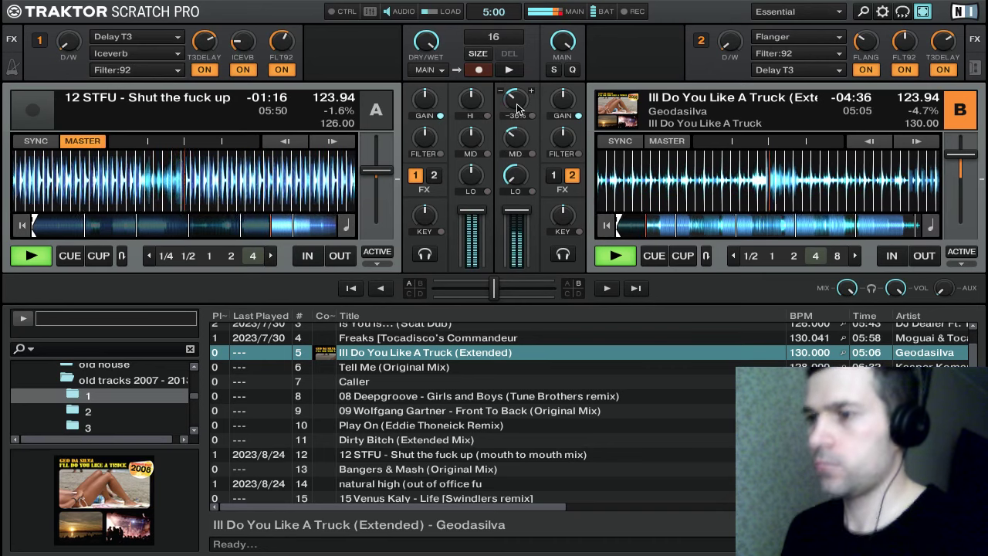
{"action": "scroll", "coordinate": [518, 106], "scroll_direction": "up", "scroll_amount": 2}
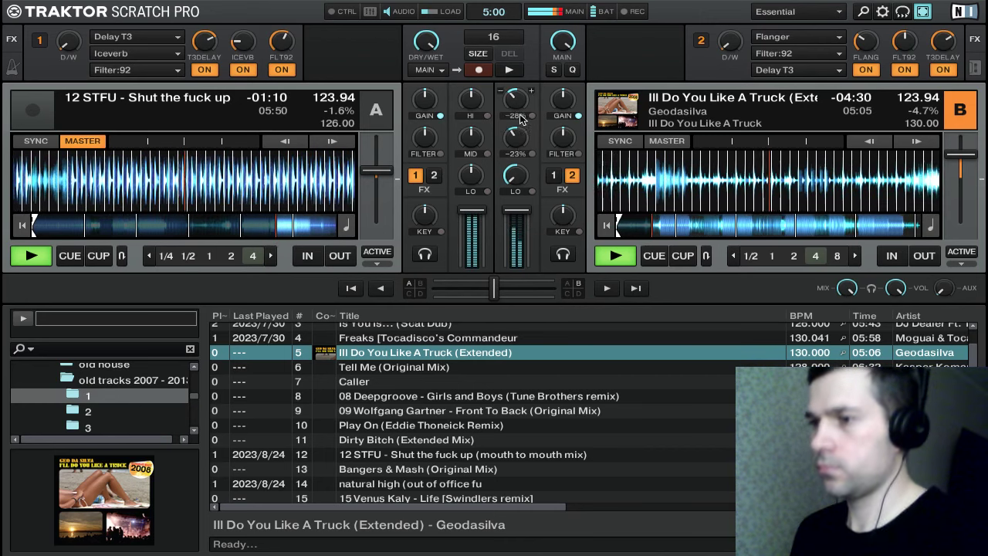
{"action": "scroll", "coordinate": [517, 143], "scroll_direction": "up", "scroll_amount": 4}
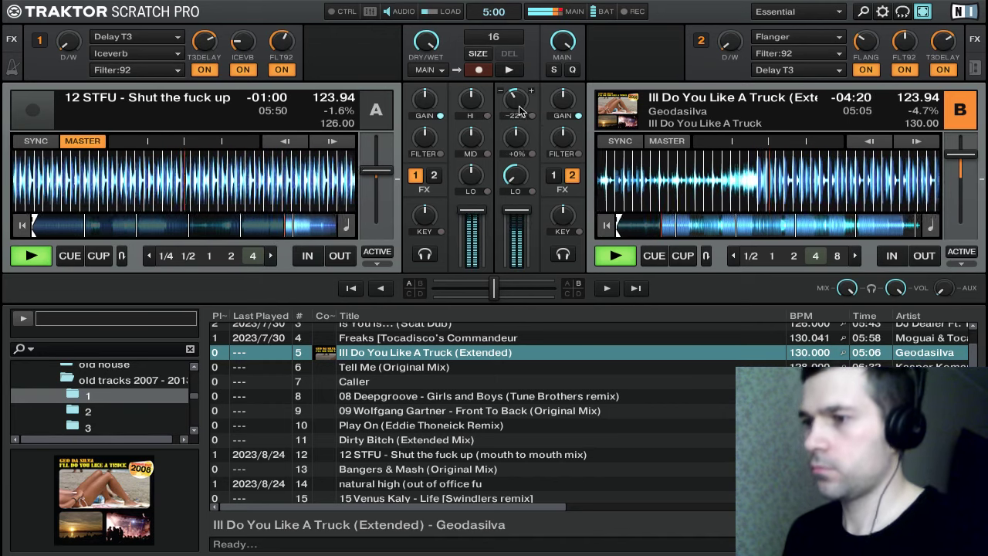
{"action": "left_click_drag", "start_coordinate": [517, 110], "coordinate": [518, 103]}
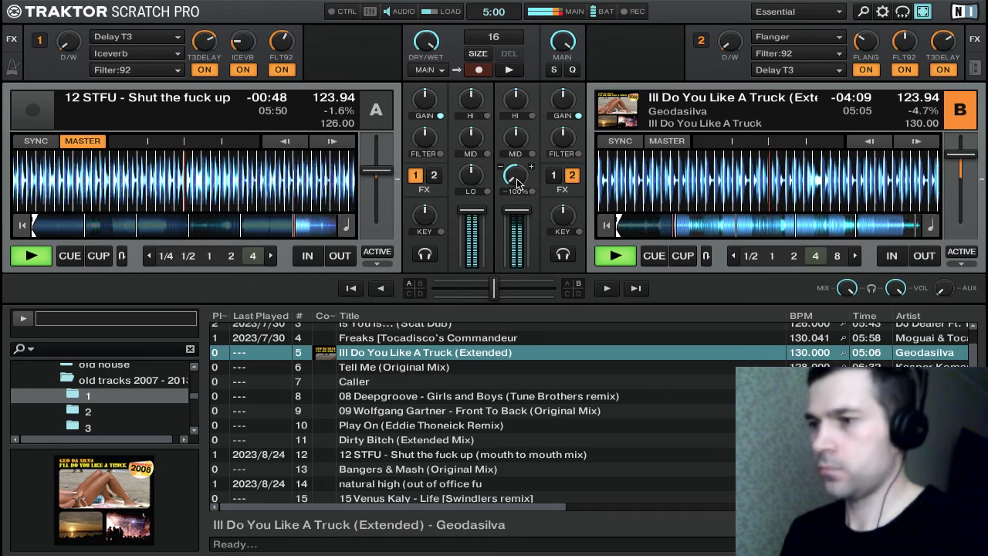
Swap the bass between decks by restoring deck B's LO EQ to the centre and cutting deck A's LO EQ to -100%
{"action": "scroll", "coordinate": [517, 182], "scroll_direction": "up", "scroll_amount": 10}
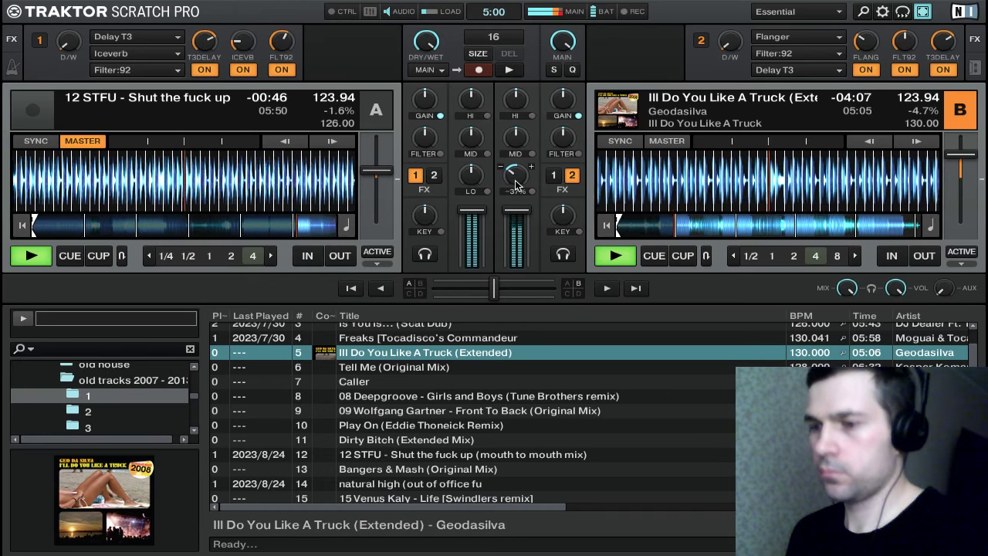
{"action": "scroll", "coordinate": [517, 182], "scroll_direction": "up", "scroll_amount": 3}
{"action": "scroll", "coordinate": [476, 181], "scroll_direction": "down", "scroll_amount": 3}
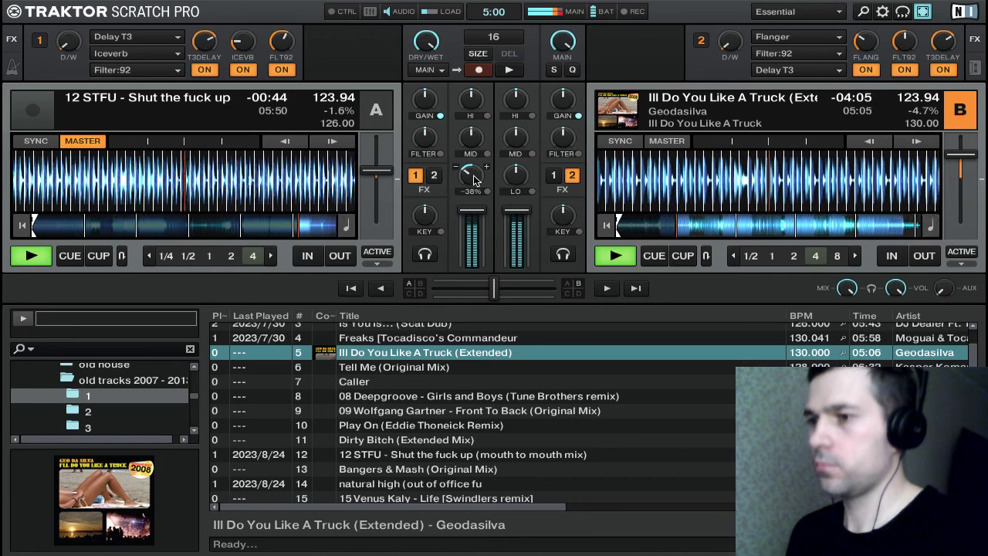
{"action": "scroll", "coordinate": [474, 177], "scroll_direction": "down", "scroll_amount": 1}
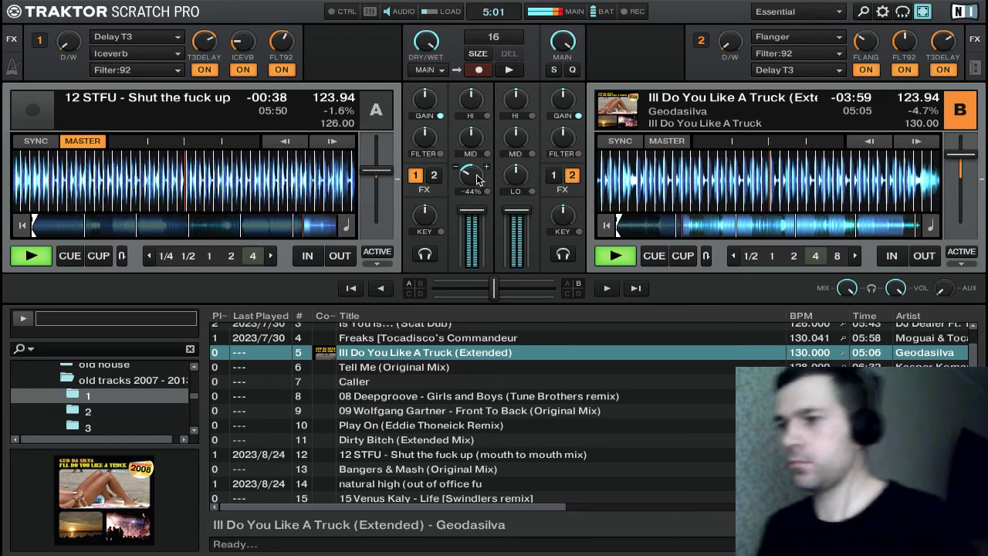
{"action": "mouse_move", "coordinate": [502, 191]}
{"action": "mouse_move", "coordinate": [470, 179]}
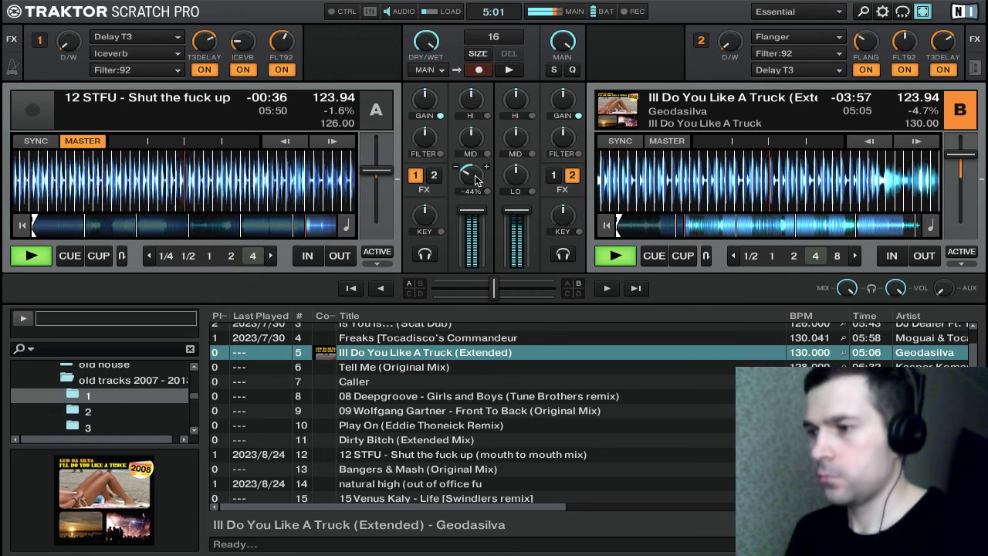
{"action": "left_click_drag", "start_coordinate": [469, 176], "coordinate": [471, 187]}
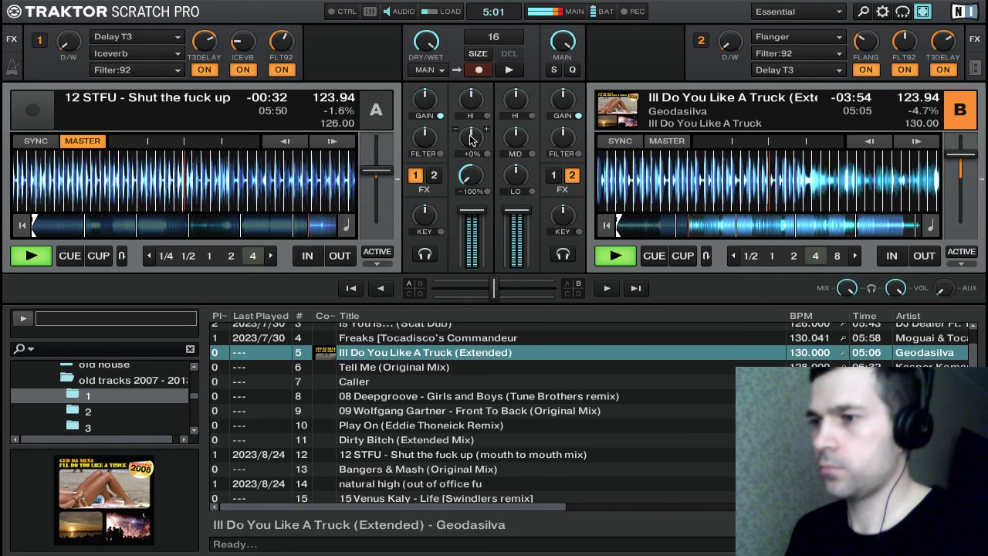
Fade out deck A by cutting its MID and HI EQ and channel fader, return its track to the start, and focus deck A
{"action": "left_click_drag", "start_coordinate": [473, 139], "coordinate": [472, 143]}
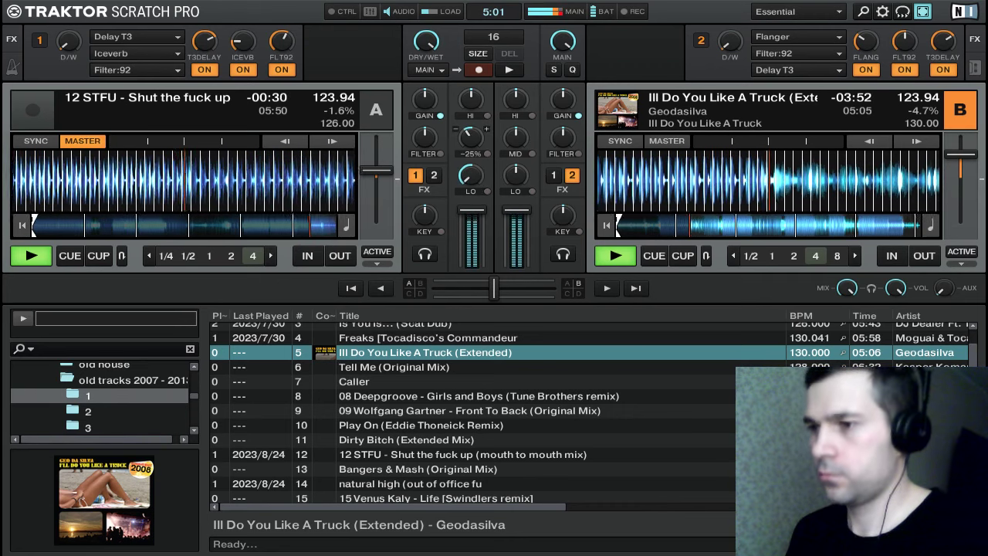
{"action": "mouse_move", "coordinate": [469, 106]}
{"action": "left_click_drag", "start_coordinate": [469, 106], "coordinate": [472, 265]}
{"action": "double_click", "coordinate": [471, 146]}
{"action": "left_click_drag", "start_coordinate": [470, 134], "coordinate": [471, 140]}
{"action": "key", "text": "q"}
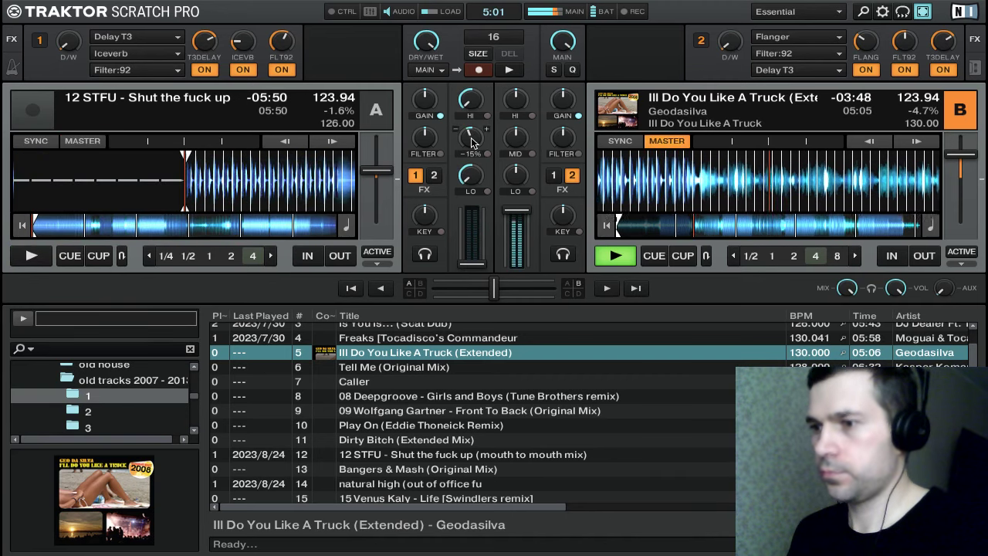
{"action": "key", "text": "Tab"}
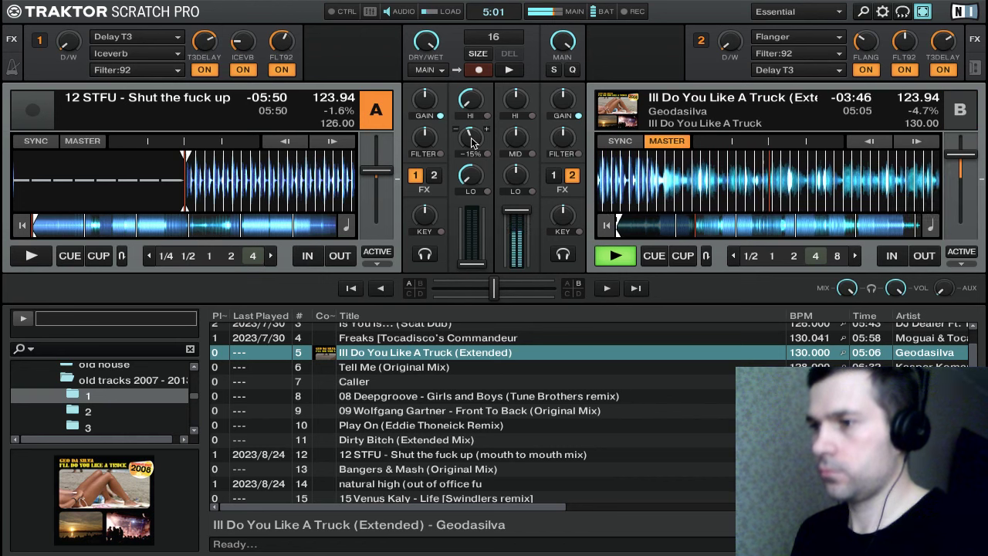
Raise deck B's gain slightly and turn OBS's volume up a little in SoundSource
{"action": "left_click_drag", "start_coordinate": [557, 104], "coordinate": [557, 98]}
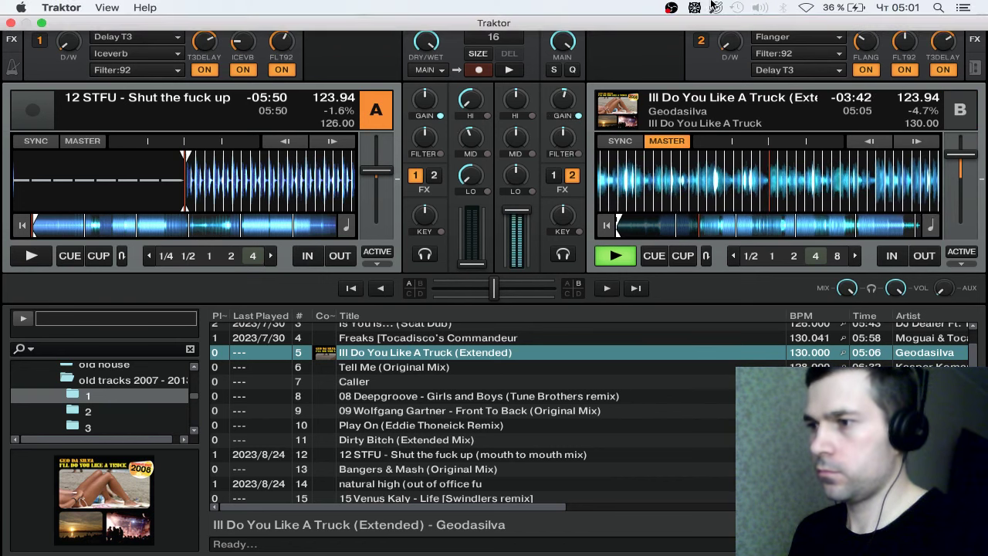
{"action": "left_click", "coordinate": [717, 8]}
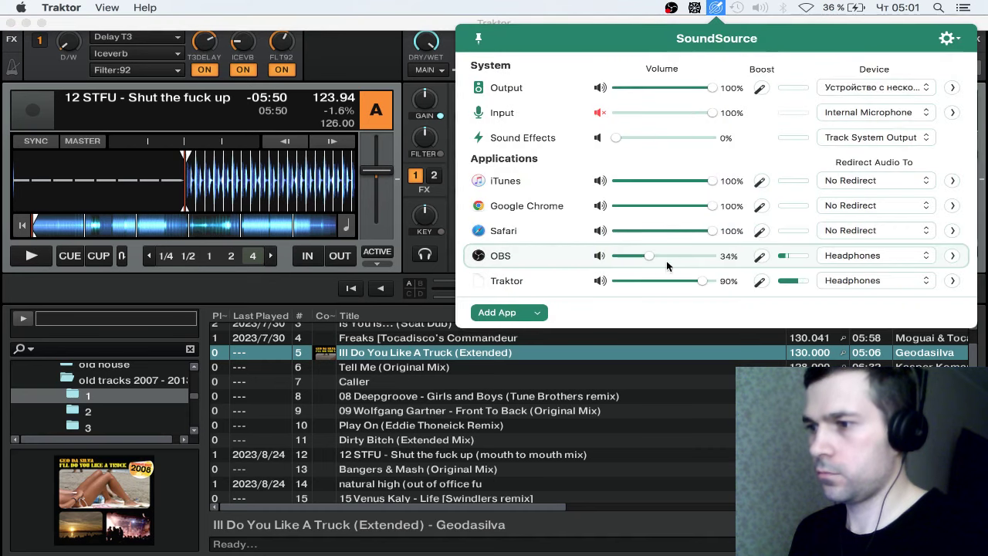
{"action": "left_click_drag", "start_coordinate": [651, 255], "coordinate": [653, 256]}
{"action": "left_click", "coordinate": [425, 79]}
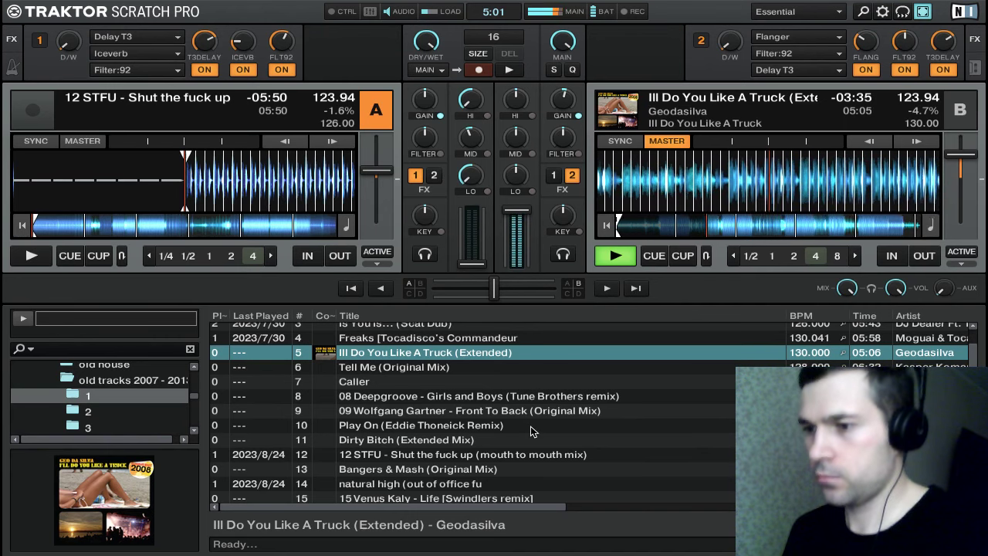
Load "Bangers & Mash (Original Mix)" onto deck A and match its tempo to deck B at 123.94 BPM
{"action": "scroll", "coordinate": [567, 415], "scroll_direction": "down", "scroll_amount": 1}
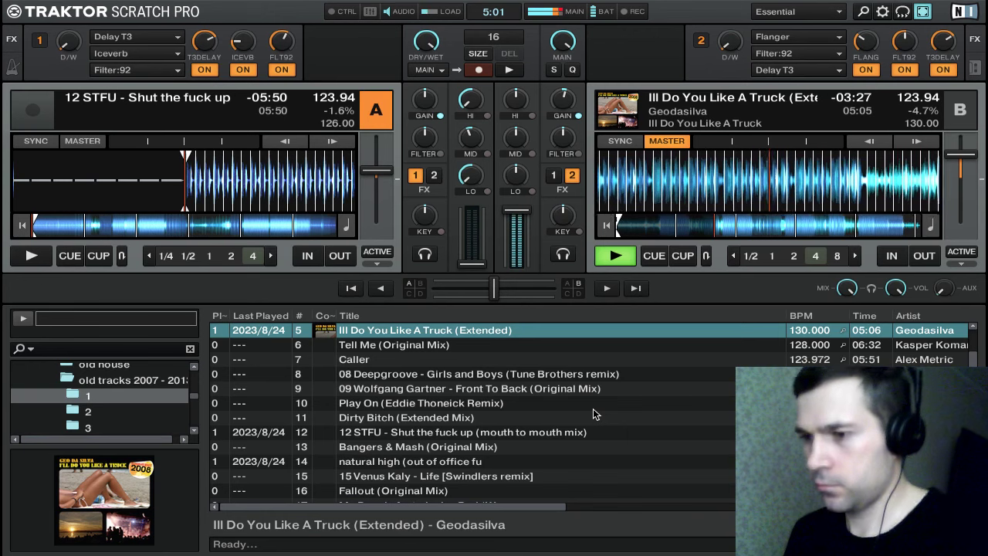
{"action": "scroll", "coordinate": [595, 415], "scroll_direction": "down", "scroll_amount": 1}
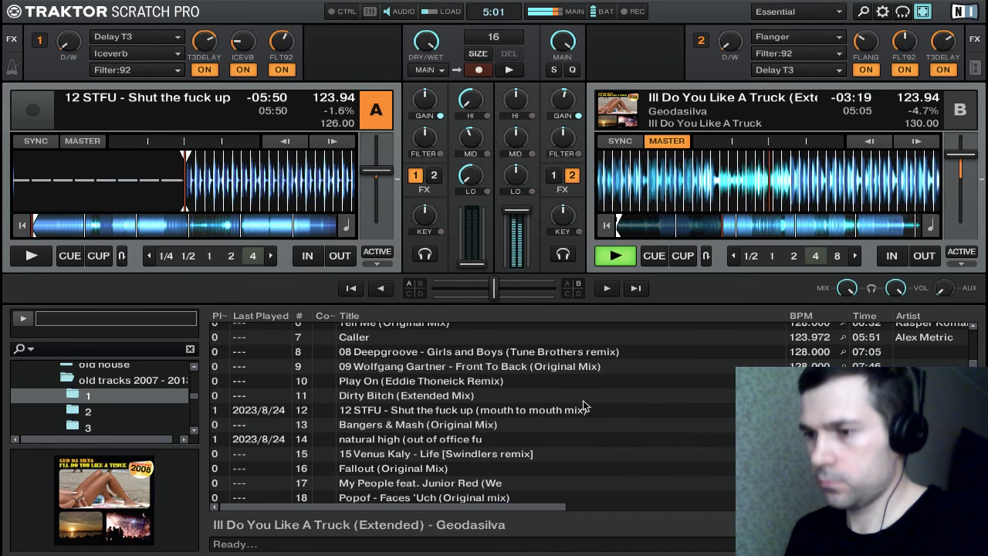
{"action": "scroll", "coordinate": [584, 406], "scroll_direction": "up", "scroll_amount": 1}
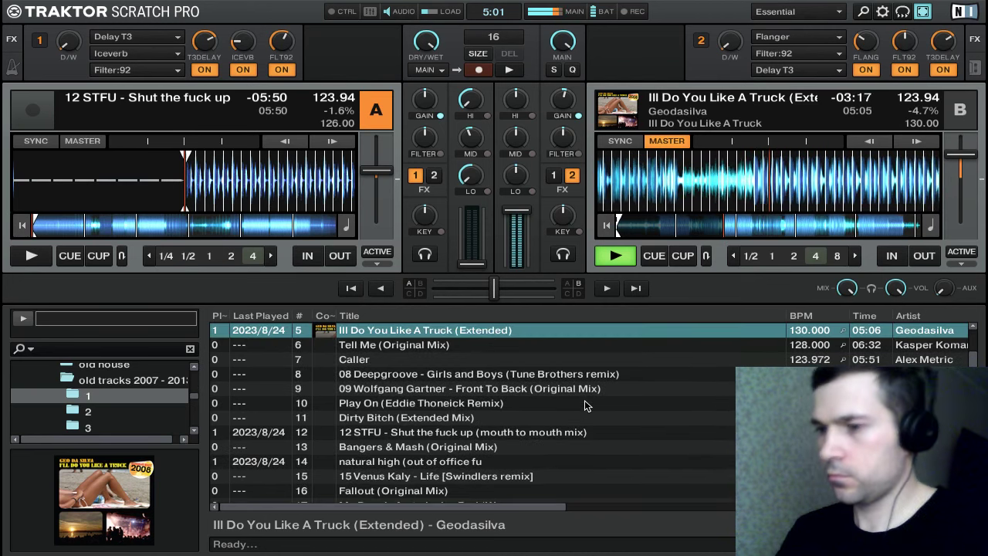
{"action": "key", "text": "Down"}
{"action": "key", "text": "Down"}
{"action": "key", "text": "Down"}
{"action": "key", "text": "Down"}
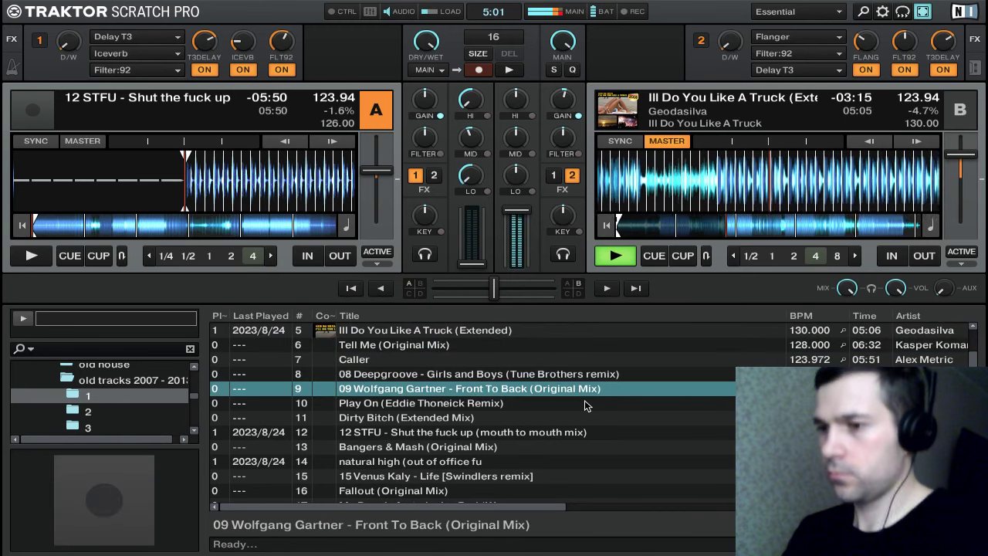
{"action": "key", "text": "Down"}
{"action": "key", "text": "Down"}
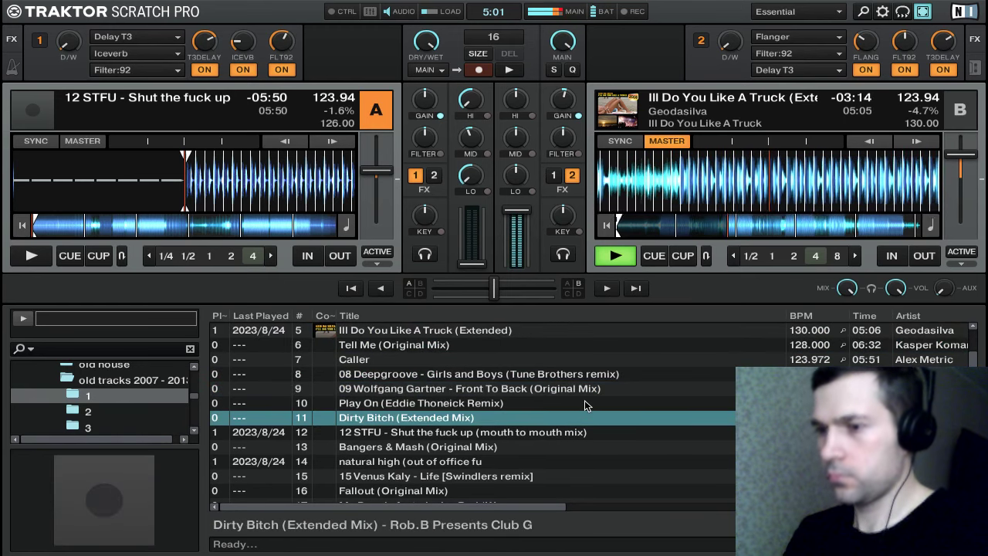
{"action": "key", "text": "Down"}
{"action": "key", "text": "Down"}
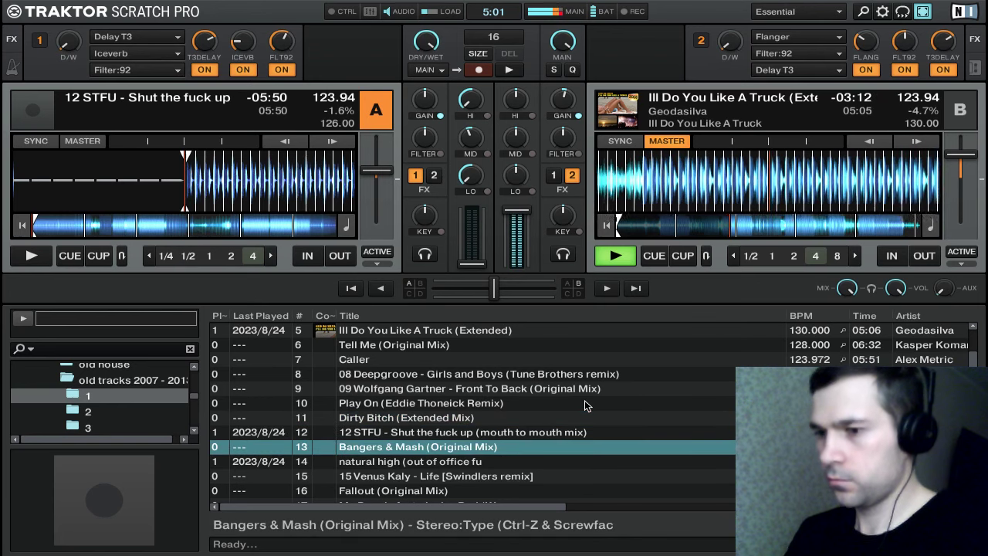
{"action": "key", "text": "ctrl+Left"}
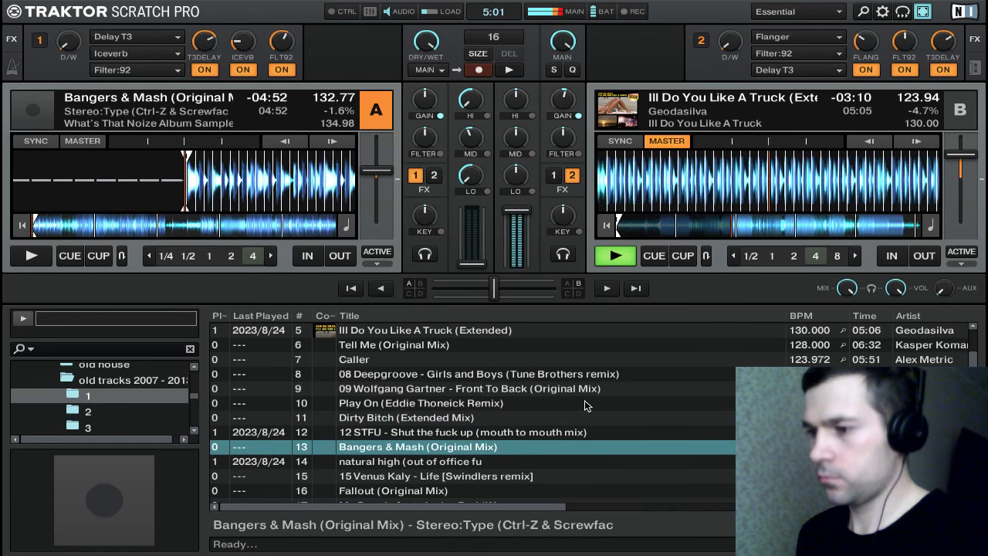
{"action": "key", "text": "s"}
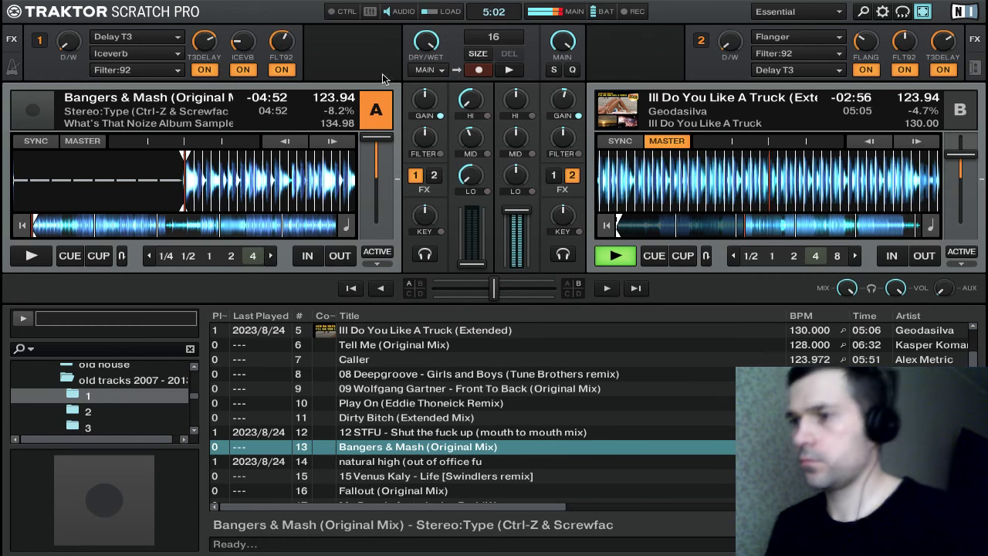
Switch to SoundSource again and fine-tune the volume of OBS
{"action": "mouse_move", "coordinate": [625, 4]}
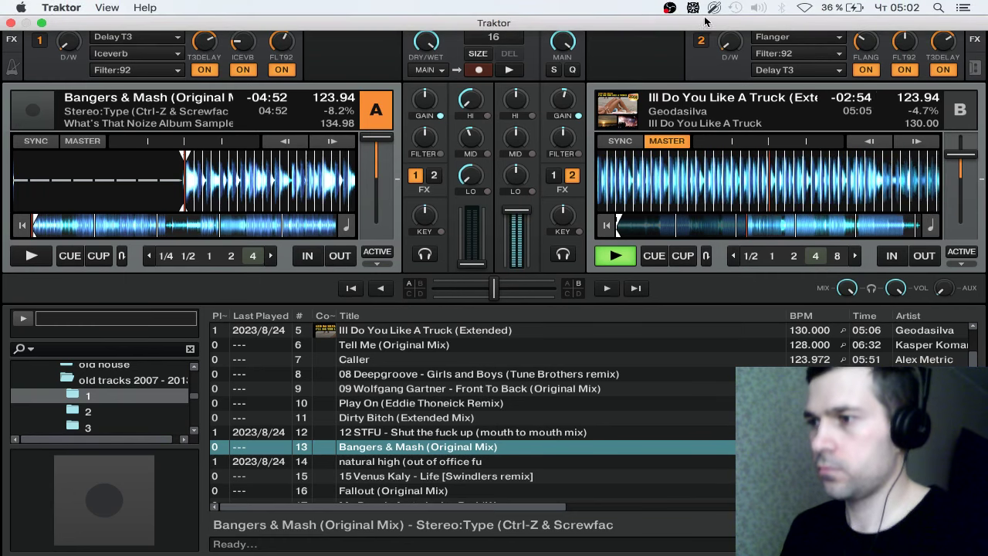
{"action": "left_click", "coordinate": [714, 7]}
{"action": "left_click_drag", "start_coordinate": [651, 256], "coordinate": [654, 255]}
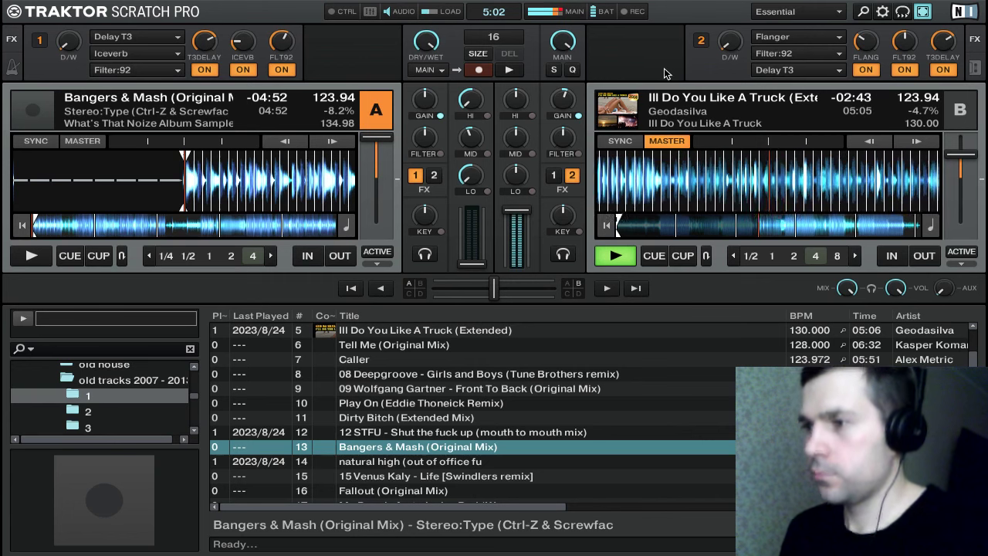
Sweep FX unit 2's dry/wet on deck B up and back down several times, browsing the track list in between
{"action": "left_click_drag", "start_coordinate": [732, 47], "coordinate": [732, 28]}
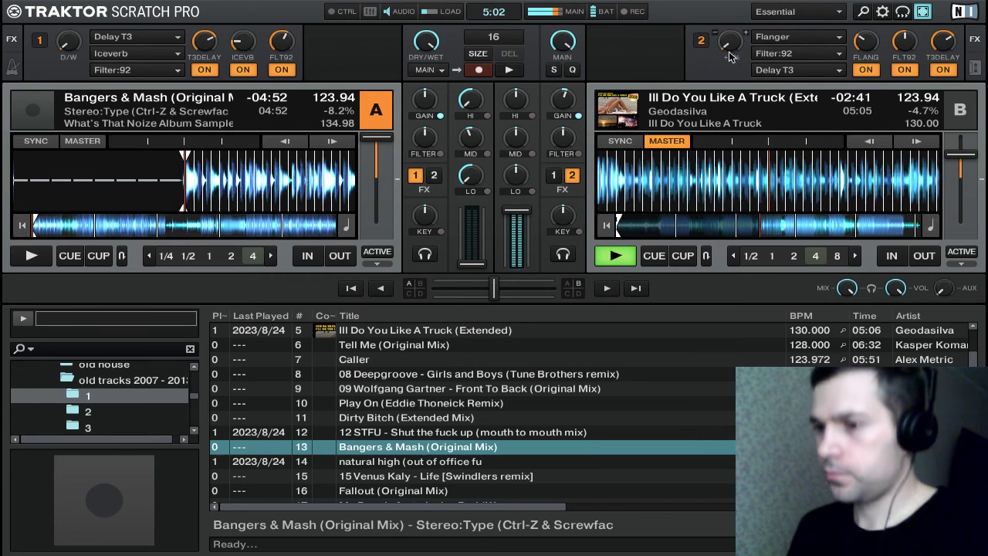
{"action": "scroll", "coordinate": [614, 394], "scroll_direction": "down", "scroll_amount": 1}
{"action": "scroll", "coordinate": [624, 396], "scroll_direction": "down", "scroll_amount": 4}
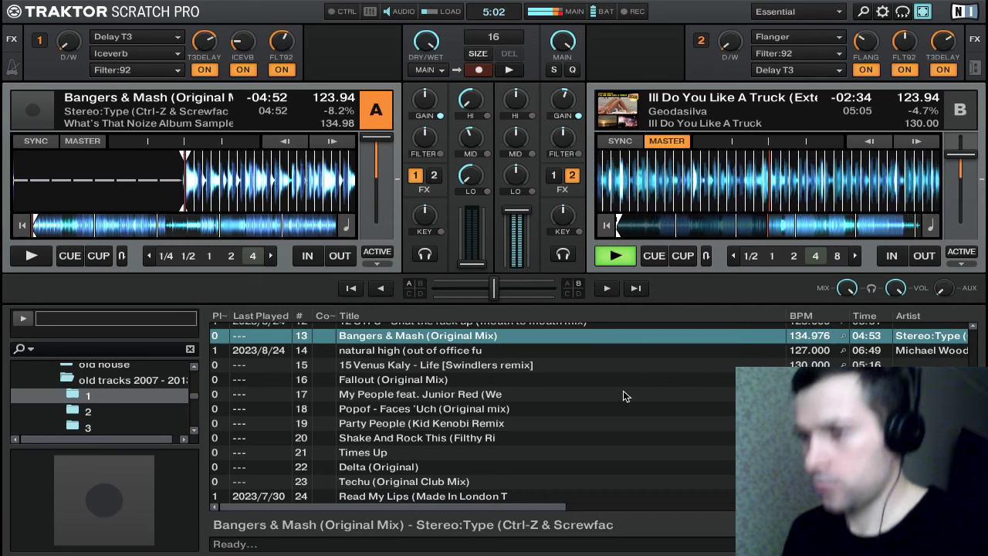
{"action": "scroll", "coordinate": [626, 396], "scroll_direction": "up", "scroll_amount": 4}
{"action": "scroll", "coordinate": [625, 396], "scroll_direction": "up", "scroll_amount": 3}
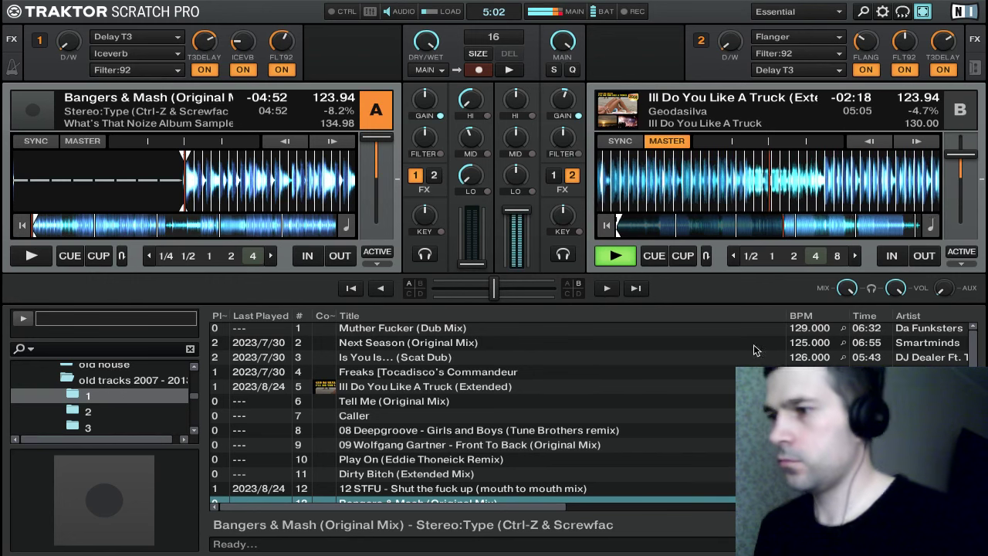
{"action": "mouse_move", "coordinate": [731, 34]}
{"action": "left_click_drag", "start_coordinate": [731, 41], "coordinate": [730, 37]}
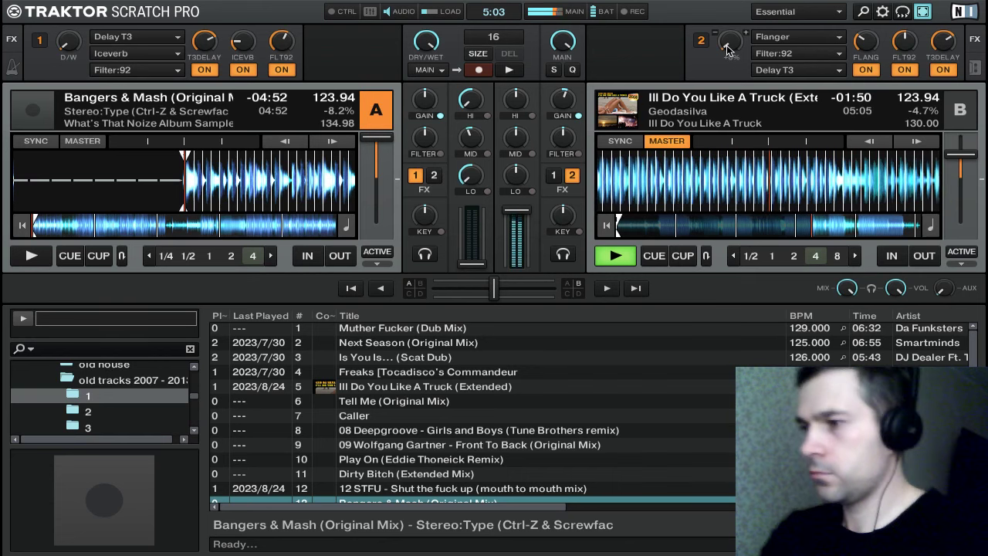
{"action": "left_click_drag", "start_coordinate": [728, 50], "coordinate": [728, 89]}
{"action": "mouse_move", "coordinate": [729, 51]}
{"action": "left_mouse_down"}
{"action": "mouse_move", "coordinate": [728, 35]}
{"action": "mouse_move", "coordinate": [729, 68]}
{"action": "left_mouse_up"}
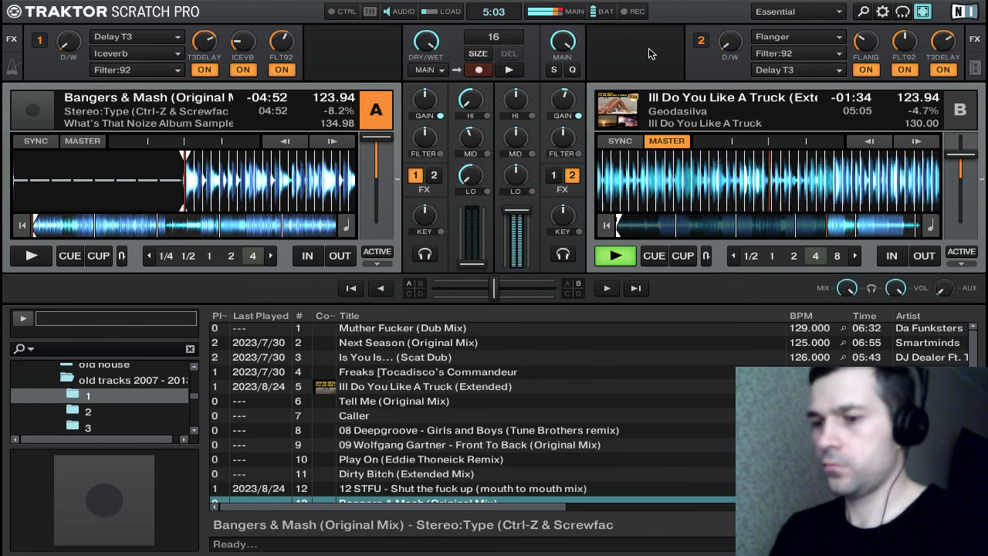
Try to start deck A's track from its cue point in time with deck B, nudging its tempo forward
{"action": "key", "text": "s"}
{"action": "key", "text": "s"}
{"action": "key", "text": "s"}
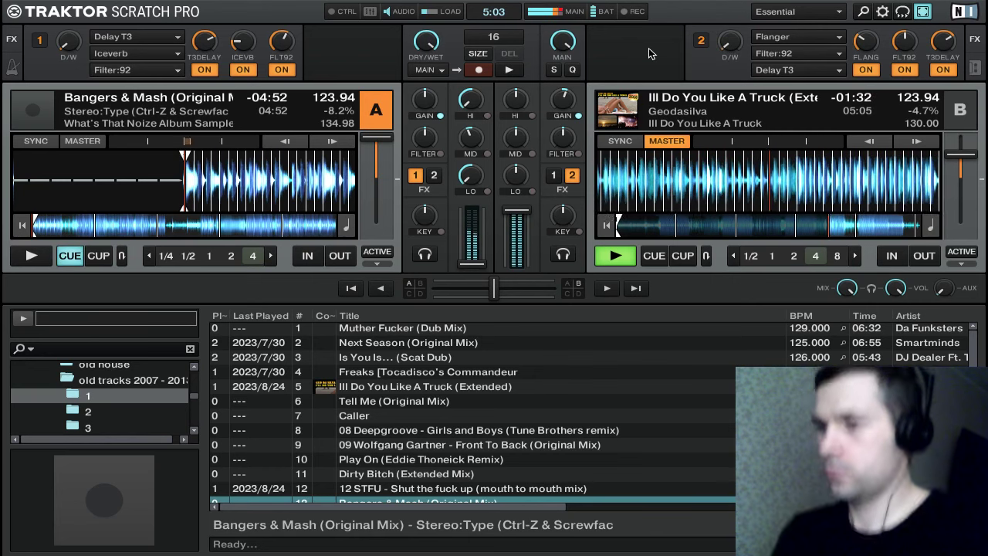
{"action": "key", "text": "s"}
{"action": "key", "text": "s"}
{"action": "key", "text": "a"}
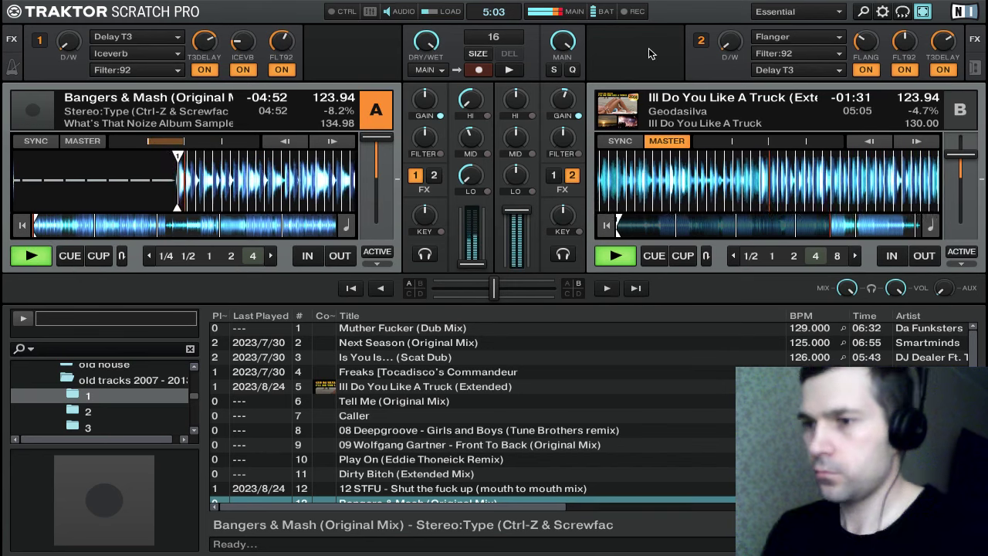
{"action": "key", "text": "Right"}
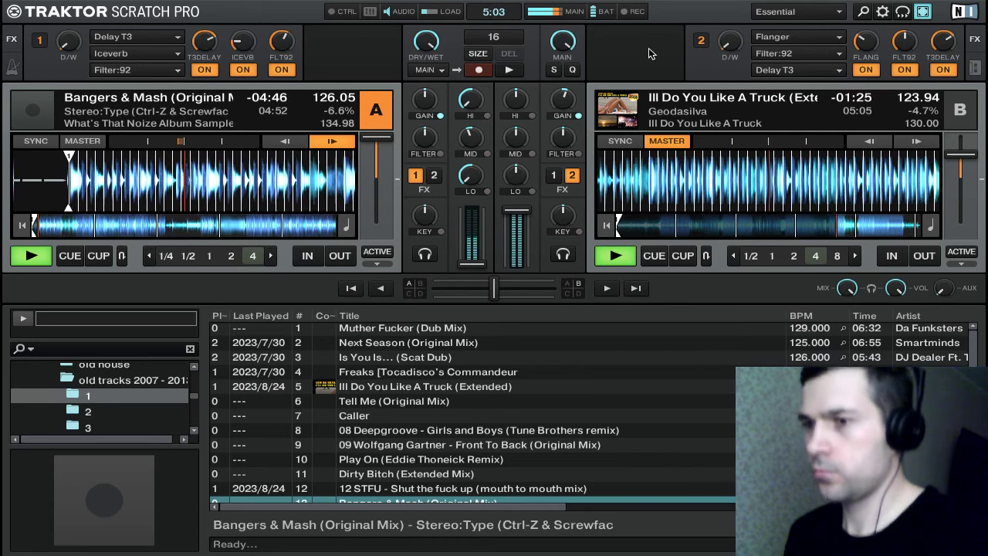
{"action": "key", "text": "w"}
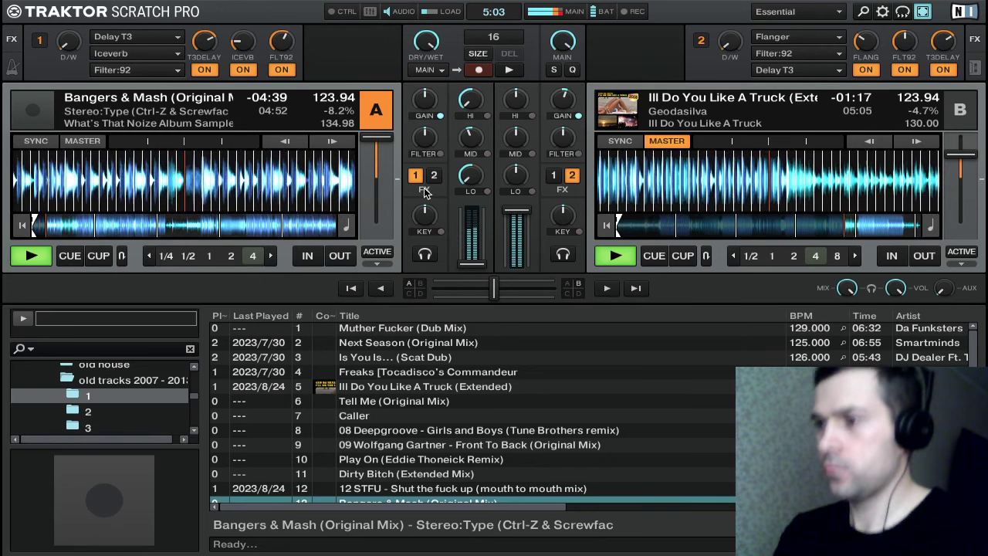
{"action": "key", "text": "s"}
{"action": "key", "text": "a"}
{"action": "key", "text": "w"}
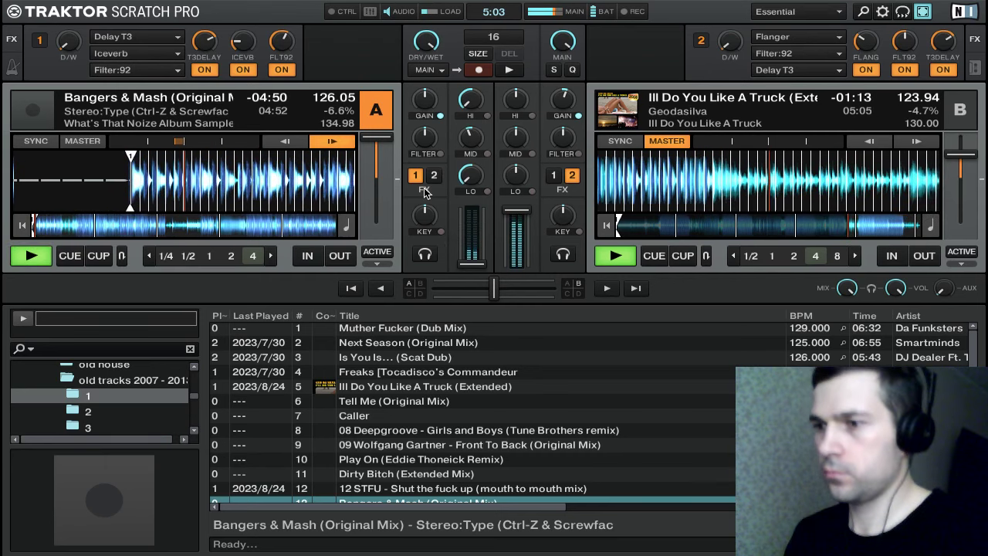
Adjust FX unit 2's dry/wet on deck B, and restart deck A from its cue point, nudging it forward into time
{"action": "mouse_move", "coordinate": [726, 46]}
{"action": "left_mouse_down"}
{"action": "mouse_move", "coordinate": [726, 10]}
{"action": "mouse_move", "coordinate": [731, 51]}
{"action": "left_mouse_up"}
{"action": "key", "text": "s"}
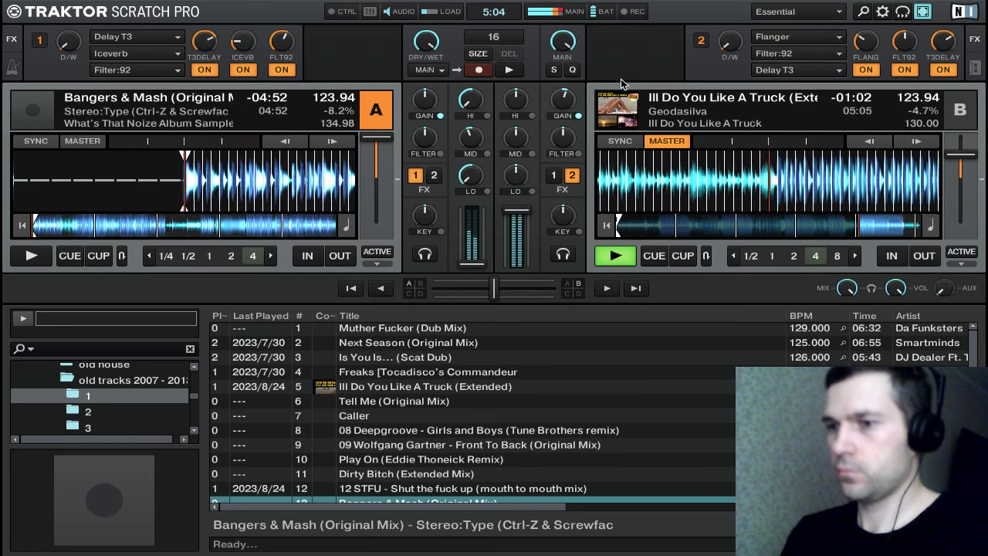
{"action": "key", "text": "a"}
{"action": "key", "text": "w"}
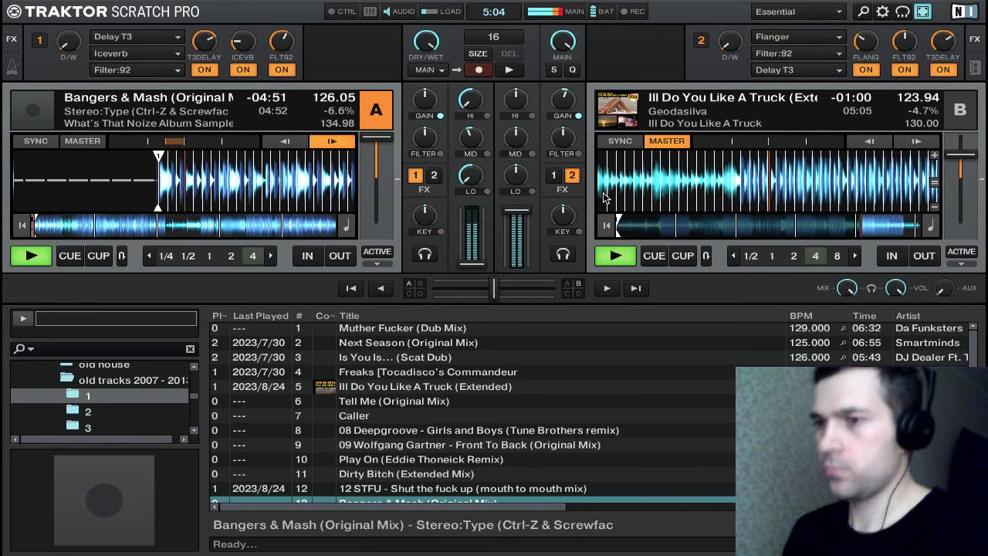
Lower deck A's MID EQ and raise its channel fader to full
{"action": "left_click_drag", "start_coordinate": [477, 142], "coordinate": [469, 185]}
{"action": "left_click_drag", "start_coordinate": [475, 264], "coordinate": [477, 236]}
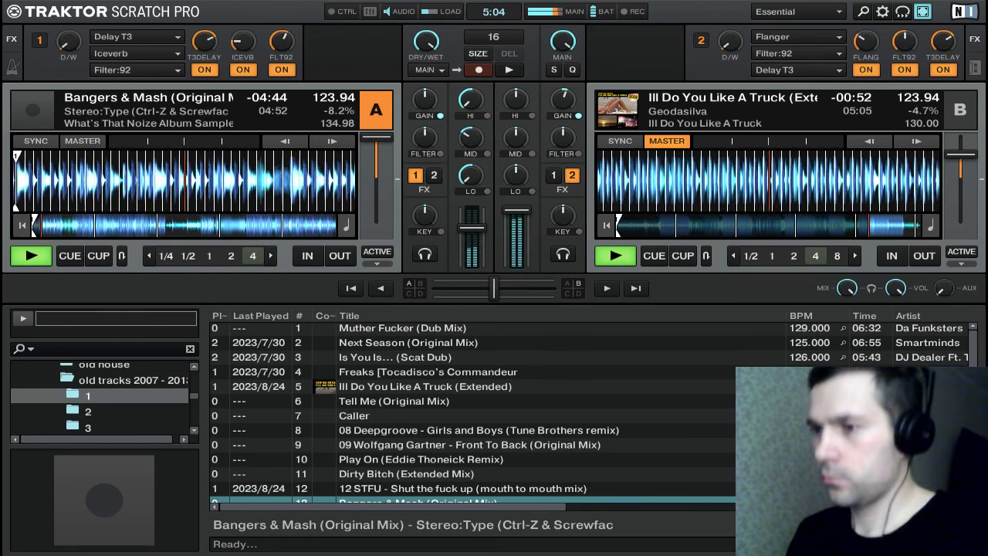
{"action": "mouse_move", "coordinate": [473, 225]}
{"action": "left_mouse_down"}
{"action": "mouse_move", "coordinate": [473, 200]}
{"action": "mouse_move", "coordinate": [473, 228]}
{"action": "mouse_move", "coordinate": [473, 209]}
{"action": "left_mouse_up"}
Gradually bring deck A's HI and MID EQ up to the neutral centre
{"action": "left_click_drag", "start_coordinate": [470, 102], "coordinate": [471, 104]}
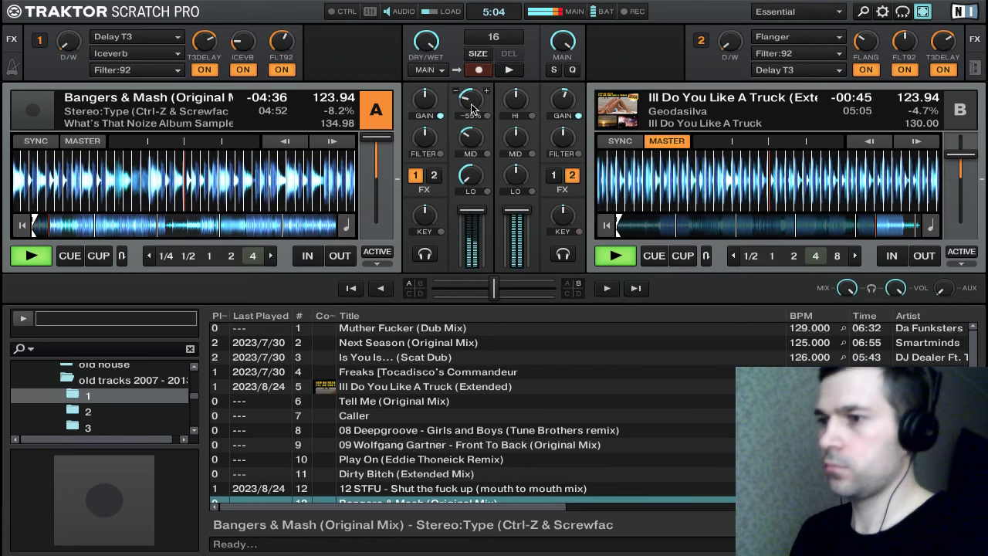
{"action": "left_click_drag", "start_coordinate": [472, 141], "coordinate": [472, 104]}
{"action": "left_click_drag", "start_coordinate": [471, 142], "coordinate": [473, 108]}
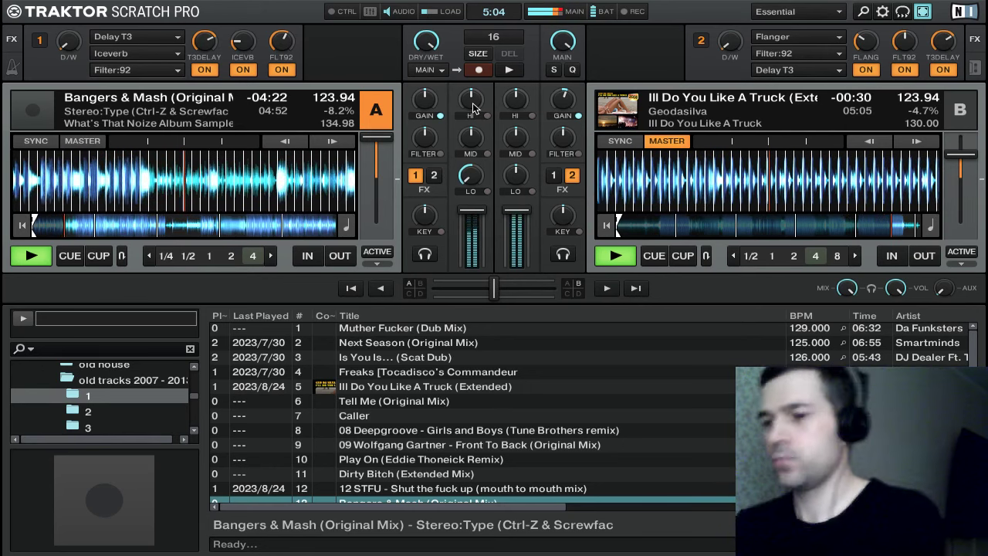
Raise deck A's gain to +2.1 dB and swap the bass by centring deck A's LO EQ and cutting deck B's
{"action": "left_click_drag", "start_coordinate": [468, 107], "coordinate": [436, 106]}
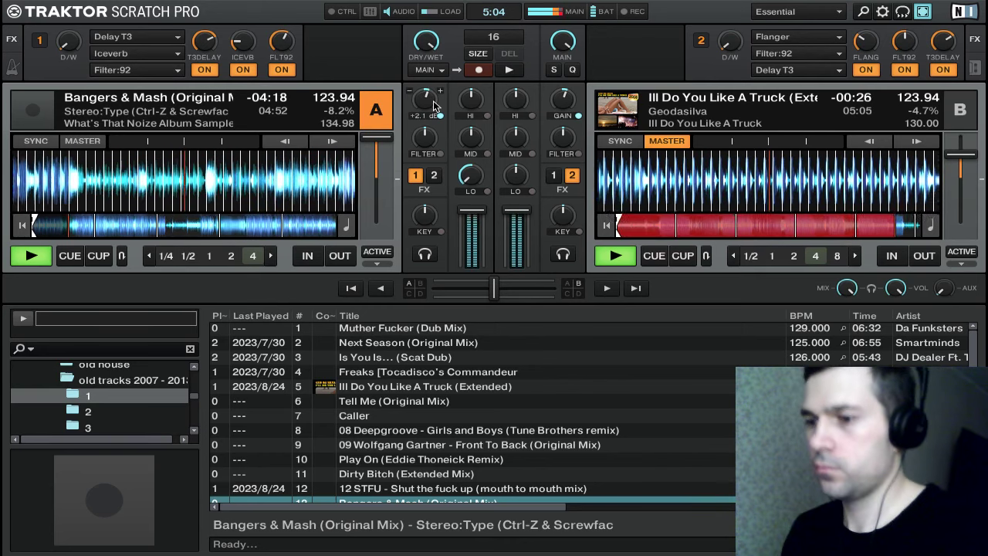
{"action": "left_click_drag", "start_coordinate": [467, 175], "coordinate": [513, 205]}
{"action": "double_click", "coordinate": [472, 177]}
Fade out deck B by cutting its MID EQ, lowering HI to -100%, and pulling its channel fader fully down
{"action": "left_click_drag", "start_coordinate": [521, 154], "coordinate": [521, 166]}
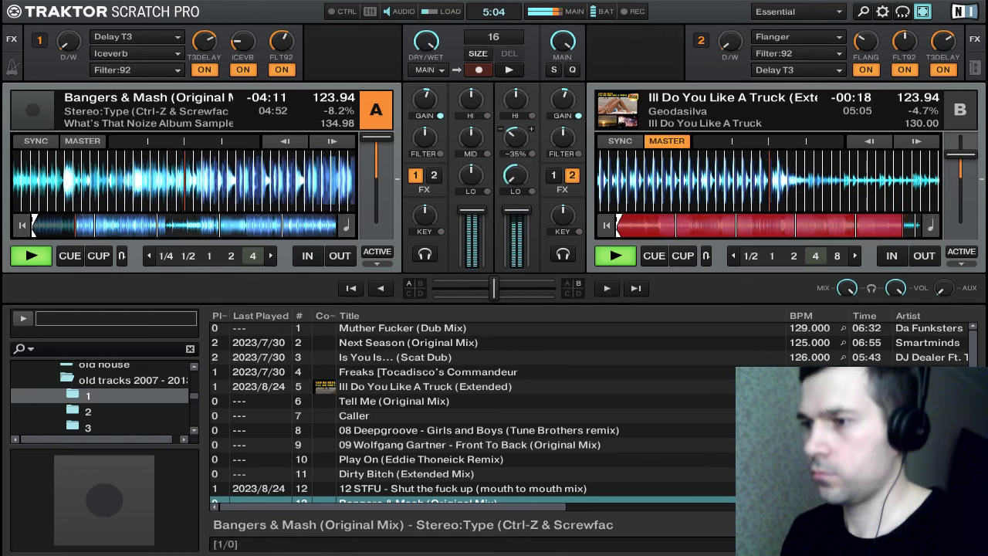
{"action": "left_click_drag", "start_coordinate": [522, 100], "coordinate": [522, 139]}
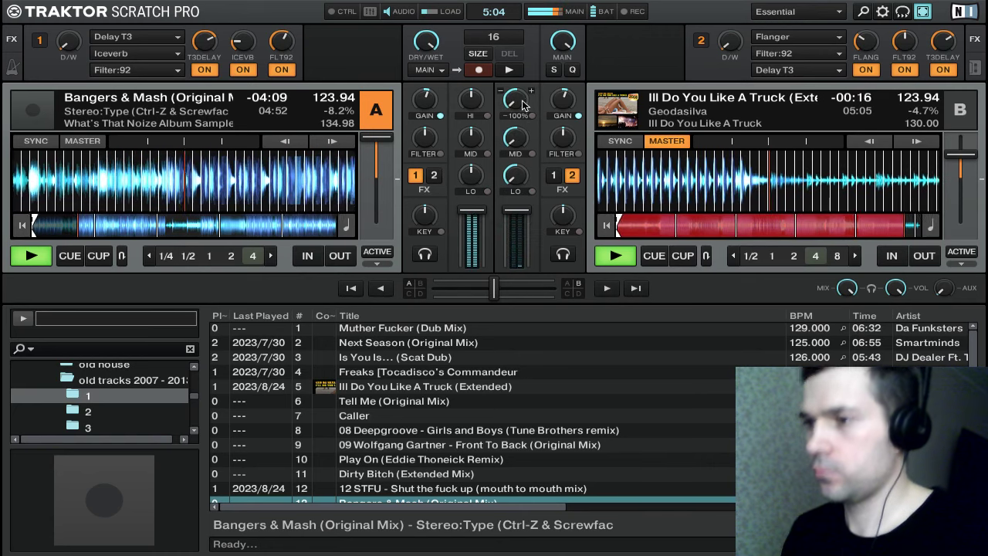
{"action": "left_click_drag", "start_coordinate": [520, 215], "coordinate": [521, 270]}
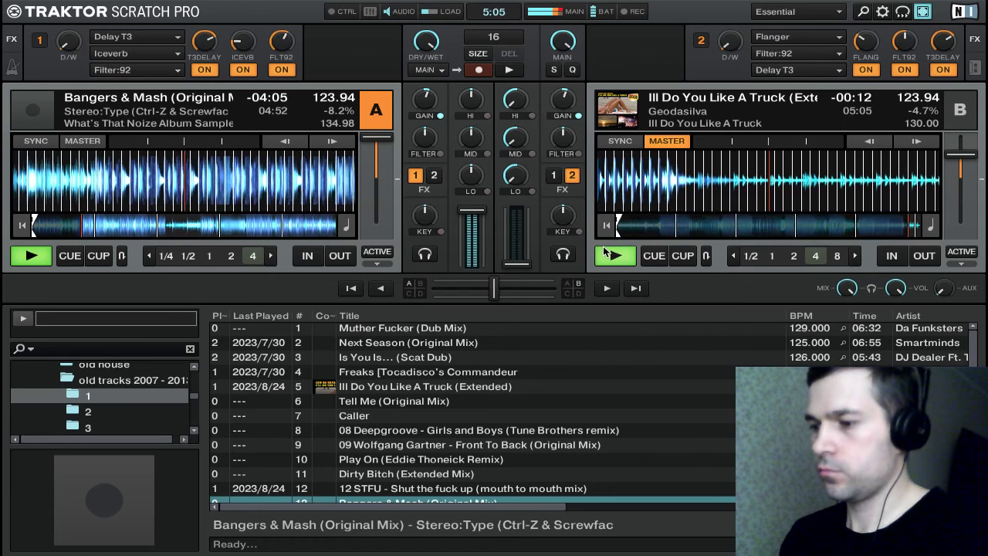
Stop deck B, raise deck A's tempo to 128.56 BPM (-4.7%), and make deck B the focused deck
{"action": "left_click", "coordinate": [606, 253]}
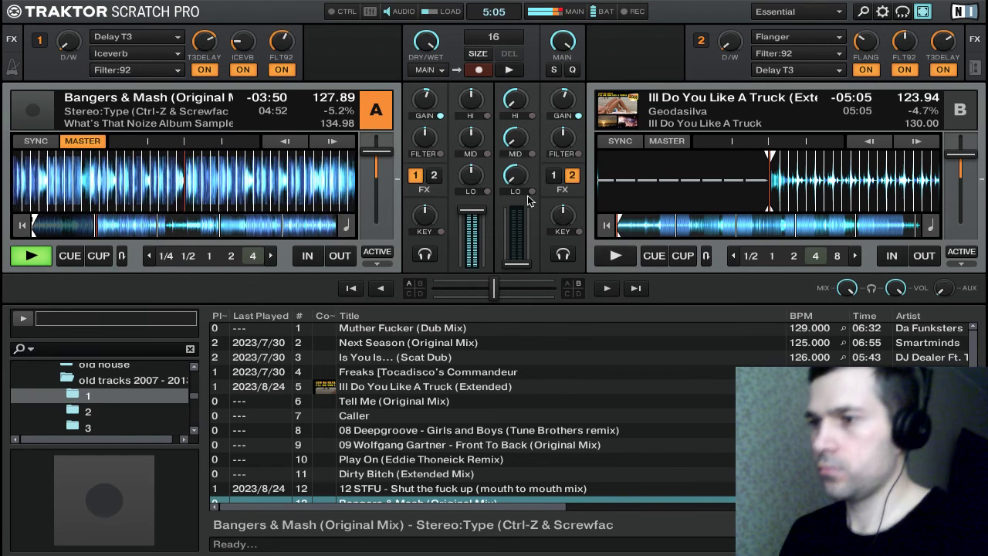
{"action": "mouse_move", "coordinate": [426, 97]}
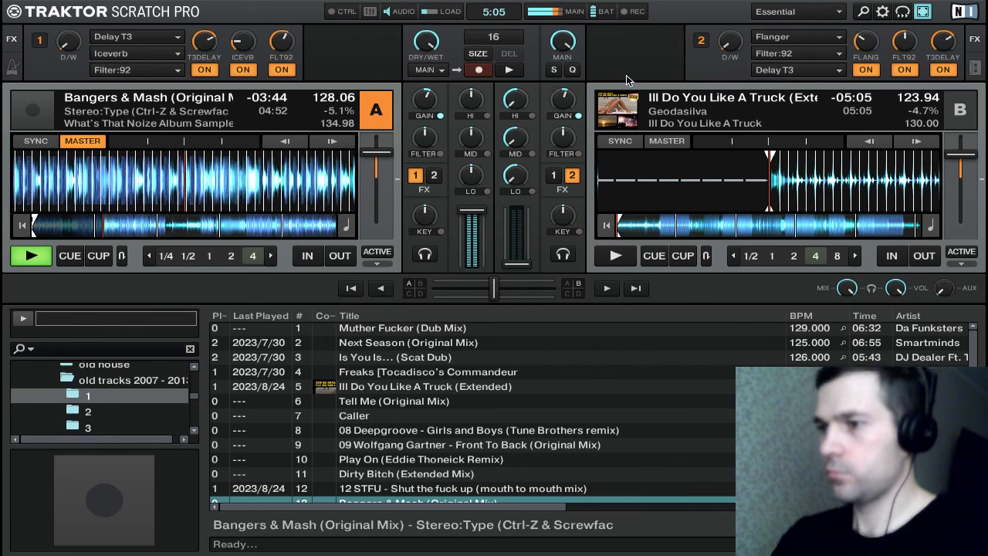
{"action": "key", "text": "Tab"}
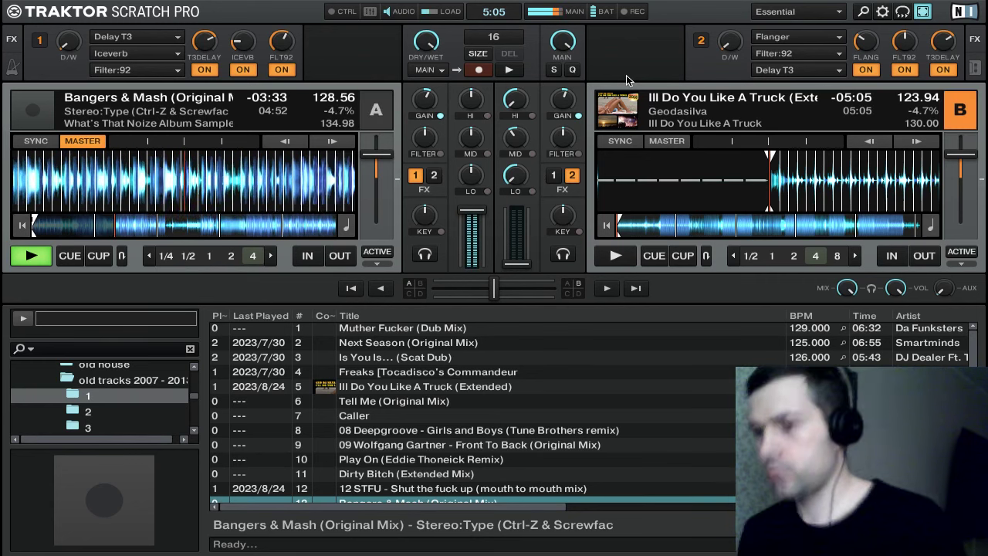
Look through folder 1's track list and load "Play On (Eddie Thoneick Remix)" onto deck B
{"action": "left_click", "coordinate": [537, 446]}
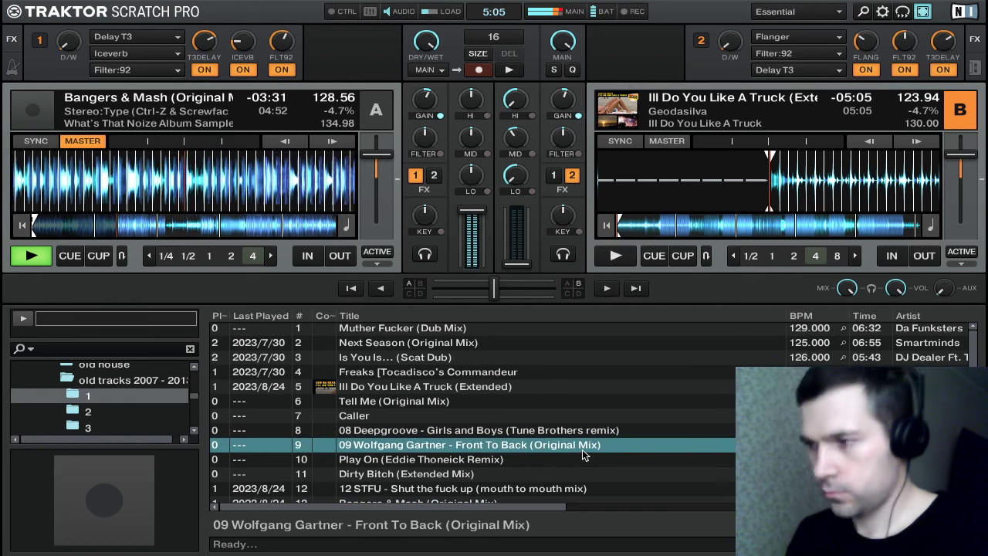
{"action": "scroll", "coordinate": [583, 451], "scroll_direction": "down", "scroll_amount": 4}
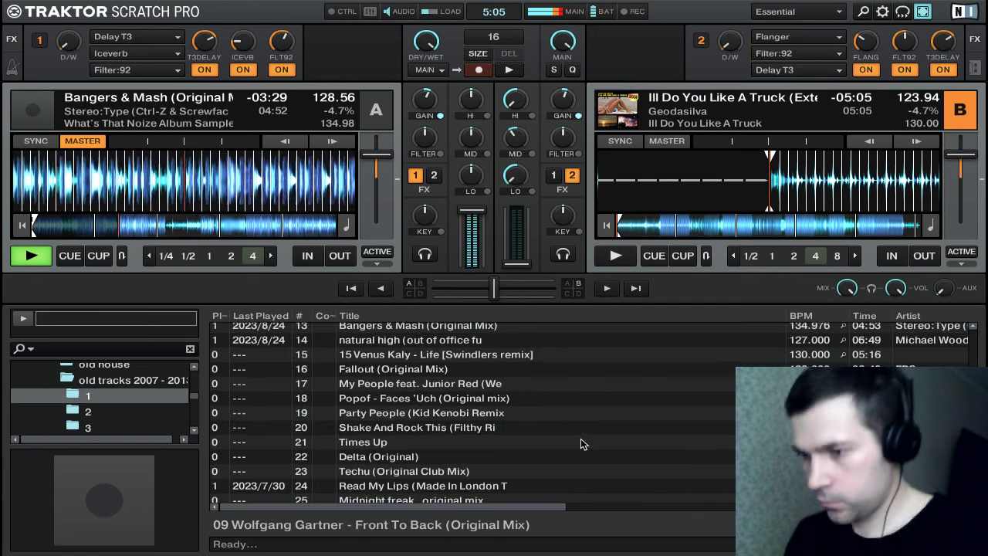
{"action": "scroll", "coordinate": [553, 422], "scroll_direction": "down", "scroll_amount": 1}
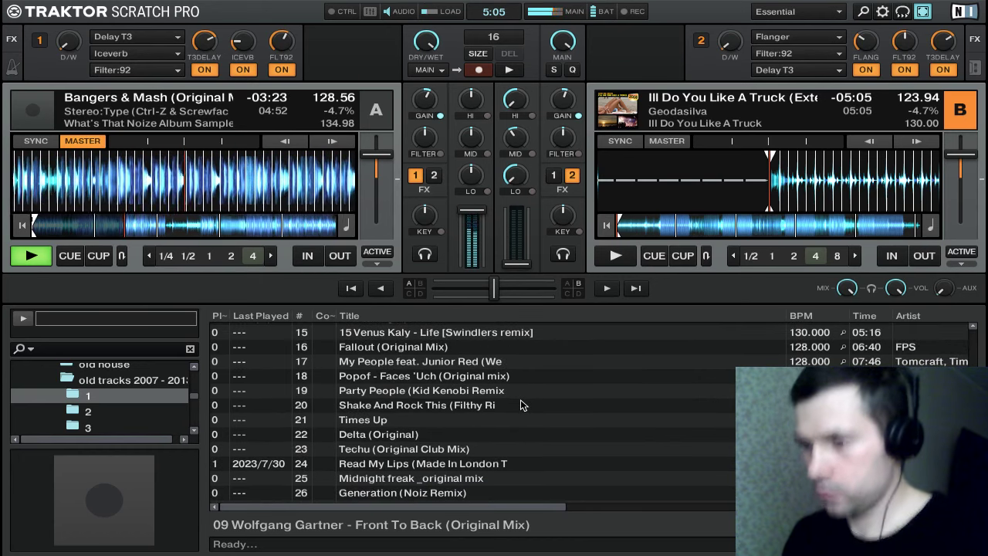
{"action": "scroll", "coordinate": [522, 394], "scroll_direction": "down", "scroll_amount": 1}
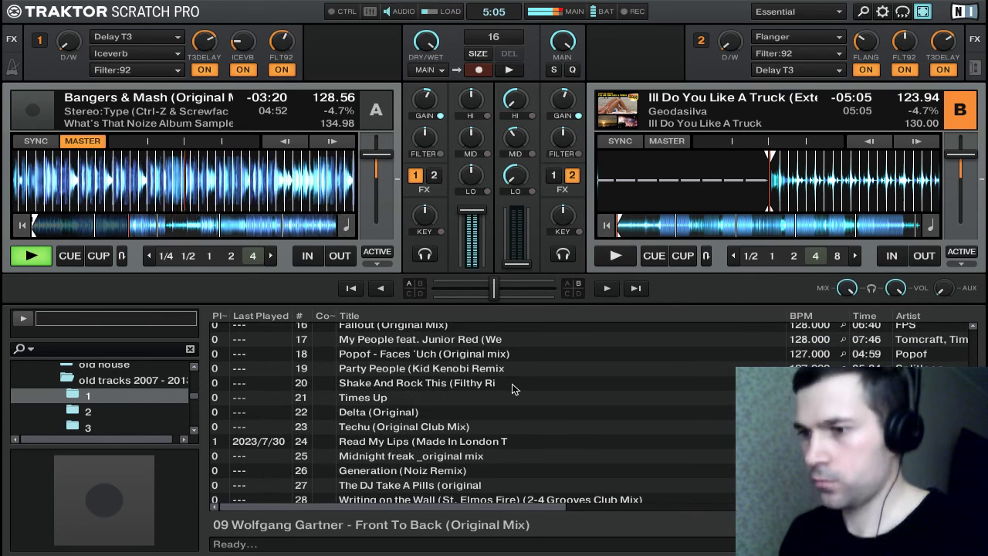
{"action": "scroll", "coordinate": [512, 389], "scroll_direction": "down", "scroll_amount": 1}
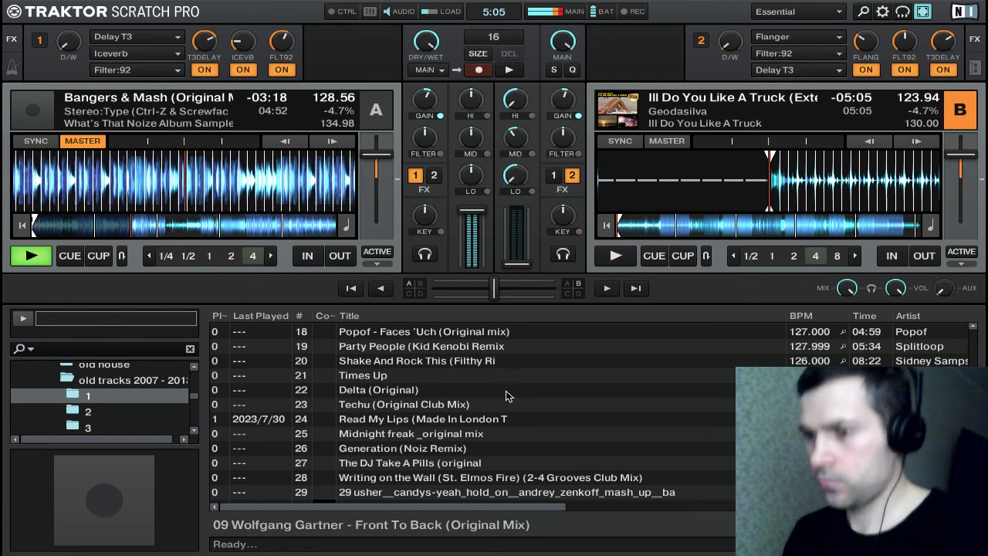
{"action": "scroll", "coordinate": [507, 389], "scroll_direction": "up", "scroll_amount": 6}
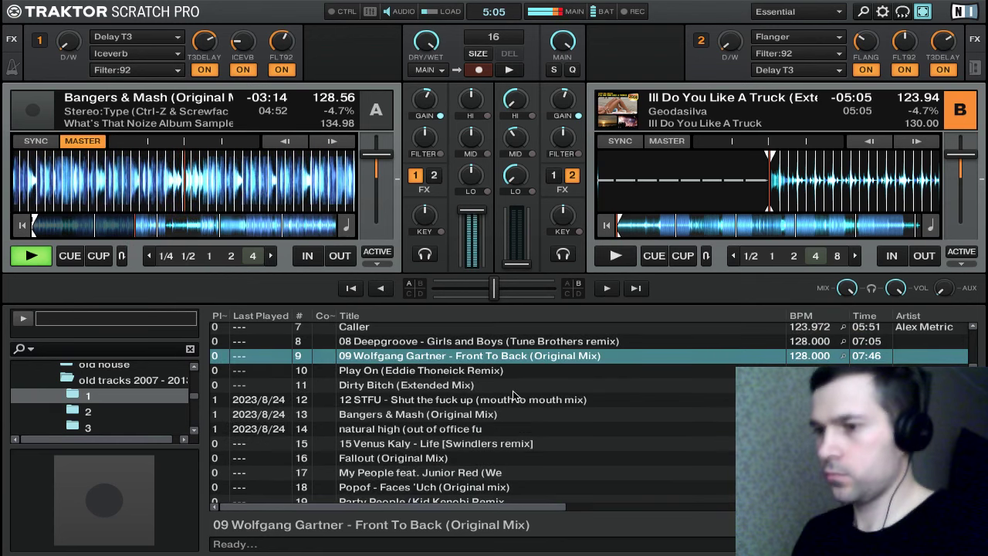
{"action": "scroll", "coordinate": [516, 396], "scroll_direction": "up", "scroll_amount": 3}
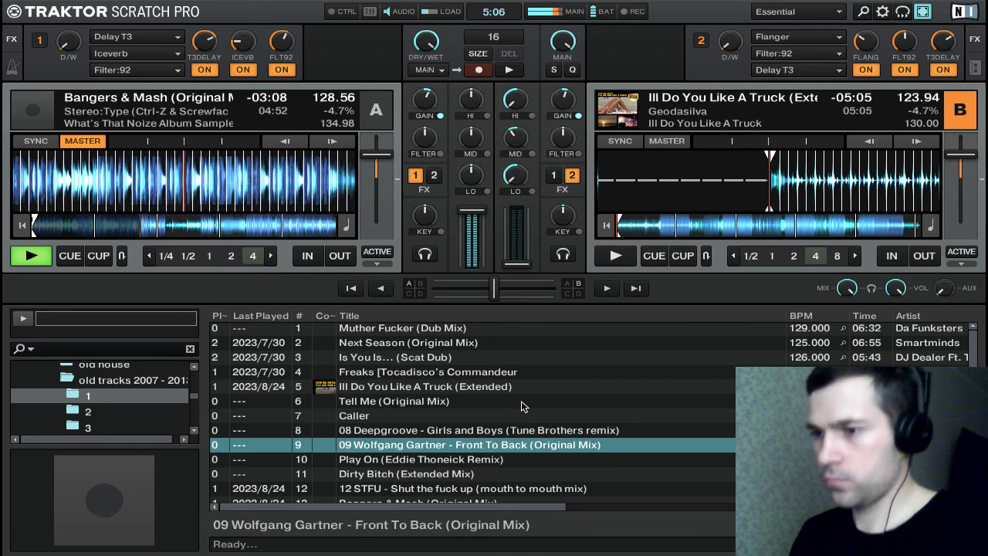
{"action": "scroll", "coordinate": [521, 400], "scroll_direction": "down", "scroll_amount": 1}
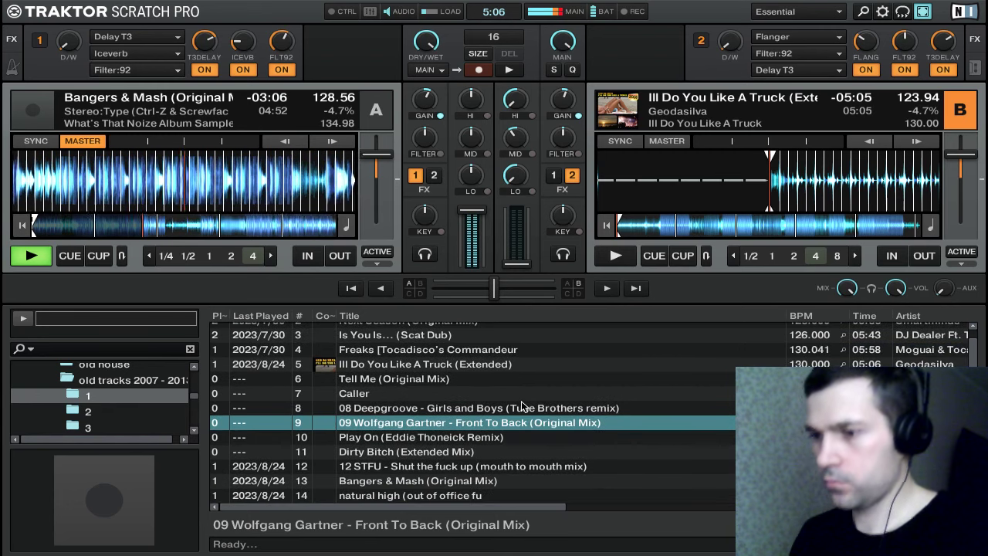
{"action": "scroll", "coordinate": [521, 407], "scroll_direction": "down", "scroll_amount": 1}
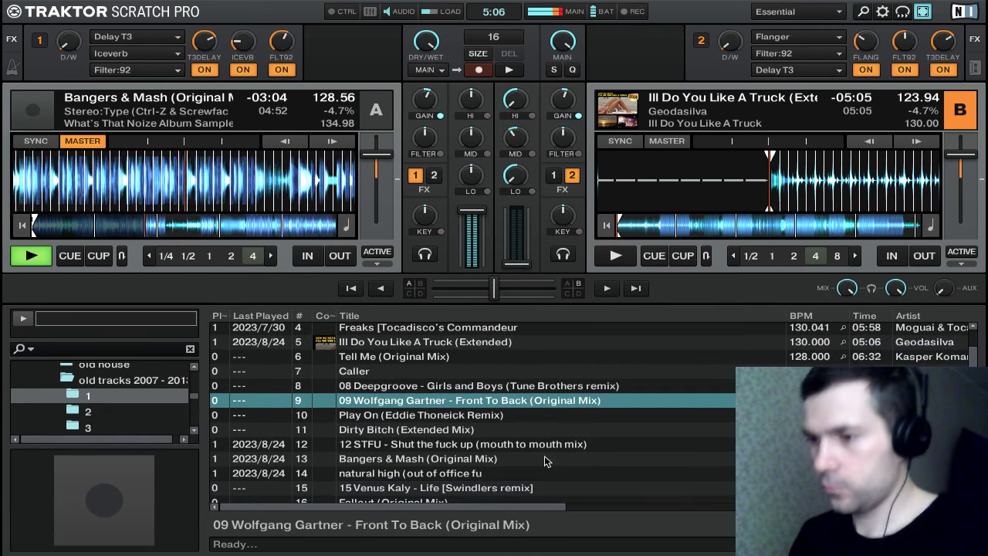
{"action": "left_click", "coordinate": [560, 416]}
{"action": "key", "text": "ctrl+Right"}
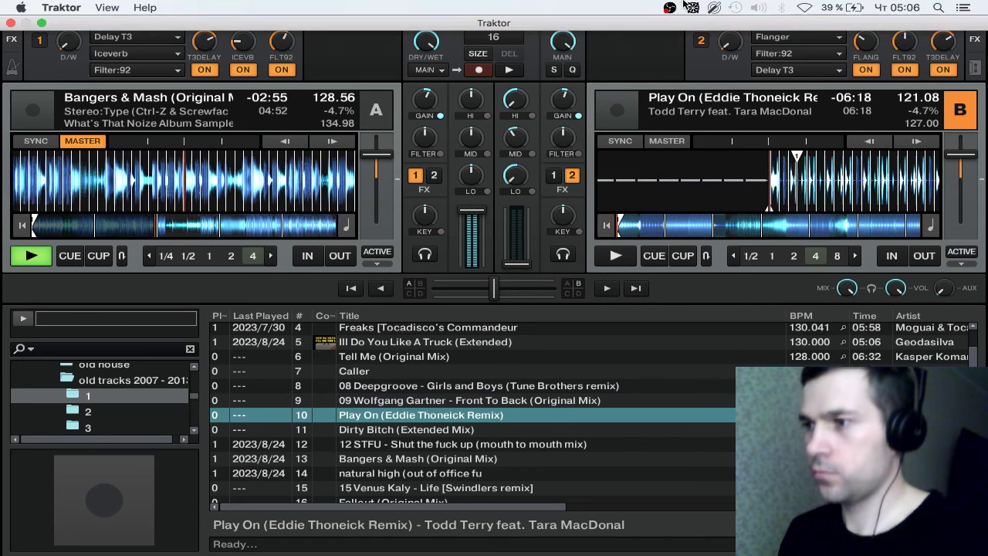
Switch to SoundSource and set the OBS volume to 44%, and back in Traktor adjust deck A's gain to +3.3 dB
{"action": "left_click", "coordinate": [715, 8]}
{"action": "left_click_drag", "start_coordinate": [652, 259], "coordinate": [657, 258]}
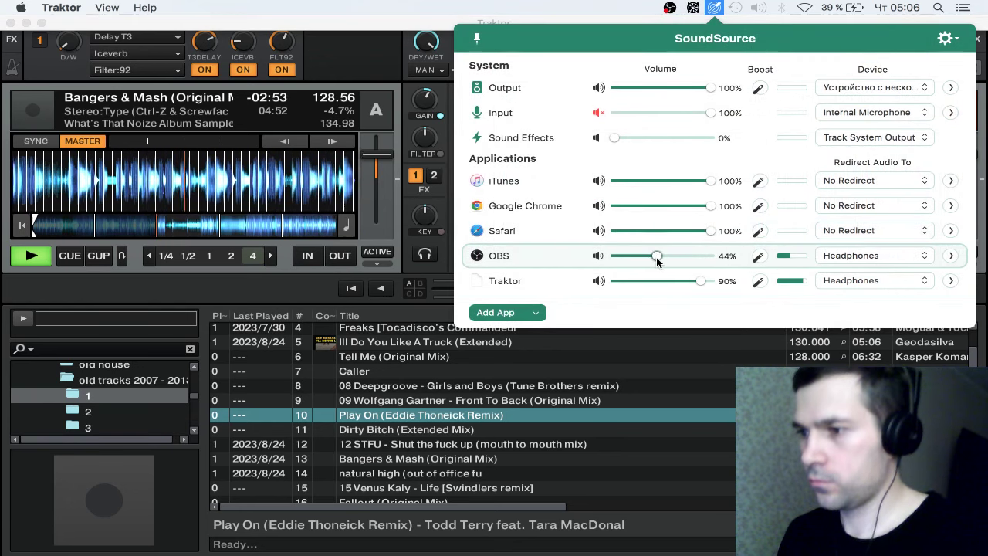
{"action": "left_click", "coordinate": [343, 41]}
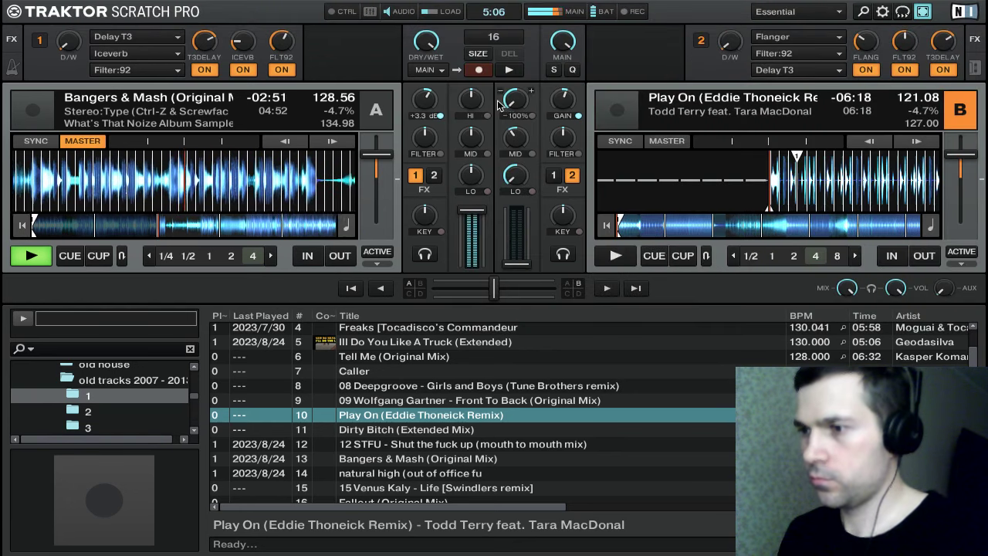
{"action": "left_click_drag", "start_coordinate": [429, 102], "coordinate": [430, 98]}
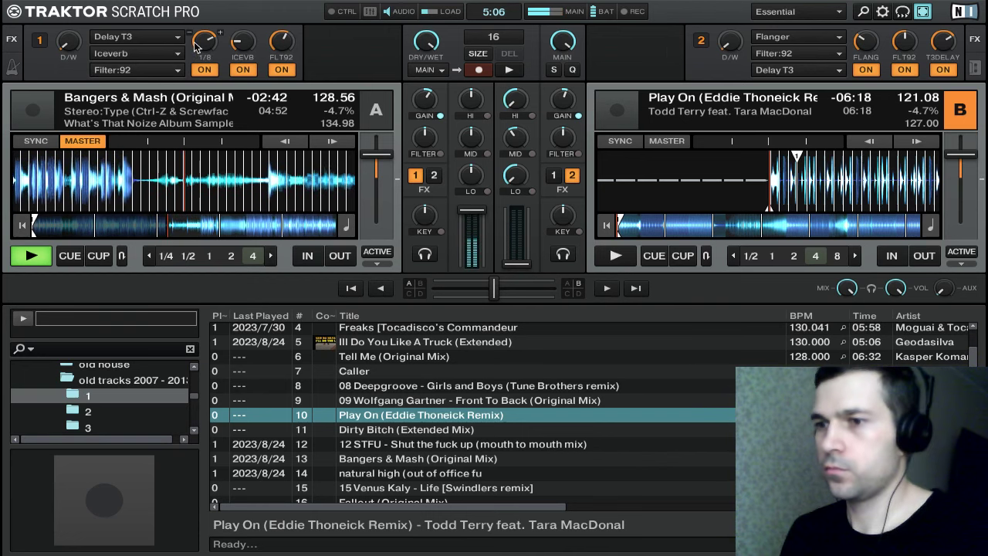
Sweep FX unit 1's dry/wet amount up to about 40% and 67% during deck A's breakdown, returning it to 0% each time
{"action": "mouse_move", "coordinate": [64, 46]}
{"action": "left_click_drag", "start_coordinate": [73, 47], "coordinate": [68, 93]}
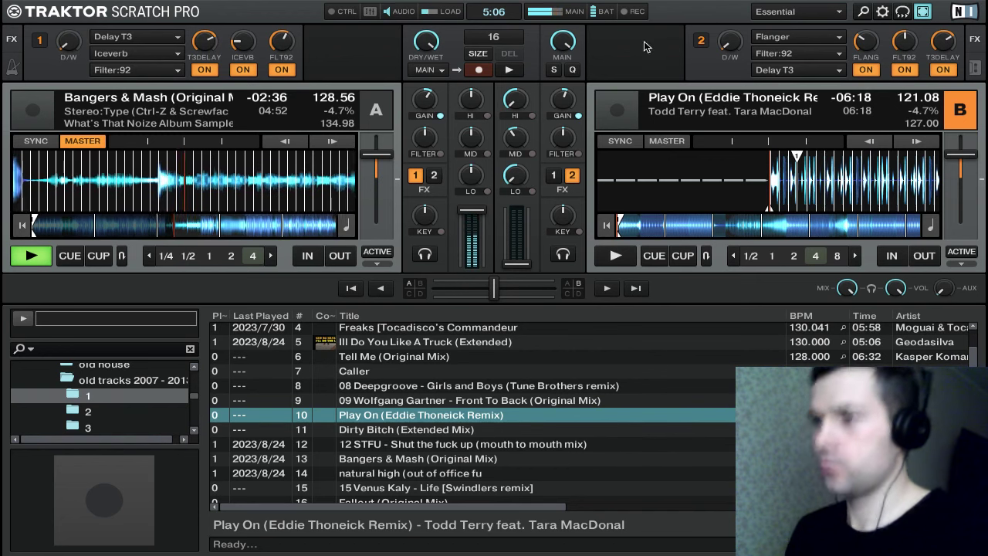
{"action": "mouse_move", "coordinate": [69, 48]}
{"action": "left_mouse_down"}
{"action": "mouse_move", "coordinate": [69, 35]}
{"action": "mouse_move", "coordinate": [130, 51]}
{"action": "mouse_move", "coordinate": [72, 32]}
{"action": "mouse_move", "coordinate": [107, 55]}
{"action": "mouse_move", "coordinate": [68, 40]}
{"action": "mouse_move", "coordinate": [70, 52]}
{"action": "left_mouse_up"}
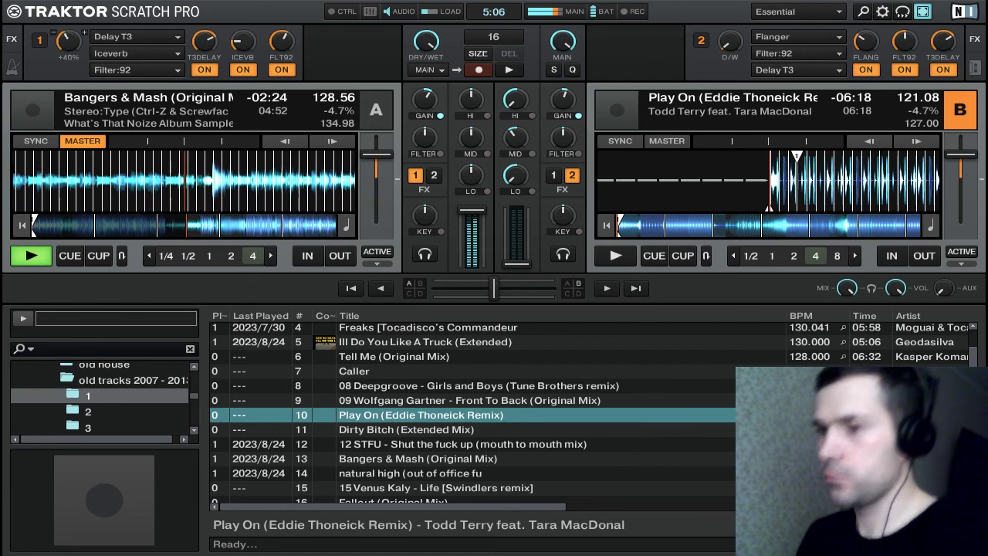
{"action": "left_click_drag", "start_coordinate": [69, 43], "coordinate": [69, 26]}
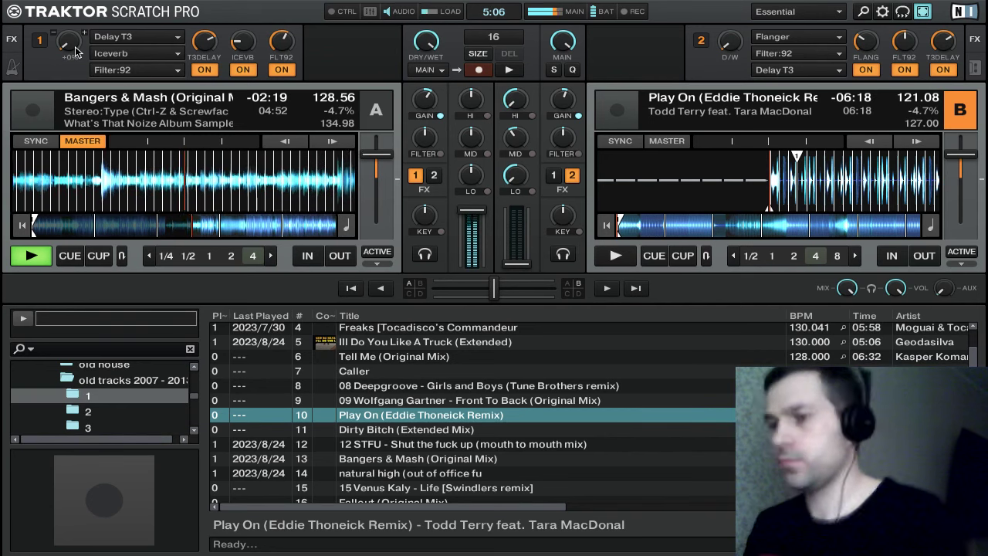
{"action": "mouse_move", "coordinate": [69, 43]}
{"action": "left_mouse_down"}
{"action": "mouse_move", "coordinate": [69, 57]}
{"action": "mouse_move", "coordinate": [69, 37]}
{"action": "left_mouse_up"}
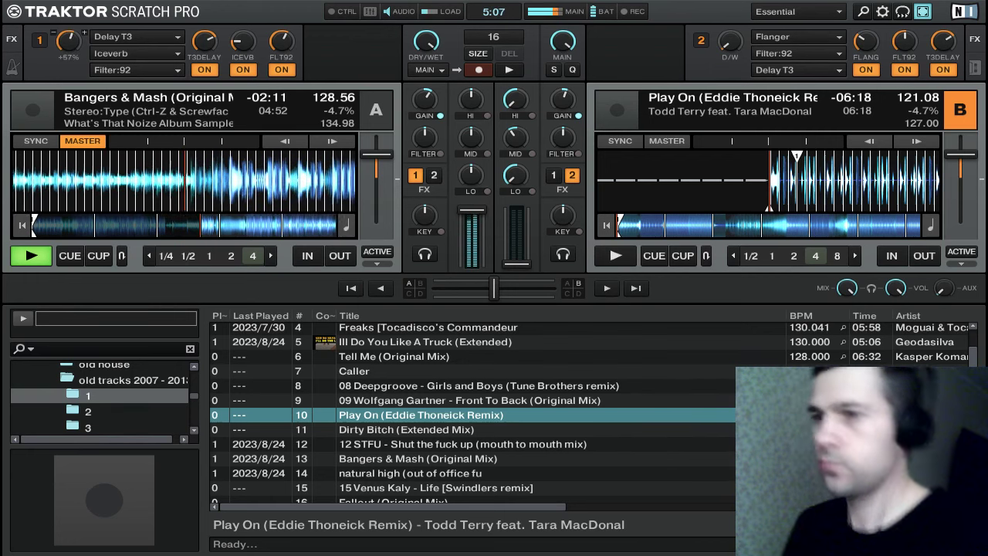
{"action": "left_click_drag", "start_coordinate": [69, 41], "coordinate": [68, 61]}
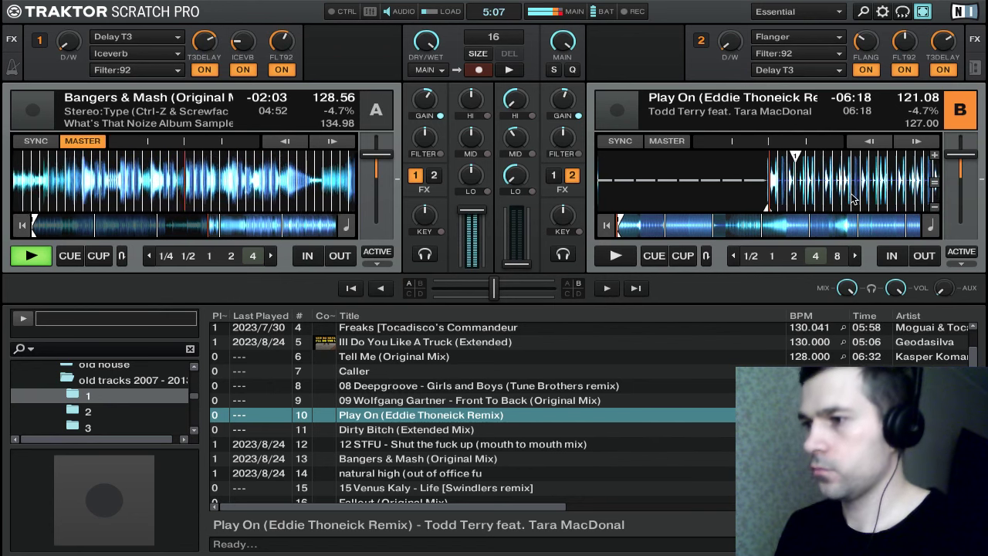
Examine folder 2's track list for a suitable track to play next
{"action": "left_click", "coordinate": [100, 417]}
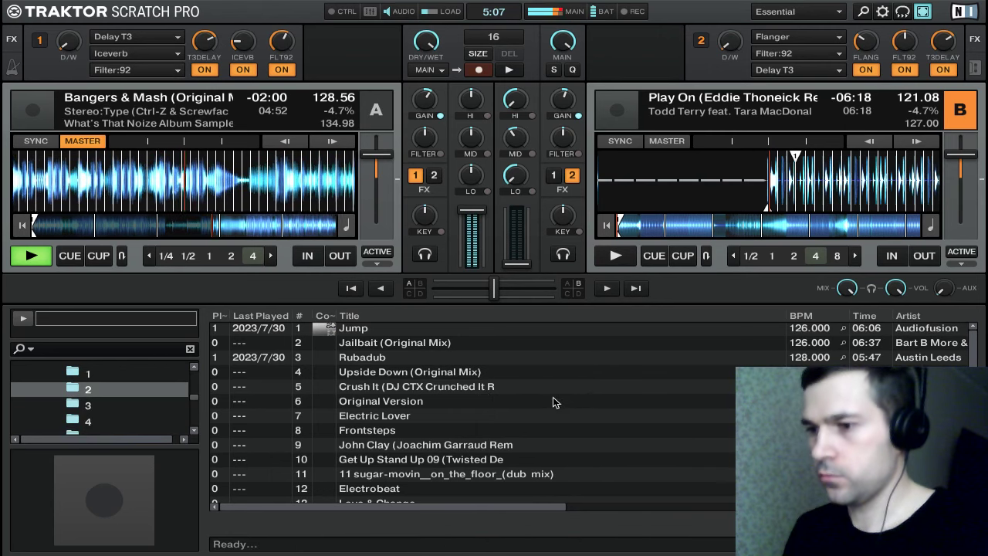
{"action": "scroll", "coordinate": [564, 400], "scroll_direction": "down", "scroll_amount": 1}
{"action": "scroll", "coordinate": [577, 398], "scroll_direction": "down", "scroll_amount": 1}
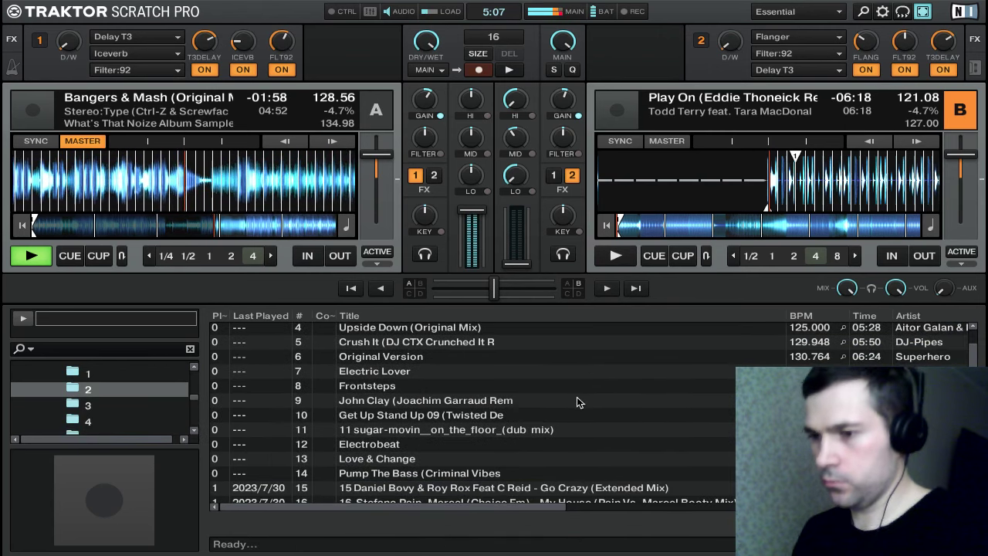
{"action": "scroll", "coordinate": [584, 403], "scroll_direction": "down", "scroll_amount": 1}
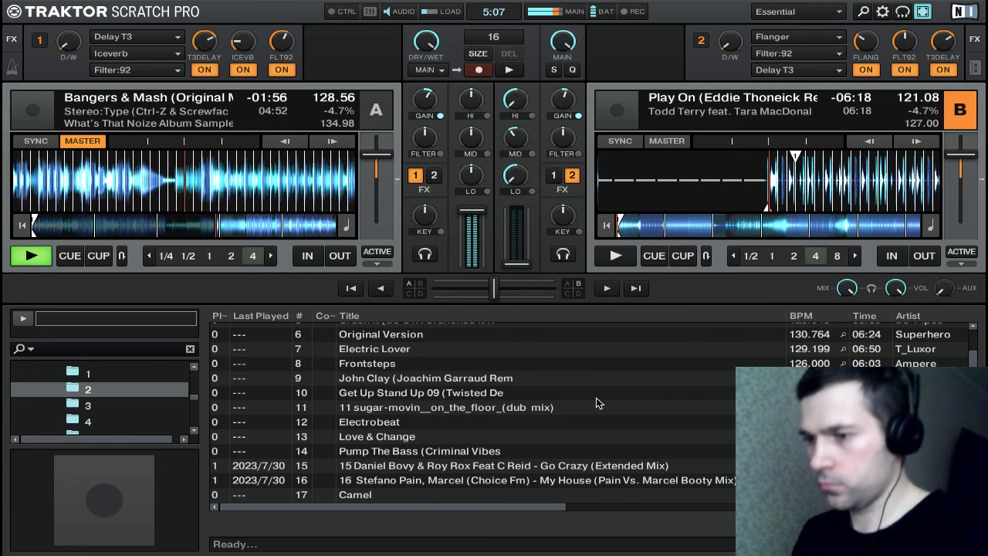
{"action": "scroll", "coordinate": [596, 403], "scroll_direction": "down", "scroll_amount": 3}
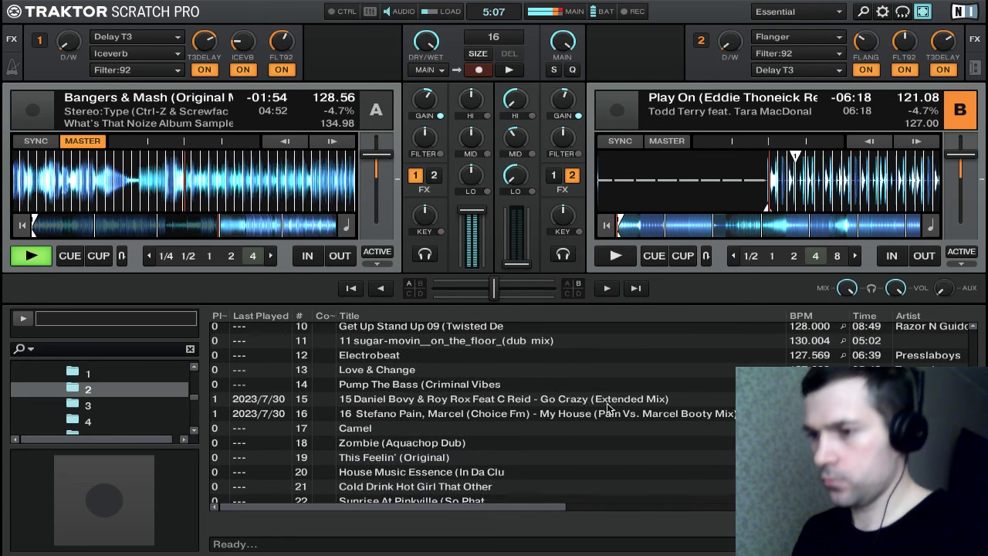
{"action": "scroll", "coordinate": [607, 409], "scroll_direction": "down", "scroll_amount": 1}
{"action": "scroll", "coordinate": [604, 403], "scroll_direction": "down", "scroll_amount": 1}
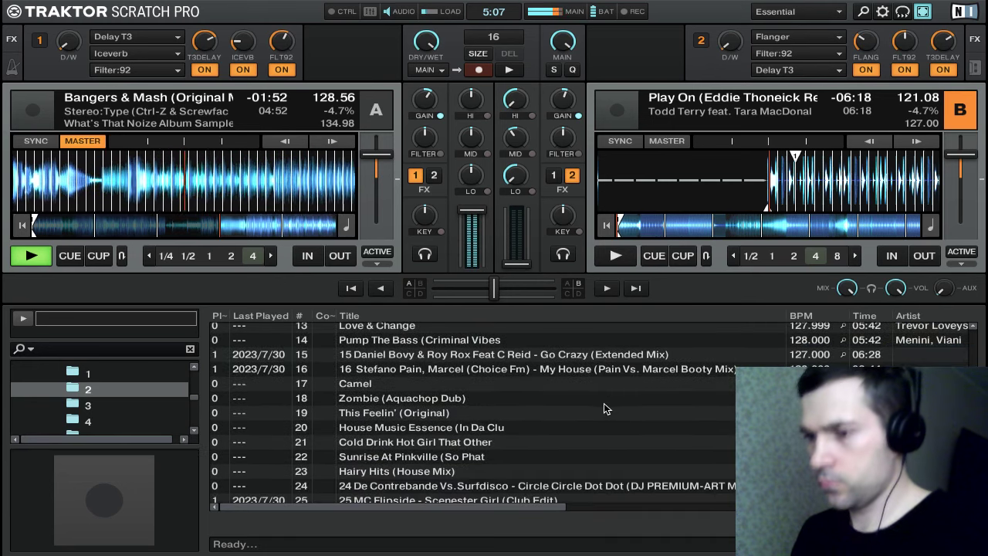
{"action": "scroll", "coordinate": [606, 402], "scroll_direction": "down", "scroll_amount": 1}
{"action": "scroll", "coordinate": [606, 402], "scroll_direction": "down", "scroll_amount": 1}
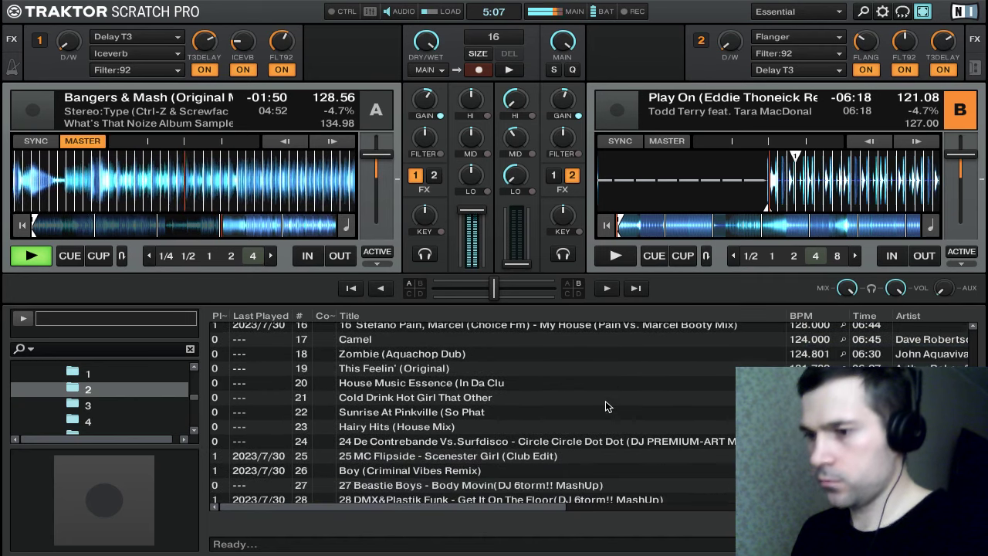
{"action": "scroll", "coordinate": [605, 400], "scroll_direction": "down", "scroll_amount": 1}
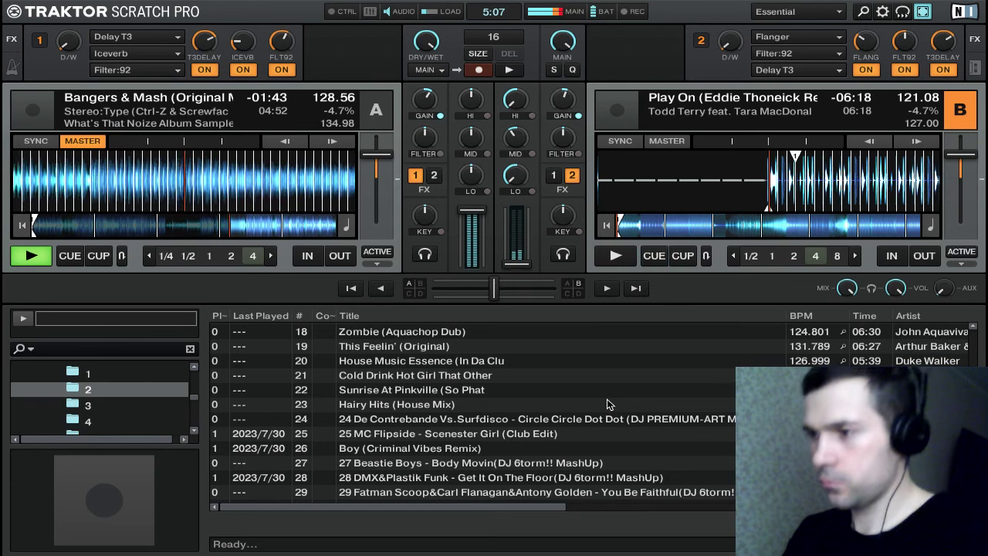
Preview the start of deck B's track from its cue point and look through folder 1's track list again
{"action": "key", "text": "F6"}
{"action": "key", "text": "F6"}
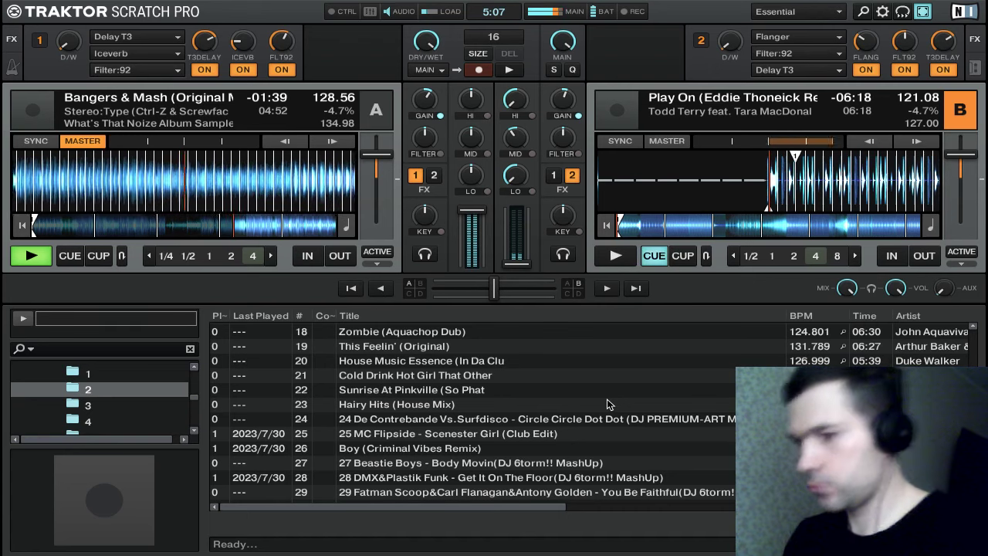
{"action": "left_click", "coordinate": [171, 375]}
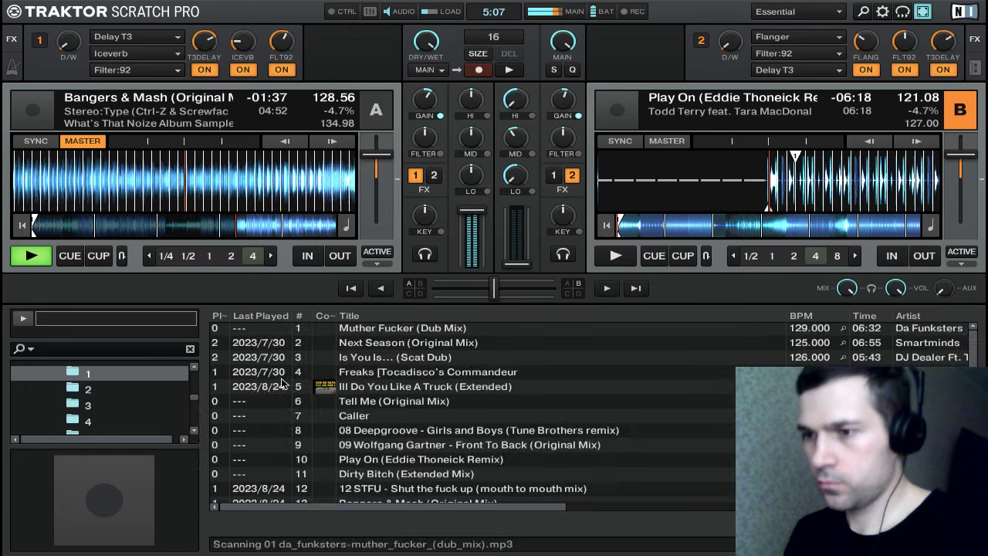
{"action": "scroll", "coordinate": [579, 426], "scroll_direction": "down", "scroll_amount": 1}
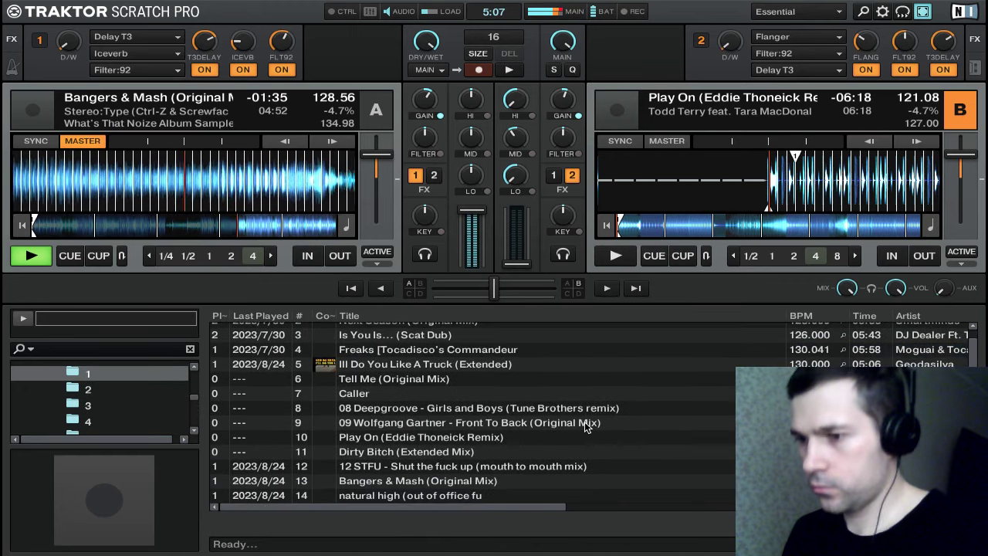
{"action": "scroll", "coordinate": [584, 422], "scroll_direction": "down", "scroll_amount": 1}
{"action": "scroll", "coordinate": [584, 422], "scroll_direction": "up", "scroll_amount": 1}
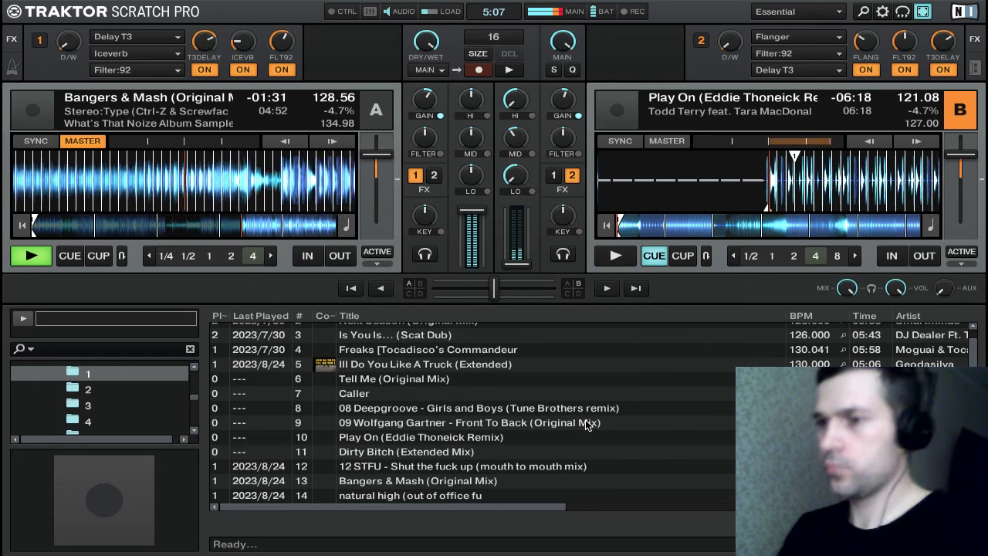
Match deck B's tempo to deck A at 128.56 BPM (+1.2%) and start deck B from its cue point
{"action": "key", "text": "k"}
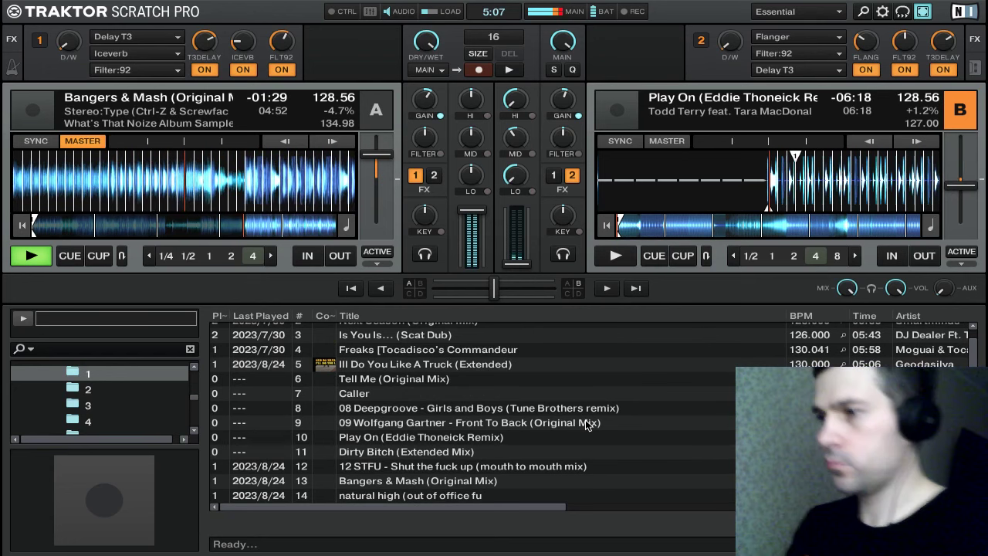
{"action": "key", "text": "l"}
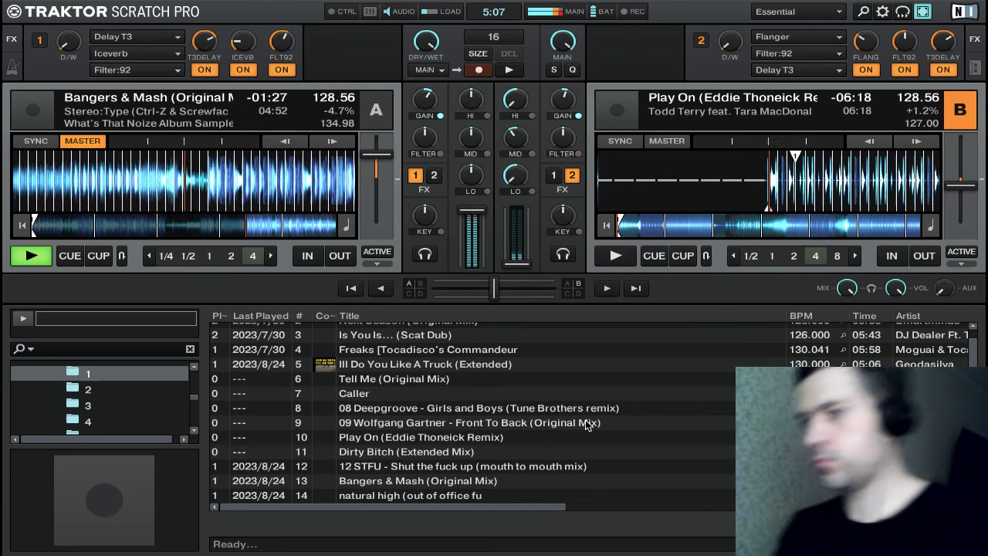
{"action": "key", "text": "l"}
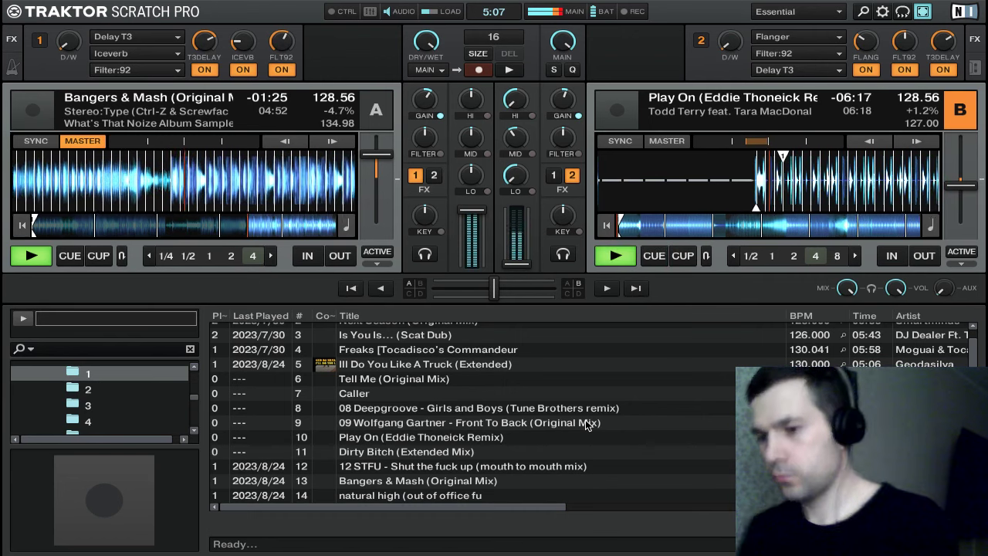
Bring deck B into the mix at full channel volume and restore its mid, high and low EQ to 0%
{"action": "key", "text": "Right"}
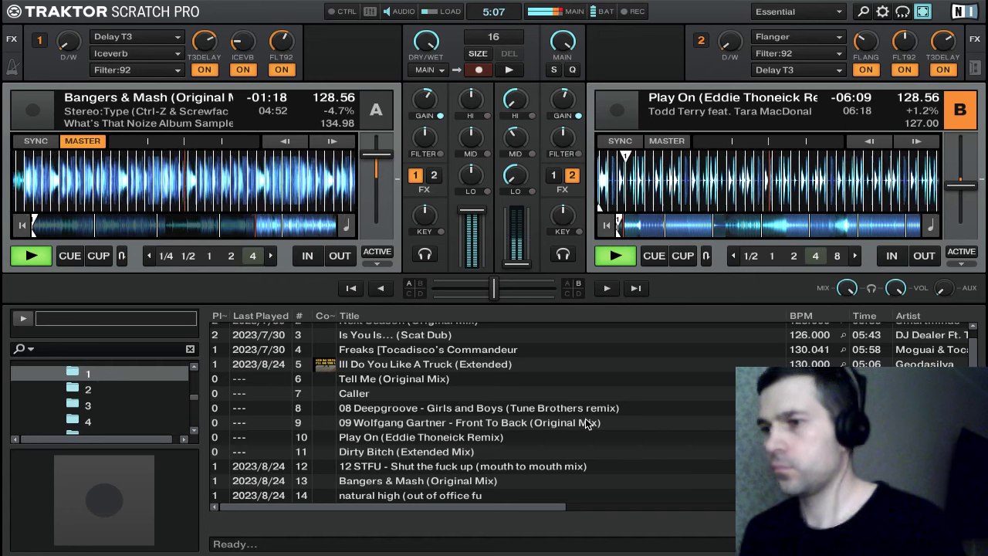
{"action": "mouse_move", "coordinate": [519, 147]}
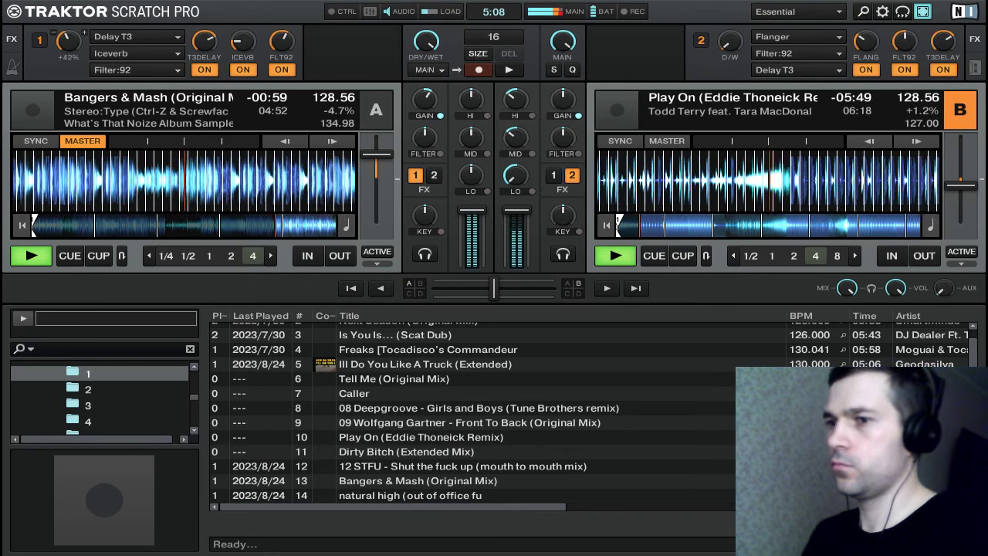
{"action": "double_click", "coordinate": [520, 139]}
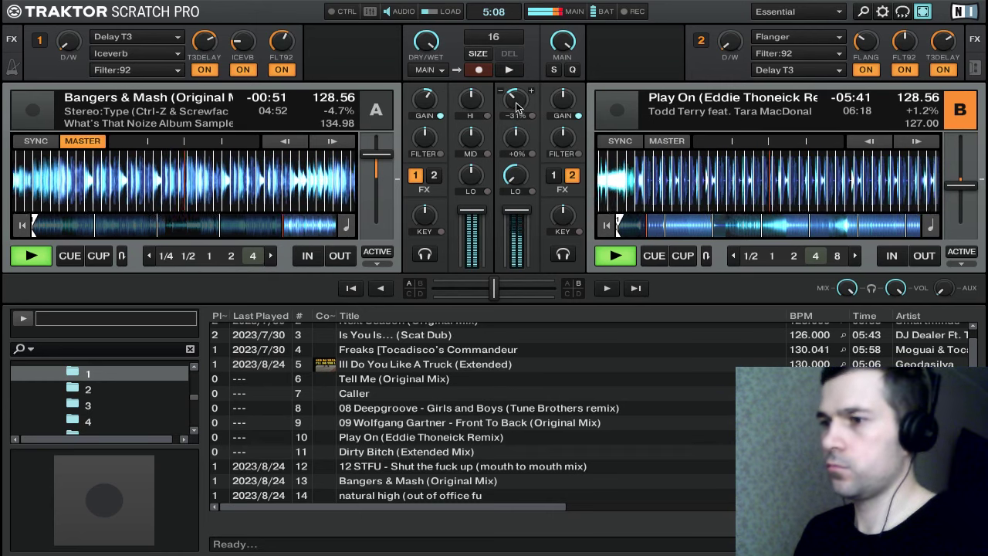
{"action": "left_click_drag", "start_coordinate": [517, 103], "coordinate": [517, 91]}
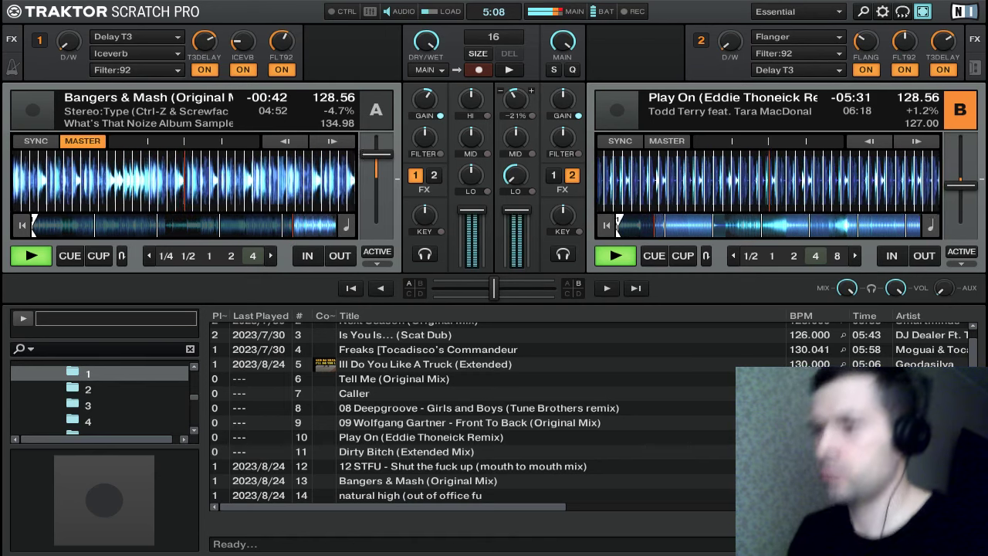
{"action": "double_click", "coordinate": [518, 102]}
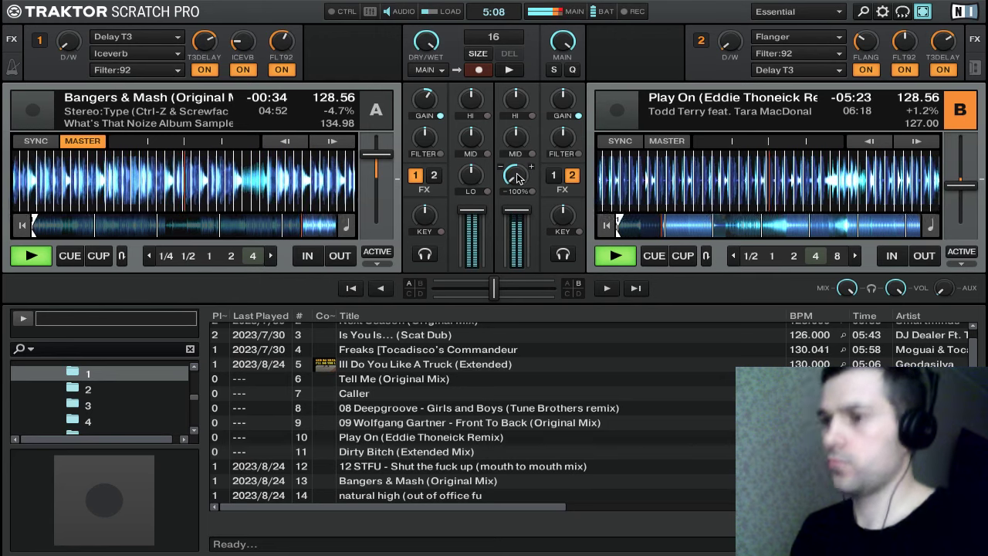
{"action": "mouse_move", "coordinate": [518, 183]}
{"action": "left_mouse_down"}
{"action": "mouse_move", "coordinate": [519, 158]}
{"action": "mouse_move", "coordinate": [519, 179]}
{"action": "left_mouse_up"}
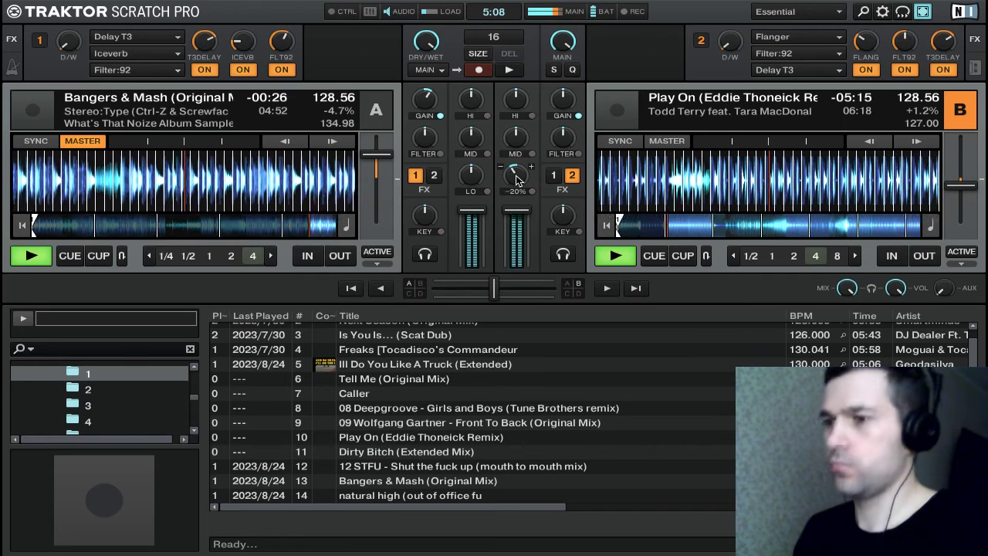
{"action": "double_click", "coordinate": [515, 179]}
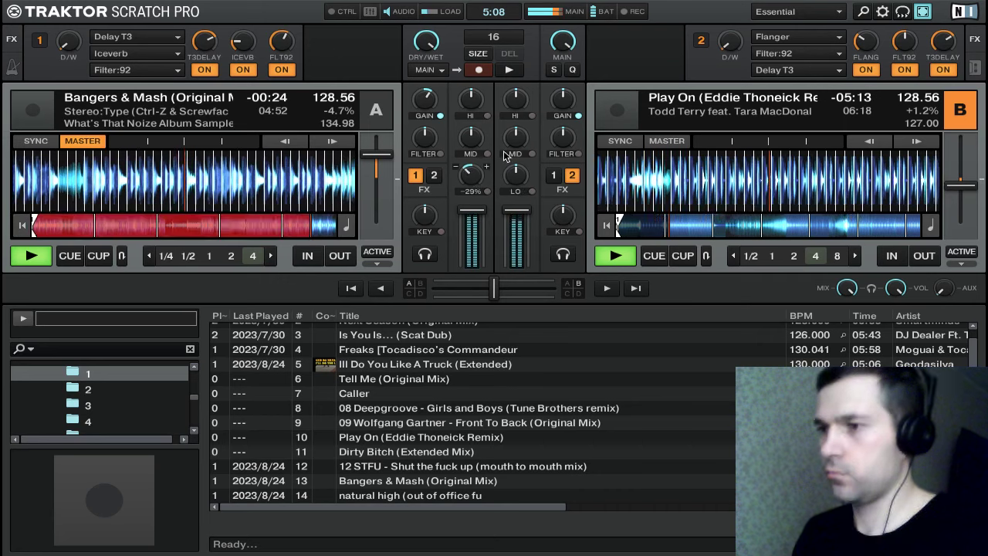
Cut deck A's low, mid and high EQ as its track ends and lower its channel volume fully
{"action": "scroll", "coordinate": [480, 181], "scroll_direction": "down", "scroll_amount": 2}
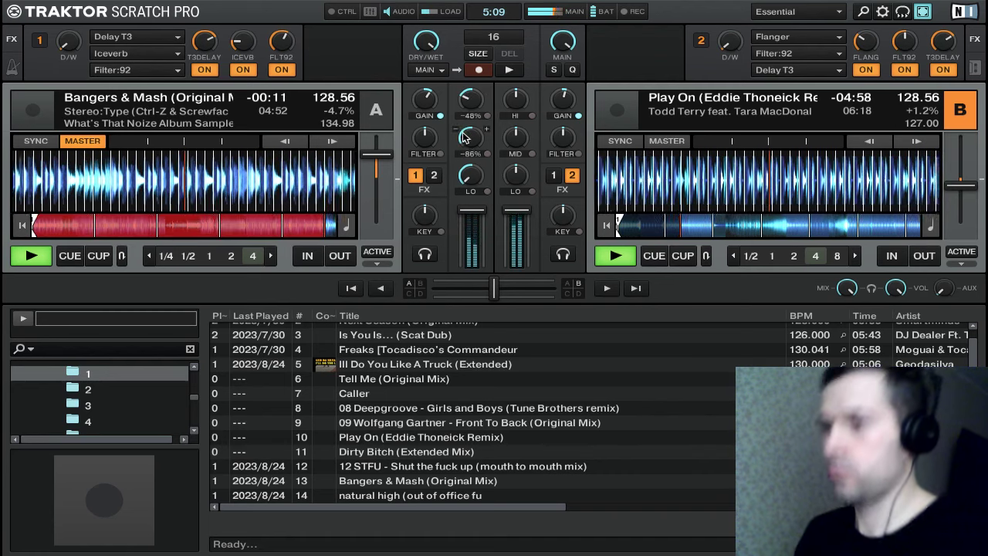
{"action": "mouse_move", "coordinate": [473, 132]}
{"action": "left_mouse_down"}
{"action": "mouse_move", "coordinate": [473, 143]}
{"action": "mouse_move", "coordinate": [461, 135]}
{"action": "mouse_move", "coordinate": [469, 147]}
{"action": "left_mouse_up"}
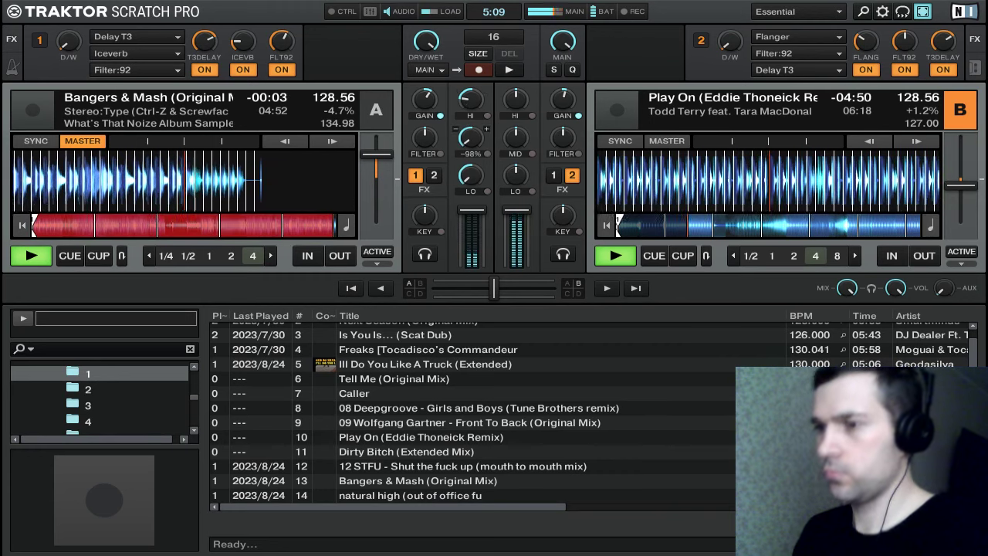
{"action": "left_click_drag", "start_coordinate": [470, 100], "coordinate": [470, 112]}
{"action": "left_click_drag", "start_coordinate": [477, 209], "coordinate": [477, 264]}
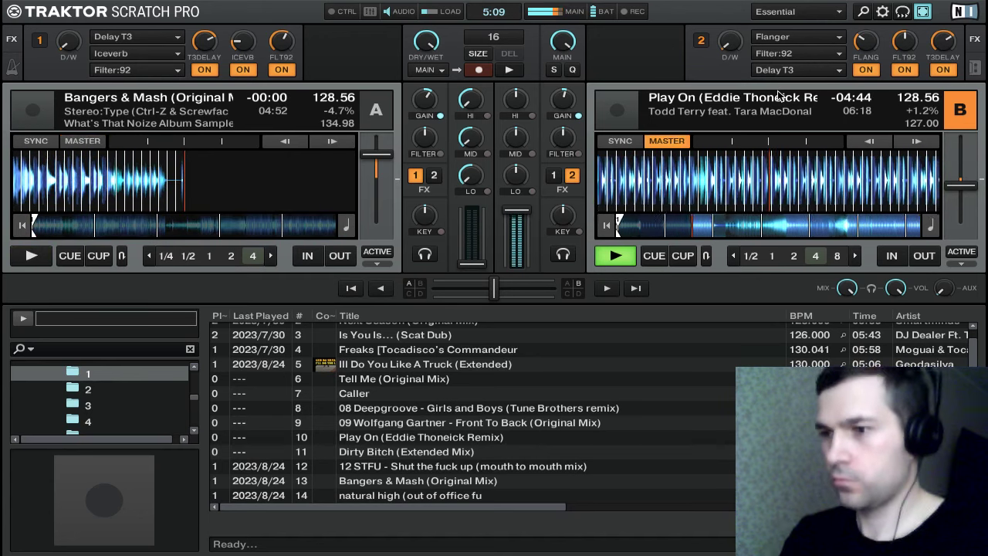
Lower deck B's tempo to 127.45 BPM and load "15 Venus Kaly - Life [Swindlers remix]" from folder 1 into deck A
{"action": "key", "text": "Tab"}
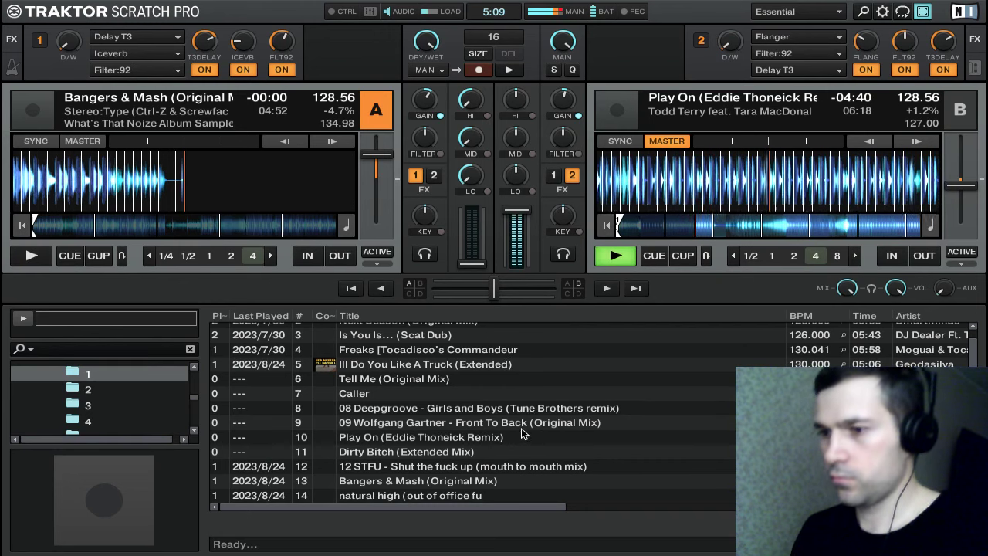
{"action": "scroll", "coordinate": [522, 435], "scroll_direction": "down", "scroll_amount": 1}
{"action": "scroll", "coordinate": [522, 434], "scroll_direction": "down", "scroll_amount": 1}
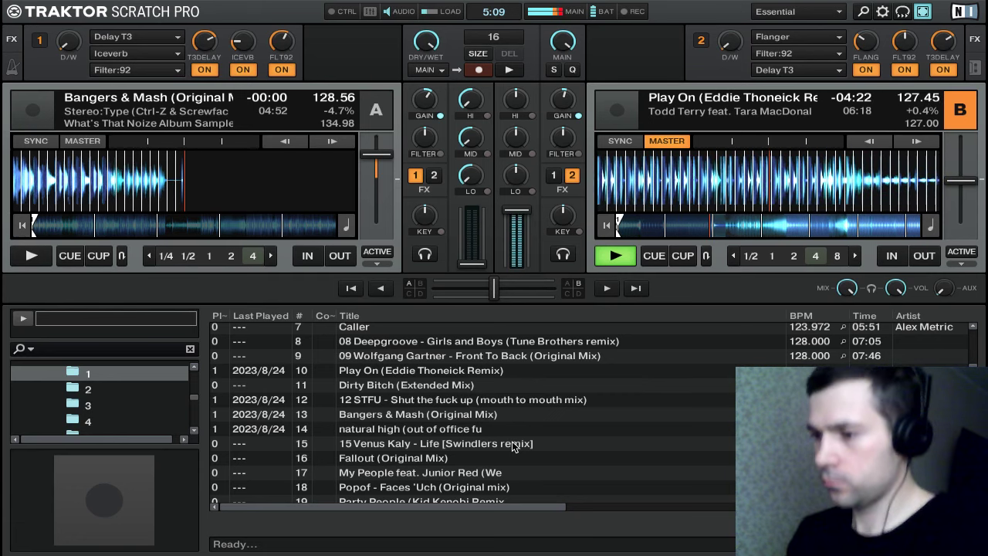
{"action": "left_click", "coordinate": [514, 446]}
{"action": "key", "text": "ctrl+Left"}
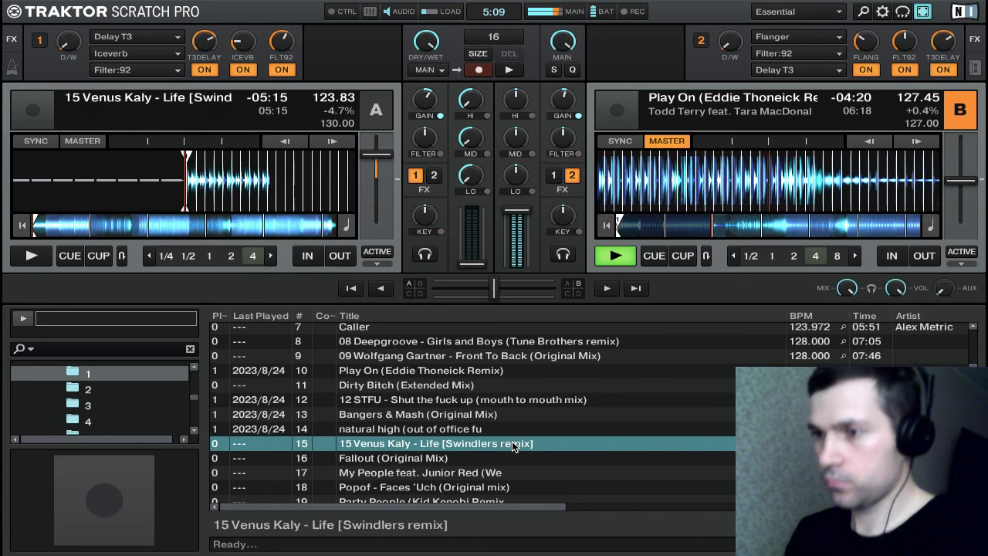
Match deck A's tempo to deck B at 127.45 BPM (-2.0%) and align its cue point with the first beat
{"action": "key", "text": "Left"}
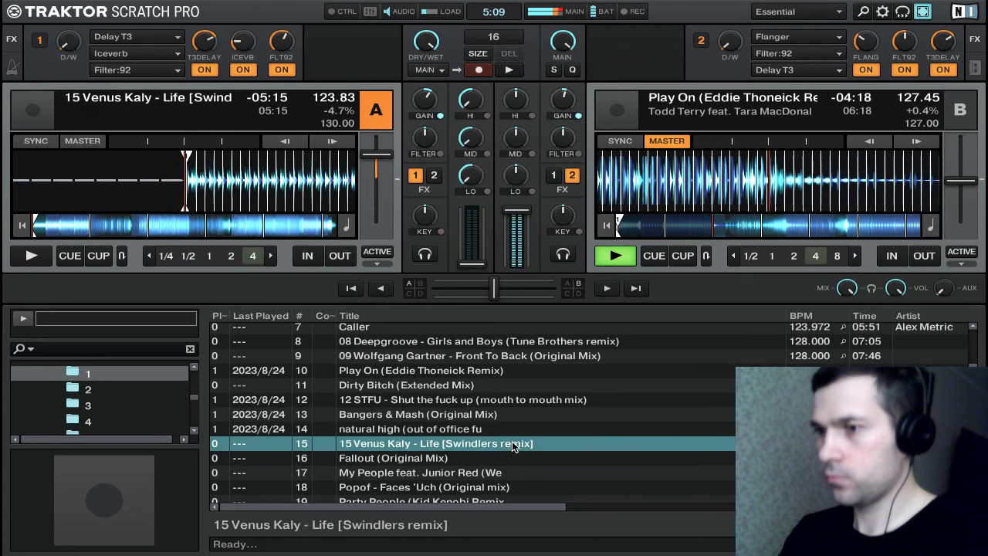
{"action": "key", "text": "s"}
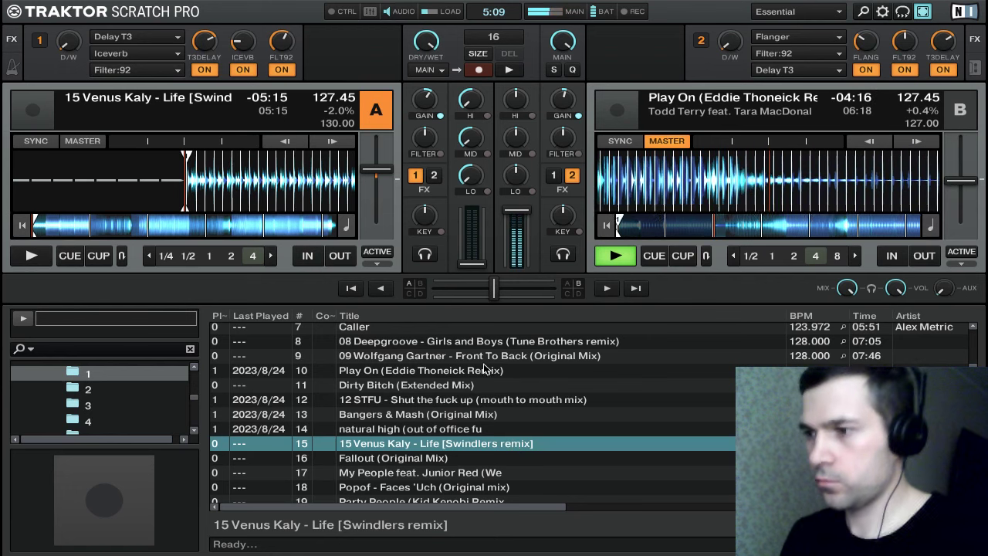
{"action": "left_click_drag", "start_coordinate": [311, 174], "coordinate": [305, 173]}
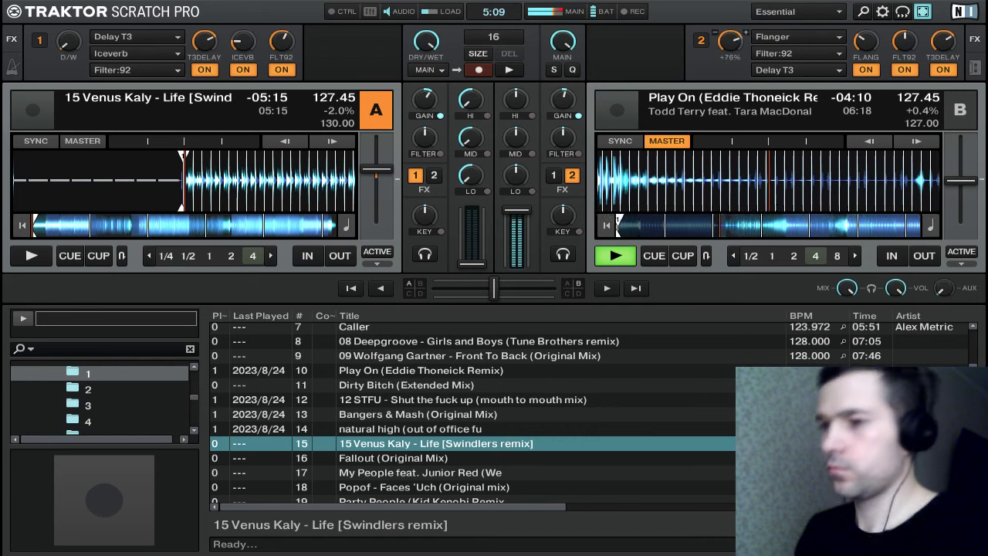
Sweep FX unit 2's dry/wet amount to about 76% and 38% during deck B's breakdown, returning it to 0%
{"action": "left_click_drag", "start_coordinate": [730, 42], "coordinate": [731, 103]}
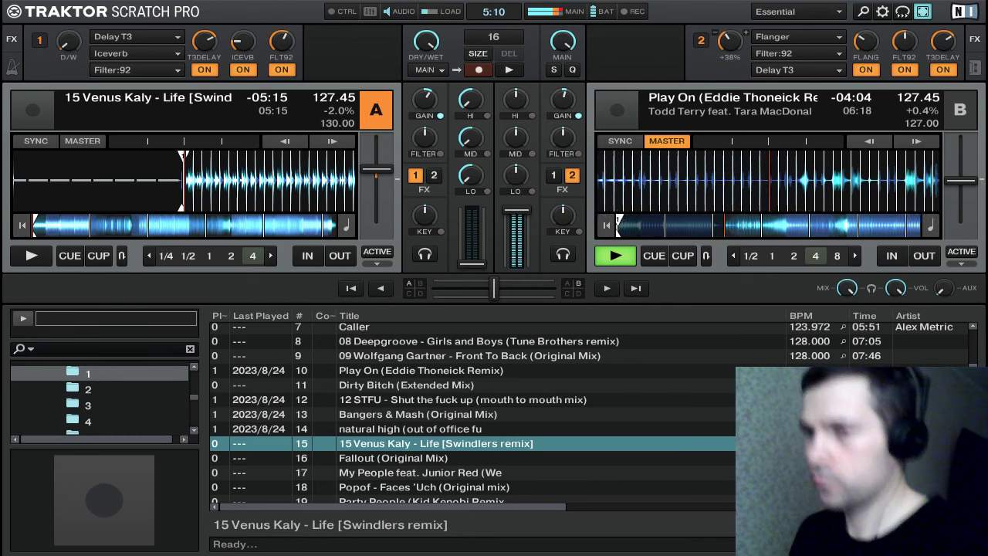
{"action": "left_click_drag", "start_coordinate": [730, 42], "coordinate": [731, 72]}
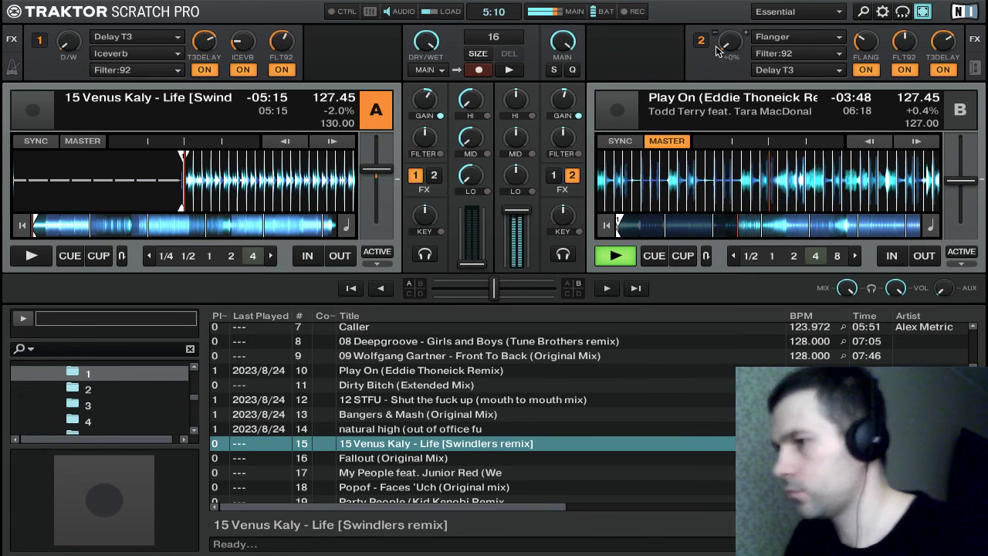
{"action": "left_click_drag", "start_coordinate": [726, 46], "coordinate": [726, 34]}
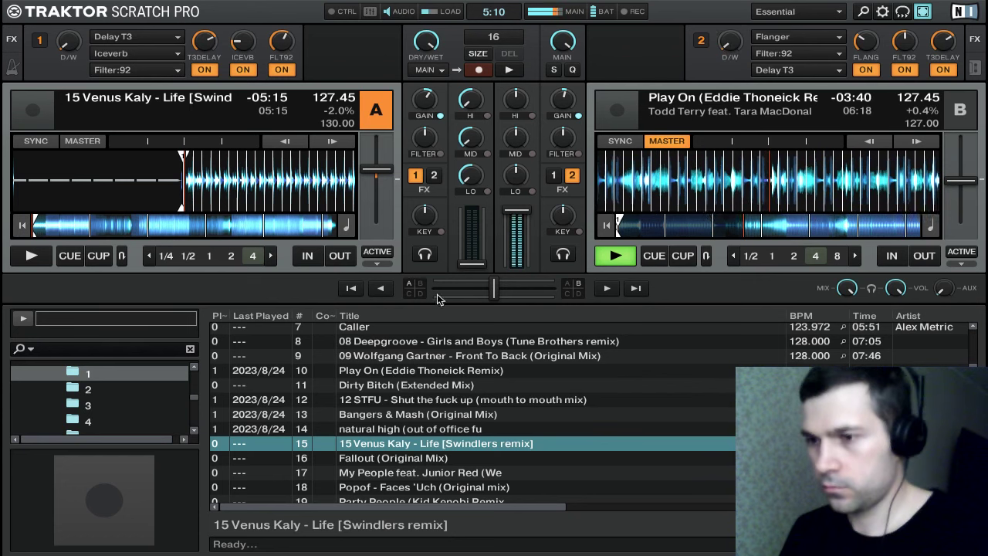
Examine the rest of folder 1 and folder 2's track list for a suitable upcoming track
{"action": "scroll", "coordinate": [296, 417], "scroll_direction": "down", "scroll_amount": 4}
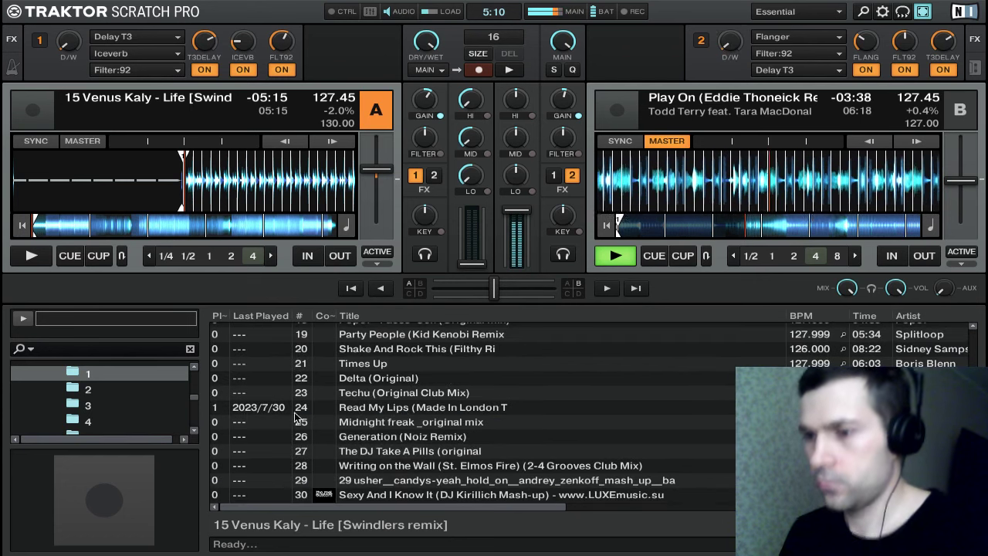
{"action": "left_click", "coordinate": [170, 393]}
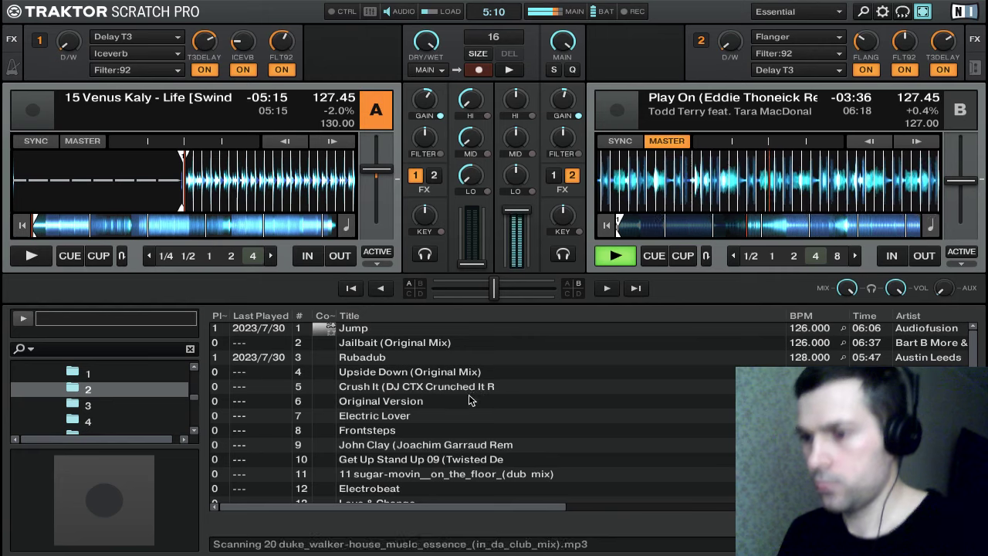
{"action": "scroll", "coordinate": [468, 395], "scroll_direction": "down", "scroll_amount": 2}
{"action": "scroll", "coordinate": [479, 399], "scroll_direction": "down", "scroll_amount": 3}
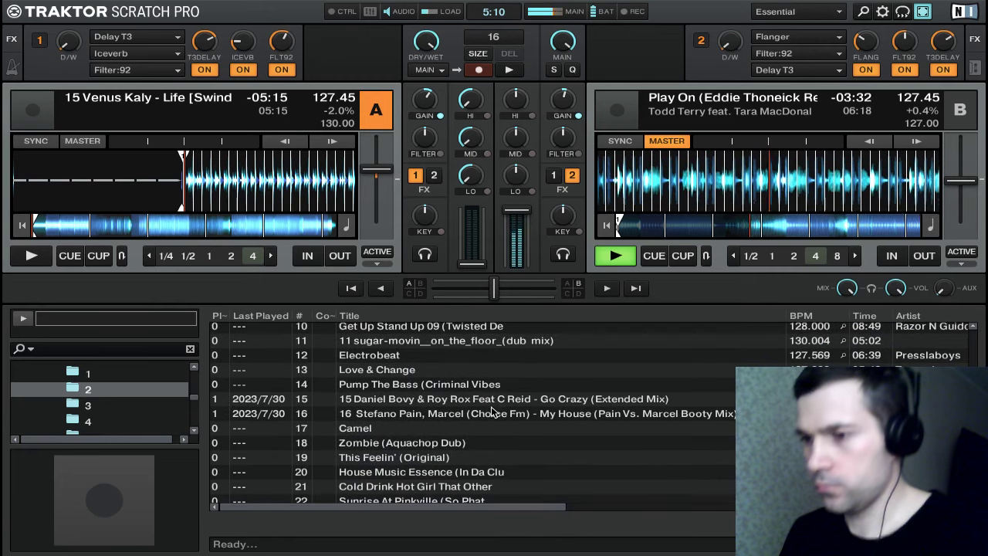
{"action": "scroll", "coordinate": [489, 414], "scroll_direction": "down", "scroll_amount": 4}
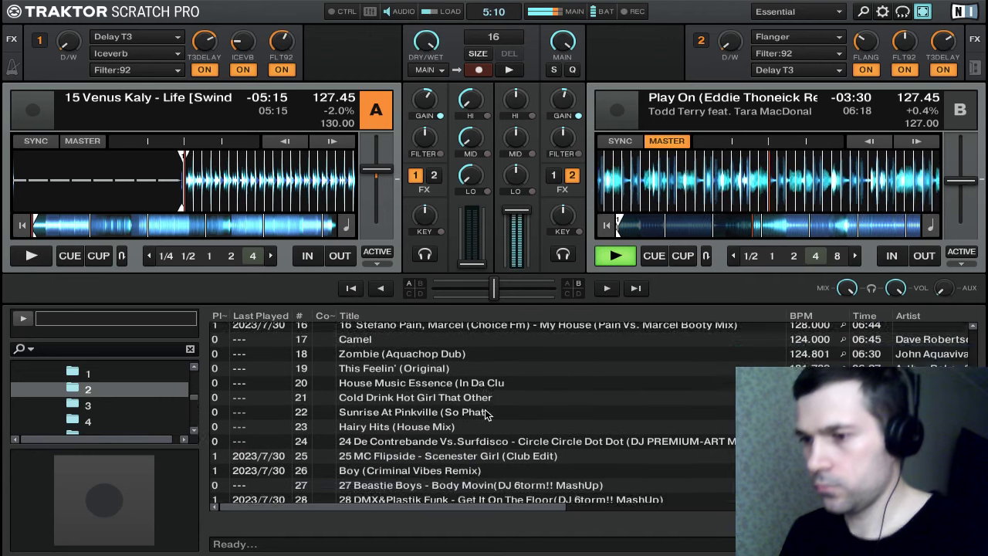
{"action": "scroll", "coordinate": [486, 414], "scroll_direction": "down", "scroll_amount": 7}
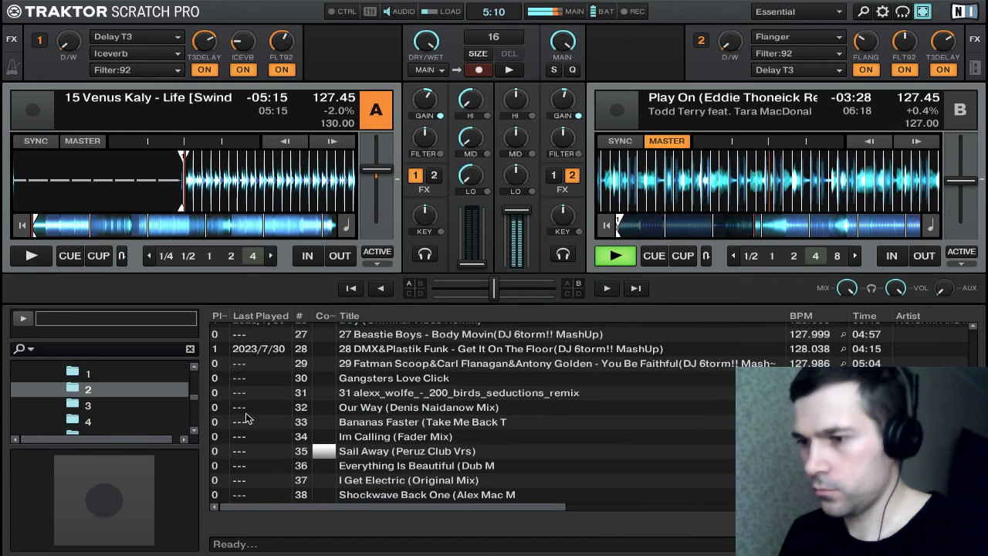
Examine the track lists of folders 3 and 4 for further candidates for the mix
{"action": "left_click", "coordinate": [154, 401]}
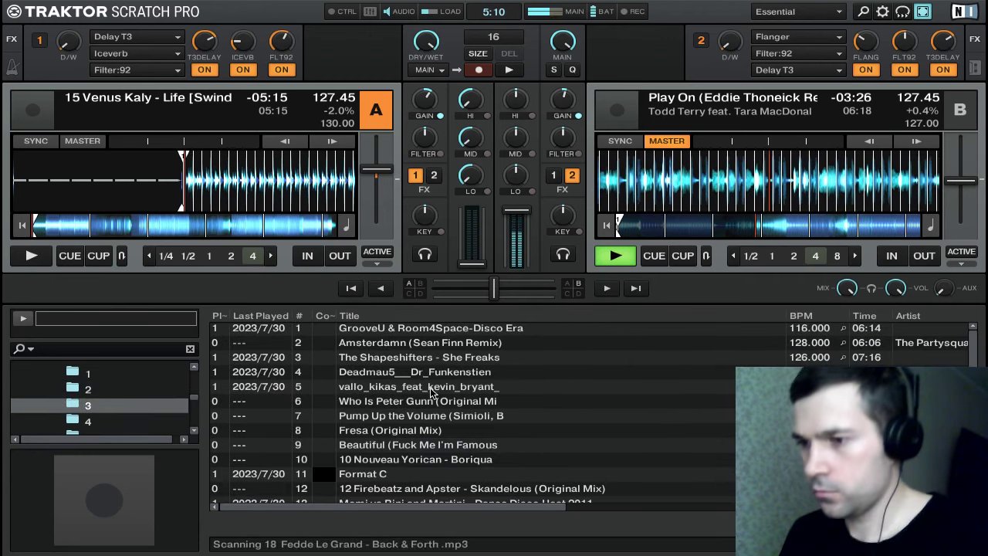
{"action": "scroll", "coordinate": [442, 405], "scroll_direction": "down", "scroll_amount": 5}
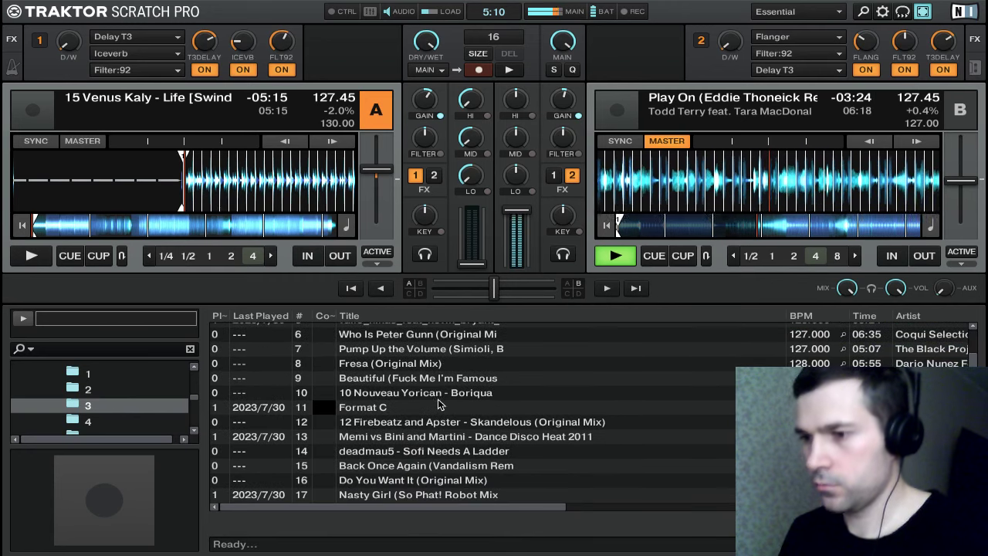
{"action": "scroll", "coordinate": [440, 403], "scroll_direction": "down", "scroll_amount": 3}
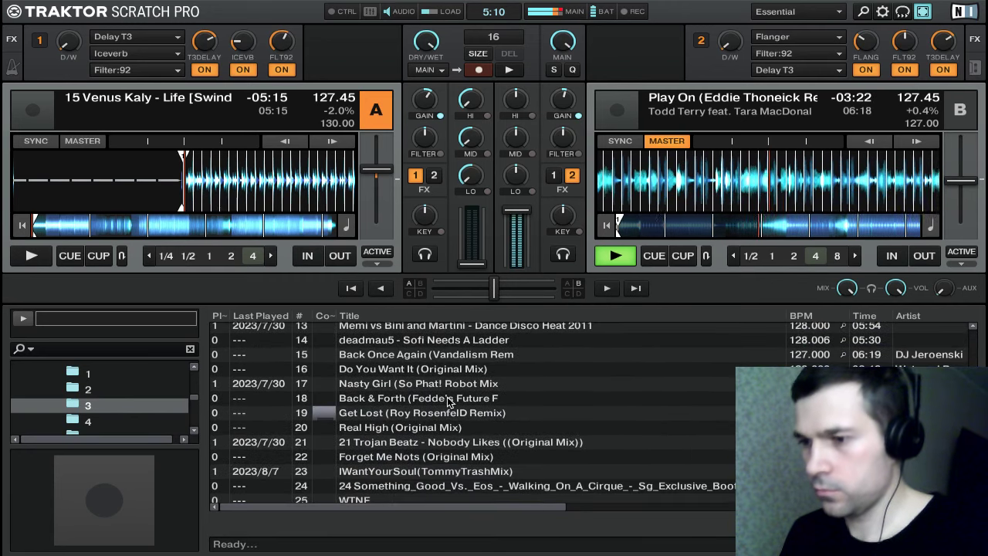
{"action": "scroll", "coordinate": [446, 402], "scroll_direction": "down", "scroll_amount": 4}
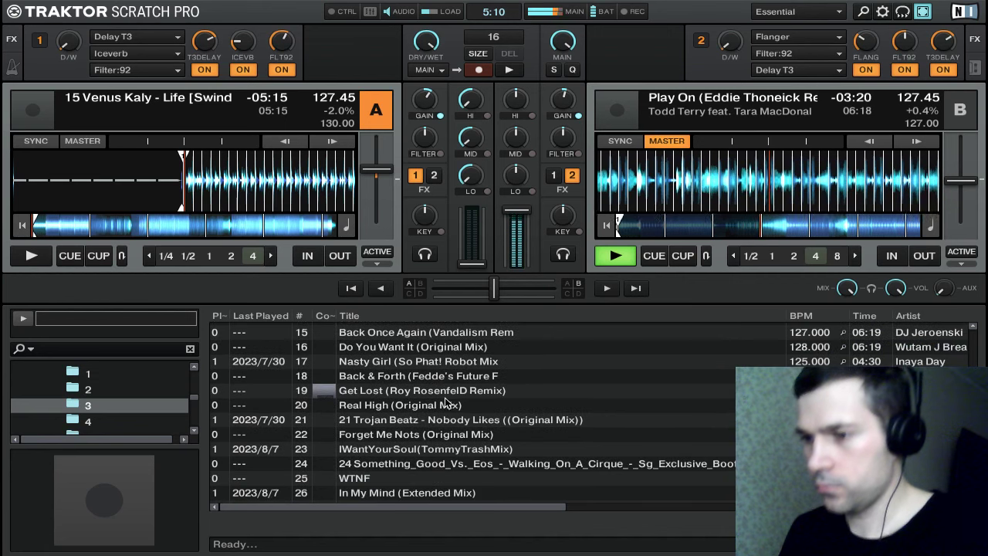
{"action": "scroll", "coordinate": [445, 401], "scroll_direction": "down", "scroll_amount": 2}
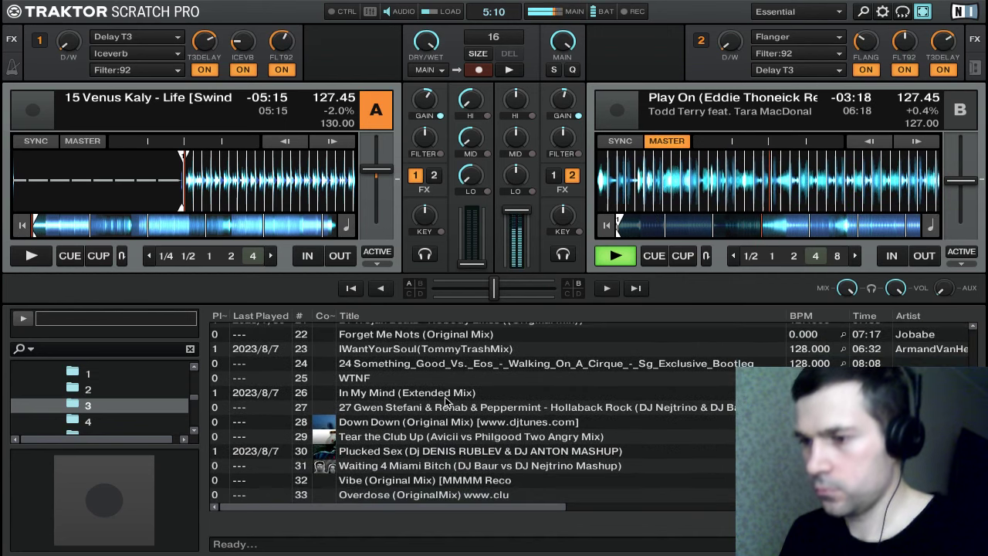
{"action": "left_click", "coordinate": [152, 427]}
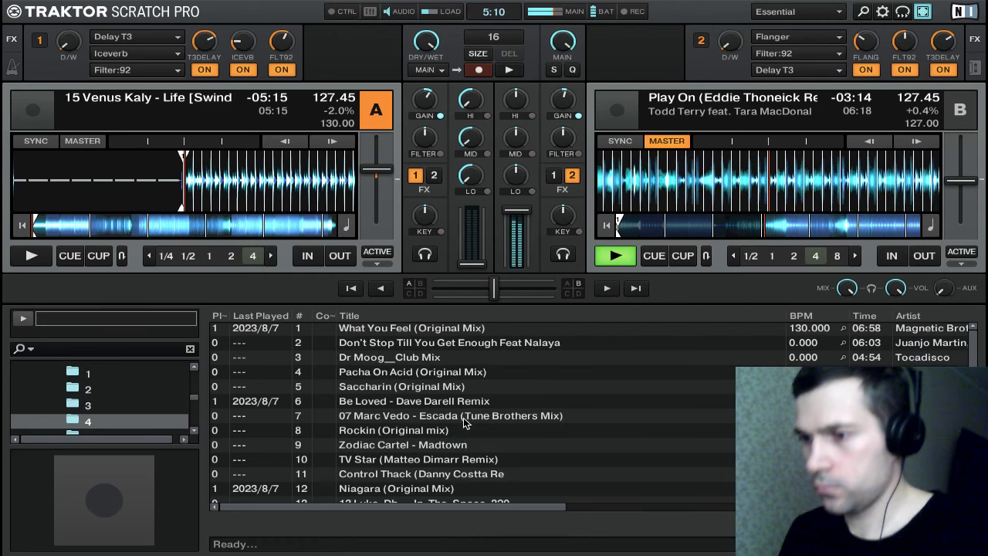
{"action": "scroll", "coordinate": [463, 419], "scroll_direction": "down", "scroll_amount": 2}
{"action": "scroll", "coordinate": [461, 417], "scroll_direction": "down", "scroll_amount": 2}
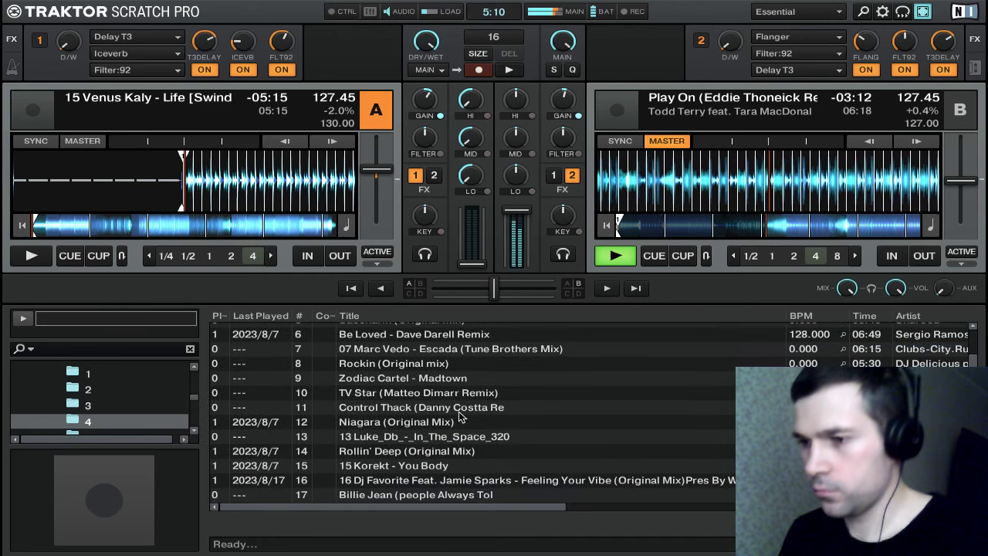
{"action": "scroll", "coordinate": [461, 417], "scroll_direction": "down", "scroll_amount": 1}
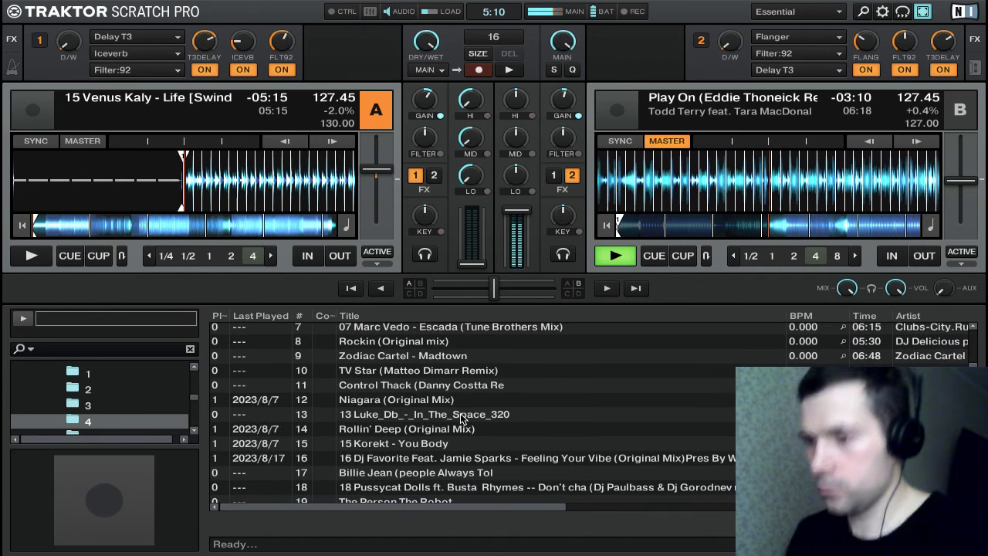
{"action": "scroll", "coordinate": [463, 416], "scroll_direction": "down", "scroll_amount": 4}
{"action": "scroll", "coordinate": [464, 414], "scroll_direction": "down", "scroll_amount": 5}
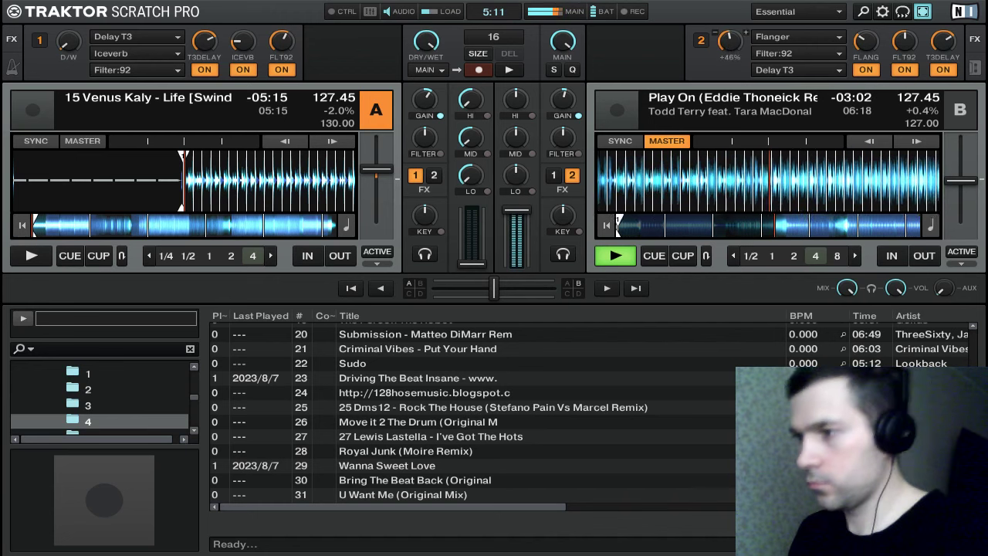
Replace the Flanger in FX unit 2's first slot with Delay T3
{"action": "left_click", "coordinate": [795, 36]}
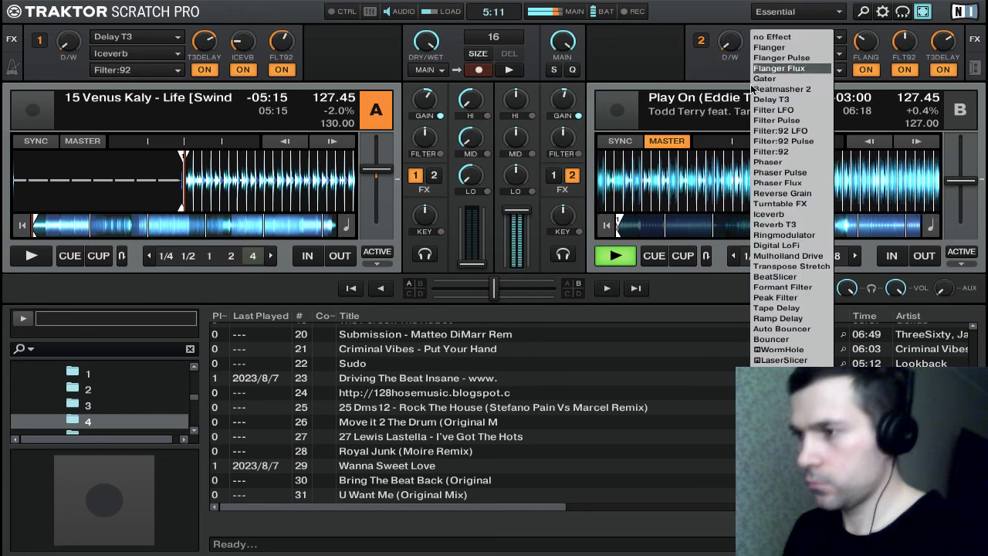
{"action": "left_click", "coordinate": [791, 98]}
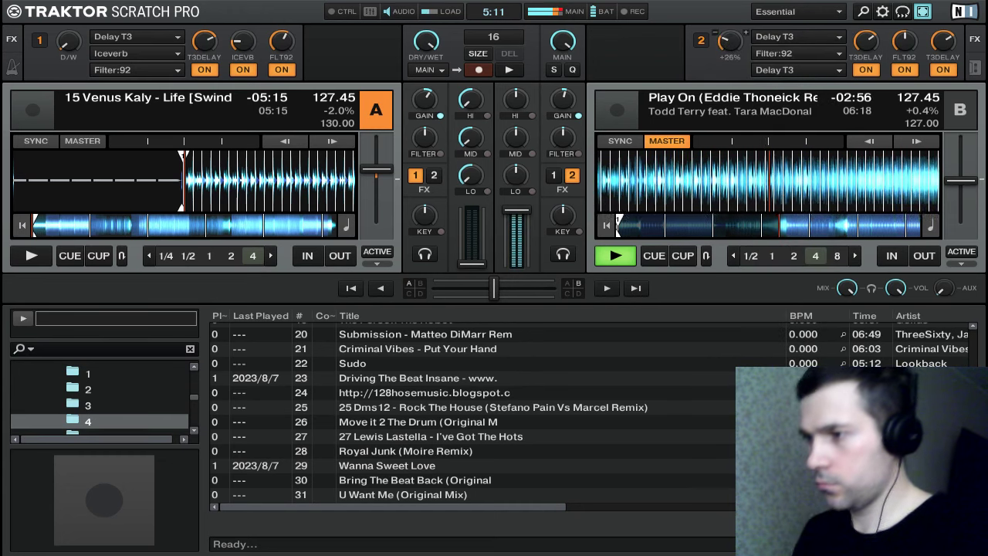
Bring FX unit 2's dry/wet back to 0% during deck B's build-up and raise its Filter:92 amount to about 40%
{"action": "left_click_drag", "start_coordinate": [730, 42], "coordinate": [730, 62]}
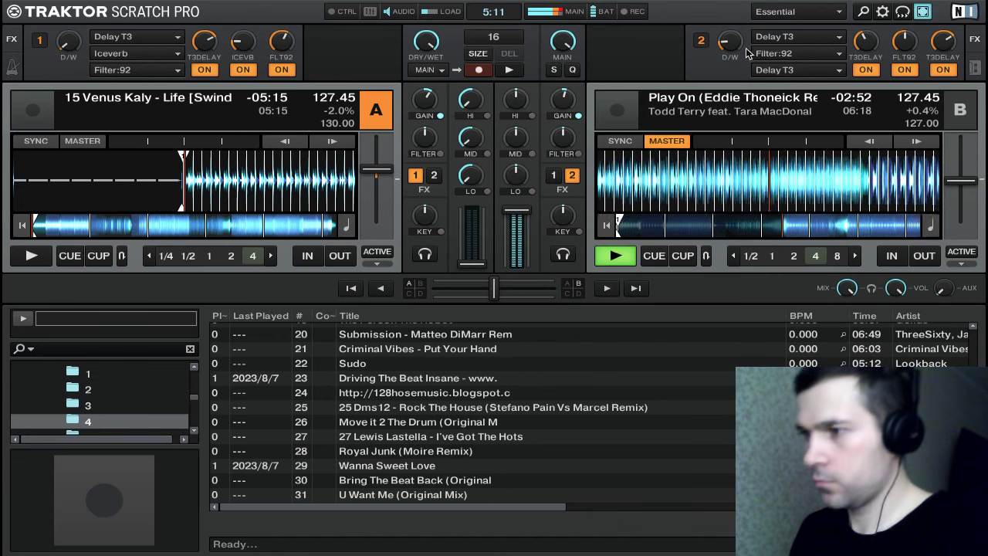
{"action": "left_click_drag", "start_coordinate": [905, 43], "coordinate": [905, 30]}
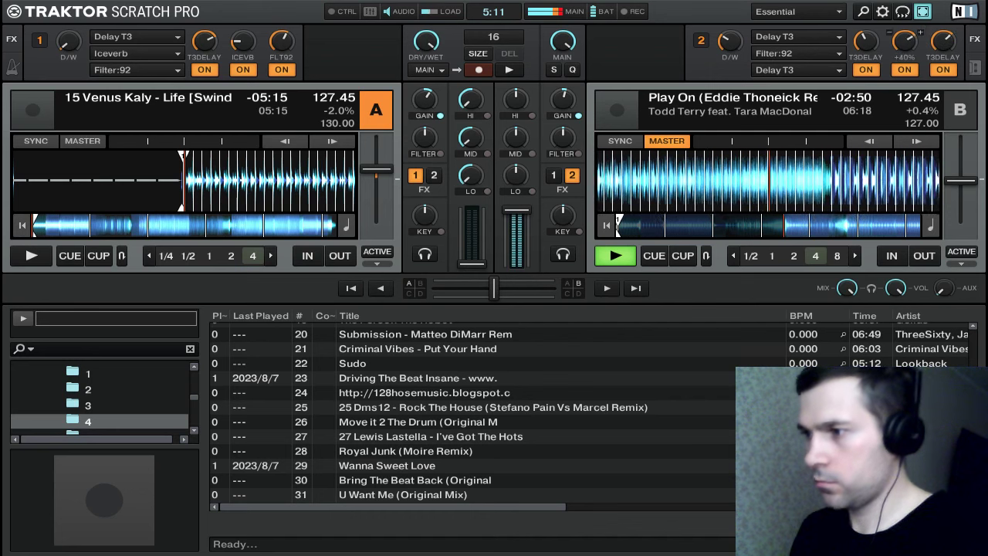
{"action": "left_click_drag", "start_coordinate": [730, 43], "coordinate": [730, 20]}
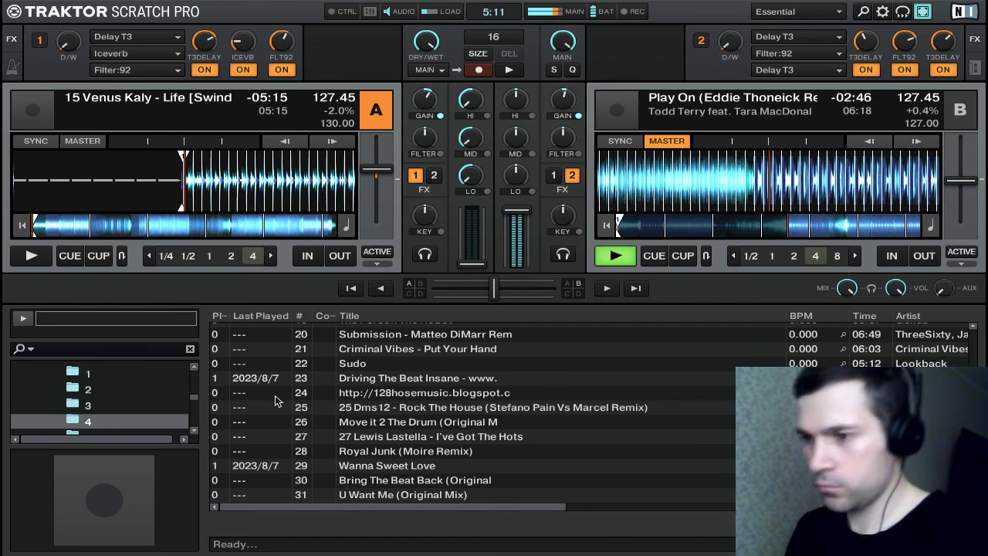
Examine folder 3's track list for an upcoming track and open folder 2
{"action": "left_click", "coordinate": [91, 405]}
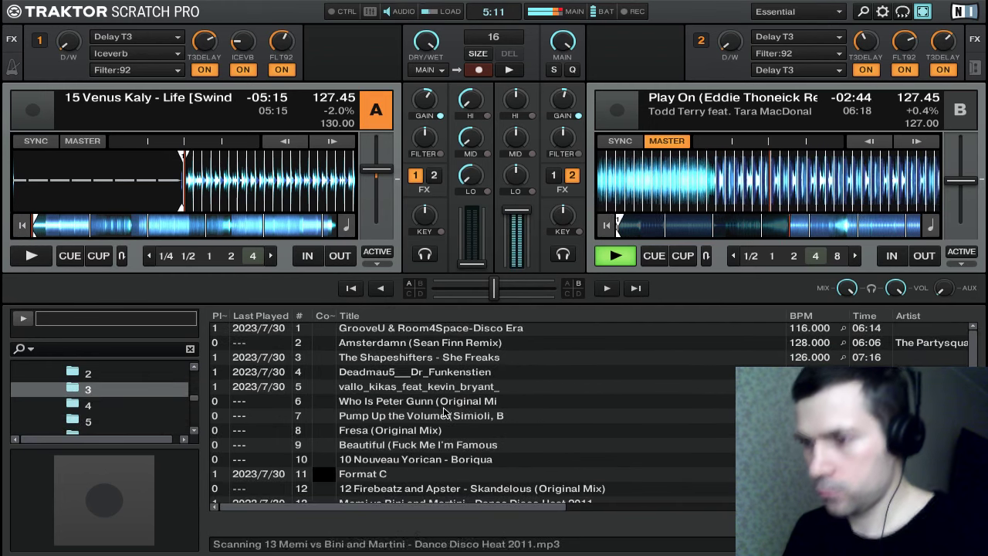
{"action": "scroll", "coordinate": [448, 403], "scroll_direction": "down", "scroll_amount": 7}
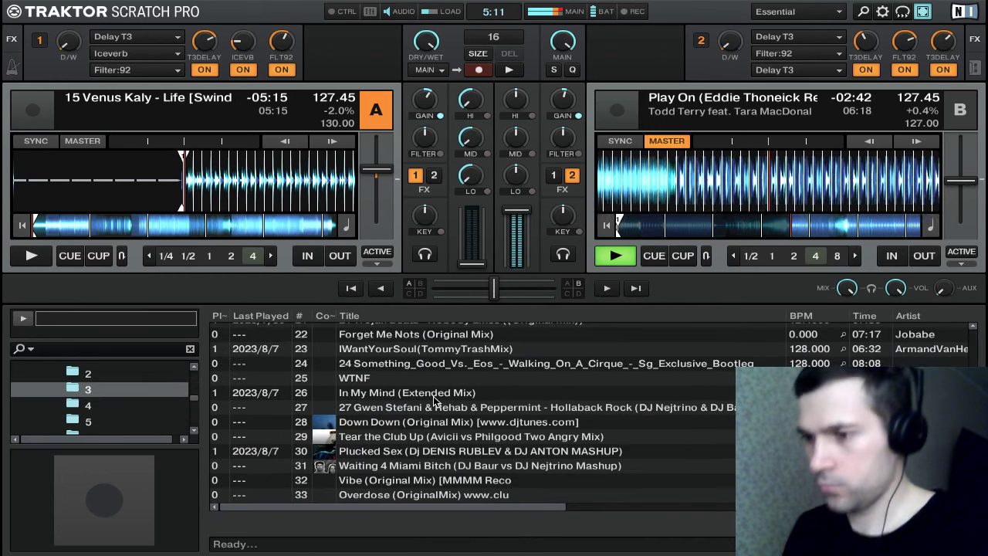
{"action": "left_click", "coordinate": [116, 374]}
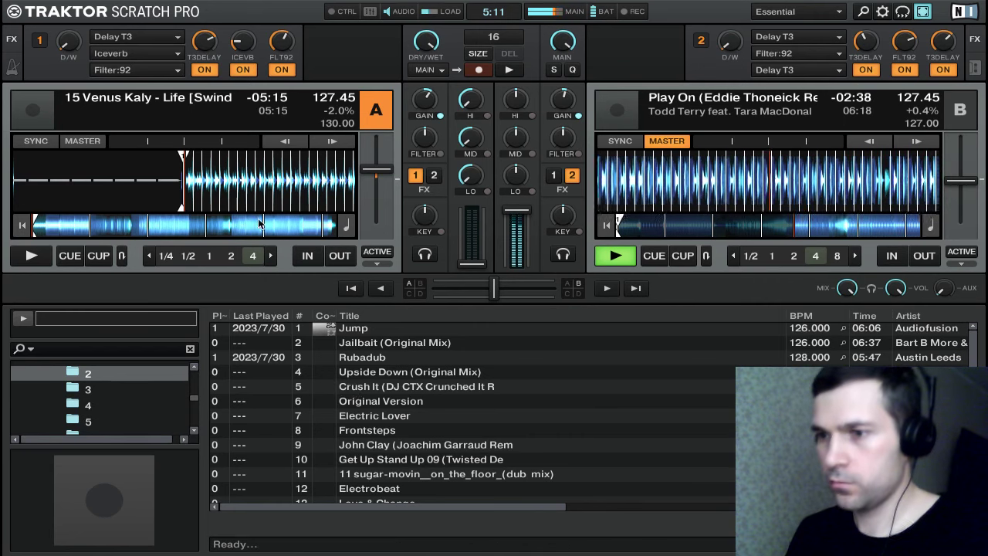
Try to start deck A from its beginning in time with deck B
{"action": "left_click_drag", "start_coordinate": [266, 193], "coordinate": [265, 189]}
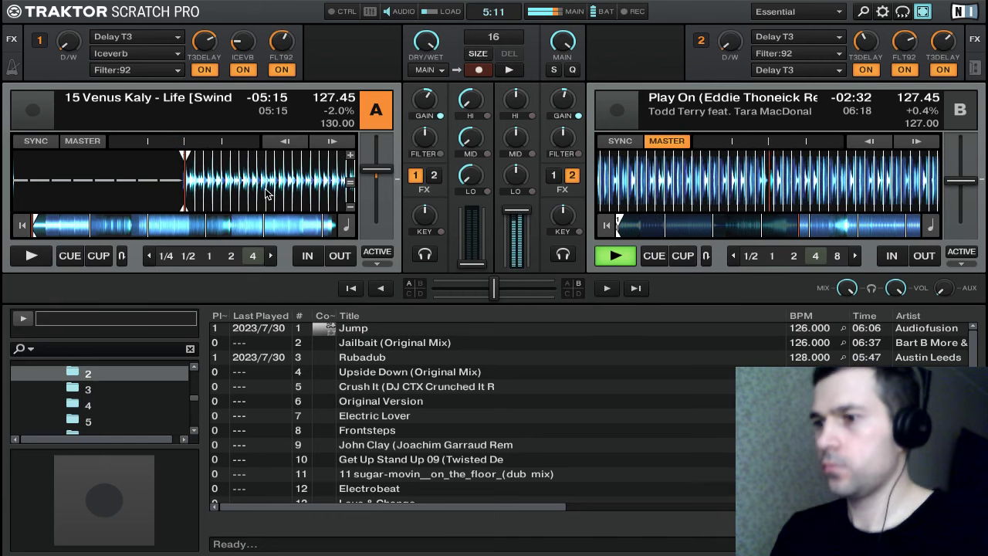
{"action": "key", "text": "space"}
{"action": "key", "text": "Right"}
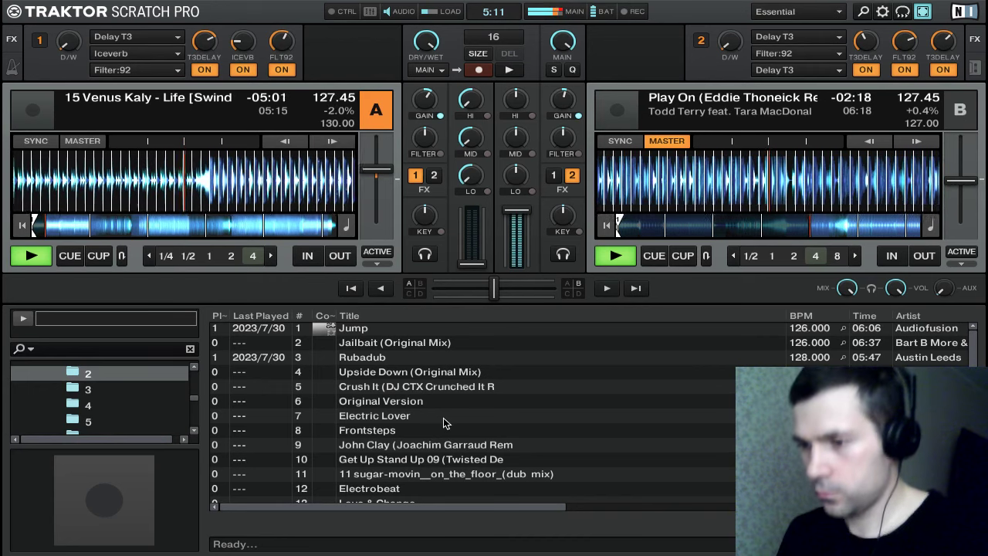
Find and select track 36, "Everything Is Beautiful (Dub M", in folder 2, and return deck A to its start
{"action": "scroll", "coordinate": [540, 384], "scroll_direction": "down", "scroll_amount": 1}
{"action": "scroll", "coordinate": [545, 384], "scroll_direction": "down", "scroll_amount": 2}
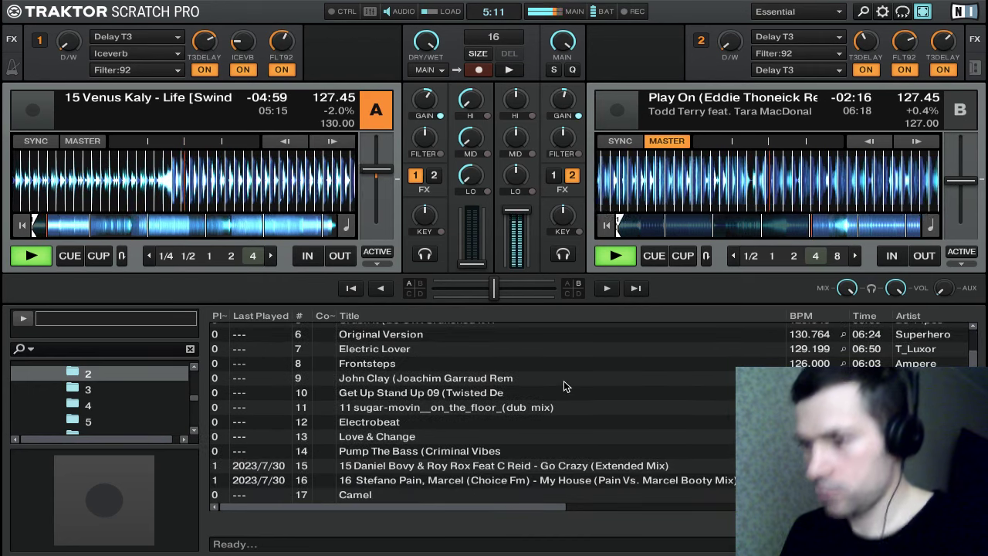
{"action": "scroll", "coordinate": [567, 389], "scroll_direction": "down", "scroll_amount": 2}
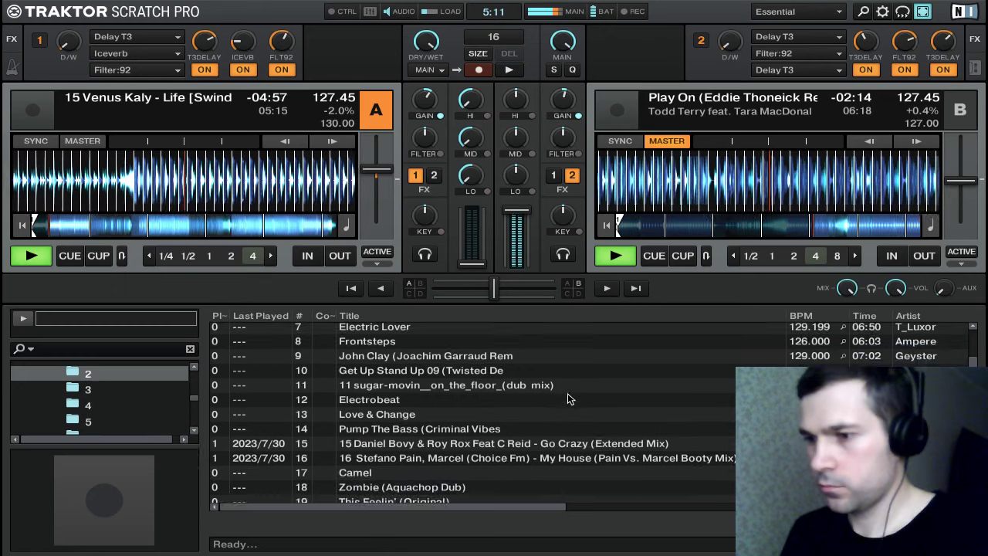
{"action": "scroll", "coordinate": [566, 389], "scroll_direction": "down", "scroll_amount": 1}
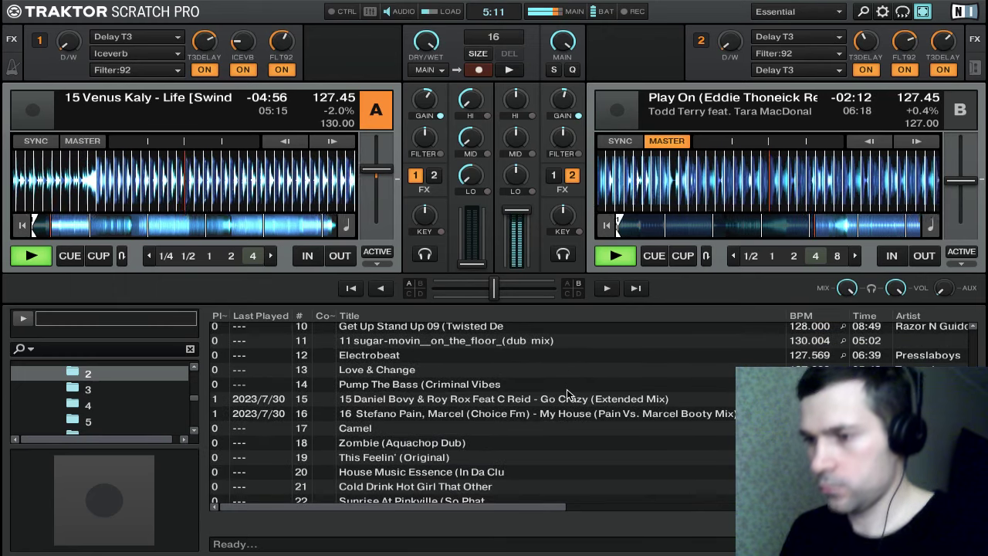
{"action": "scroll", "coordinate": [567, 389], "scroll_direction": "down", "scroll_amount": 1}
{"action": "scroll", "coordinate": [567, 391], "scroll_direction": "down", "scroll_amount": 4}
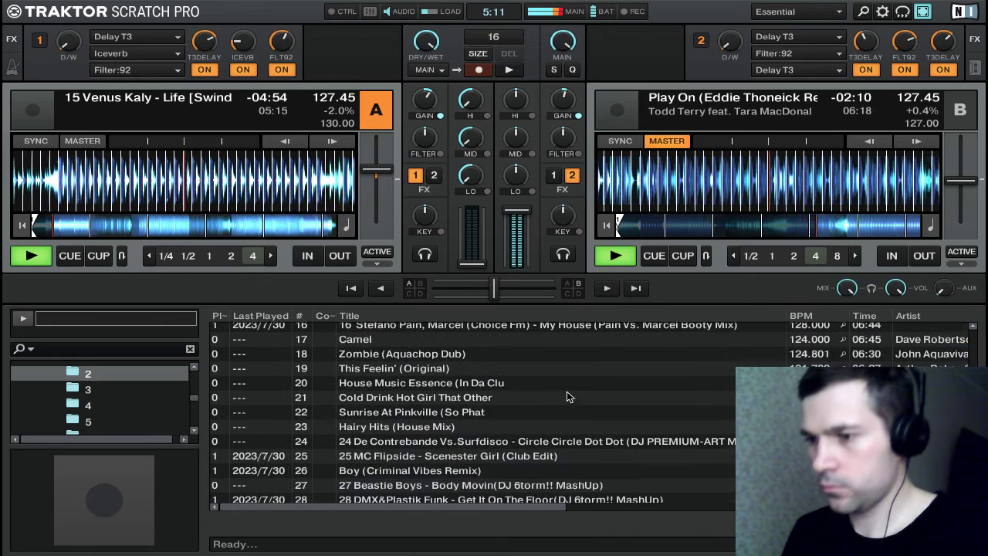
{"action": "scroll", "coordinate": [568, 389], "scroll_direction": "down", "scroll_amount": 1}
{"action": "scroll", "coordinate": [568, 391], "scroll_direction": "down", "scroll_amount": 1}
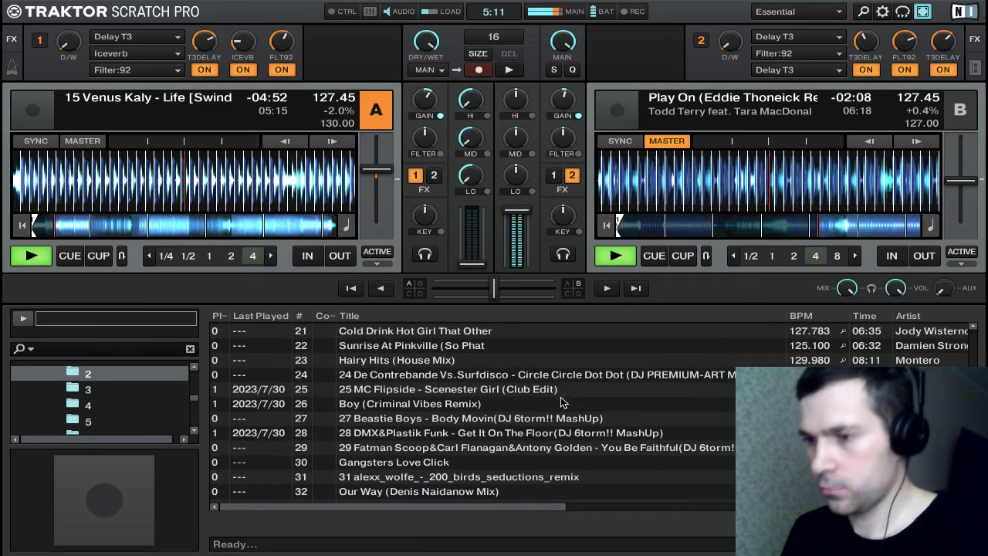
{"action": "scroll", "coordinate": [560, 397], "scroll_direction": "down", "scroll_amount": 1}
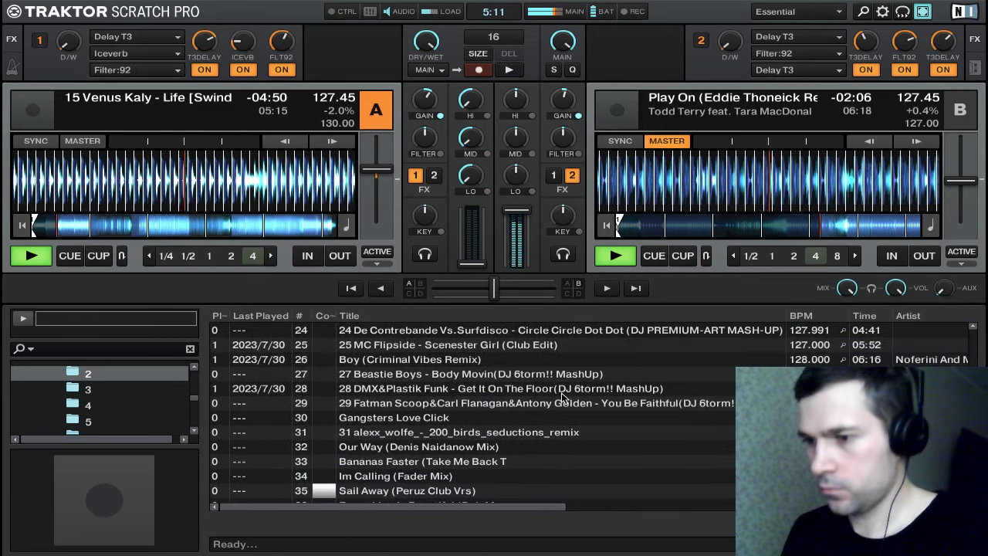
{"action": "scroll", "coordinate": [568, 396], "scroll_direction": "down", "scroll_amount": 1}
{"action": "scroll", "coordinate": [570, 395], "scroll_direction": "down", "scroll_amount": 2}
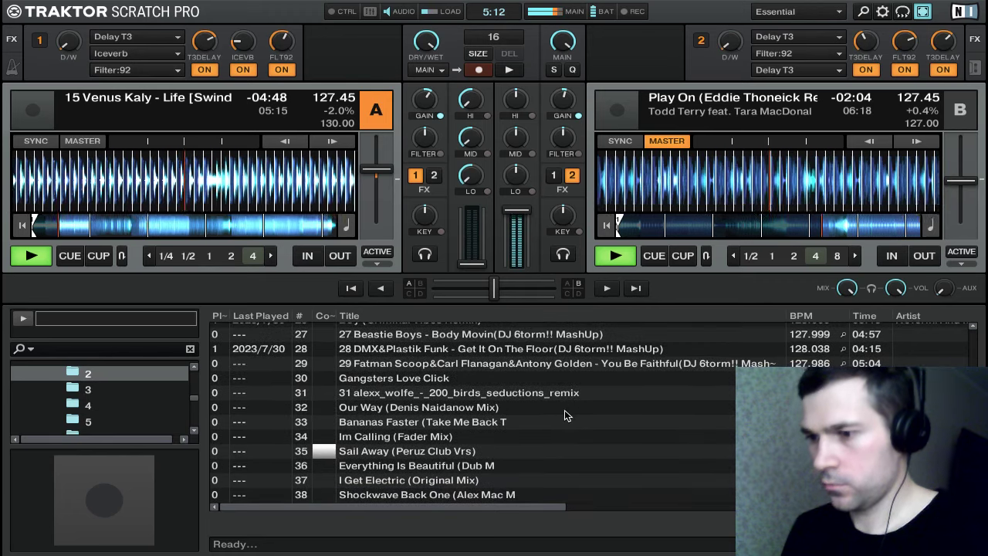
{"action": "left_click", "coordinate": [568, 465]}
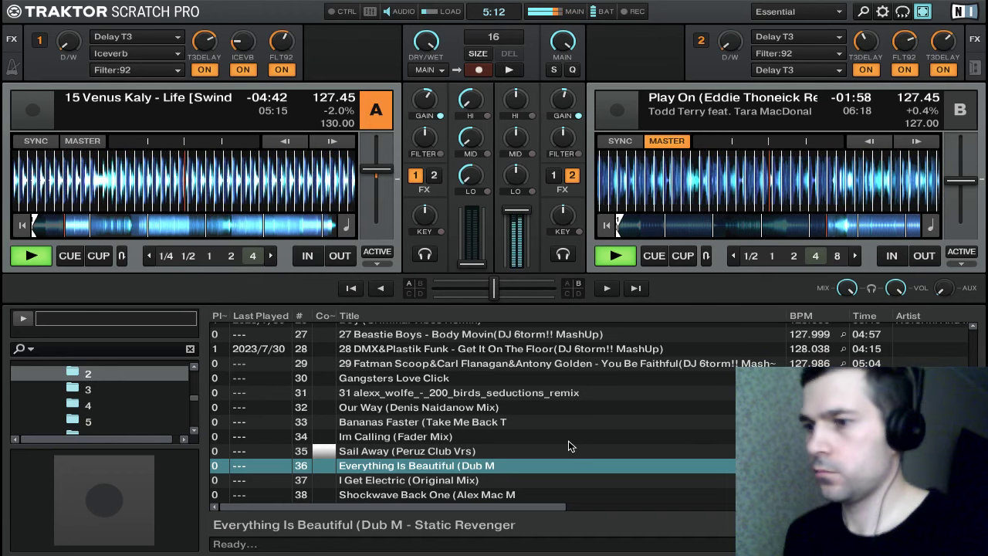
{"action": "key", "text": "a"}
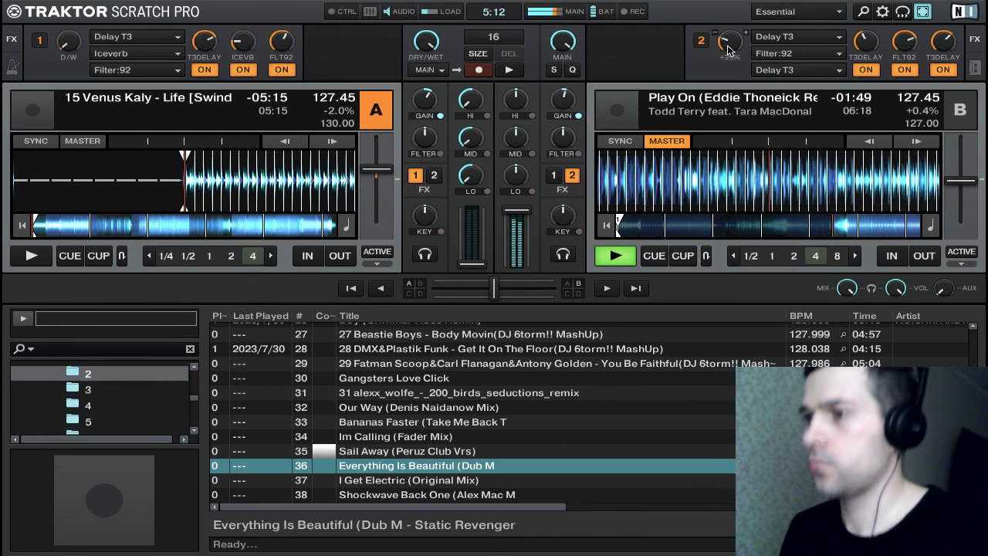
Raise FX unit 2's dry/wet to about 64% over deck B's build-up, return it to 0%, and set Filter:92 to about 45%
{"action": "left_click_drag", "start_coordinate": [723, 50], "coordinate": [738, 43]}
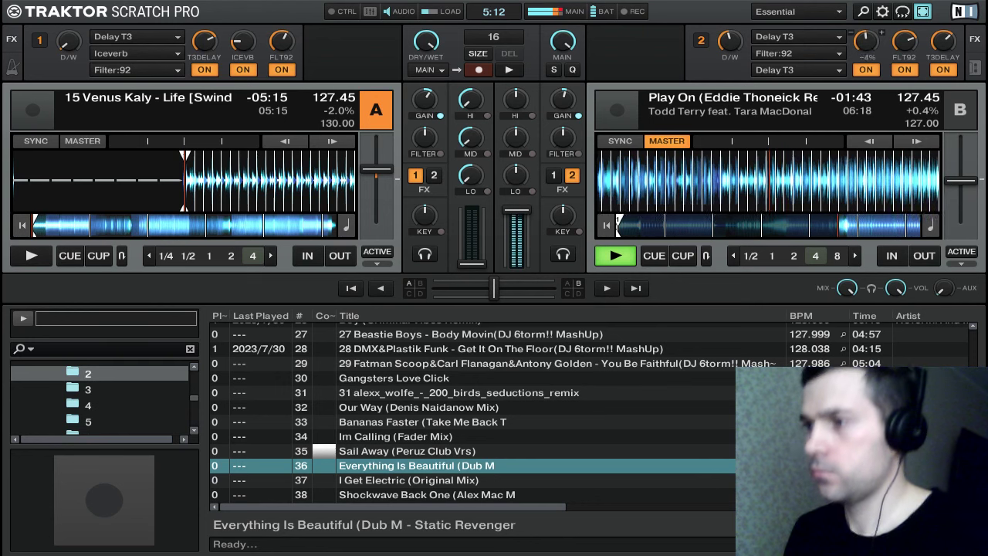
{"action": "left_click_drag", "start_coordinate": [730, 46], "coordinate": [730, 36]}
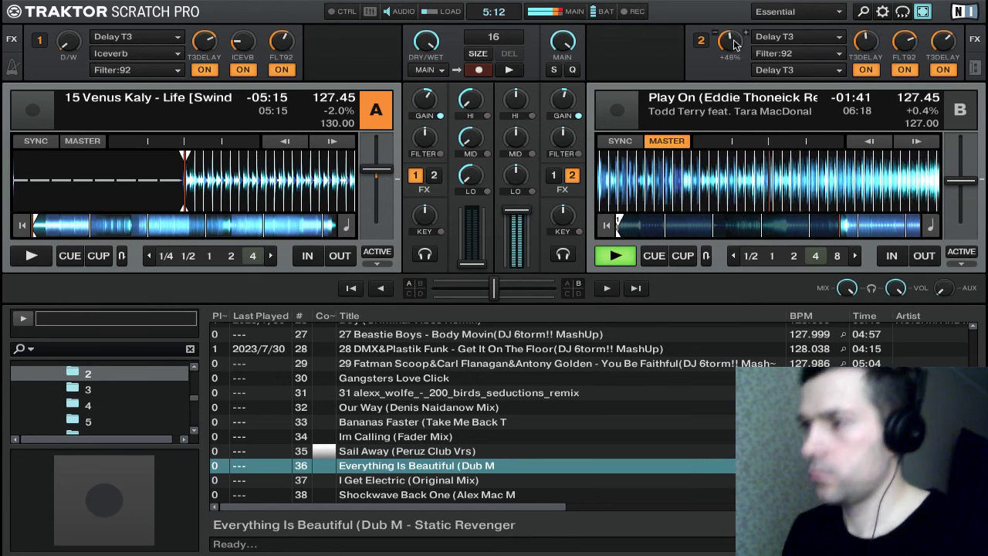
{"action": "left_click_drag", "start_coordinate": [937, 50], "coordinate": [912, 31]}
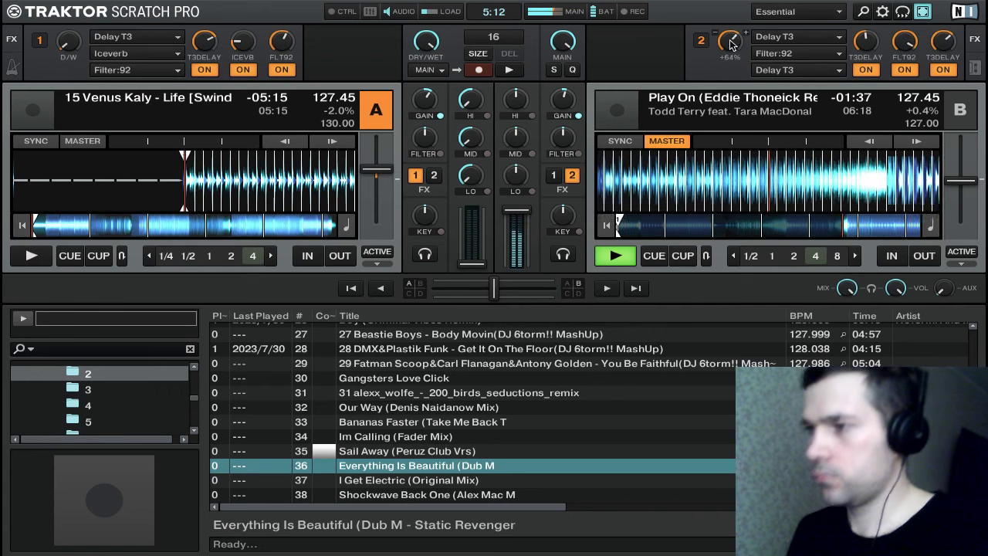
{"action": "left_click_drag", "start_coordinate": [905, 42], "coordinate": [944, 36]}
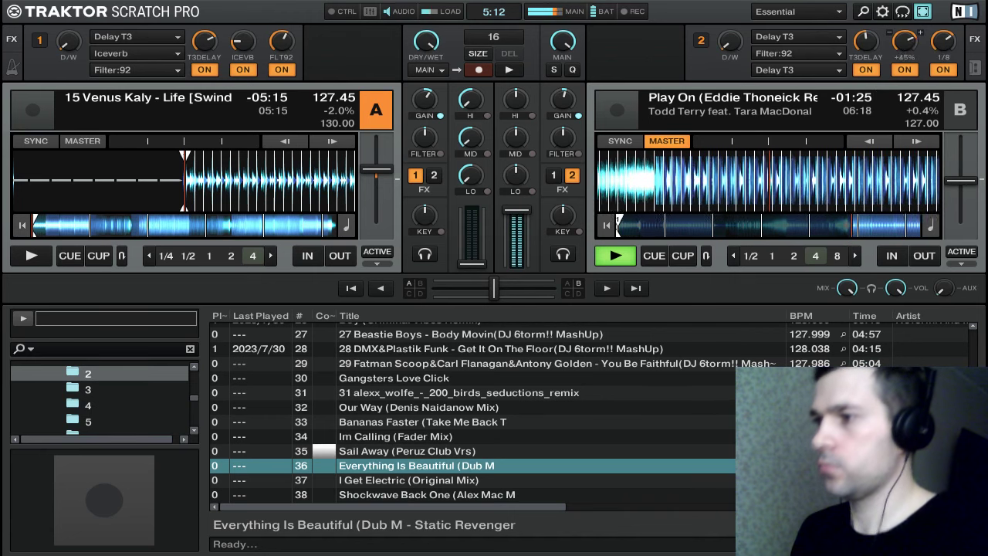
Replace Delay T3 in FX unit 2's first slot with Reverb T3
{"action": "left_click", "coordinate": [819, 37]}
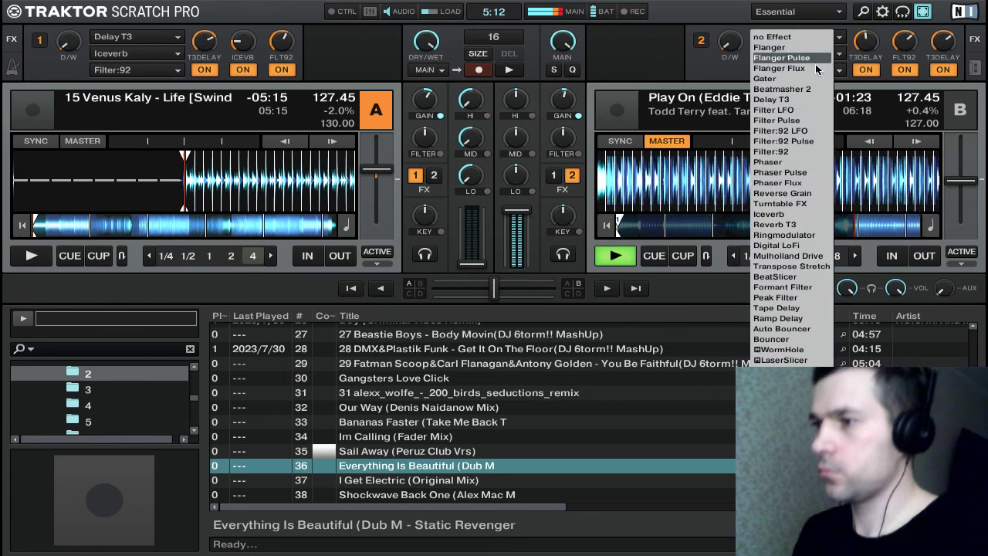
{"action": "left_click", "coordinate": [791, 224]}
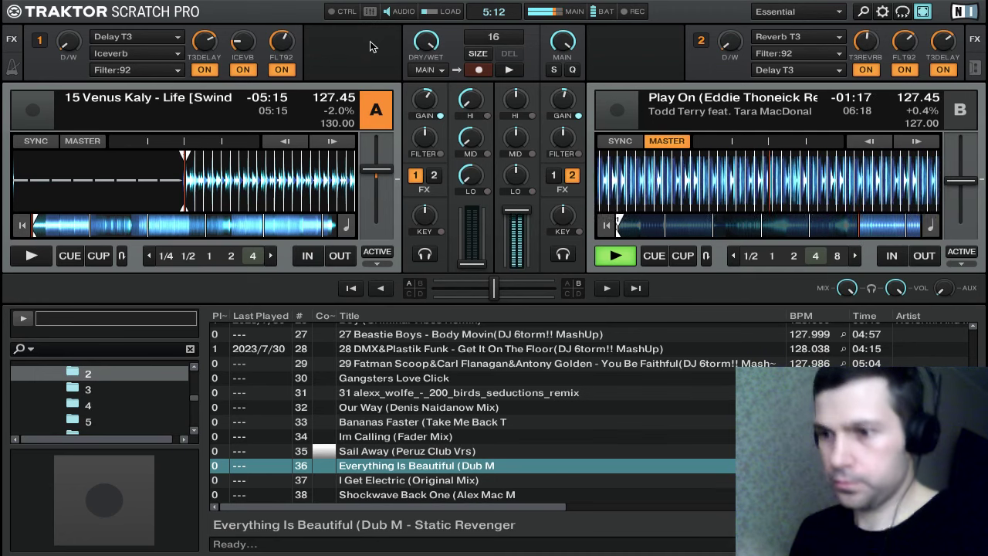
Start deck A in time with deck B and blend it in with its volume up and its highs and mids partly raised
{"action": "key", "text": "a"}
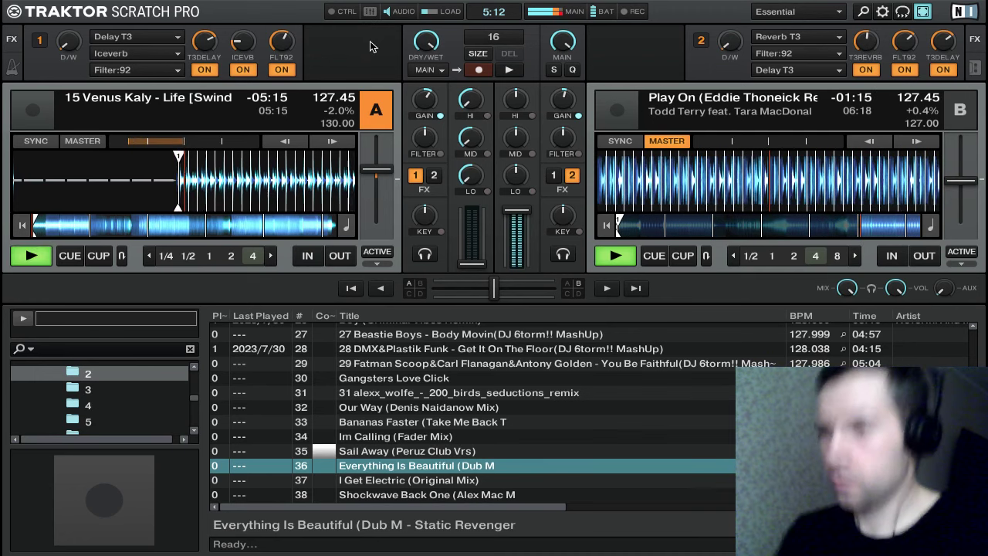
{"action": "key", "text": "w"}
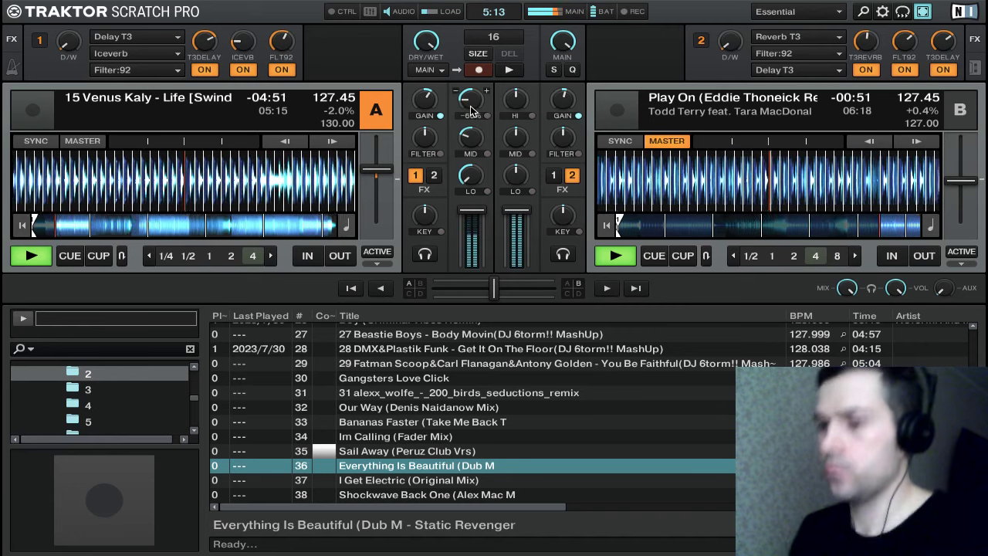
{"action": "left_click_drag", "start_coordinate": [470, 107], "coordinate": [470, 92]}
{"action": "left_click_drag", "start_coordinate": [470, 125], "coordinate": [470, 119]}
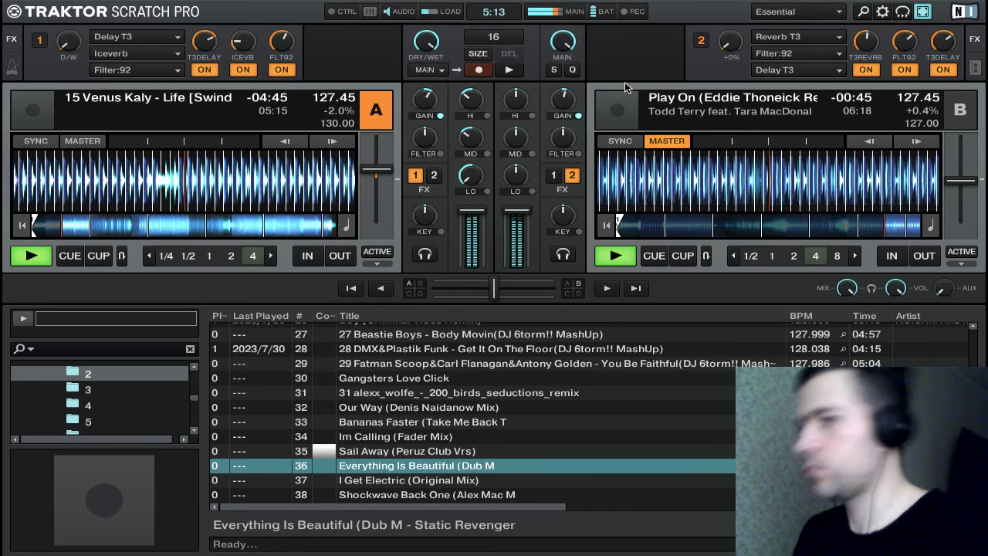
Restore deck A's mid and high EQ to their neutral centre positions
{"action": "left_click_drag", "start_coordinate": [471, 141], "coordinate": [468, 145]}
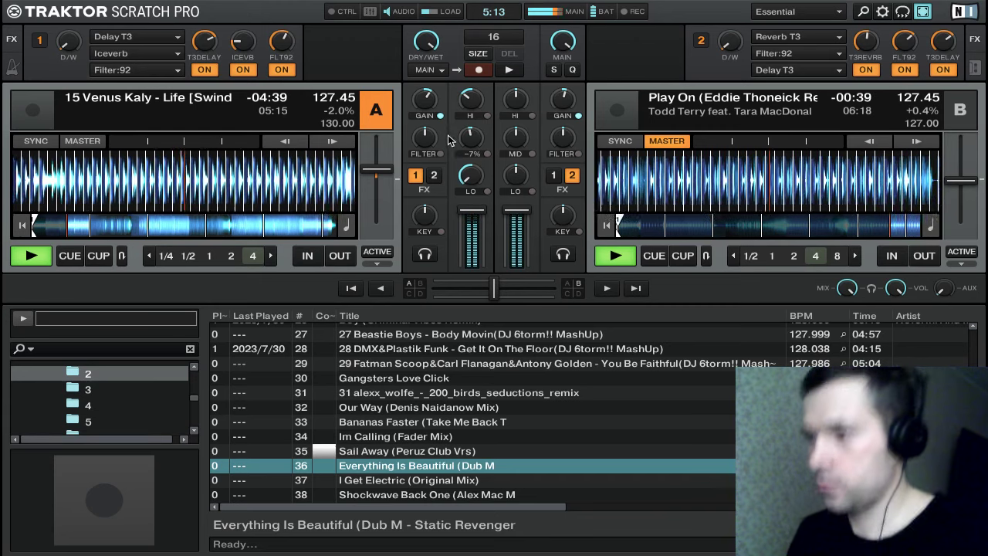
{"action": "double_click", "coordinate": [469, 140]}
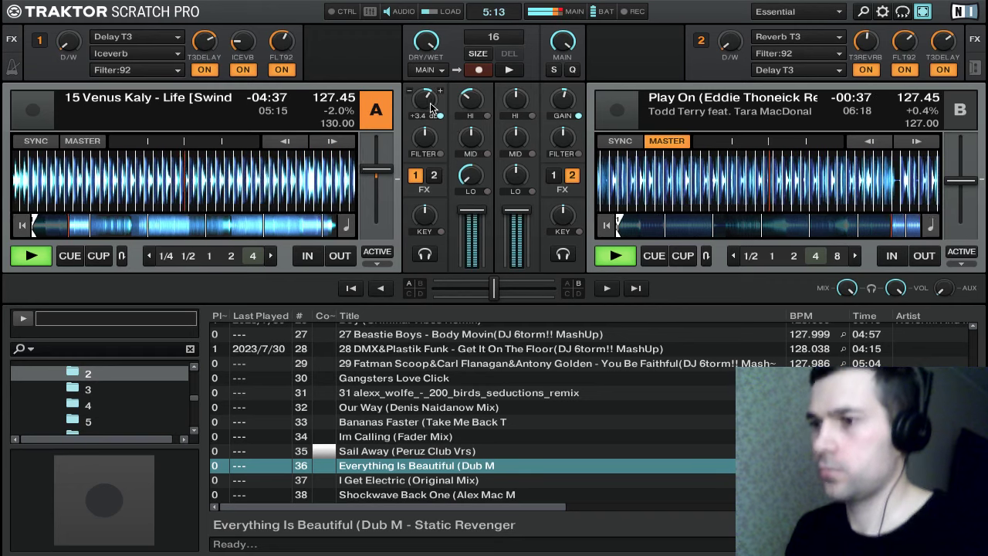
{"action": "left_click_drag", "start_coordinate": [474, 106], "coordinate": [474, 101]}
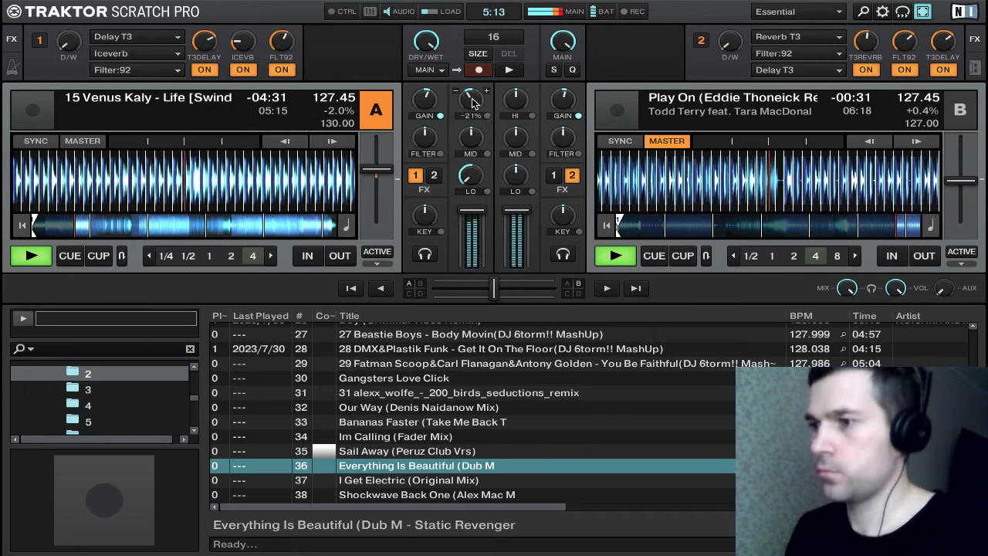
{"action": "double_click", "coordinate": [472, 100]}
Swap the bass from deck B to deck A, cutting deck B's lows and highs to -100% and reducing its mids
{"action": "left_click_drag", "start_coordinate": [476, 184], "coordinate": [516, 193]}
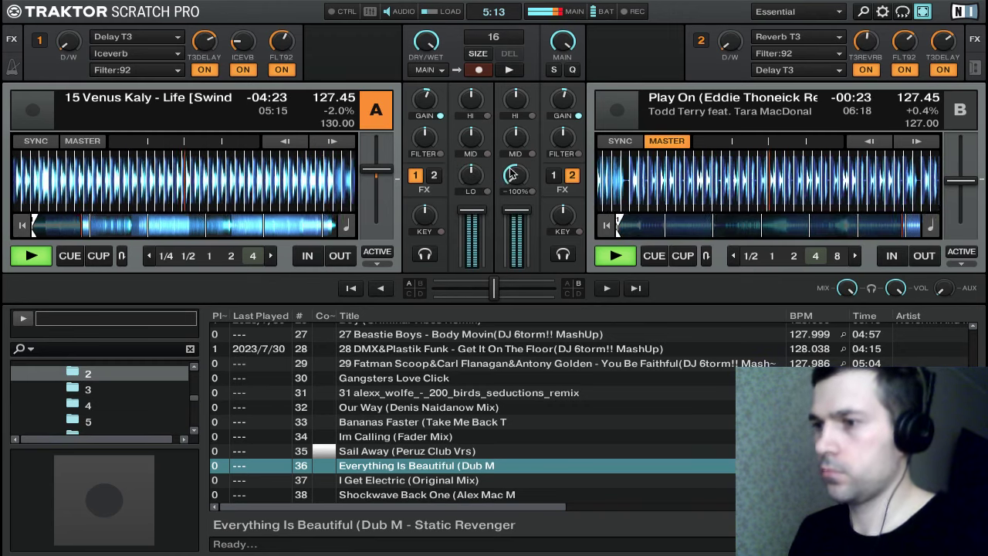
{"action": "left_click_drag", "start_coordinate": [516, 138], "coordinate": [519, 146]}
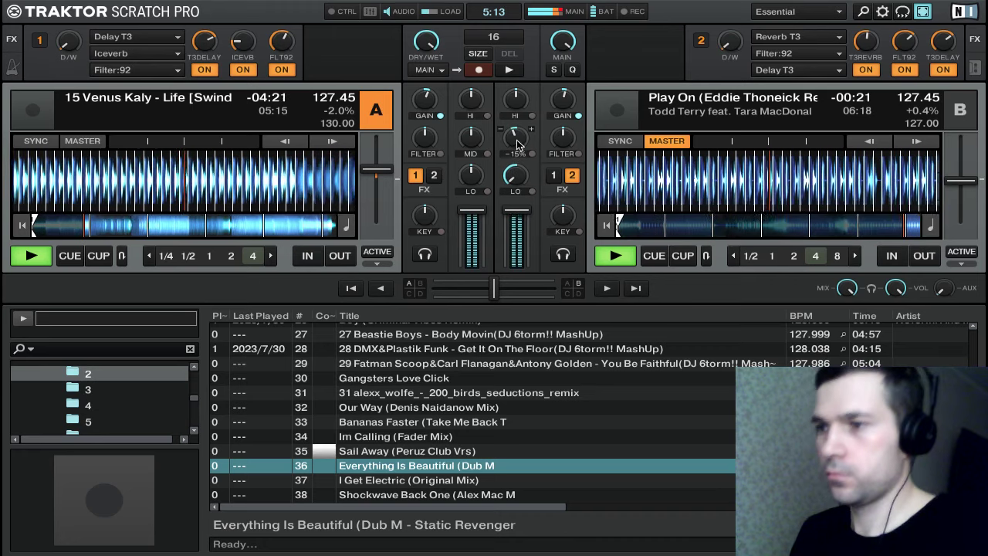
{"action": "left_click_drag", "start_coordinate": [516, 101], "coordinate": [516, 127]}
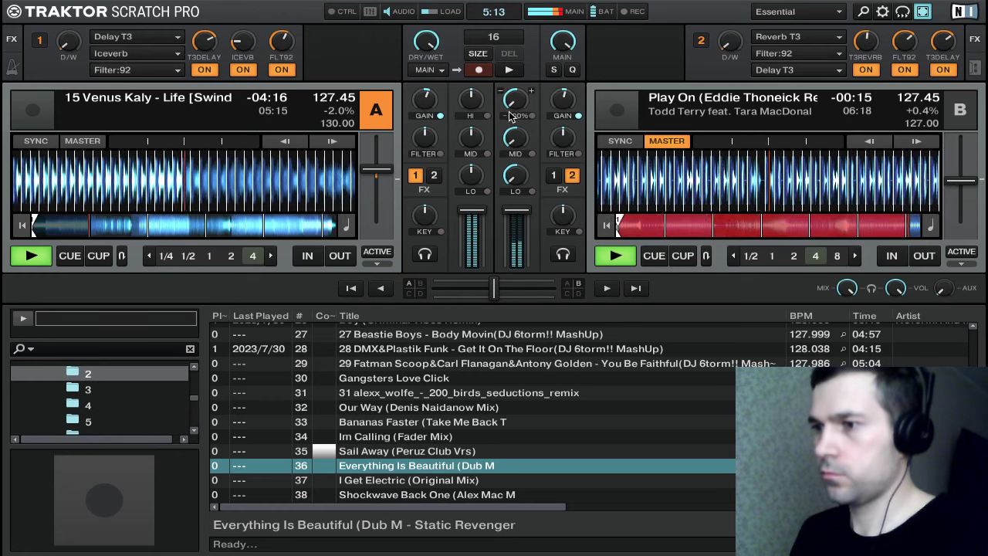
Fade deck B's volume out completely, stop it and return it to the track's start
{"action": "left_click_drag", "start_coordinate": [517, 223], "coordinate": [516, 265]}
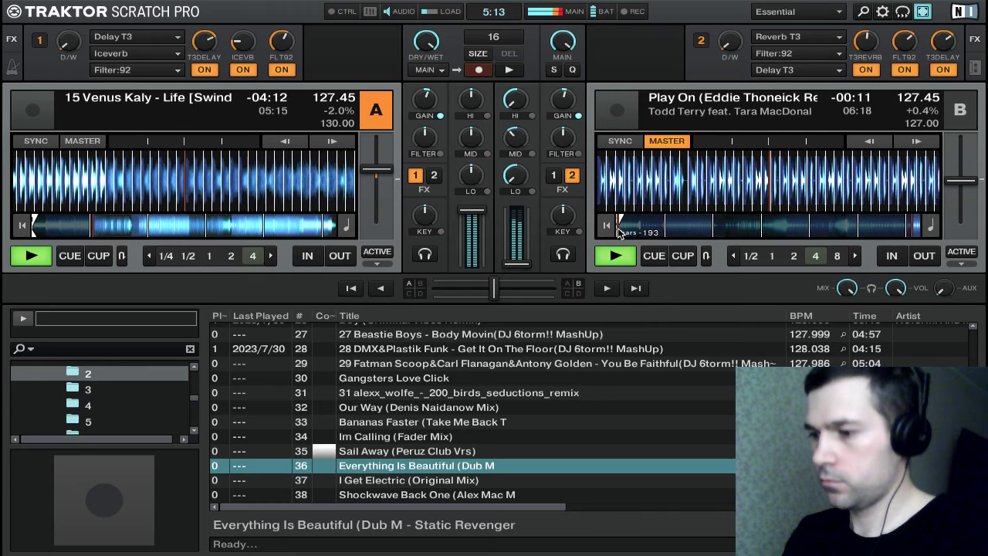
{"action": "left_click", "coordinate": [618, 230]}
{"action": "left_click", "coordinate": [618, 231]}
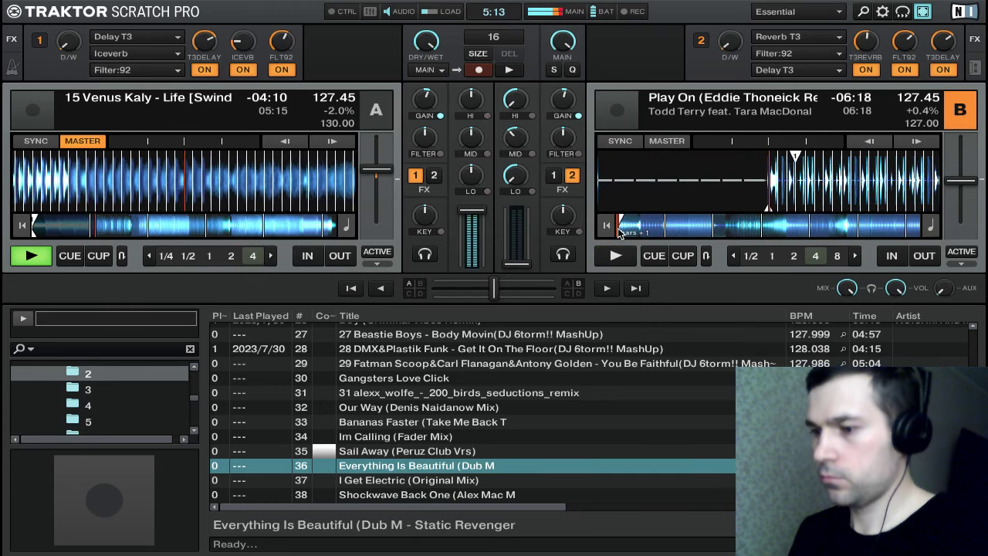
Lower deck A's tempo to -3.3%, 125.67 BPM
{"action": "key", "text": "Tab"}
{"action": "key", "text": "minus"}
{"action": "key", "text": "minus"}
{"action": "key", "text": "minus"}
{"action": "key", "text": "minus"}
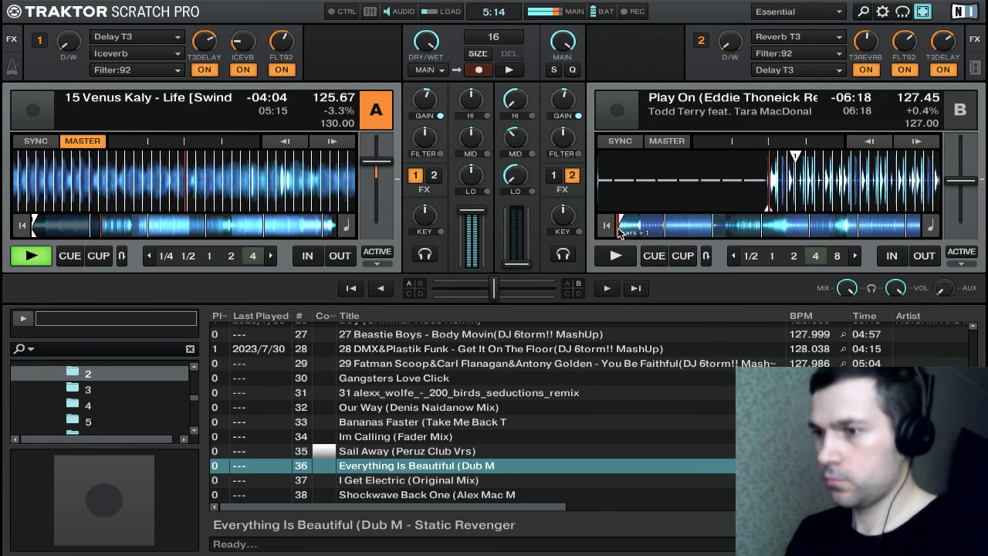
Load "Gangsters Love Click" into deck B and match its tempo to deck A at 125.67 BPM
{"action": "left_click", "coordinate": [618, 232]}
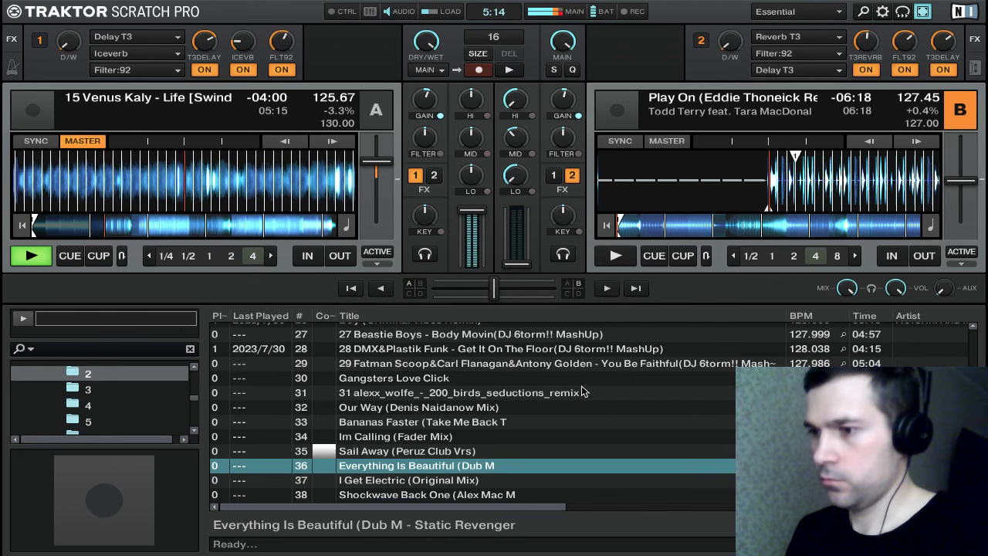
{"action": "key", "text": "Up"}
{"action": "key", "text": "Up"}
{"action": "key", "text": "Up"}
{"action": "key", "text": "Up"}
{"action": "key", "text": "Up"}
{"action": "key", "text": "Up"}
{"action": "key", "text": "Up"}
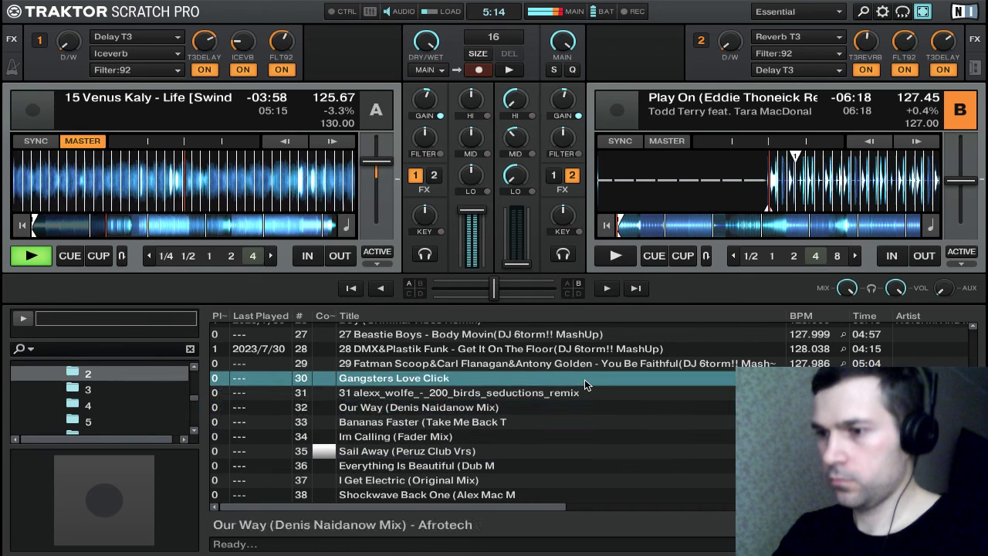
{"action": "key", "text": "Down"}
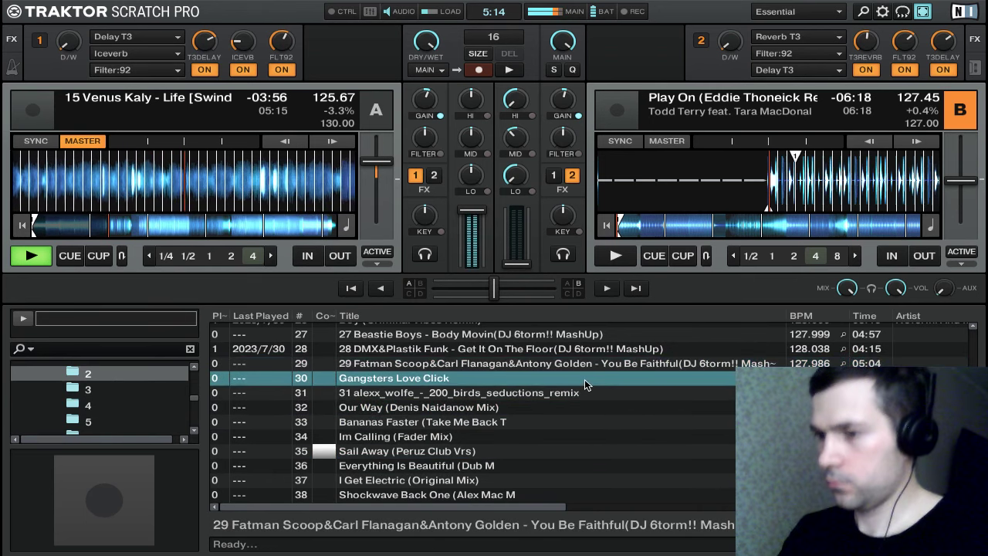
{"action": "key", "text": "ctrl+Right"}
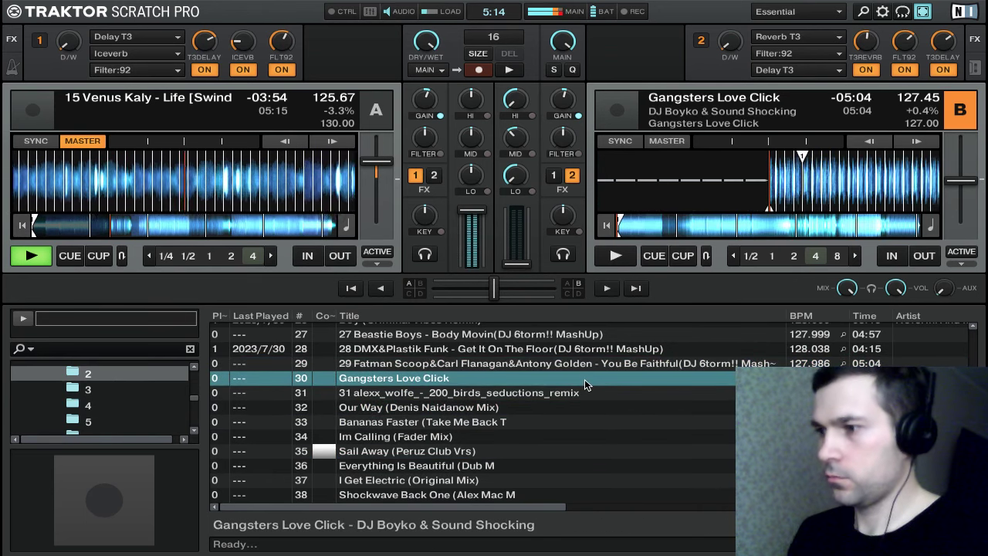
{"action": "key", "text": "0"}
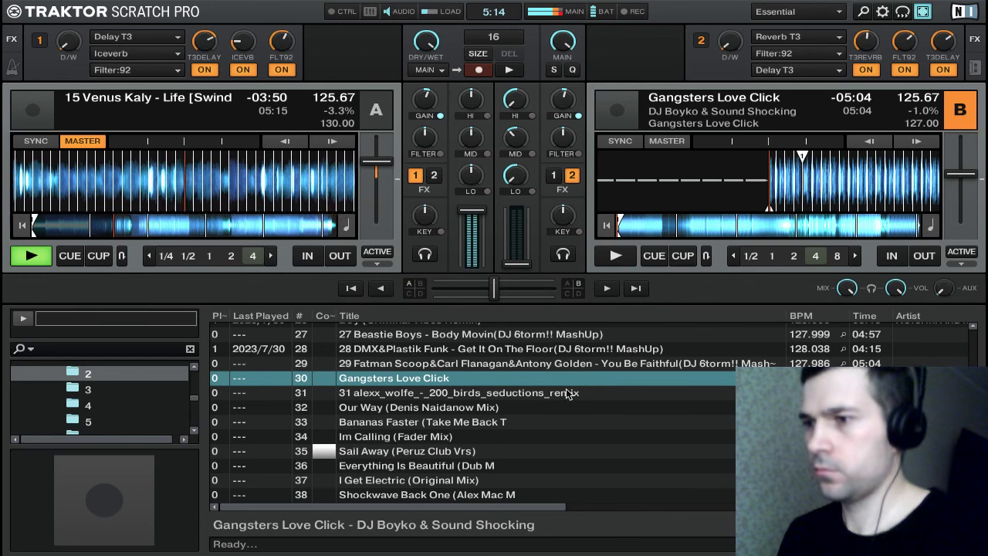
Sweep FX unit 1's dry/wet up to 100% on deck A, raise its Iceverb amount, and return dry/wet to zero
{"action": "left_click_drag", "start_coordinate": [70, 44], "coordinate": [70, 42]}
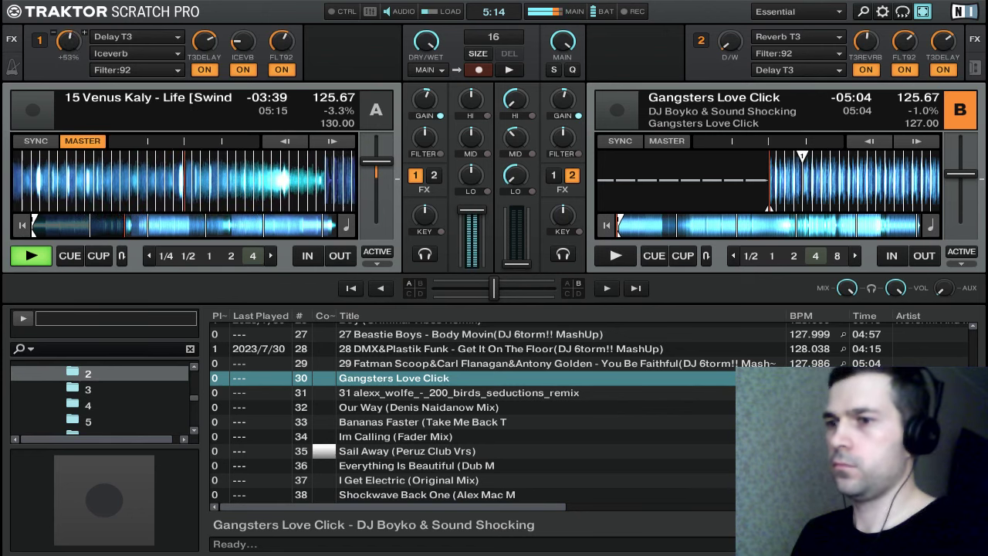
{"action": "left_click_drag", "start_coordinate": [69, 42], "coordinate": [69, 39]}
{"action": "left_click_drag", "start_coordinate": [245, 46], "coordinate": [245, 28]}
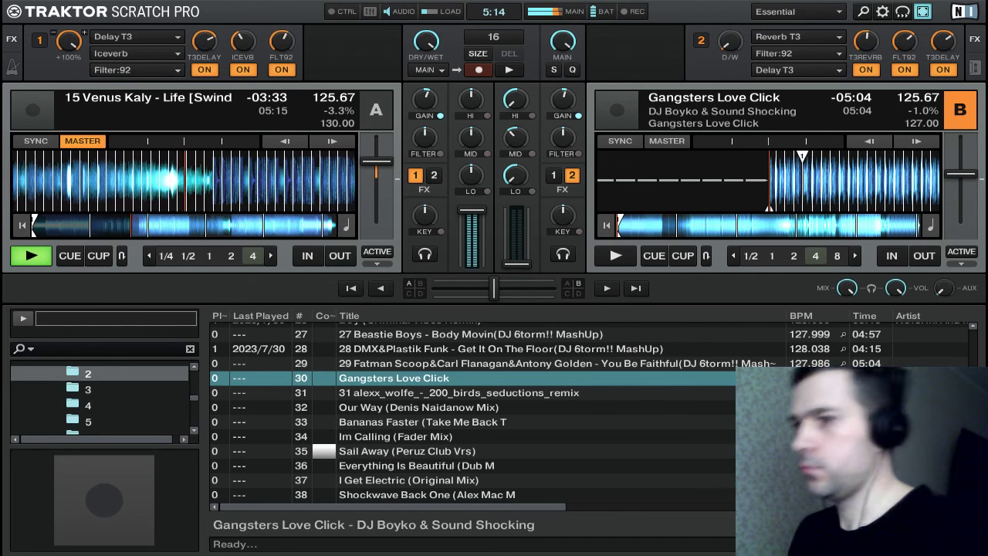
{"action": "left_click_drag", "start_coordinate": [68, 42], "coordinate": [69, 85]}
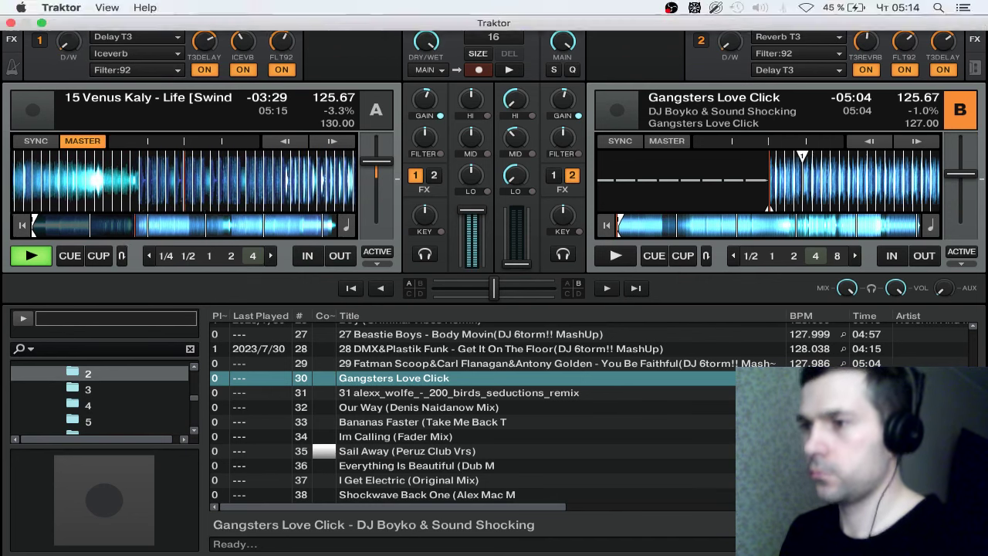
{"action": "mouse_move", "coordinate": [678, 24]}
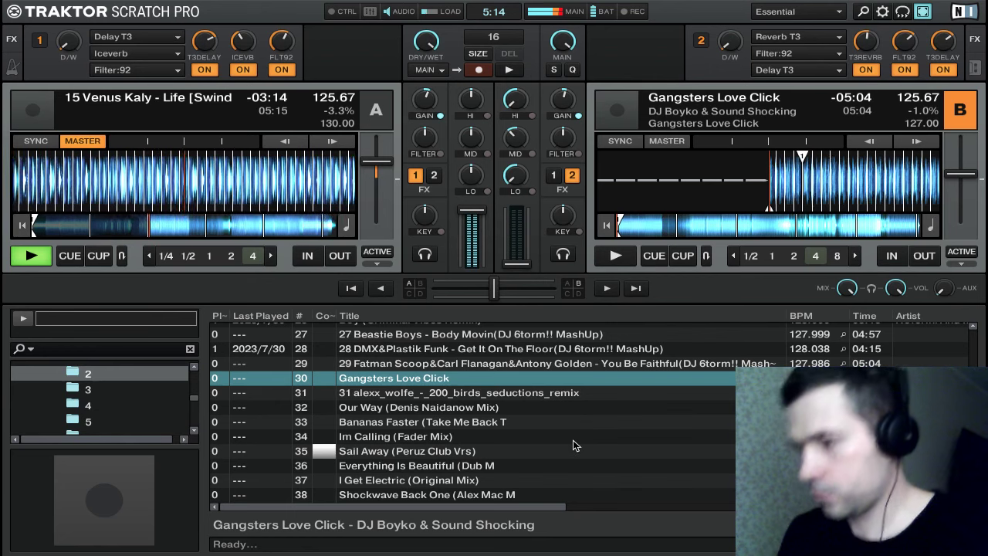
Look through the track list and preview the opening beats of deck B's track from its cue point
{"action": "scroll", "coordinate": [613, 420], "scroll_direction": "up", "scroll_amount": 7}
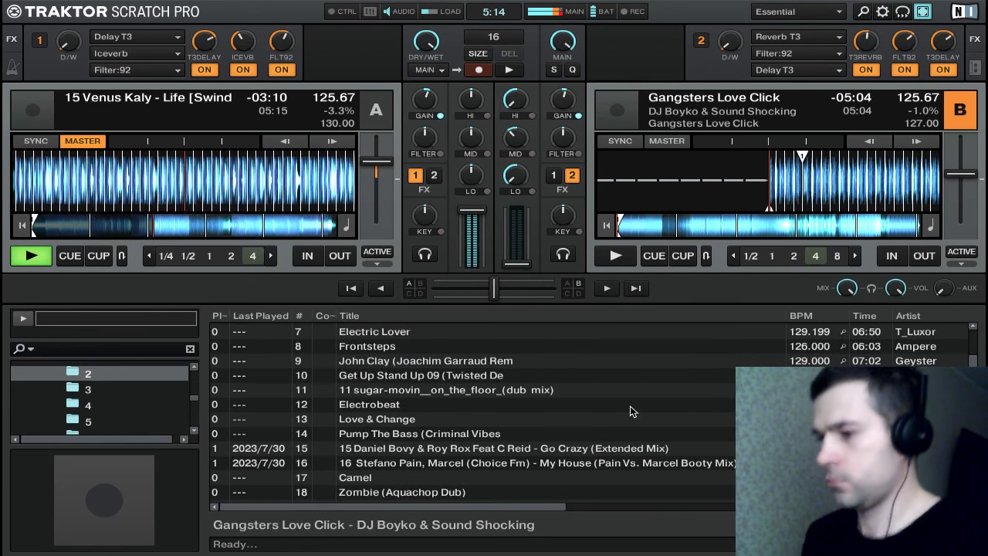
{"action": "scroll", "coordinate": [630, 405], "scroll_direction": "down", "scroll_amount": 6}
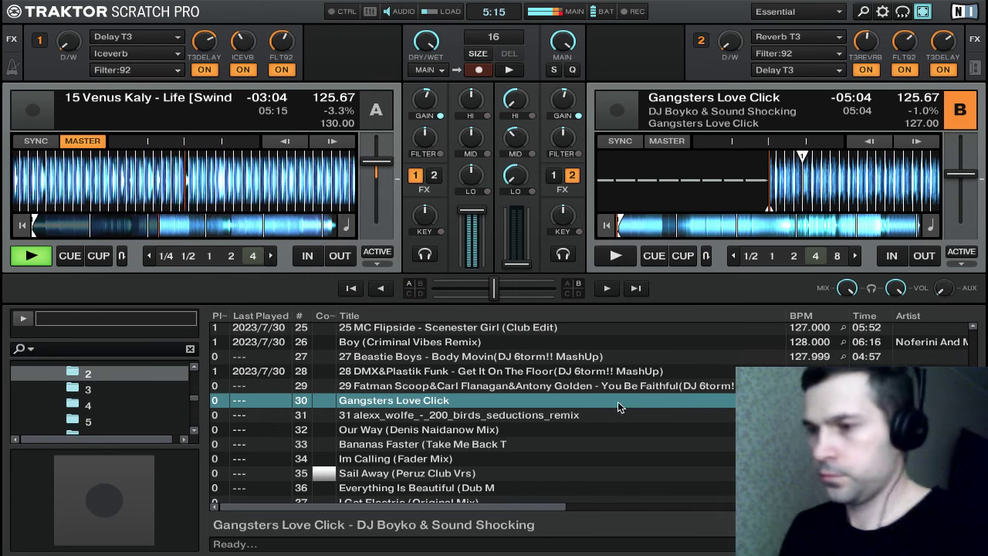
{"action": "key", "text": "l"}
{"action": "key", "text": "l"}
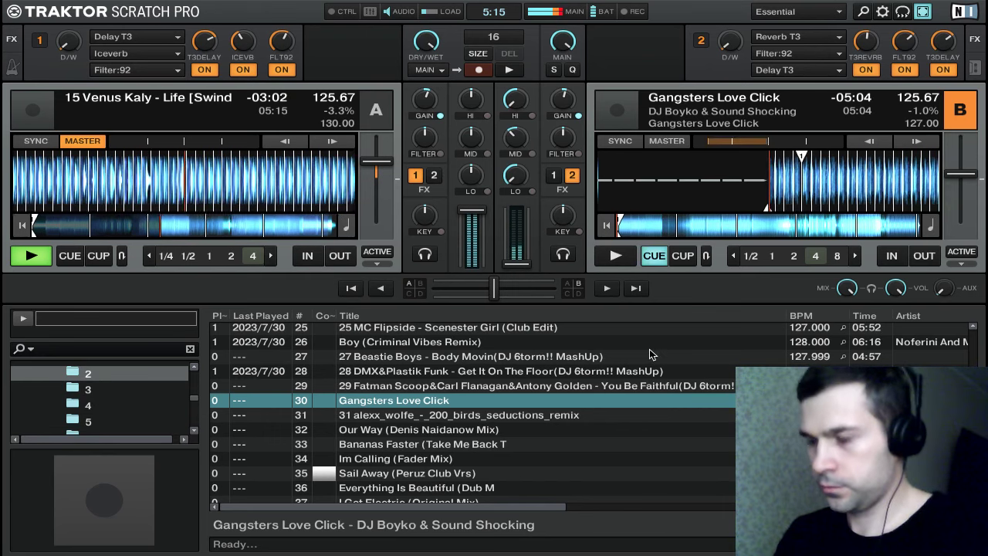
{"action": "key", "text": "k"}
{"action": "key", "text": "space"}
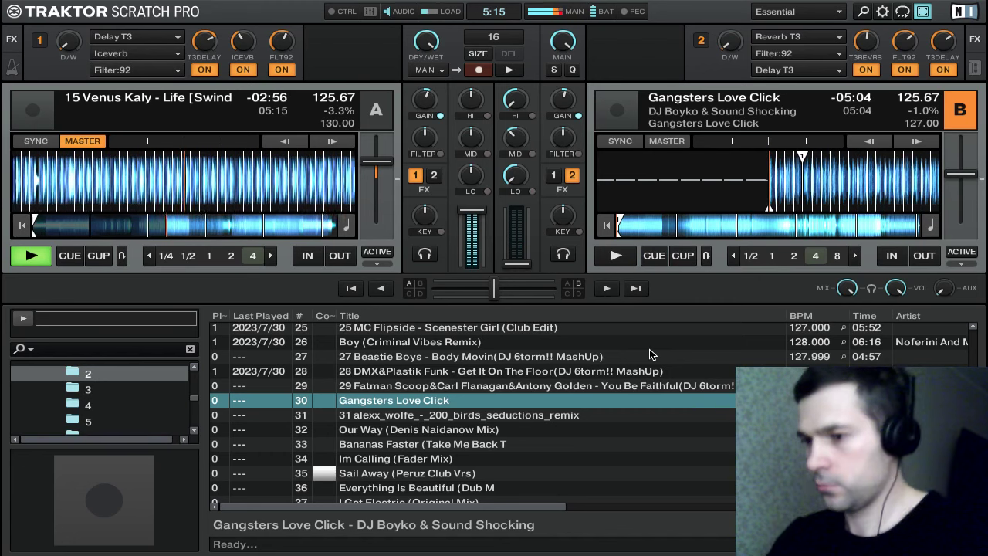
Audition "Gangsters Love Click" on deck B against the playing track, and return it to its start
{"action": "scroll", "coordinate": [591, 419], "scroll_direction": "down", "scroll_amount": 1}
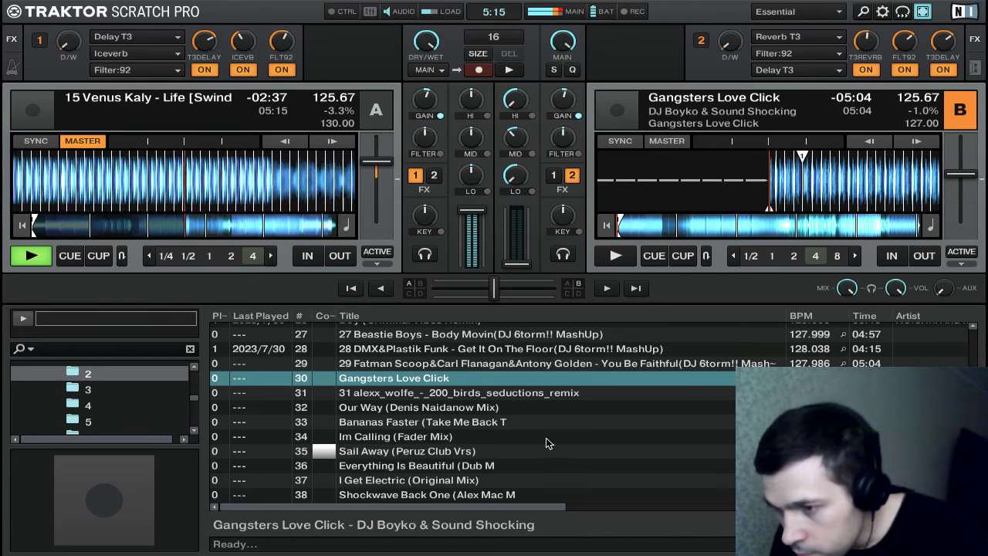
{"action": "scroll", "coordinate": [550, 440], "scroll_direction": "up", "scroll_amount": 7}
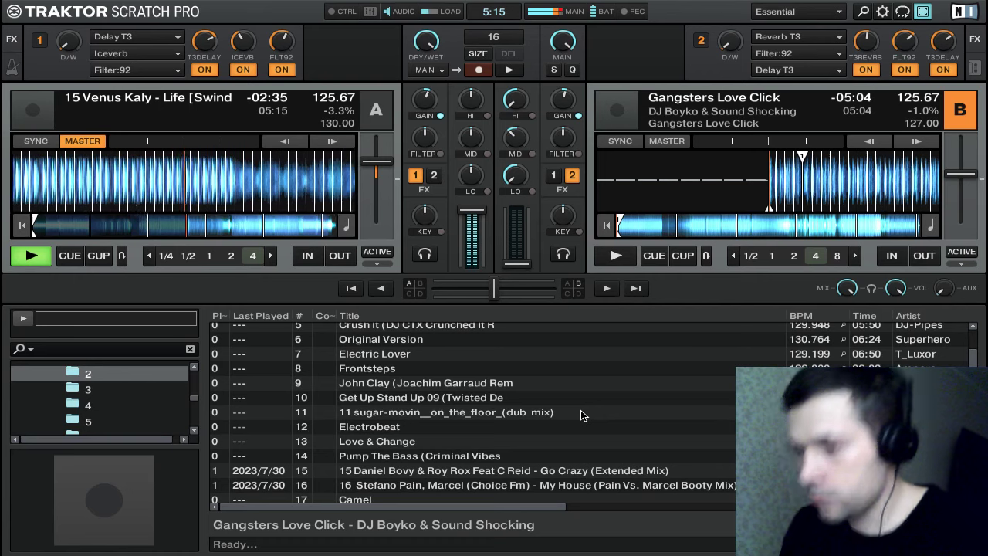
{"action": "scroll", "coordinate": [581, 410], "scroll_direction": "down", "scroll_amount": 7}
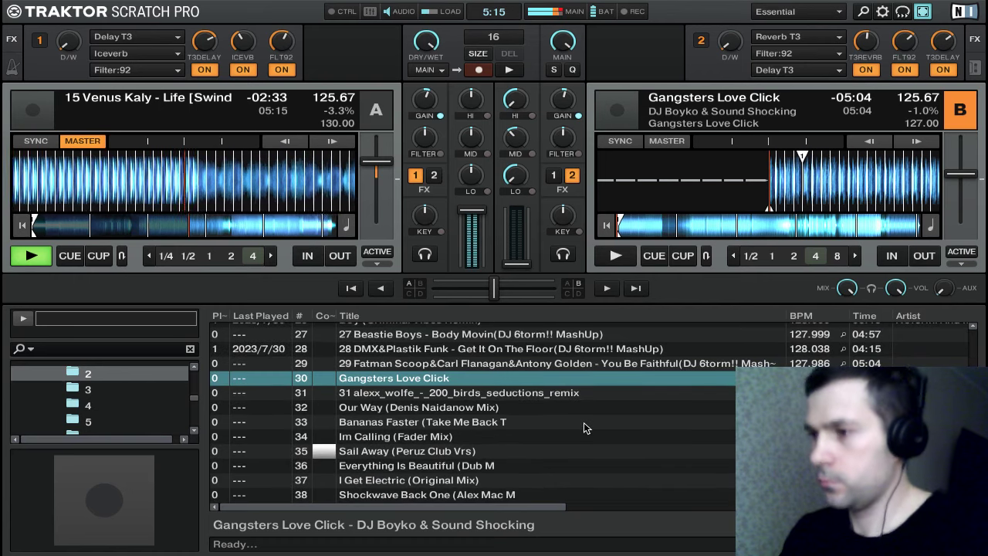
{"action": "key", "text": "k"}
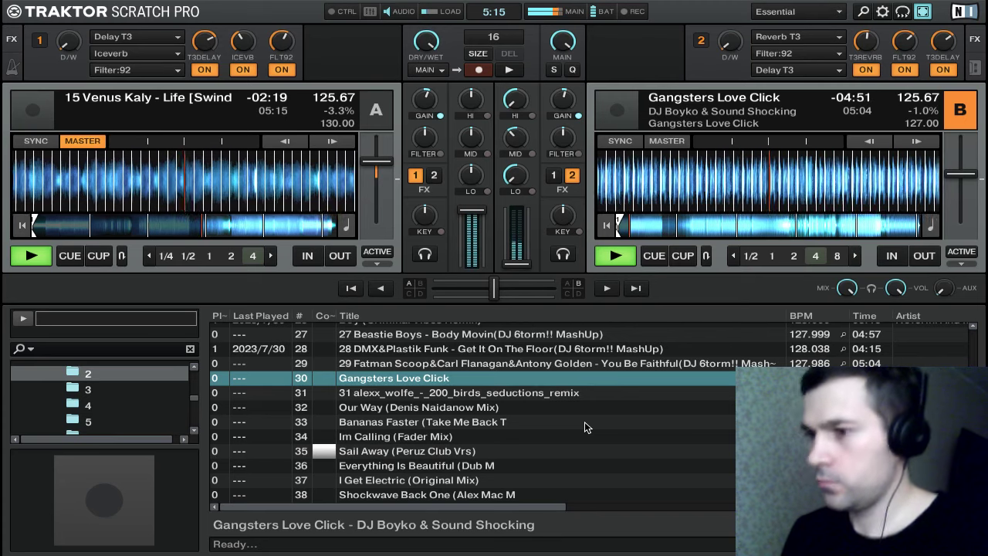
{"action": "key", "text": "k"}
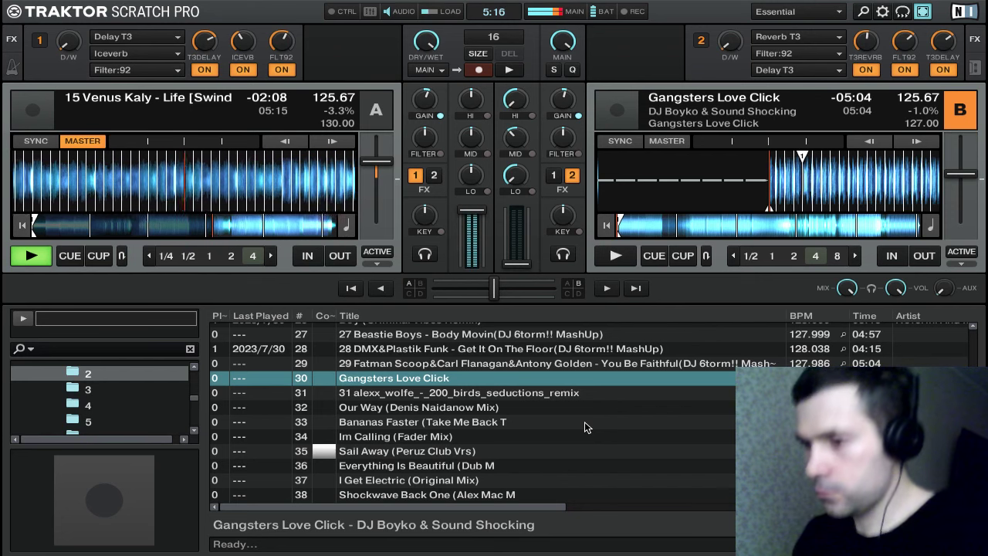
Review the track list again and rehearse starting deck B in time with deck A, returning it to its cue point
{"action": "scroll", "coordinate": [592, 365], "scroll_direction": "up", "scroll_amount": 3}
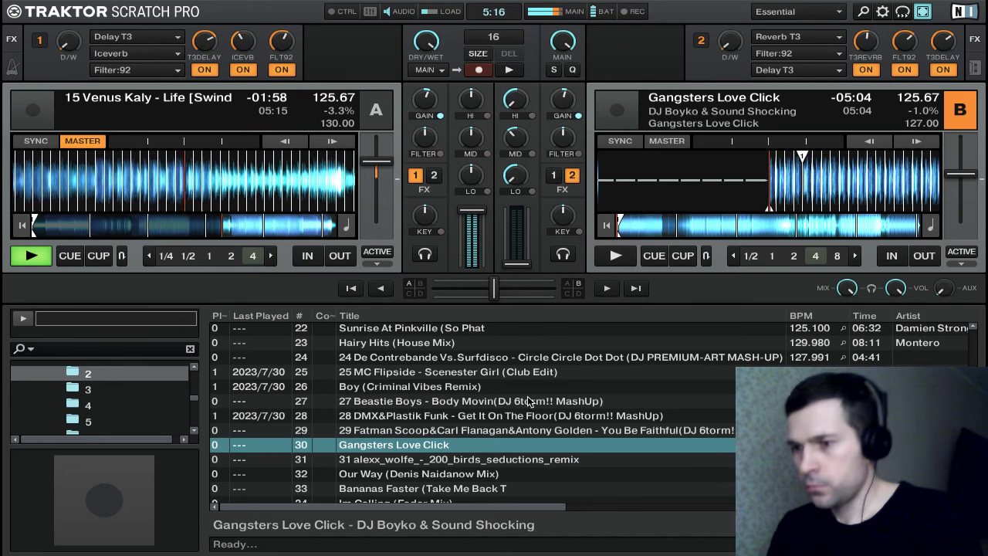
{"action": "scroll", "coordinate": [529, 401], "scroll_direction": "up", "scroll_amount": 10}
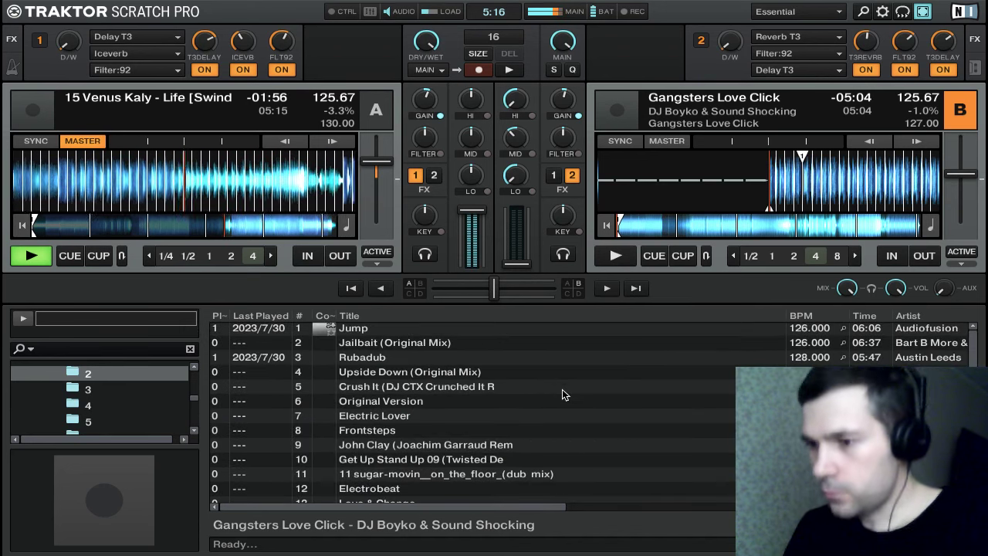
{"action": "scroll", "coordinate": [571, 386], "scroll_direction": "down", "scroll_amount": 9}
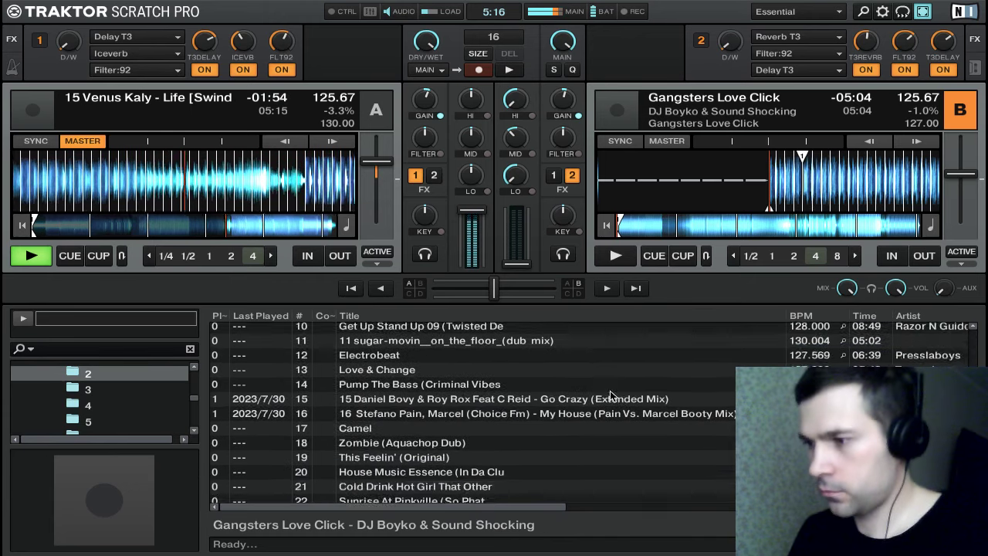
{"action": "scroll", "coordinate": [607, 390], "scroll_direction": "up", "scroll_amount": 9}
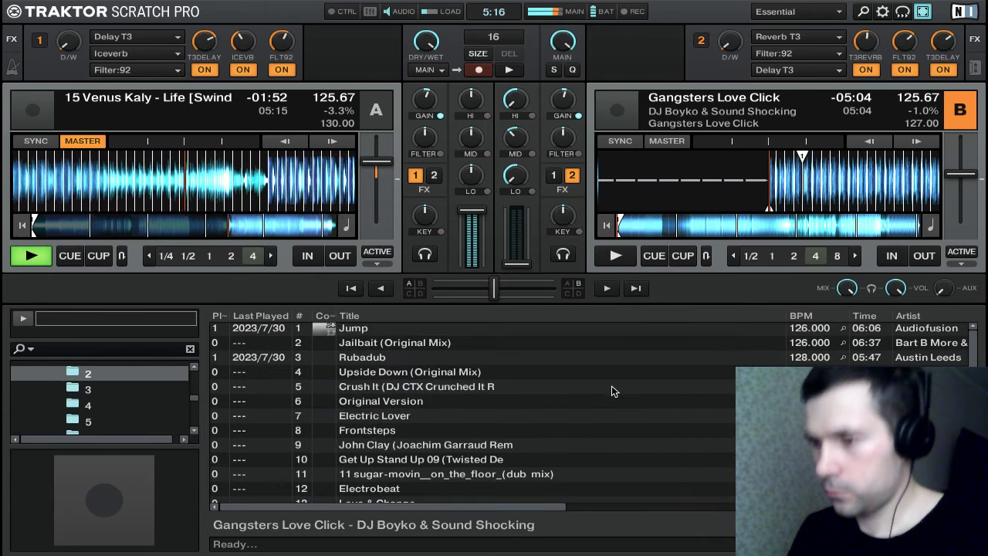
{"action": "scroll", "coordinate": [618, 386], "scroll_direction": "down", "scroll_amount": 8}
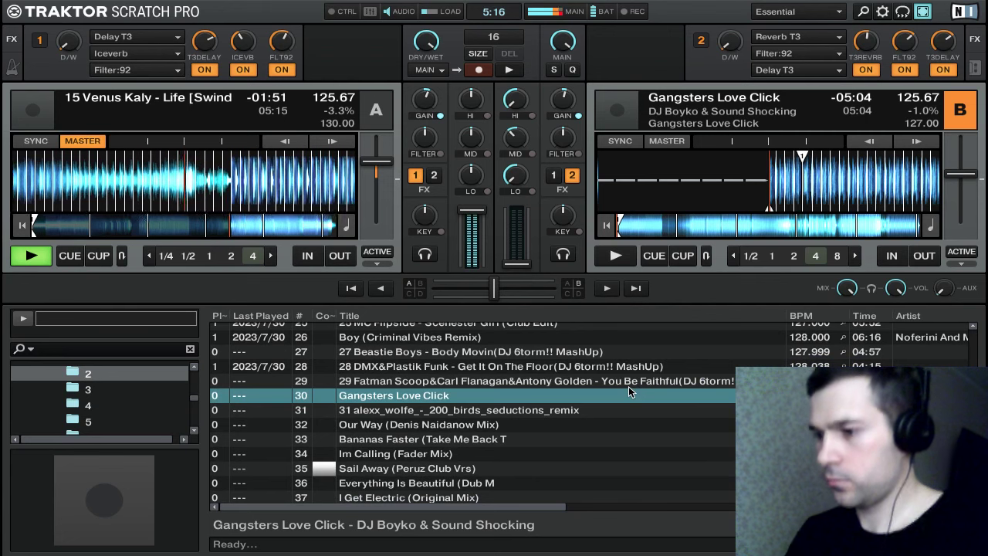
{"action": "key", "text": "l"}
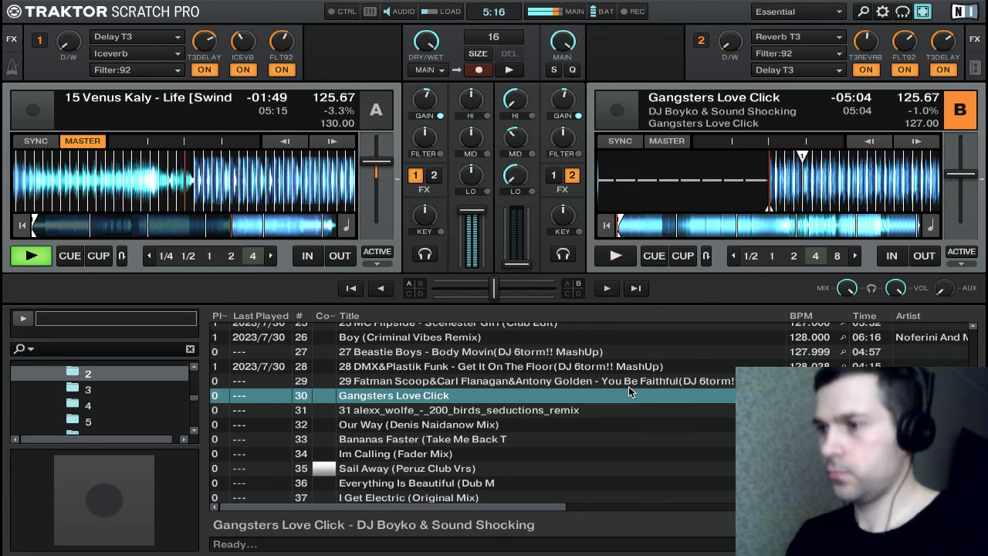
{"action": "key", "text": "k"}
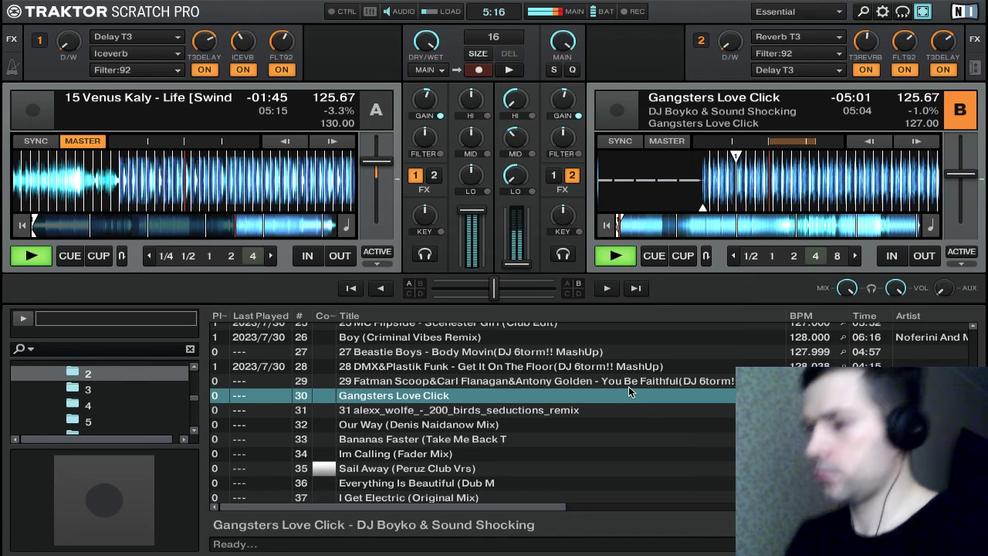
{"action": "key", "text": "l"}
{"action": "key", "text": "l"}
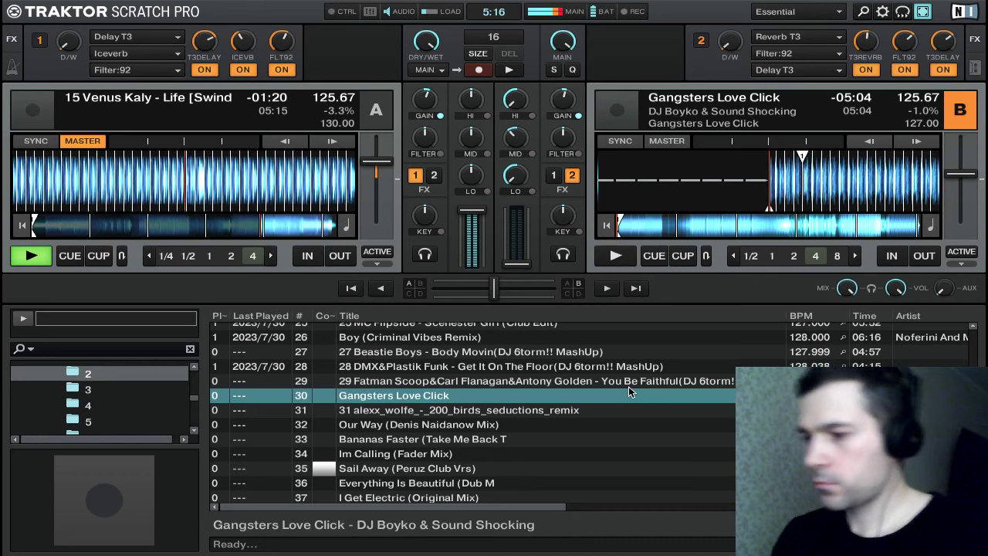
Start deck B from its cue in time with deck A, briefly slowing it to align the beats, and raise its volume to full
{"action": "key", "text": "k"}
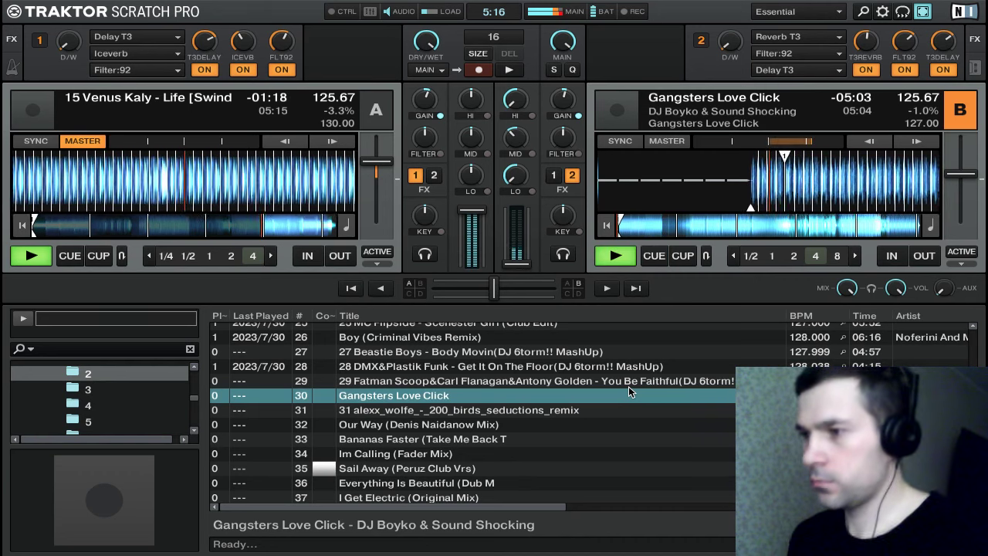
{"action": "key", "text": "j"}
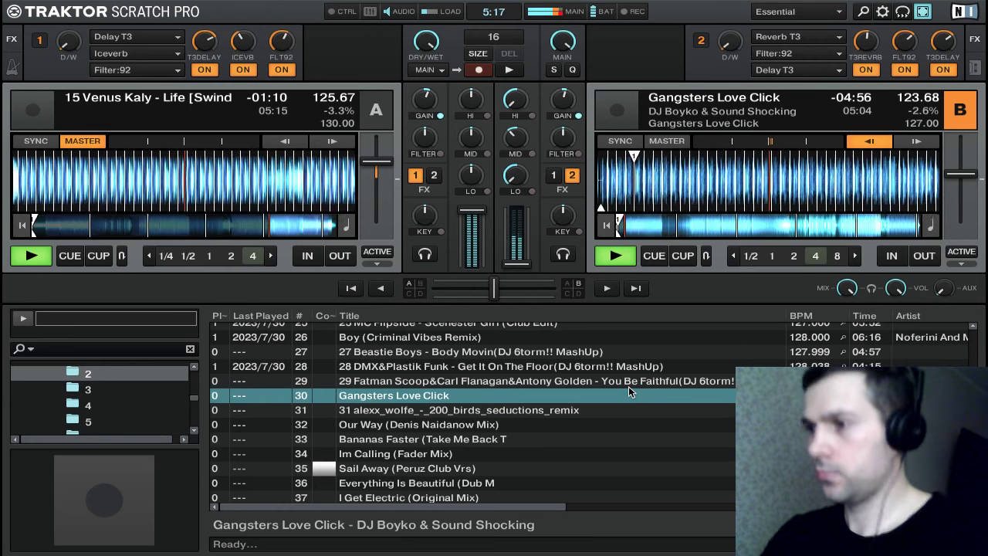
{"action": "key", "text": "k"}
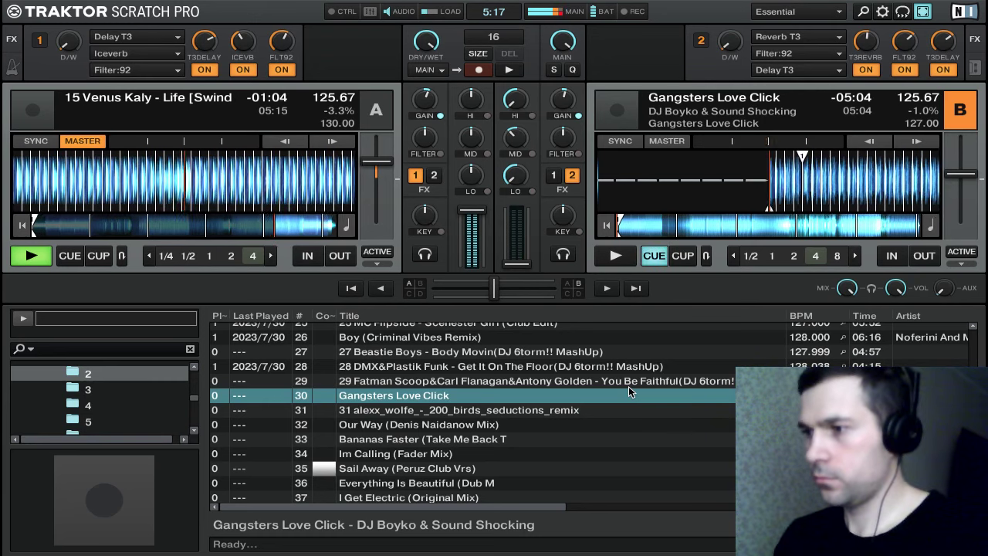
{"action": "key", "text": "F6"}
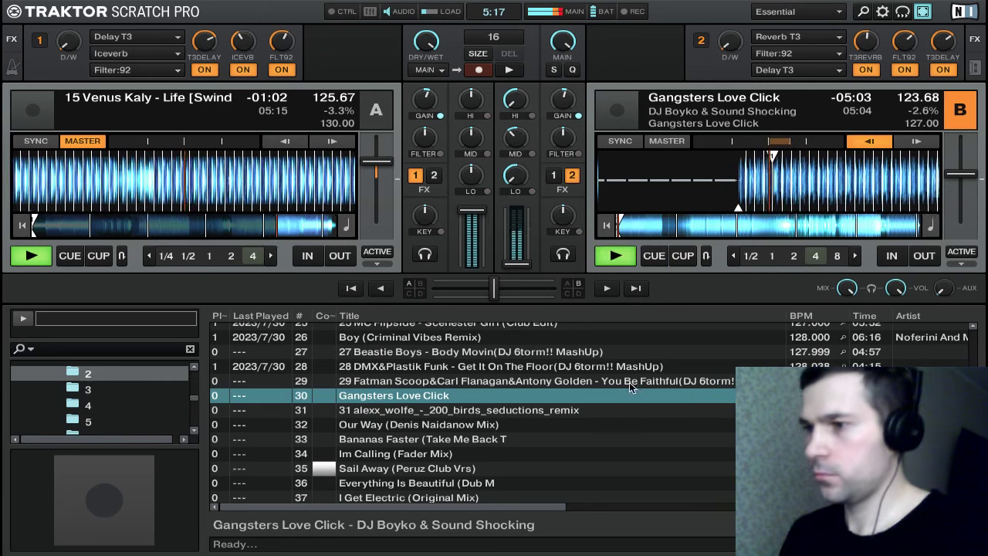
{"action": "mouse_move", "coordinate": [568, 231]}
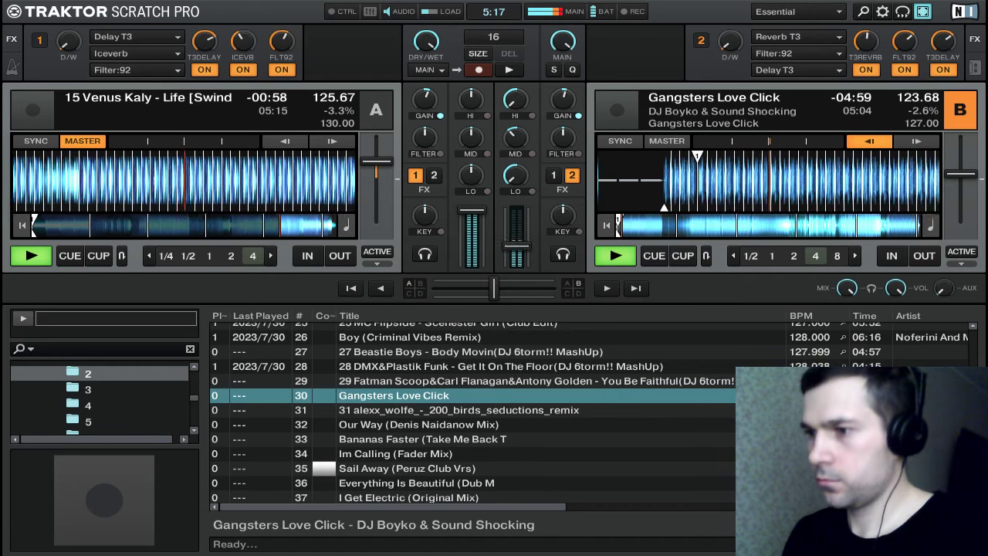
{"action": "left_click_drag", "start_coordinate": [515, 233], "coordinate": [515, 153]}
Restore deck B's high EQ to the neutral centre position and bring its lows partly back up
{"action": "mouse_move", "coordinate": [515, 178]}
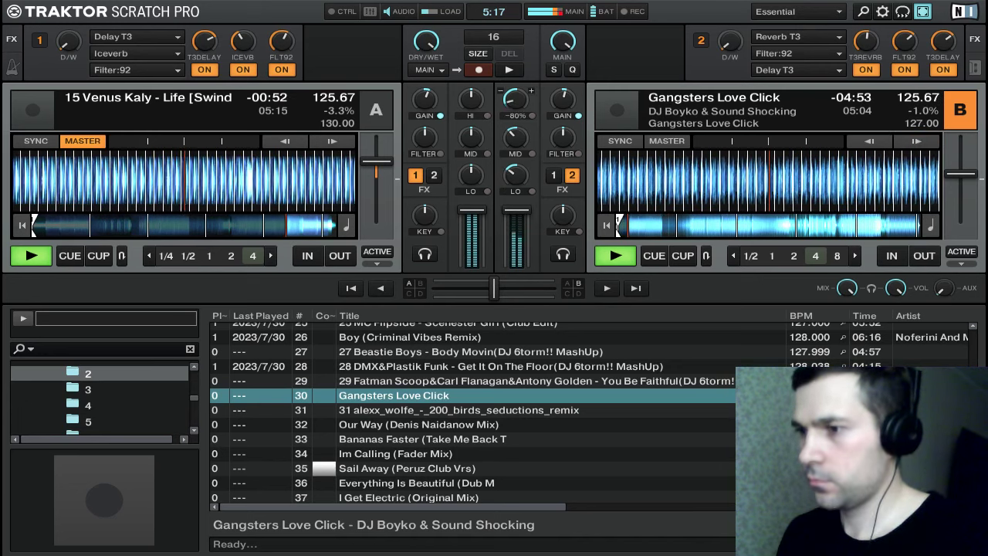
{"action": "left_click_drag", "start_coordinate": [522, 98], "coordinate": [522, 75]}
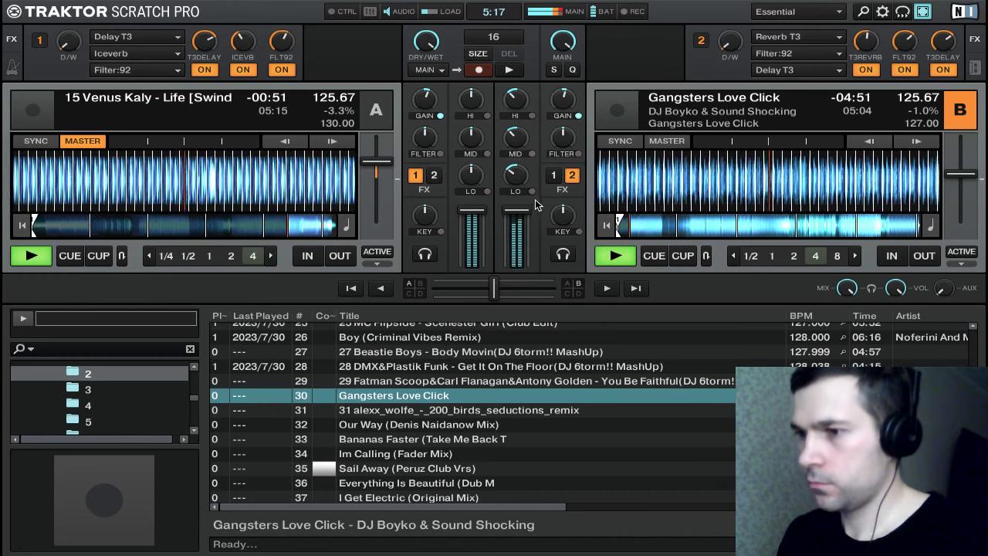
{"action": "left_click_drag", "start_coordinate": [526, 176], "coordinate": [525, 201]}
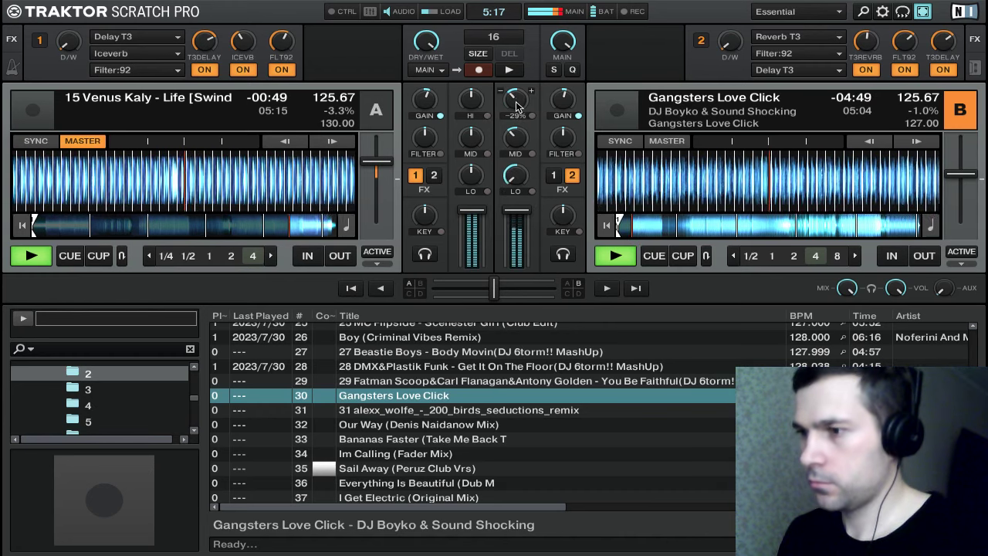
{"action": "left_click_drag", "start_coordinate": [515, 178], "coordinate": [515, 189]}
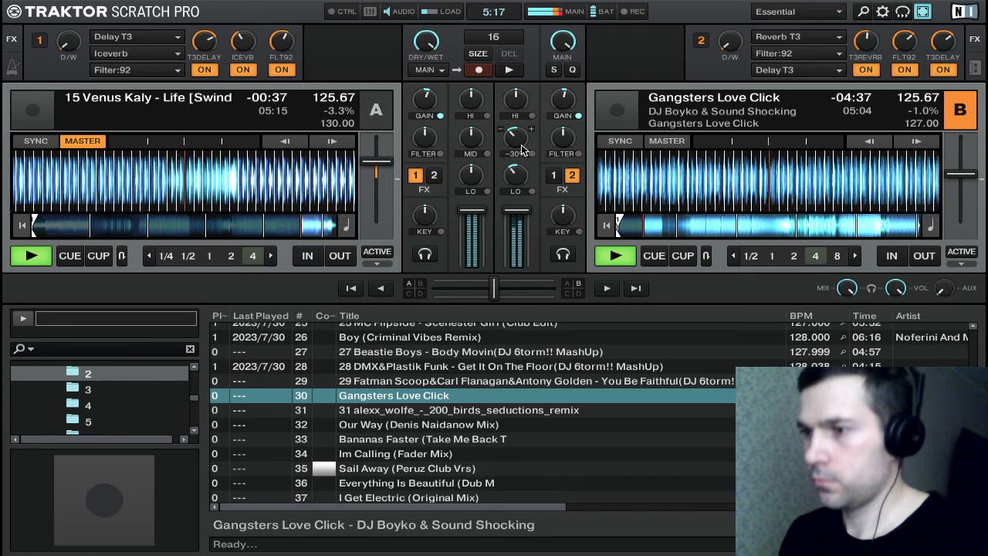
Cut deck B's low EQ fully and bring it back up to about -2%, restoring its mid EQ to neutral
{"action": "left_click_drag", "start_coordinate": [517, 169], "coordinate": [517, 207]}
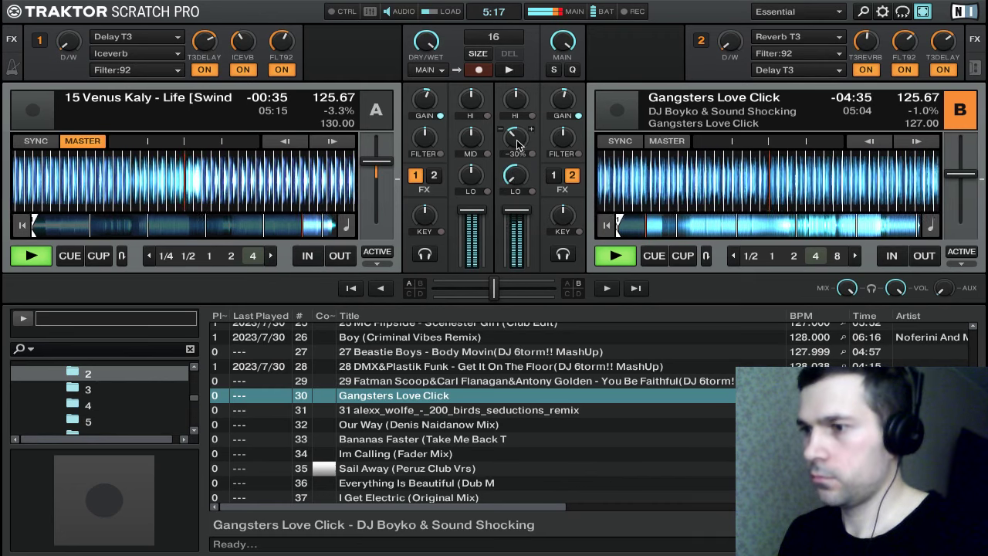
{"action": "left_click_drag", "start_coordinate": [517, 177], "coordinate": [516, 160]}
{"action": "scroll", "coordinate": [511, 176], "scroll_direction": "up", "scroll_amount": 8}
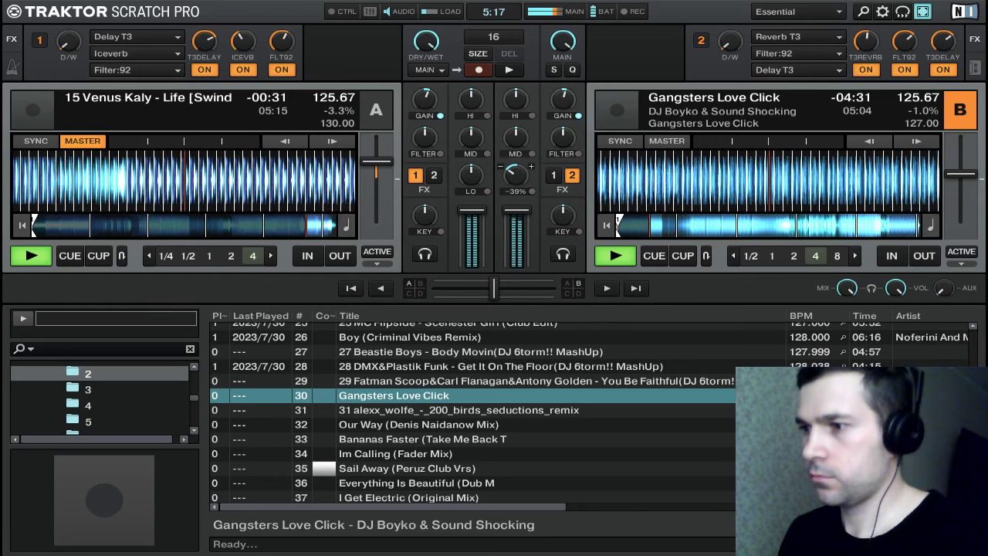
{"action": "scroll", "coordinate": [516, 176], "scroll_direction": "up", "scroll_amount": 3}
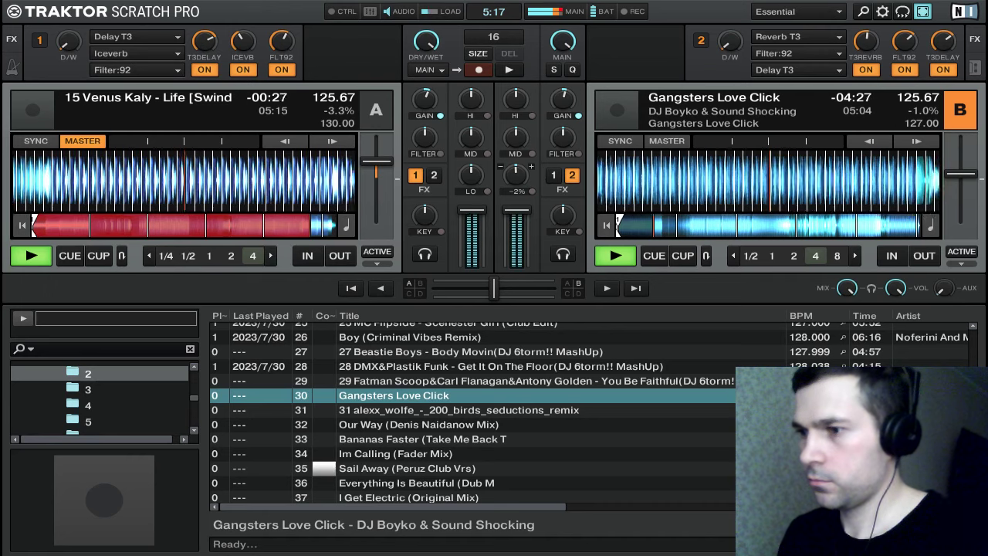
Cut deck B's lows again, raise them gradually, and reset the low EQ to 0%
{"action": "scroll", "coordinate": [516, 179], "scroll_direction": "down", "scroll_amount": 20}
{"action": "scroll", "coordinate": [516, 179], "scroll_direction": "up", "scroll_amount": 7}
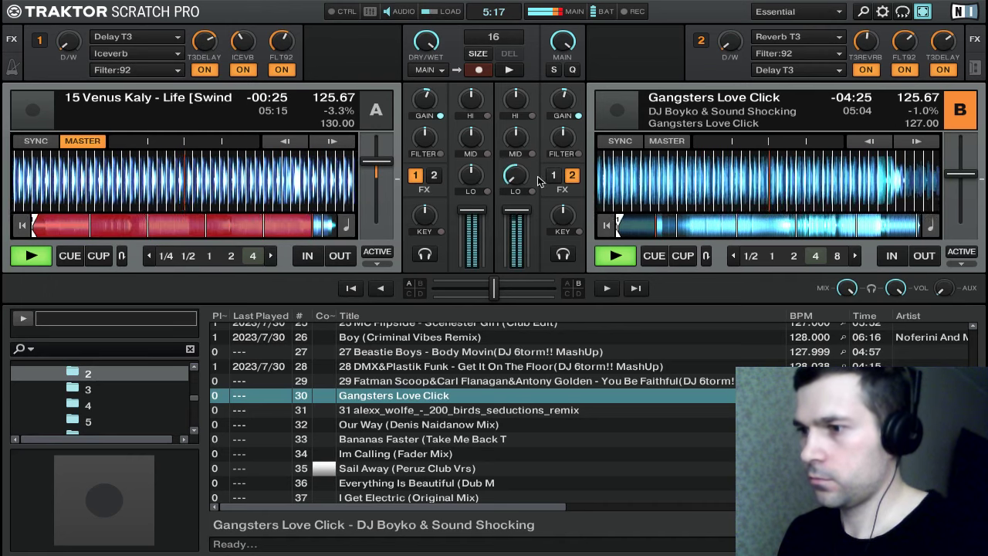
{"action": "scroll", "coordinate": [516, 176], "scroll_direction": "up", "scroll_amount": 7}
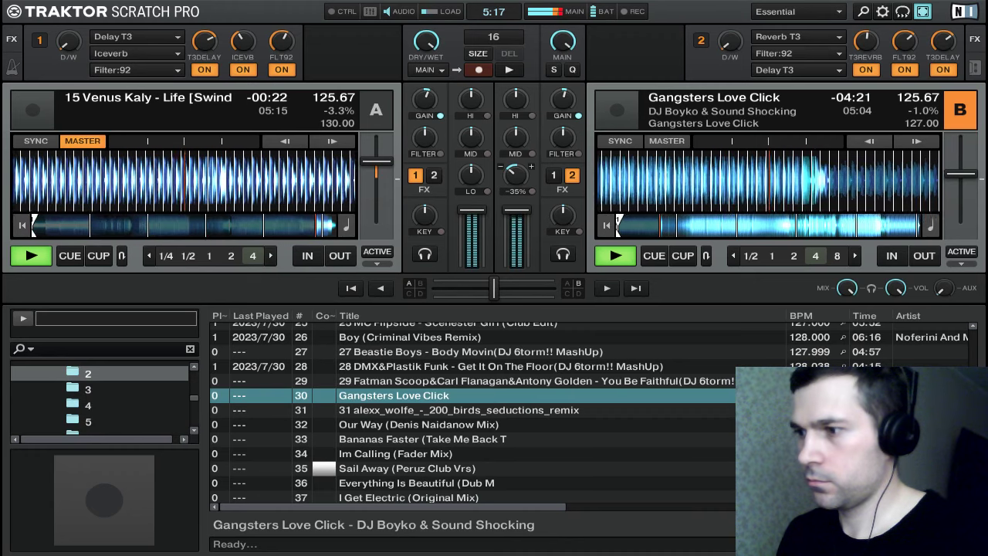
{"action": "double_click", "coordinate": [515, 171]}
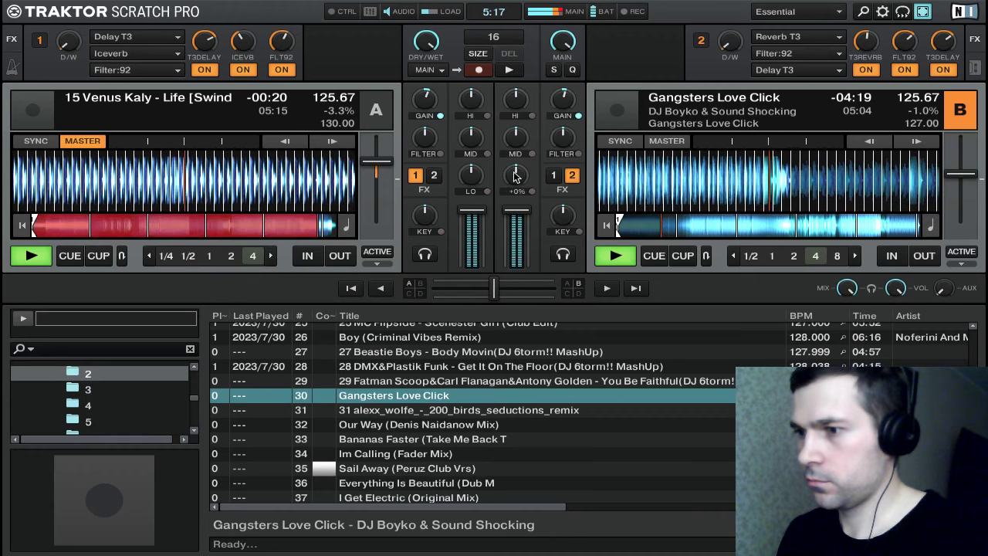
Cut deck A's low, mid and high EQ fully, and raise deck B's gain to about +3.9 dB
{"action": "left_click_drag", "start_coordinate": [483, 169], "coordinate": [483, 232]}
{"action": "left_click_drag", "start_coordinate": [485, 142], "coordinate": [484, 204]}
{"action": "scroll", "coordinate": [471, 99], "scroll_direction": "down", "scroll_amount": 8}
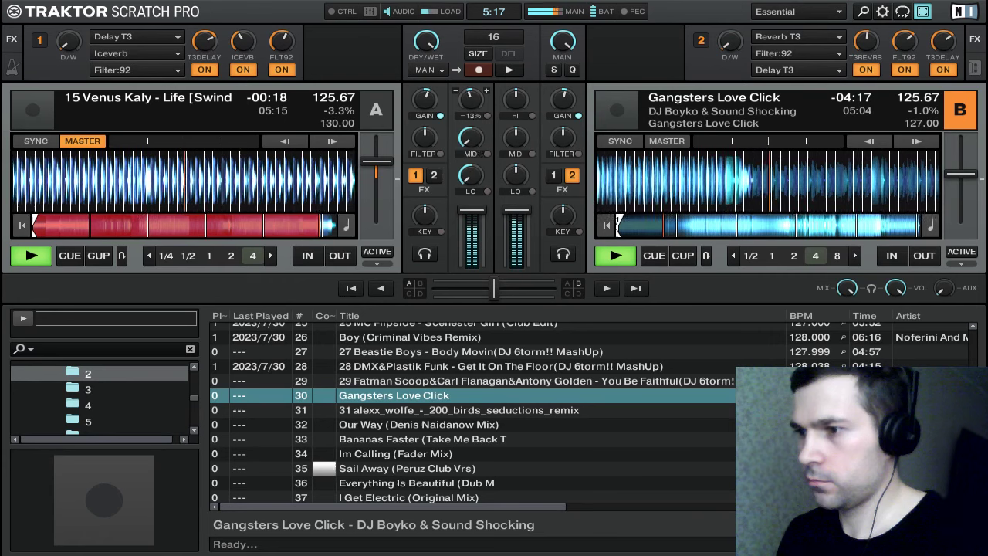
{"action": "scroll", "coordinate": [469, 98], "scroll_direction": "down", "scroll_amount": 4}
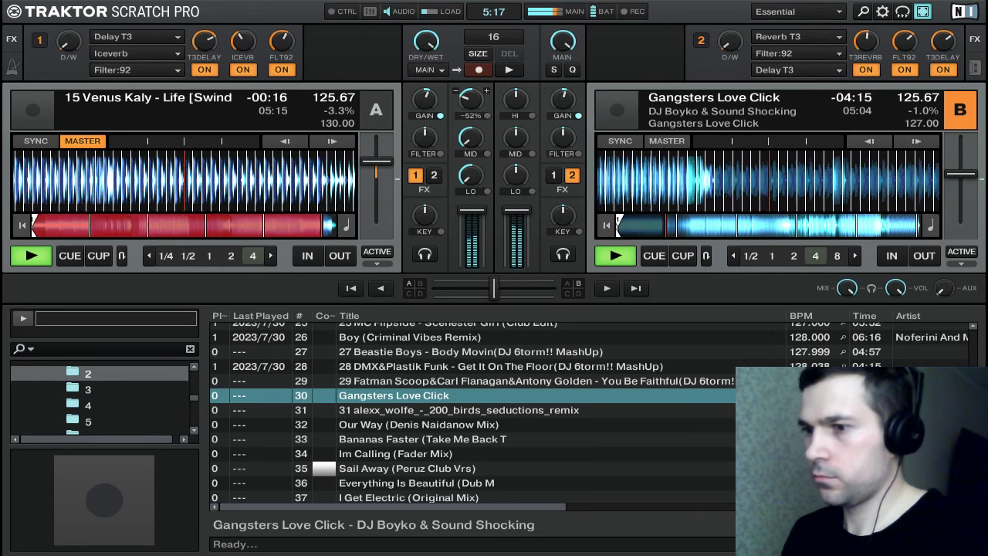
{"action": "scroll", "coordinate": [470, 98], "scroll_direction": "down", "scroll_amount": 2}
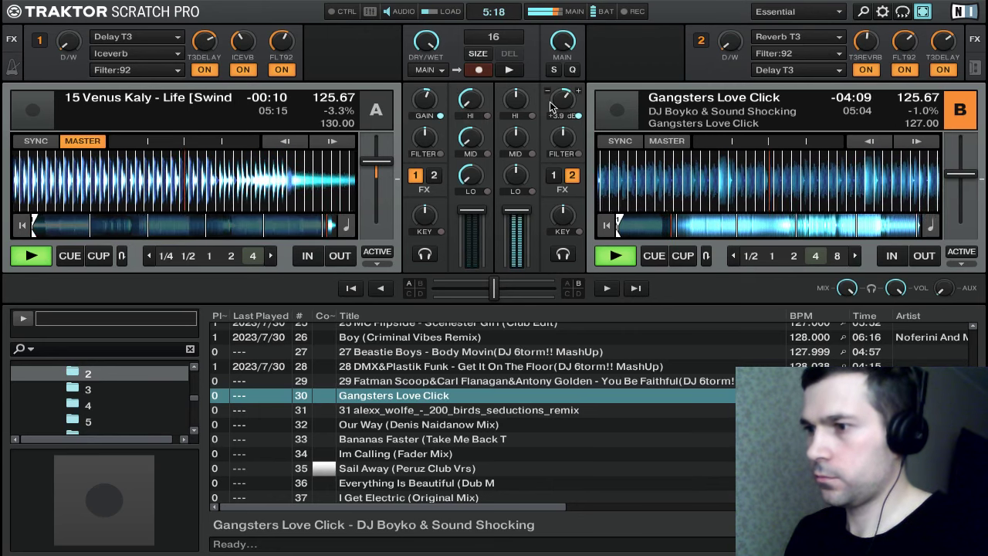
Fade deck A's volume out and stop it back at its start, setting its mid EQ to about -25%
{"action": "left_click_drag", "start_coordinate": [473, 216], "coordinate": [472, 264]}
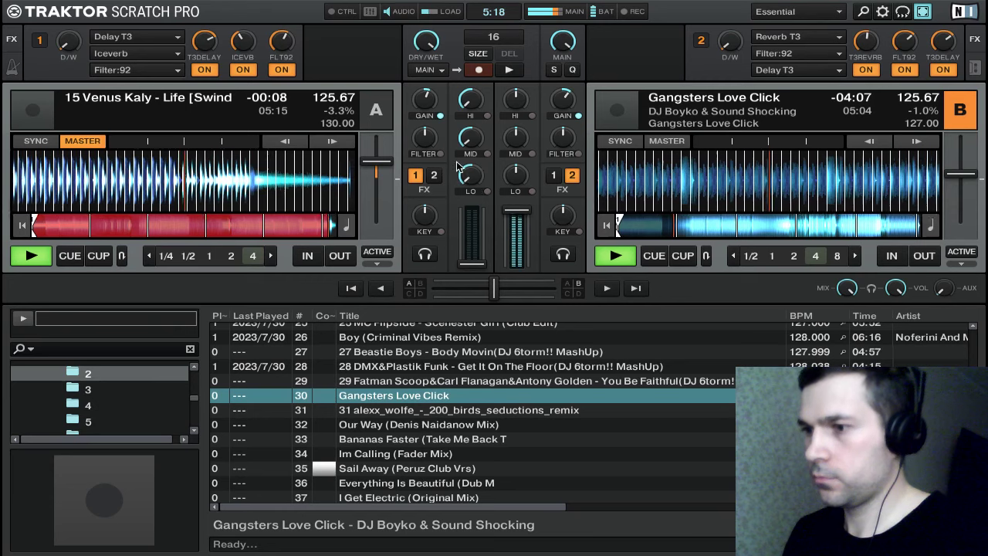
{"action": "scroll", "coordinate": [471, 138], "scroll_direction": "down", "scroll_amount": 4}
{"action": "key", "text": "q"}
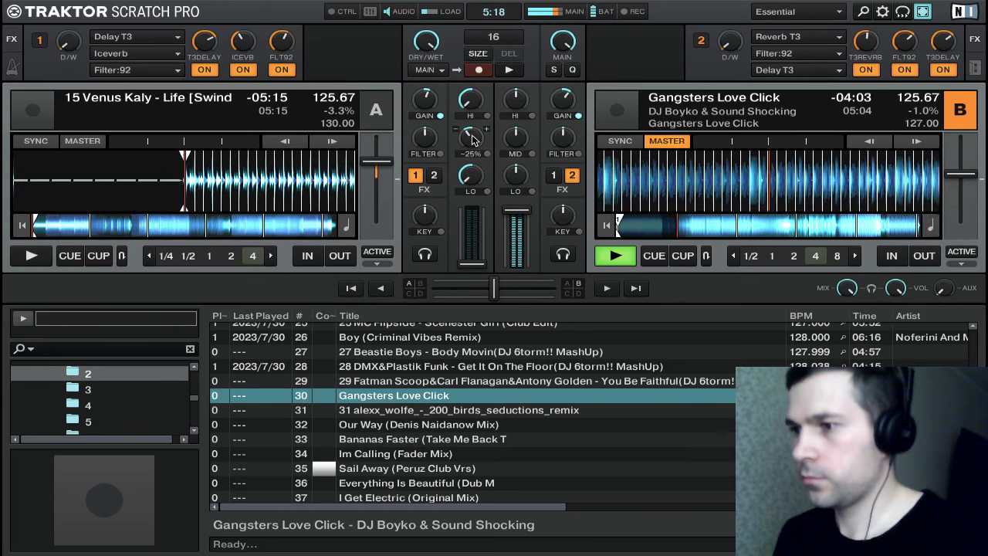
{"action": "scroll", "coordinate": [564, 98], "scroll_direction": "up", "scroll_amount": 3}
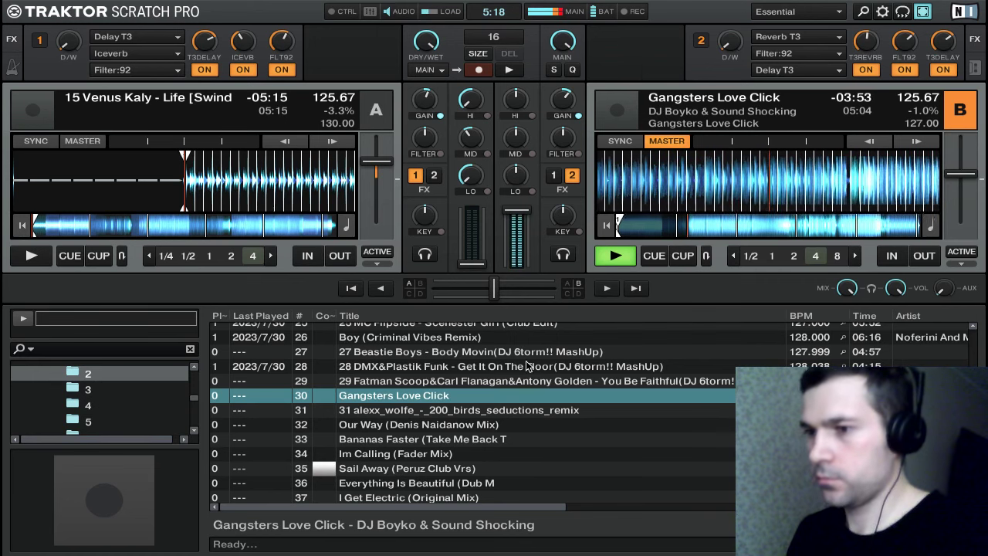
Find "My People feat. Junior Red" in folder 1, load it onto deck A, and match its tempo to 125.67 BPM
{"action": "scroll", "coordinate": [526, 361], "scroll_direction": "up", "scroll_amount": 3}
{"action": "scroll", "coordinate": [547, 370], "scroll_direction": "down", "scroll_amount": 2}
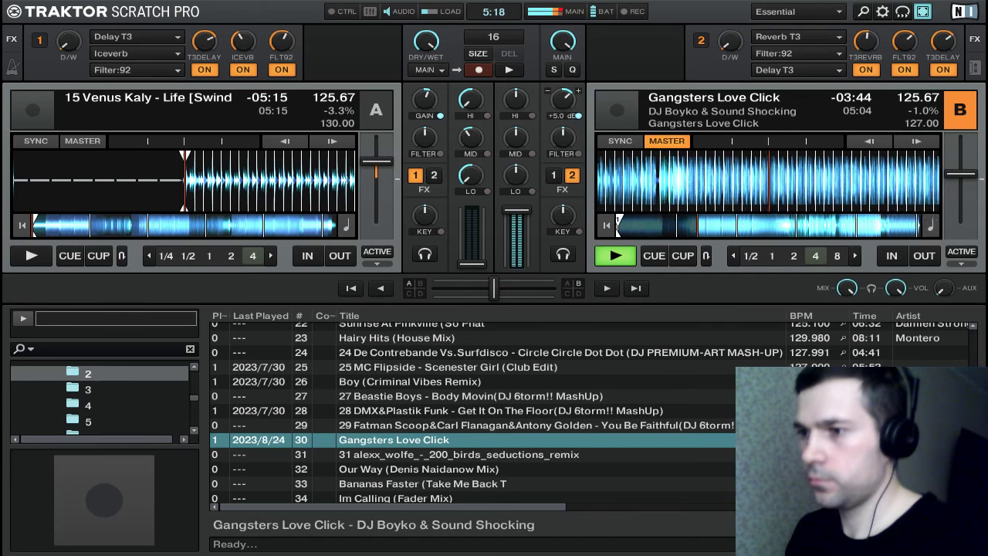
{"action": "left_click", "coordinate": [541, 367]}
{"action": "scroll", "coordinate": [543, 410], "scroll_direction": "down", "scroll_amount": 2}
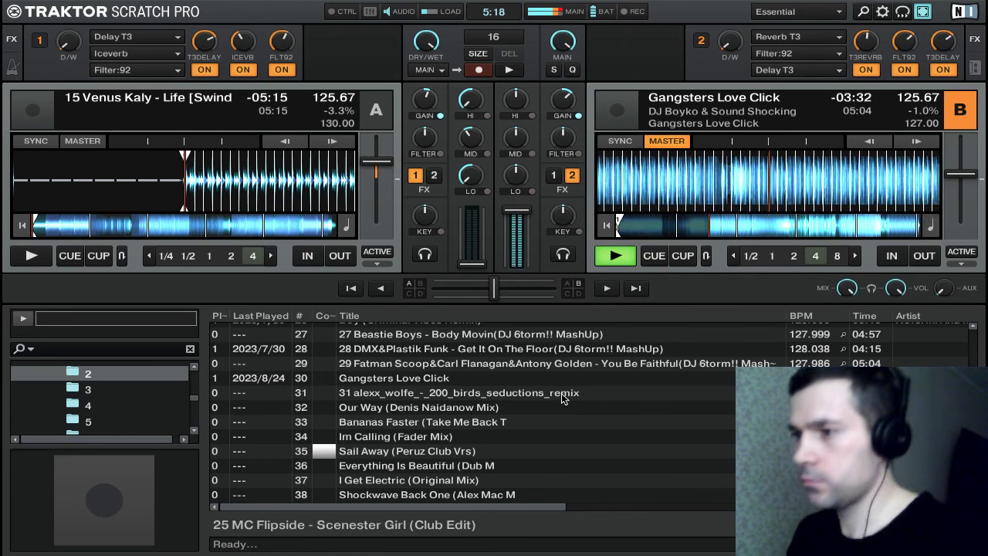
{"action": "scroll", "coordinate": [104, 400], "scroll_direction": "up", "scroll_amount": 1}
{"action": "left_click", "coordinate": [110, 375]}
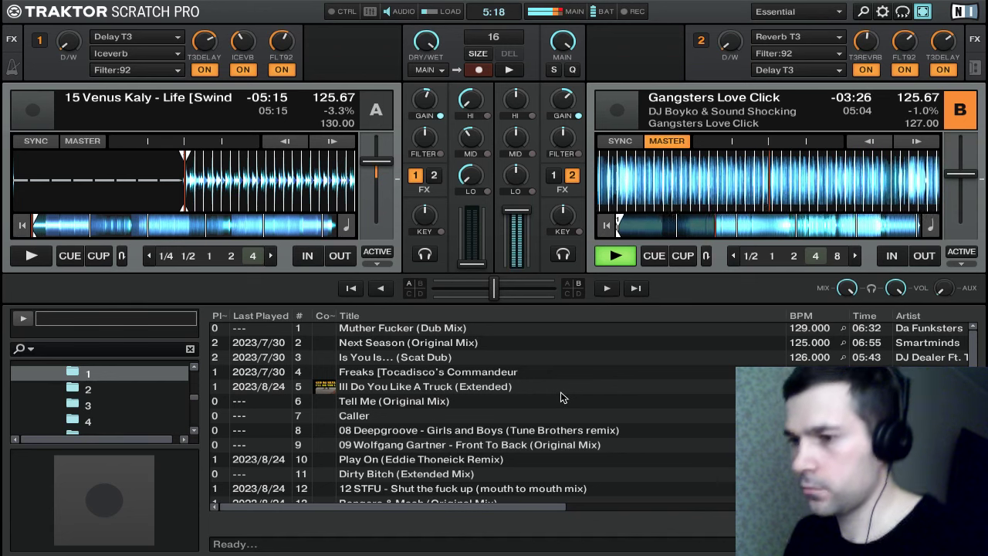
{"action": "scroll", "coordinate": [562, 397], "scroll_direction": "down", "scroll_amount": 1}
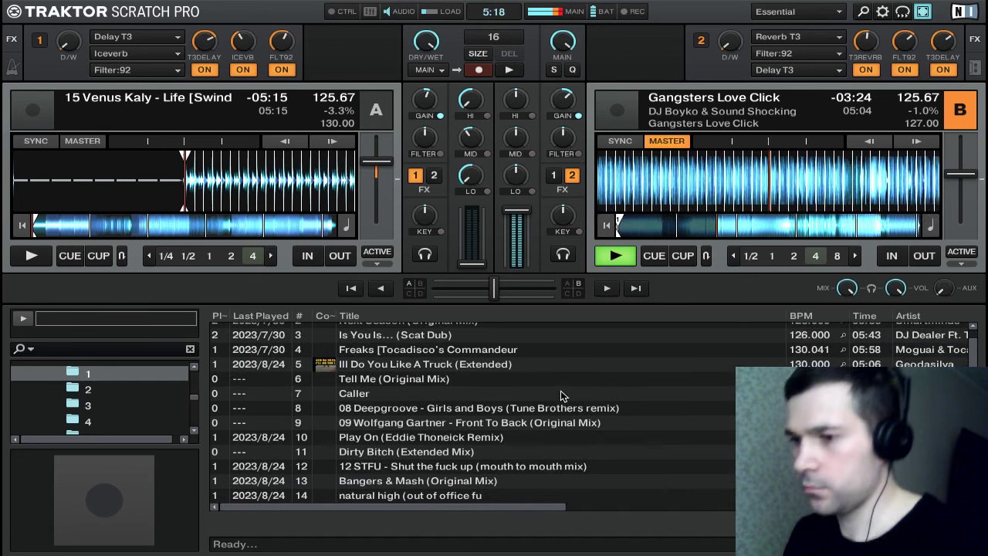
{"action": "scroll", "coordinate": [563, 463], "scroll_direction": "down", "scroll_amount": 3}
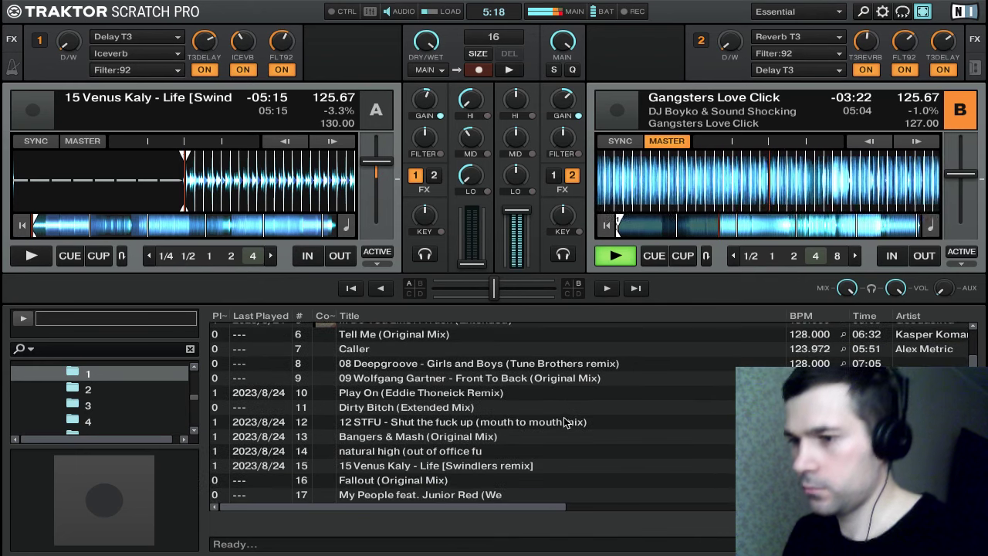
{"action": "left_click", "coordinate": [577, 466]}
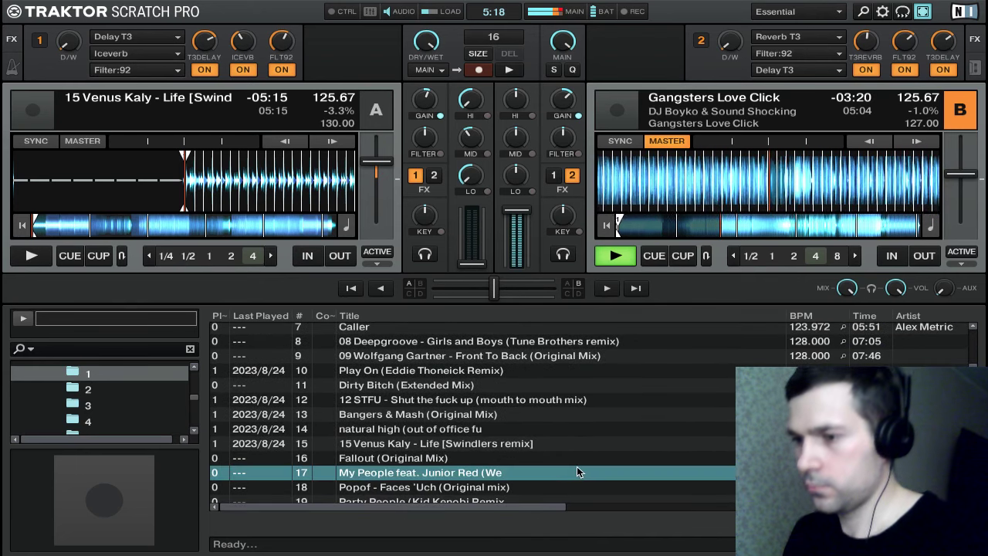
{"action": "key", "text": "ctrl+Left"}
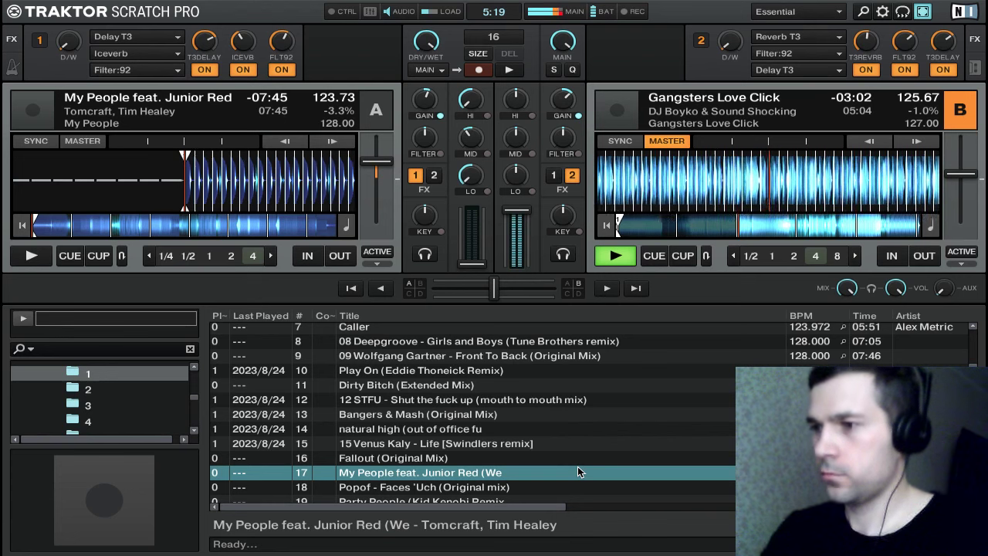
{"action": "key", "text": "a"}
{"action": "key", "text": "s"}
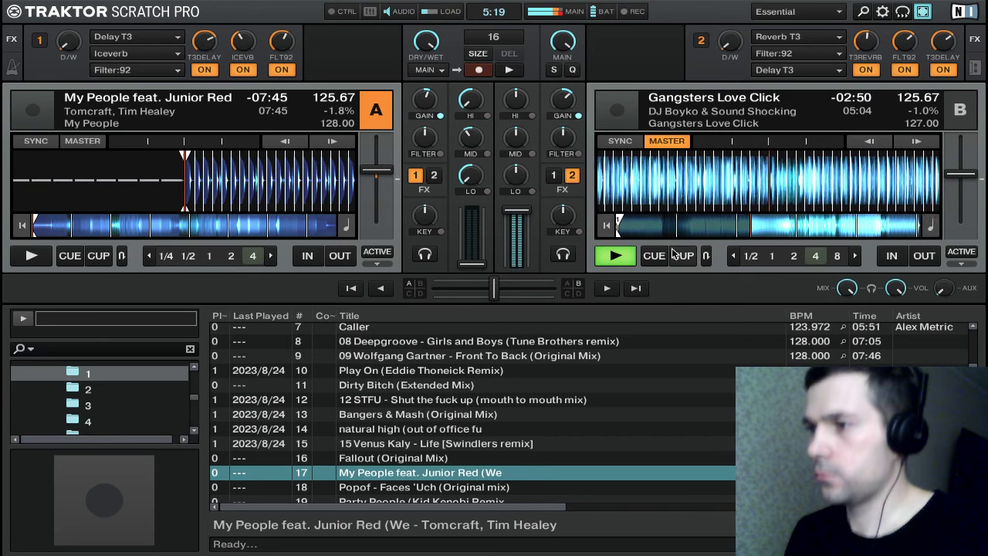
Sweep effects unit 2's dry/wet up to about 26% on deck B and bring it back to 0%
{"action": "mouse_move", "coordinate": [731, 42]}
{"action": "left_mouse_down"}
{"action": "mouse_move", "coordinate": [731, 22]}
{"action": "mouse_move", "coordinate": [731, 46]}
{"action": "left_mouse_up"}
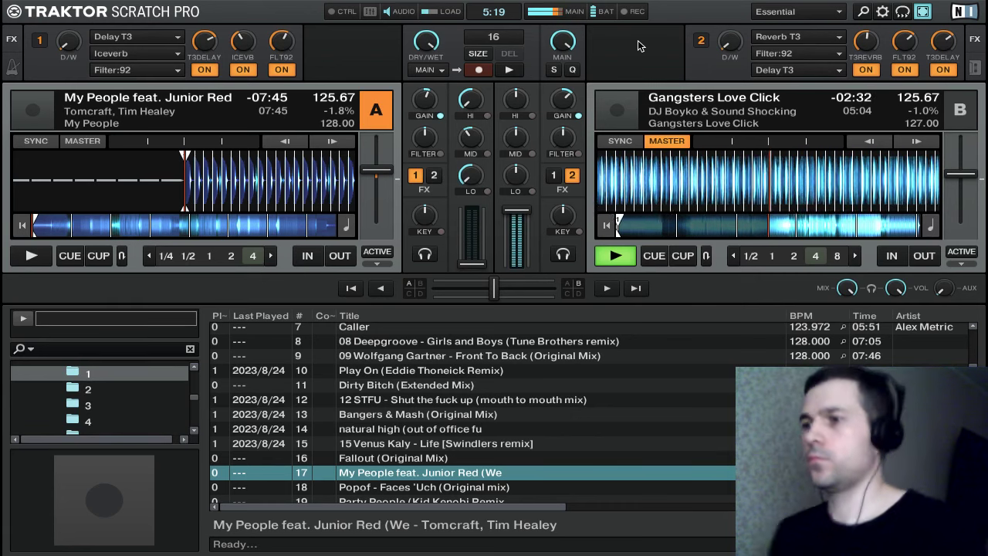
{"action": "mouse_move", "coordinate": [731, 41]}
{"action": "left_mouse_down"}
{"action": "mouse_move", "coordinate": [730, 24]}
{"action": "mouse_move", "coordinate": [729, 34]}
{"action": "left_mouse_up"}
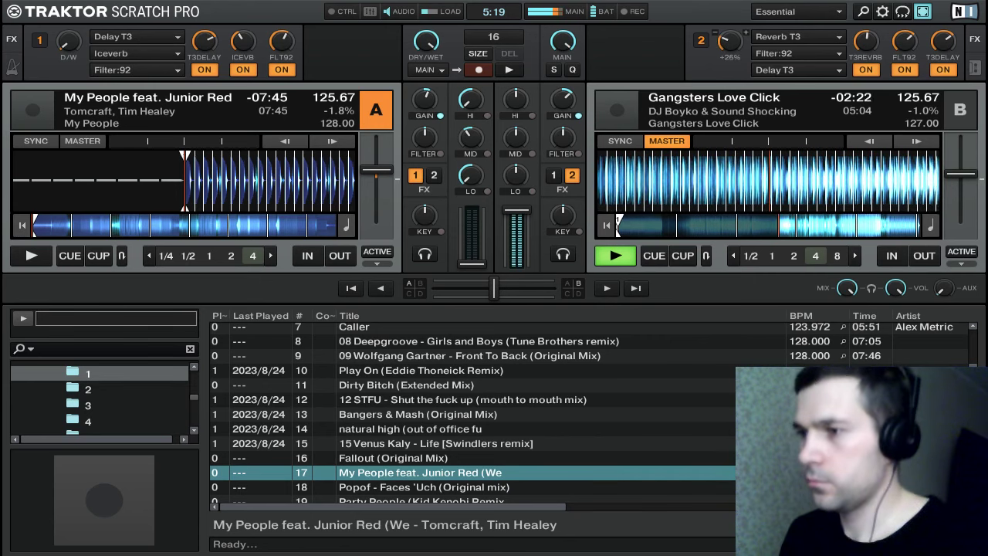
{"action": "left_click_drag", "start_coordinate": [730, 34], "coordinate": [730, 43]}
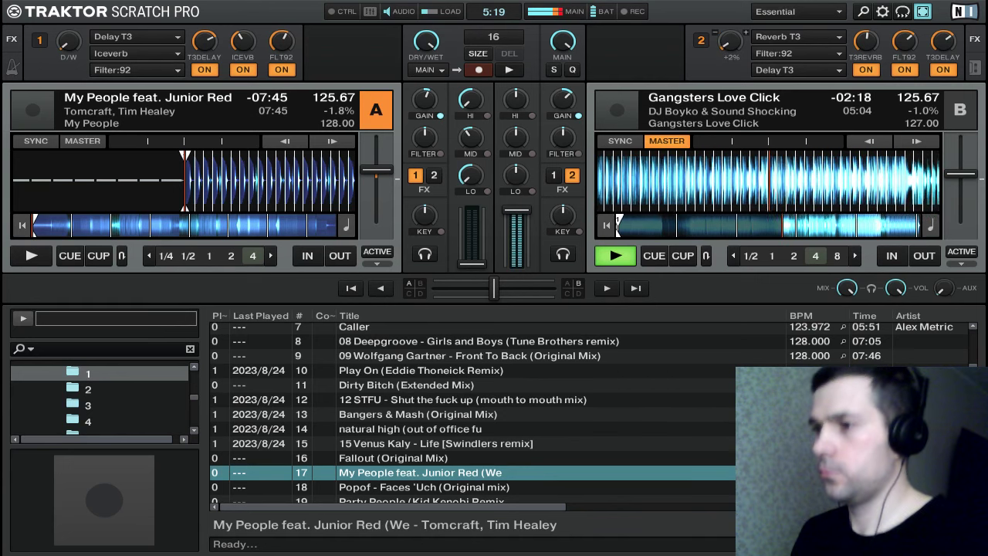
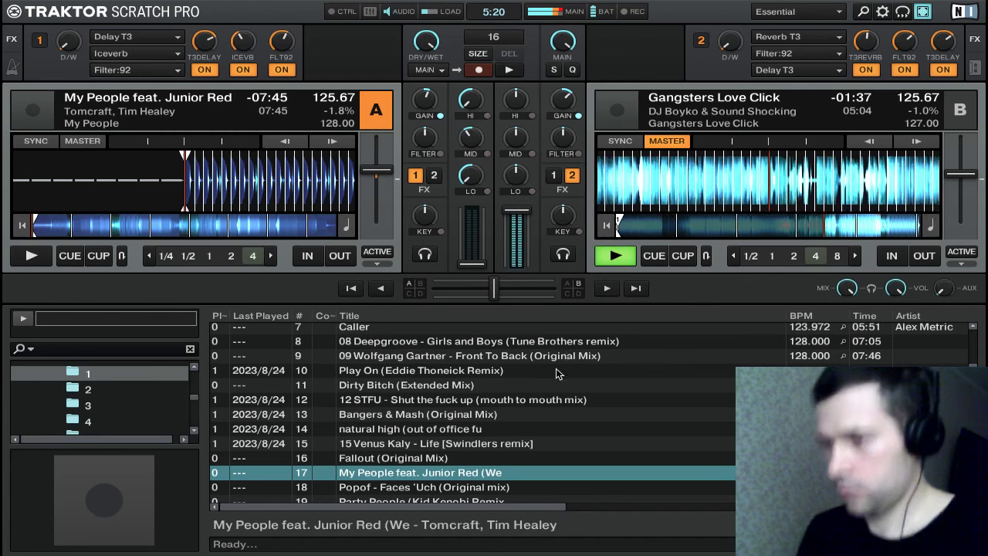
{"action": "scroll", "coordinate": [576, 382], "scroll_direction": "down", "scroll_amount": 1}
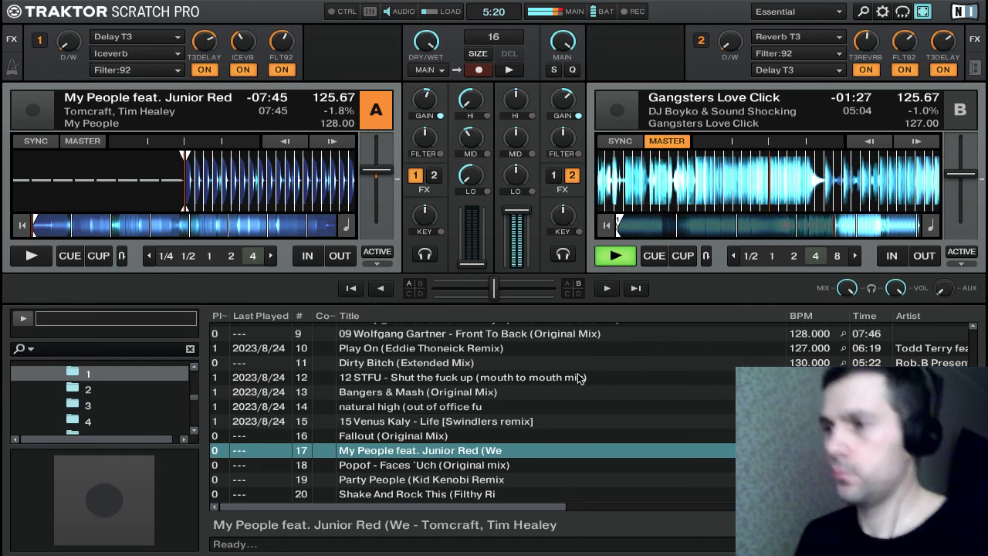
{"action": "mouse_move", "coordinate": [729, 41]}
{"action": "left_mouse_down"}
{"action": "mouse_move", "coordinate": [728, 25]}
{"action": "mouse_move", "coordinate": [729, 53]}
{"action": "left_mouse_up"}
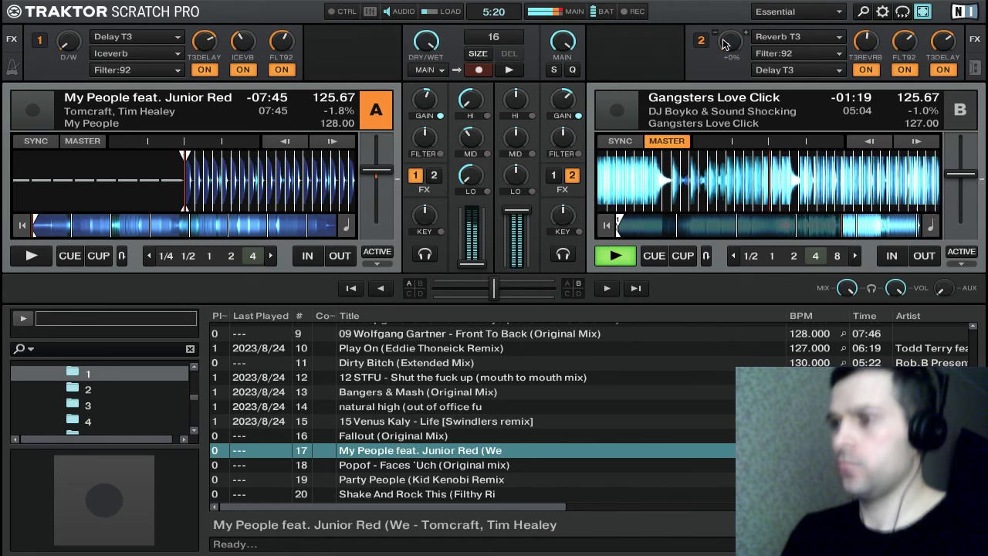
Start deck A from its cue, nudge its tempo to align with deck B, and raise its volume to full
{"action": "key", "text": "c"}
{"action": "key", "text": "space"}
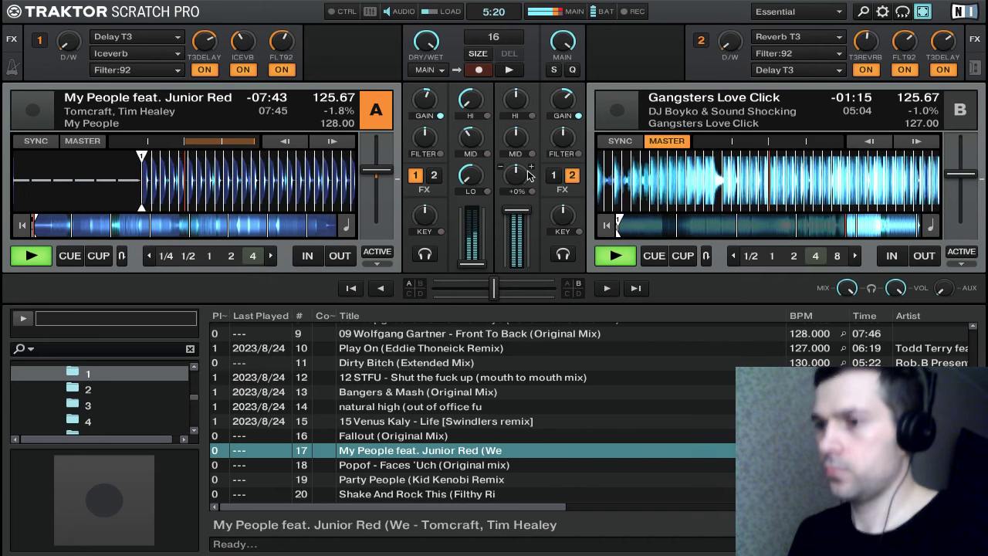
{"action": "key", "text": "Right"}
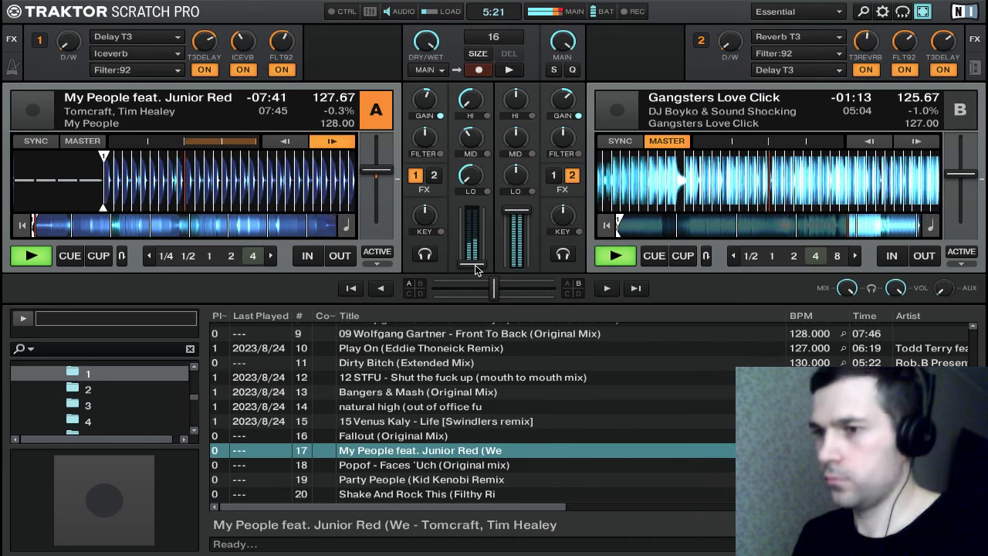
{"action": "key", "text": "Left"}
{"action": "left_click_drag", "start_coordinate": [475, 267], "coordinate": [474, 230]}
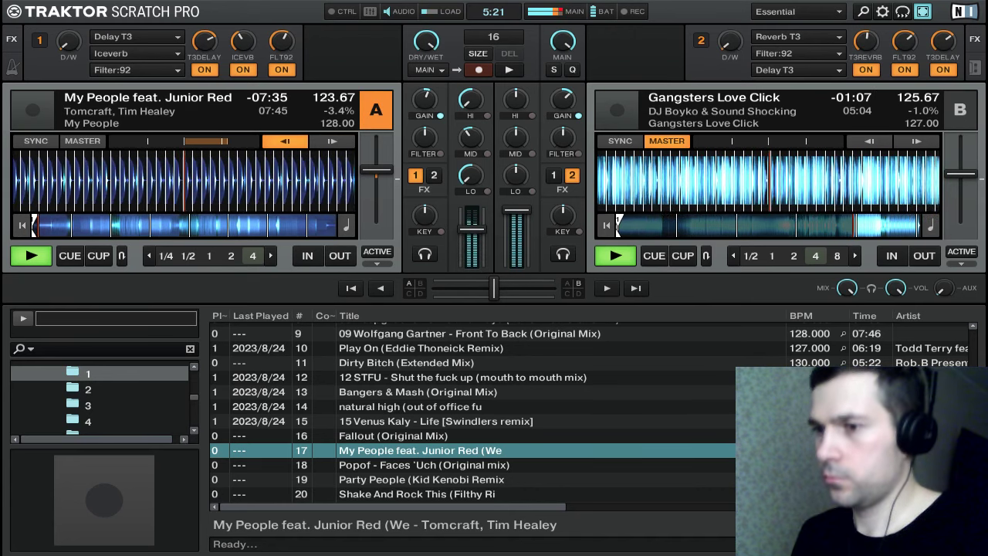
{"action": "left_click_drag", "start_coordinate": [472, 229], "coordinate": [472, 209]}
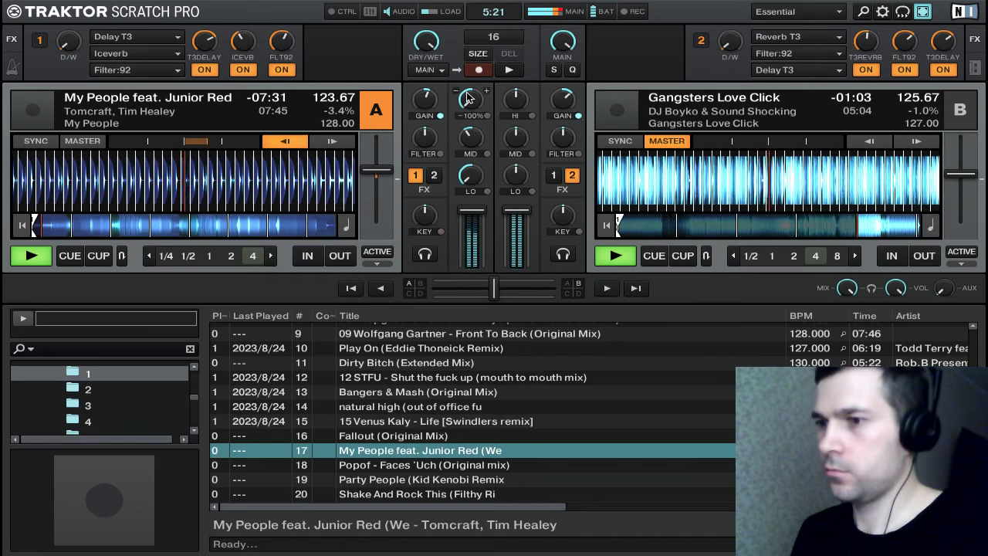
Raise deck A's high EQ to about -40%, and drop its volume to realign the beat before restoring full volume
{"action": "left_click_drag", "start_coordinate": [474, 102], "coordinate": [469, 98]}
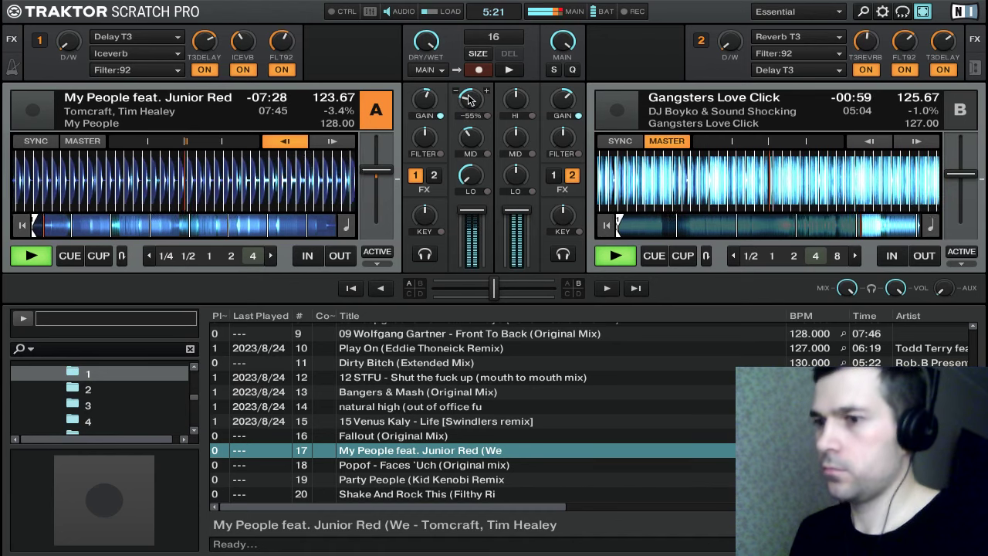
{"action": "key", "text": "w"}
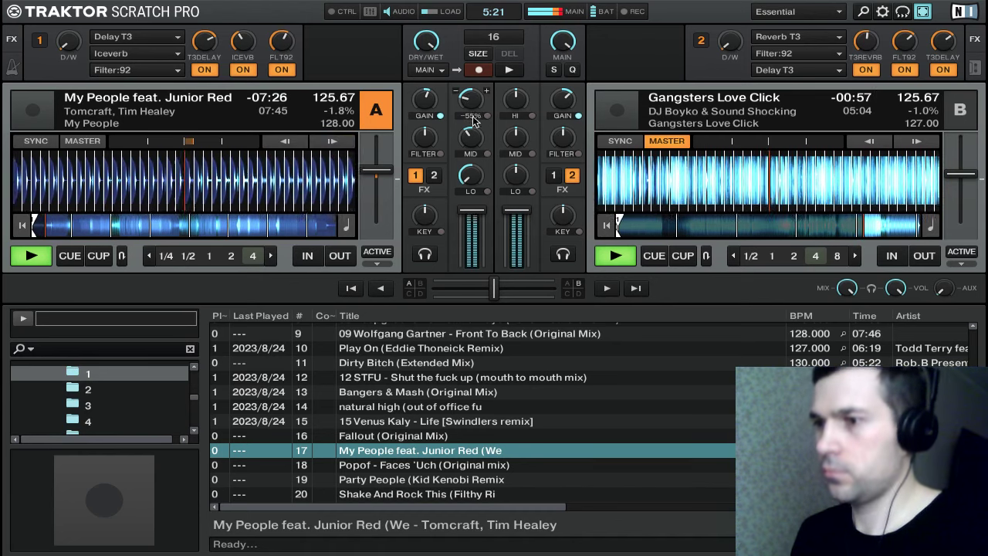
{"action": "scroll", "coordinate": [473, 144], "scroll_direction": "up", "scroll_amount": 2}
{"action": "scroll", "coordinate": [473, 107], "scroll_direction": "up", "scroll_amount": 1}
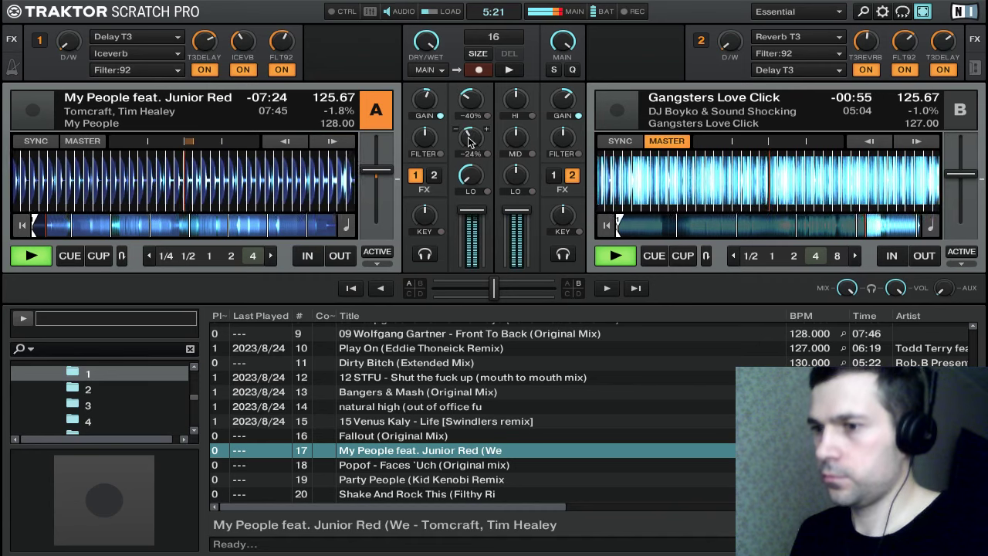
{"action": "left_click_drag", "start_coordinate": [472, 209], "coordinate": [472, 263]}
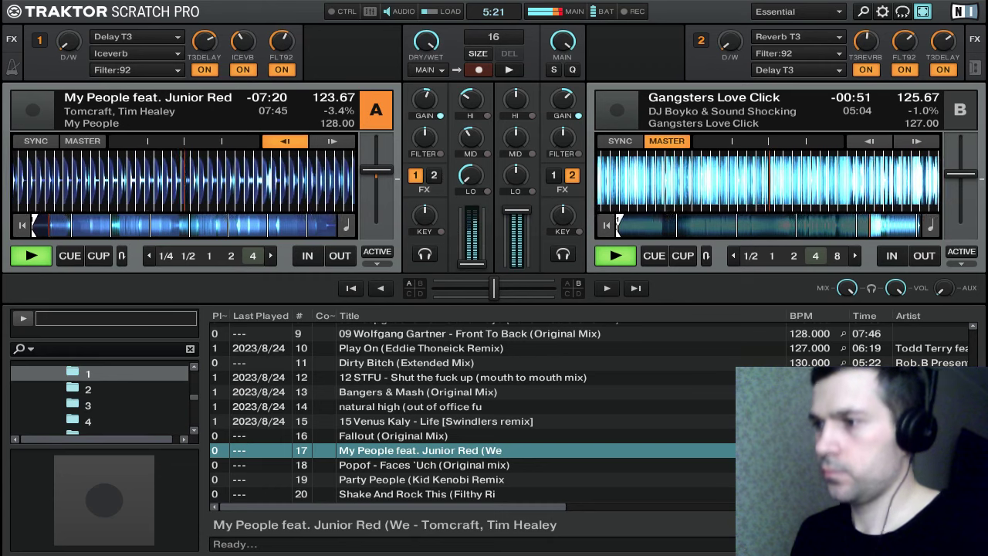
{"action": "left_click_drag", "start_coordinate": [472, 264], "coordinate": [472, 210]}
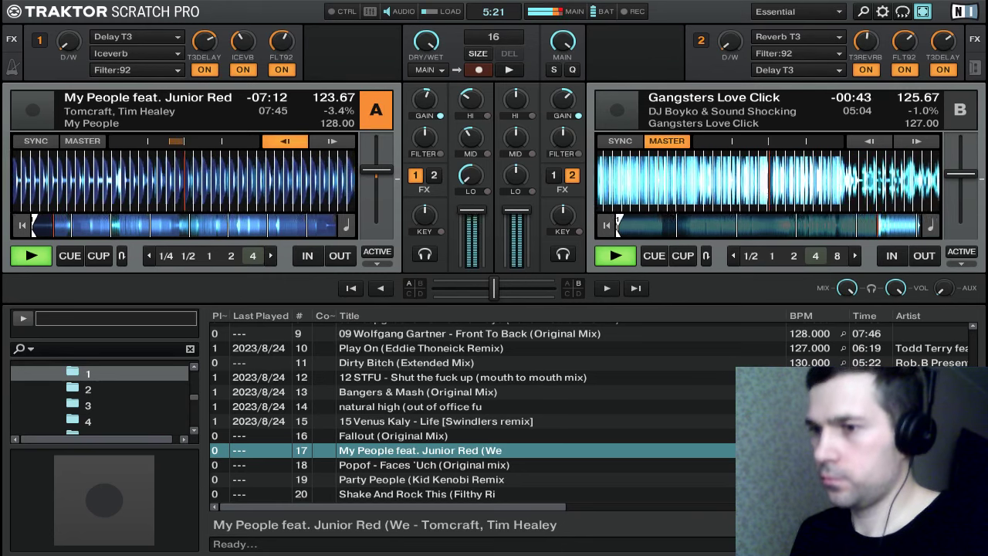
Nudge deck A's tempo to stay aligned with deck B, and raise its mid and high EQ to 0%
{"action": "mouse_move", "coordinate": [466, 159]}
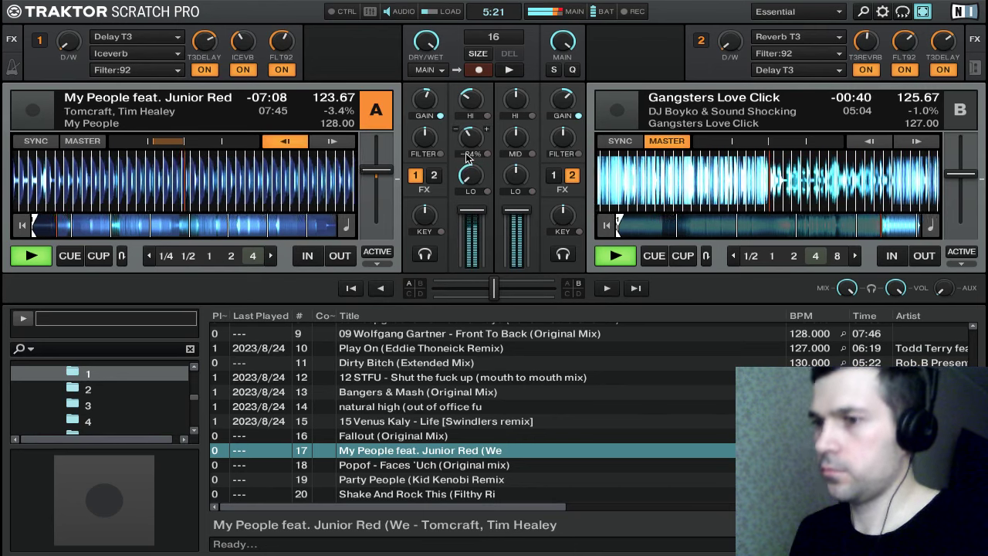
{"action": "key", "text": "Left"}
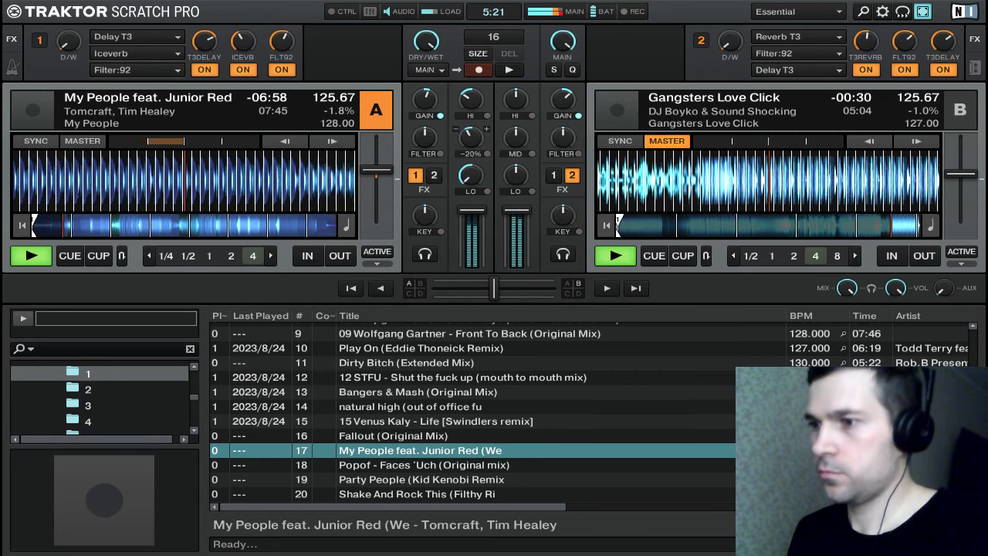
{"action": "left_click_drag", "start_coordinate": [470, 101], "coordinate": [471, 96]}
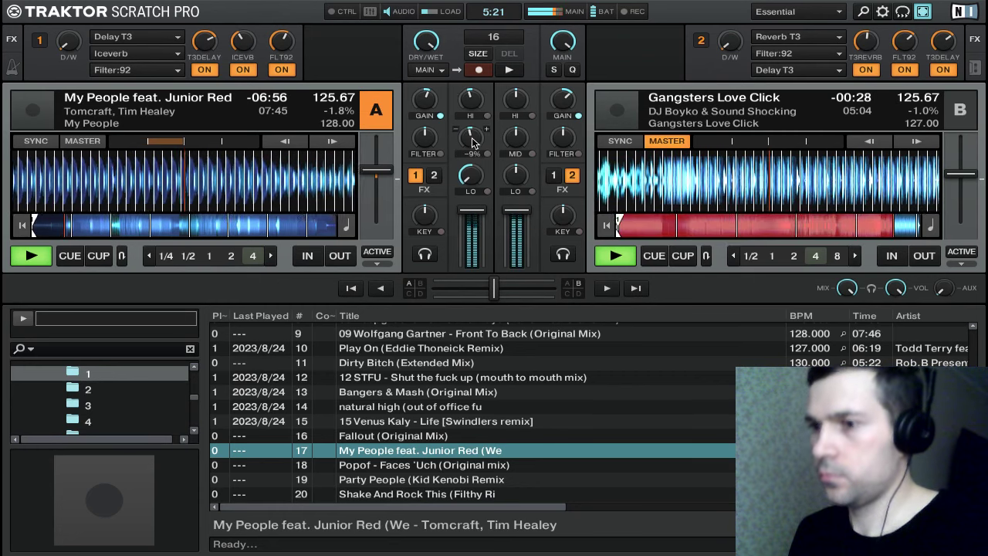
{"action": "left_click_drag", "start_coordinate": [474, 139], "coordinate": [475, 132]}
{"action": "scroll", "coordinate": [477, 105], "scroll_direction": "down", "scroll_amount": 5}
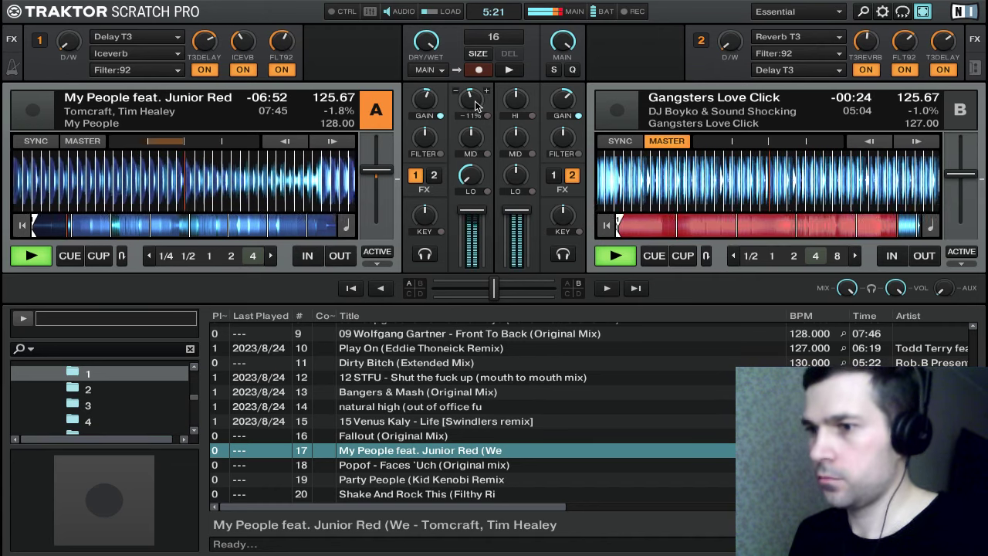
{"action": "double_click", "coordinate": [477, 104]}
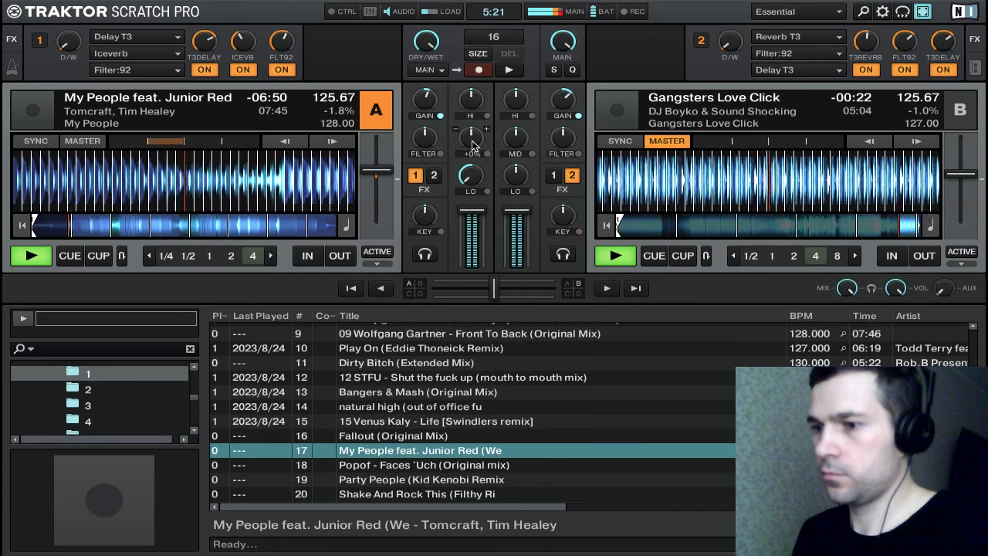
Swap the bass by bringing deck A's low EQ up to 0% and fully cutting deck B's low EQ
{"action": "mouse_move", "coordinate": [477, 179]}
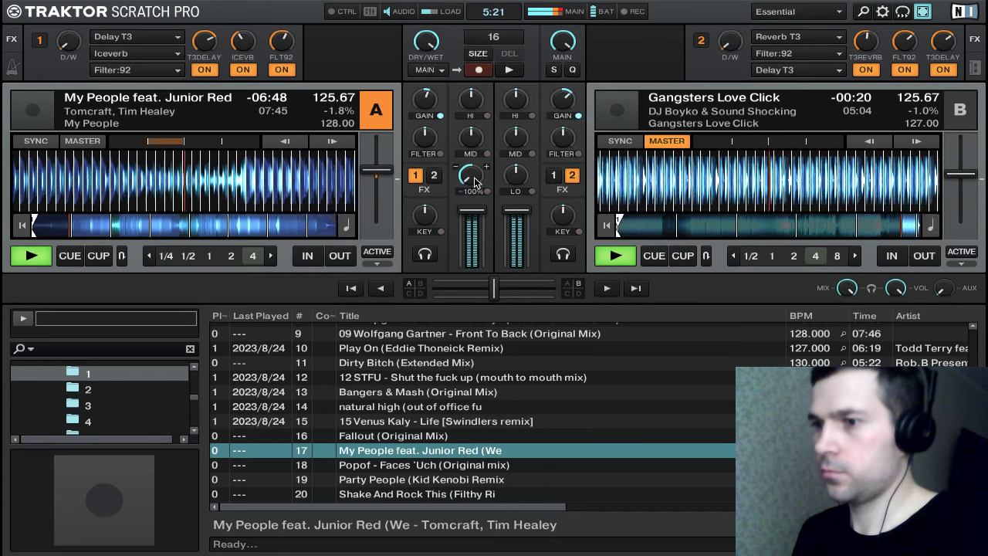
{"action": "scroll", "coordinate": [475, 182], "scroll_direction": "up", "scroll_amount": 4}
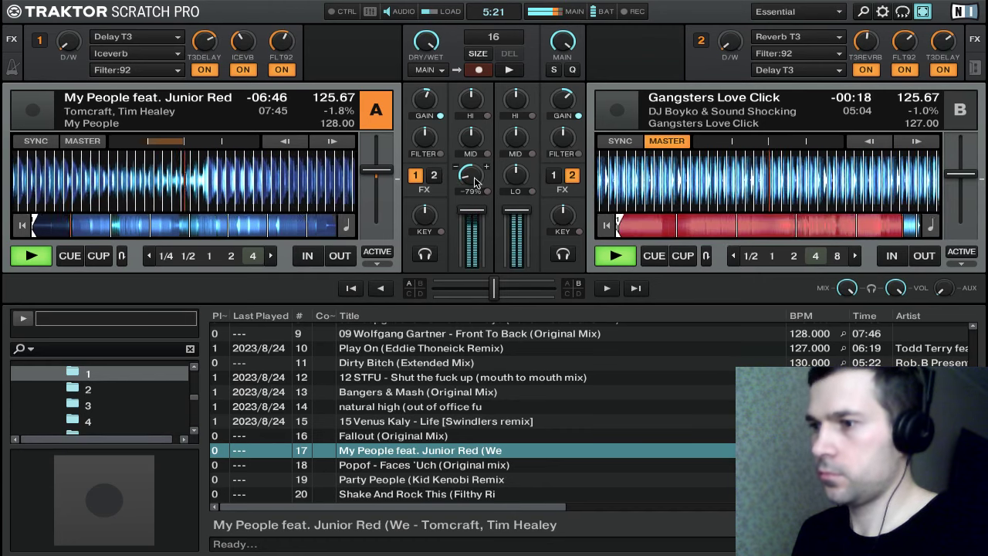
{"action": "double_click", "coordinate": [477, 182]}
{"action": "scroll", "coordinate": [509, 173], "scroll_direction": "down", "scroll_amount": 10}
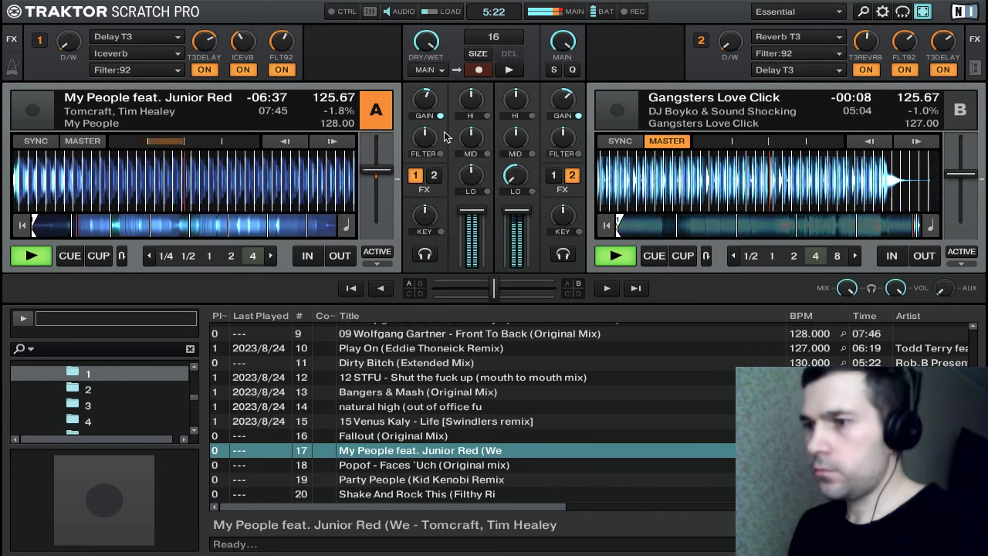
Set an 8-beat loop at the end of deck B's track and lower its mid EQ to about -69%
{"action": "left_click_drag", "start_coordinate": [518, 139], "coordinate": [518, 155]}
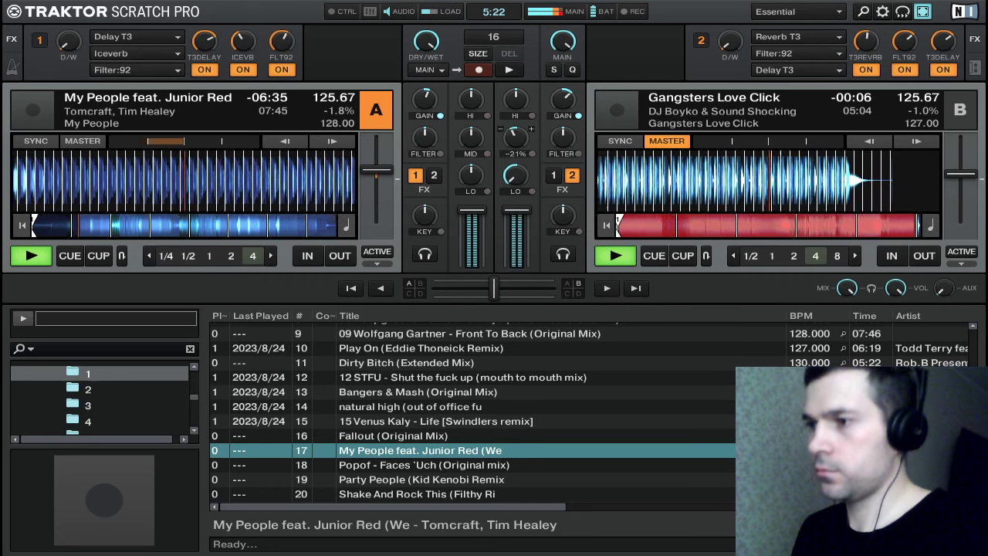
{"action": "left_click", "coordinate": [835, 256]}
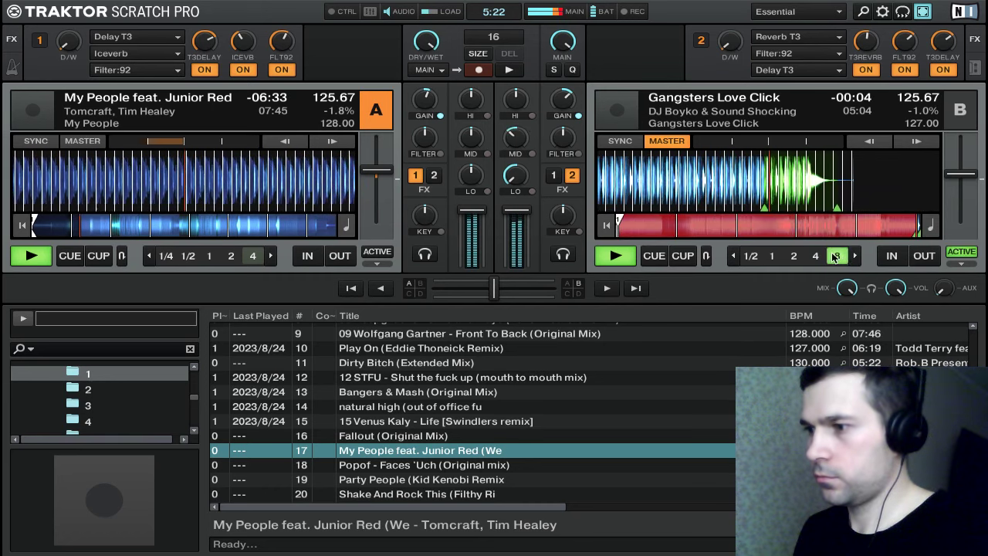
{"action": "left_click_drag", "start_coordinate": [516, 137], "coordinate": [516, 148]}
{"action": "left_click_drag", "start_coordinate": [516, 138], "coordinate": [516, 144]}
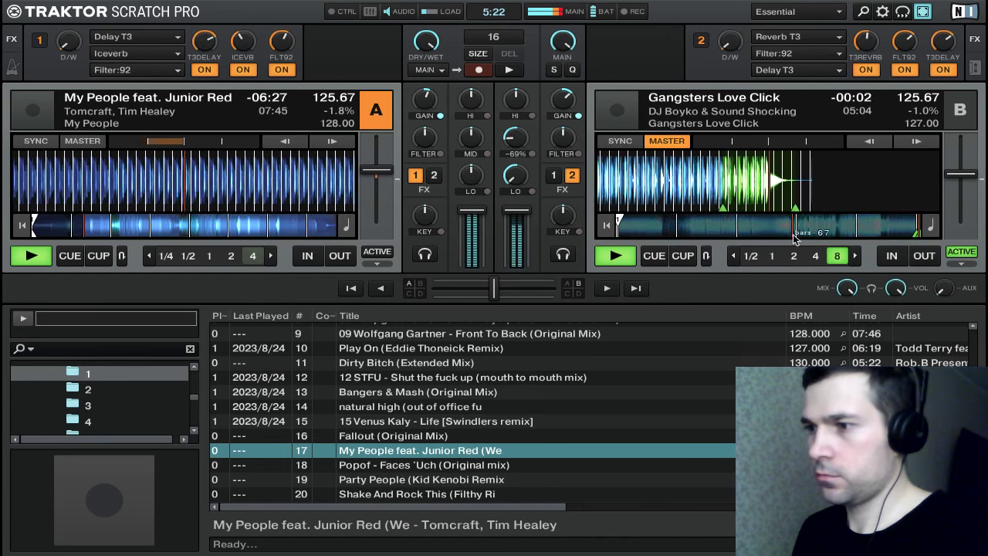
Shorten deck B's loop to 4 beats, bring its mid EQ back to about -22%, and stop the deck
{"action": "left_click", "coordinate": [816, 255]}
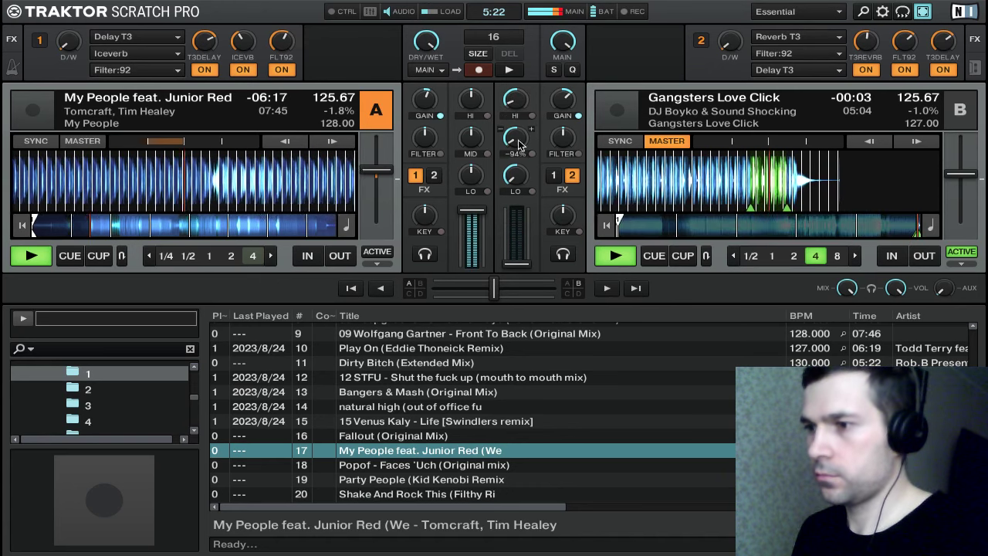
{"action": "scroll", "coordinate": [520, 142], "scroll_direction": "up", "scroll_amount": 5}
{"action": "key", "text": "l"}
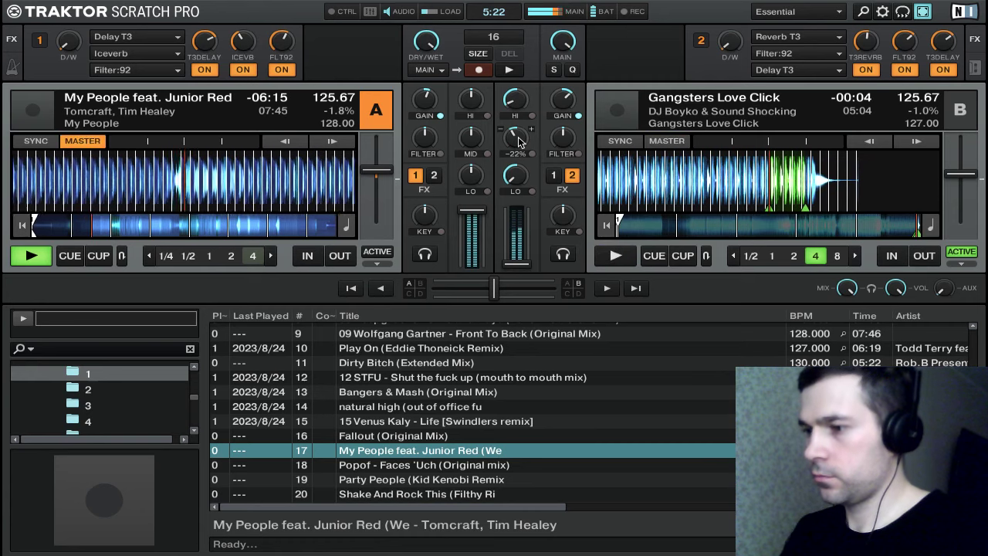
Load "Party People (Kid Kenobi Remix" from folder 1 onto deck B at a tempo of 125.67 BPM
{"action": "key", "text": "Tab"}
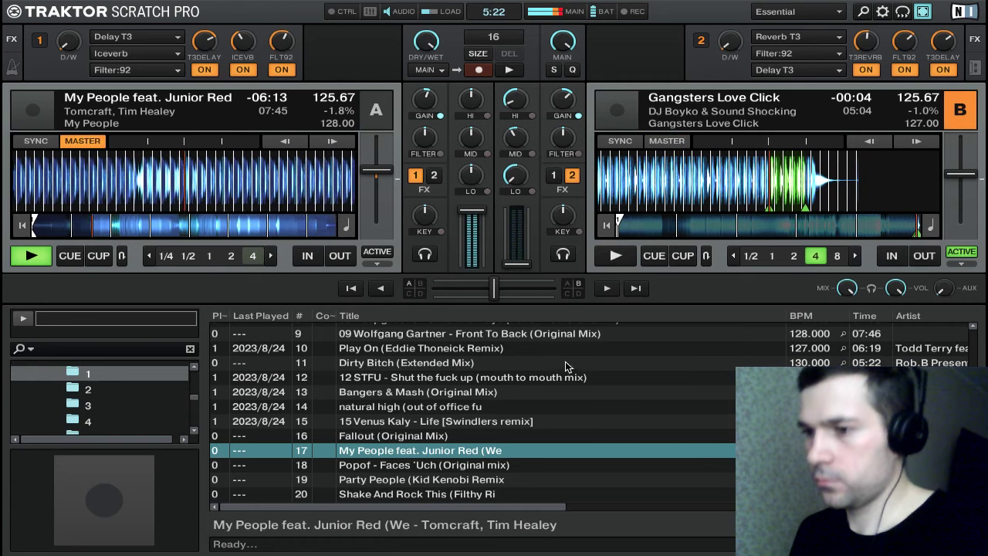
{"action": "left_click", "coordinate": [545, 477]}
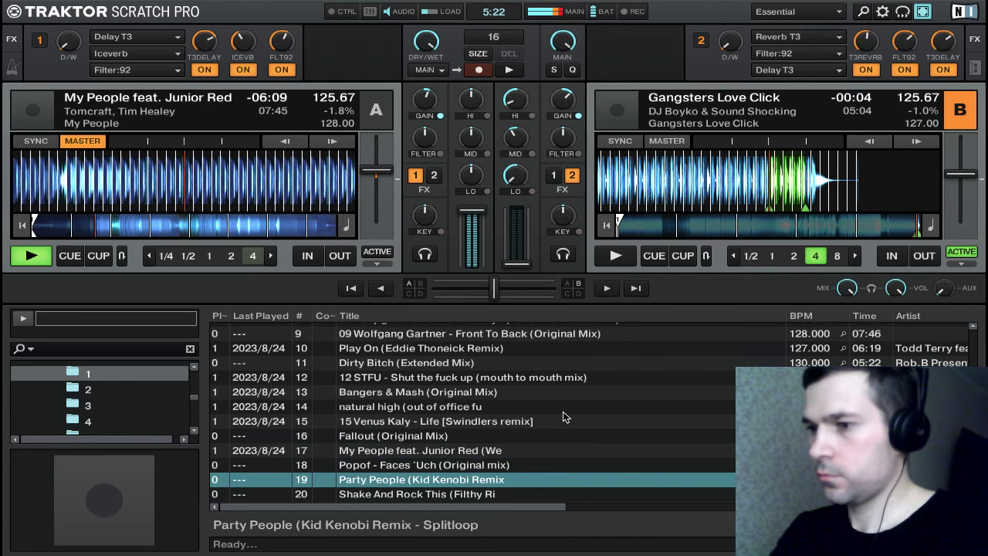
{"action": "key", "text": "ctrl+Right"}
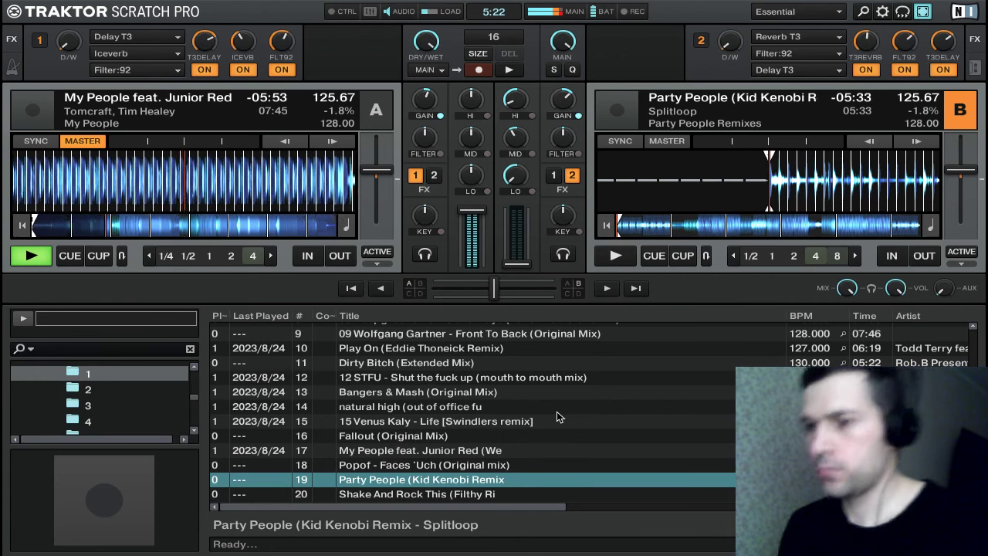
Look through the track lists of folders 1 and 2 for upcoming tracks
{"action": "scroll", "coordinate": [559, 417], "scroll_direction": "down", "scroll_amount": 5}
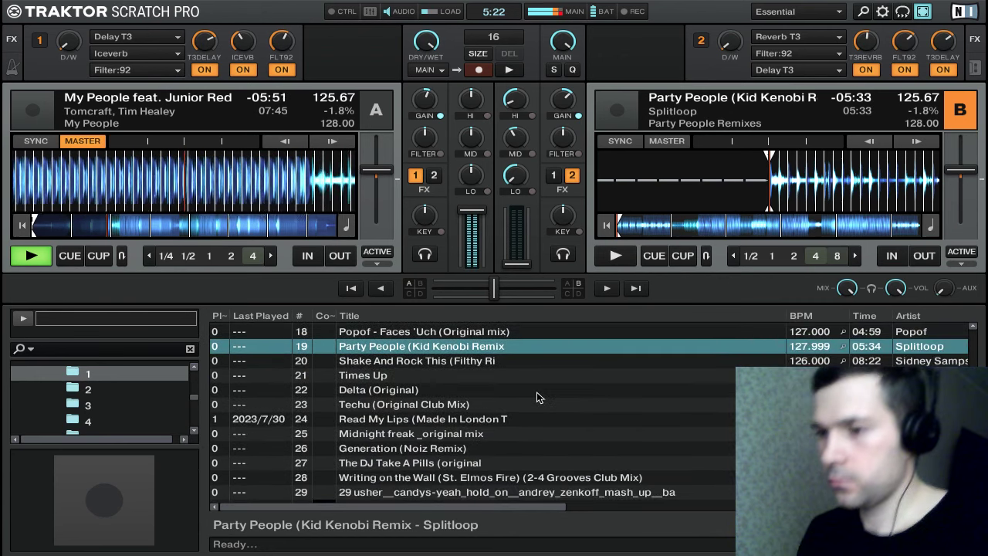
{"action": "scroll", "coordinate": [542, 409], "scroll_direction": "down", "scroll_amount": 1}
{"action": "scroll", "coordinate": [551, 407], "scroll_direction": "up", "scroll_amount": 10}
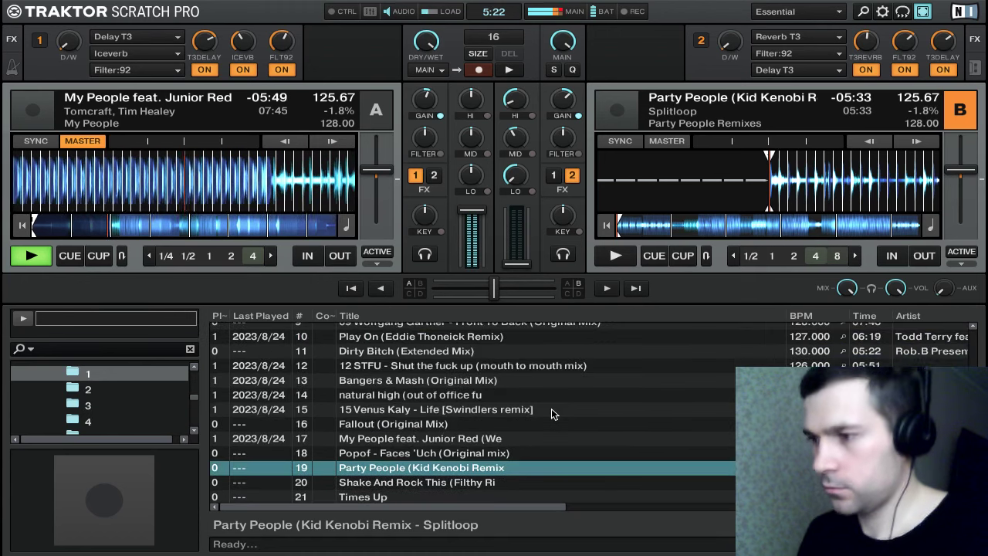
{"action": "left_click", "coordinate": [149, 393]}
{"action": "scroll", "coordinate": [572, 396], "scroll_direction": "down", "scroll_amount": 1}
{"action": "scroll", "coordinate": [578, 394], "scroll_direction": "up", "scroll_amount": 1}
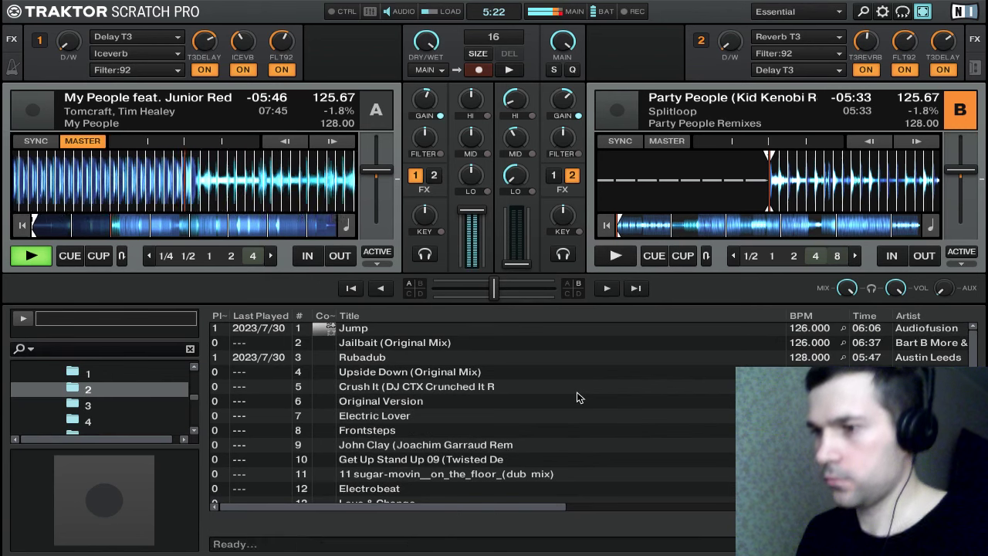
{"action": "scroll", "coordinate": [576, 393], "scroll_direction": "down", "scroll_amount": 3}
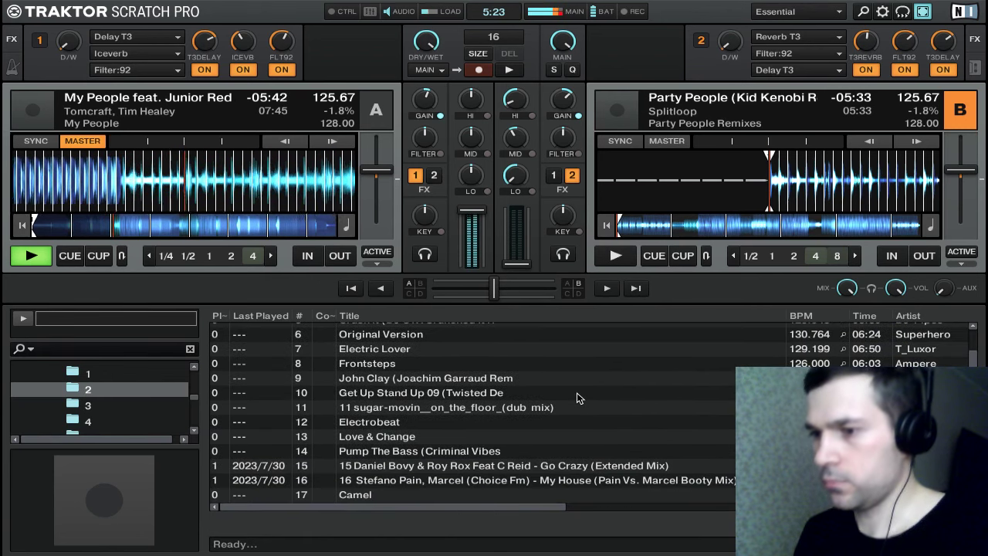
{"action": "scroll", "coordinate": [577, 393], "scroll_direction": "down", "scroll_amount": 3}
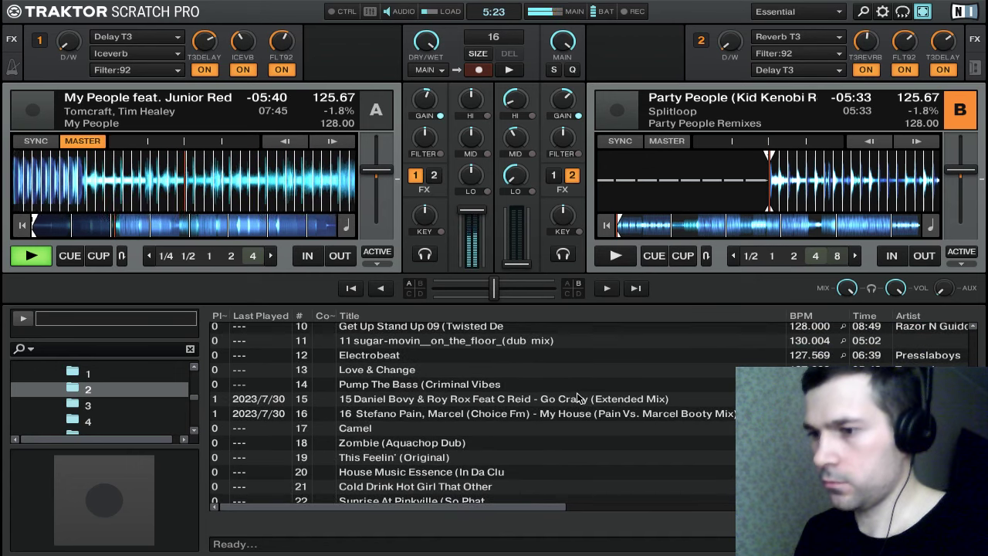
{"action": "scroll", "coordinate": [578, 398], "scroll_direction": "down", "scroll_amount": 2}
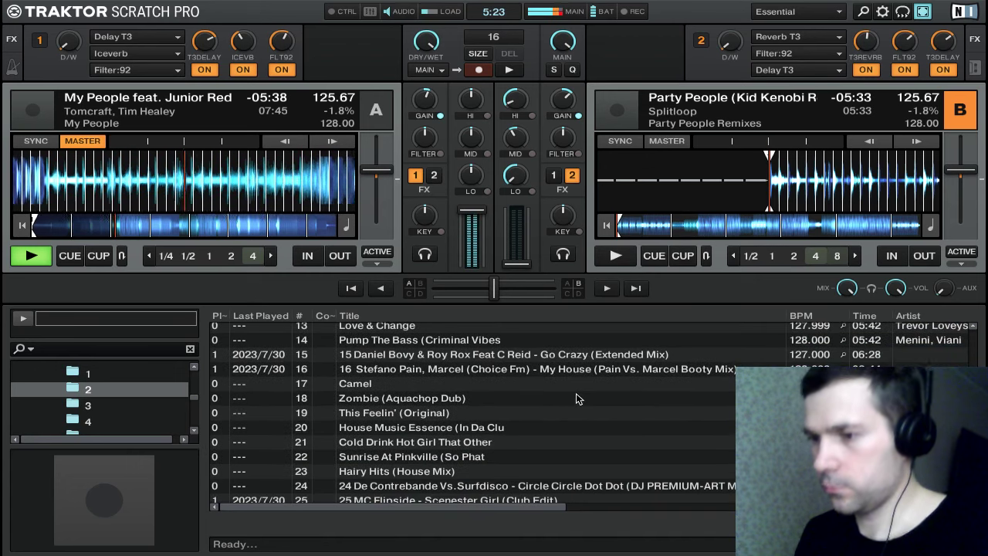
{"action": "scroll", "coordinate": [578, 398], "scroll_direction": "down", "scroll_amount": 3}
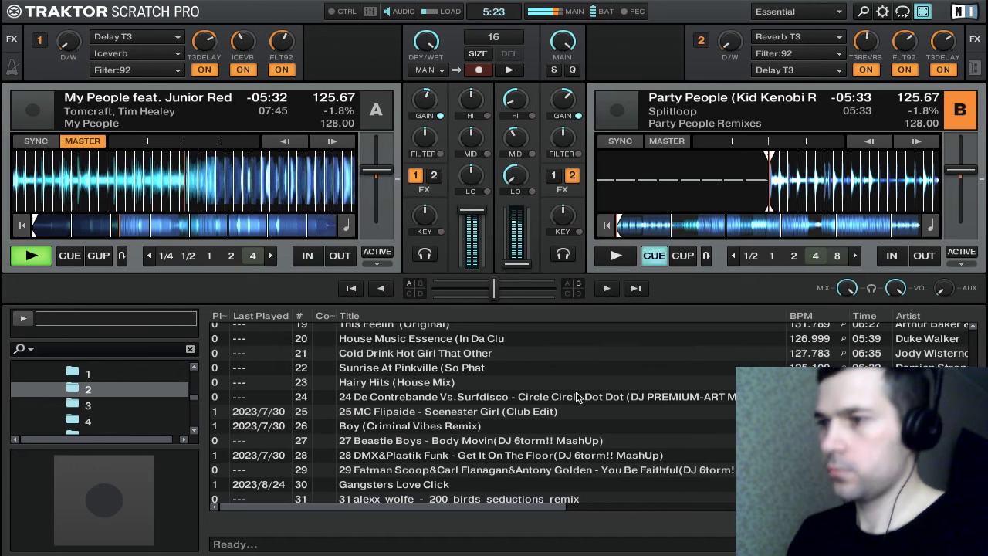
Start deck B, restart it from its beginning in time with deck A, and raise its volume to full
{"action": "key", "text": "k"}
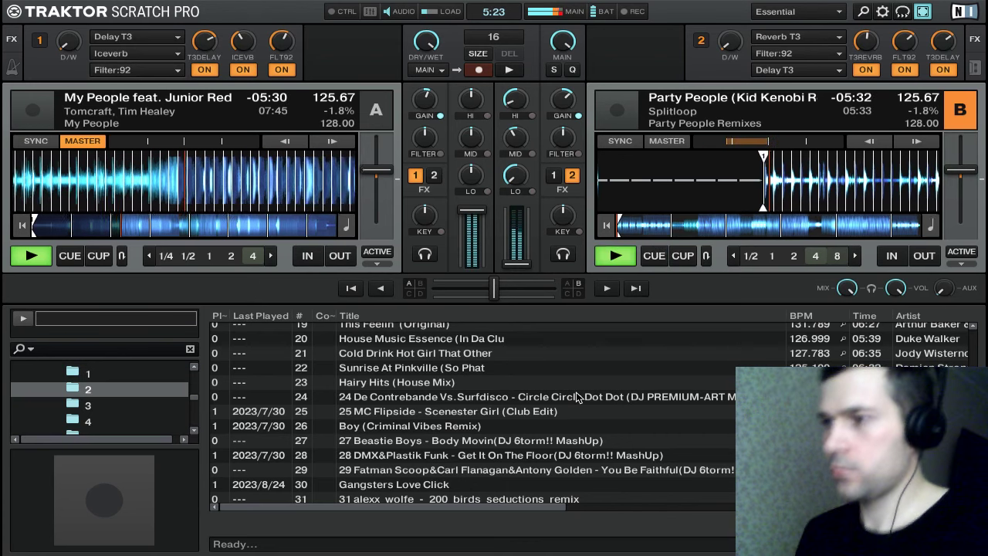
{"action": "key", "text": "p"}
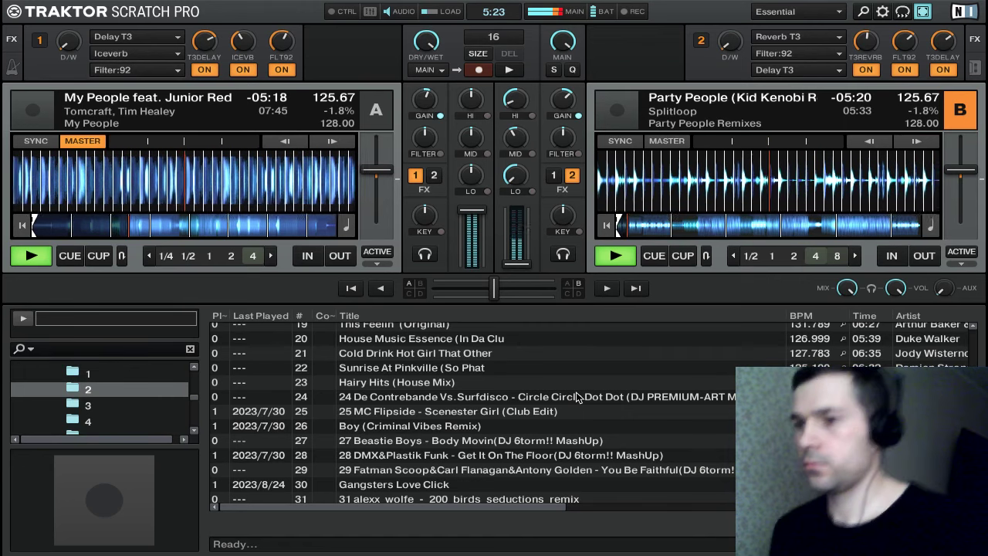
{"action": "key", "text": "k"}
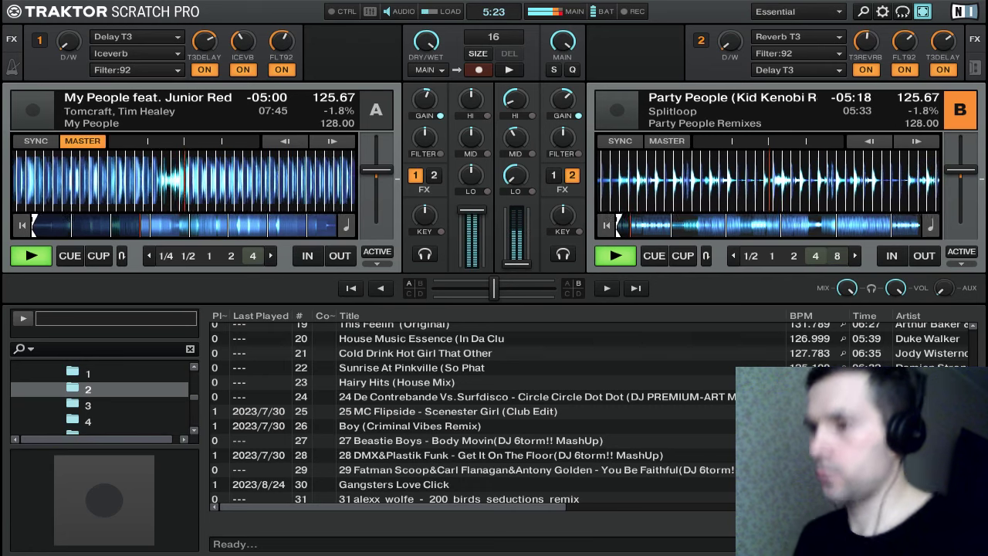
{"action": "left_click_drag", "start_coordinate": [517, 262], "coordinate": [517, 210]}
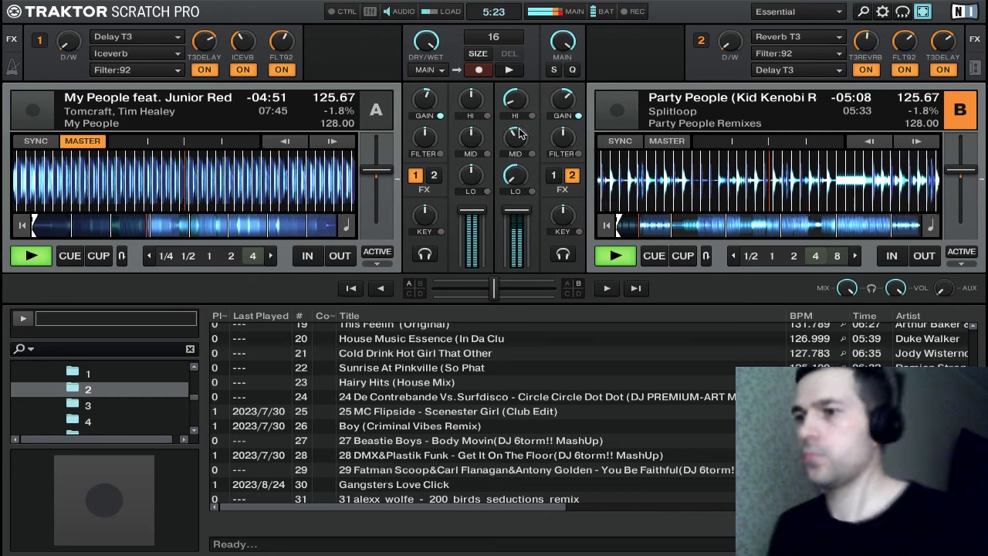
Raise deck B's high EQ in stages to about -20%
{"action": "mouse_move", "coordinate": [523, 106]}
{"action": "left_mouse_down"}
{"action": "mouse_move", "coordinate": [523, 94]}
{"action": "mouse_move", "coordinate": [521, 111]}
{"action": "left_mouse_up"}
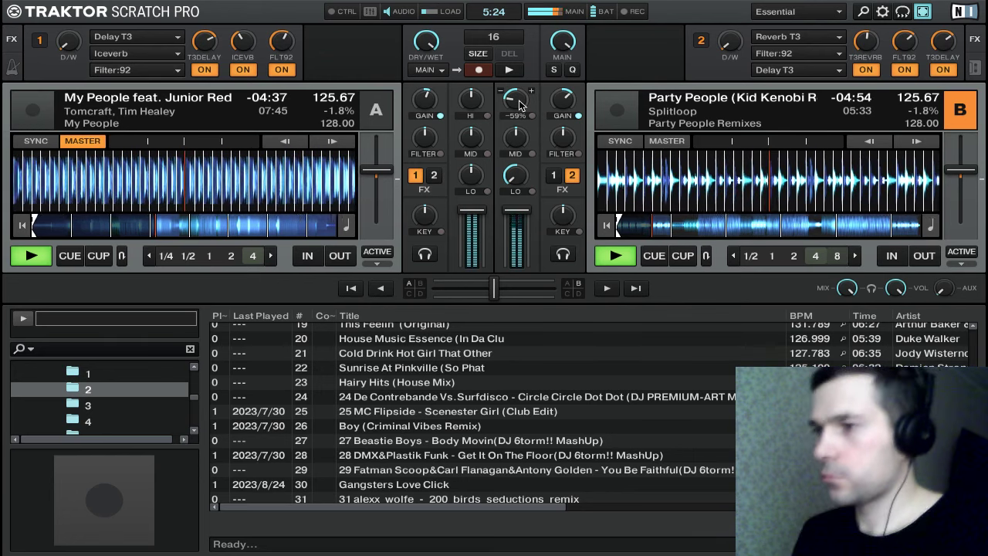
{"action": "left_click_drag", "start_coordinate": [515, 108], "coordinate": [519, 108]}
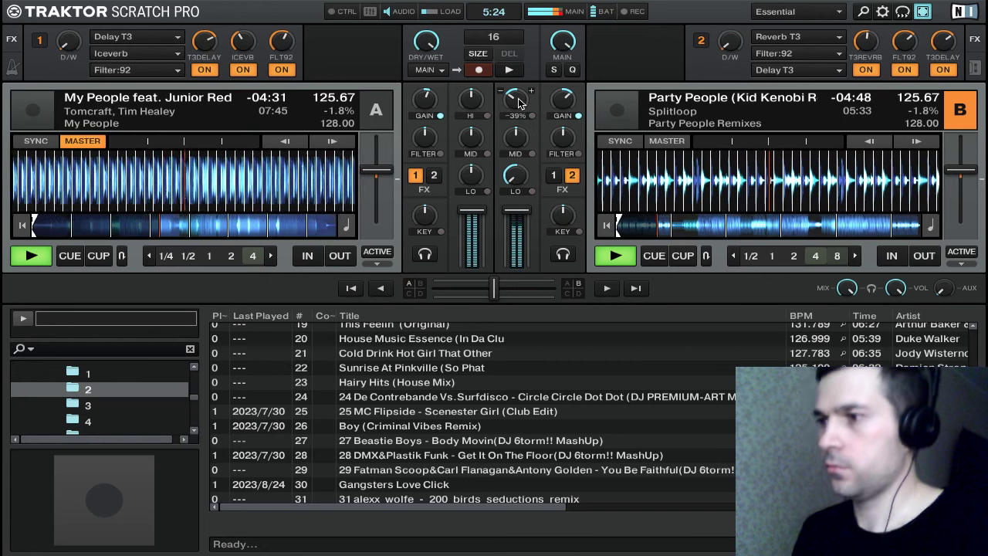
{"action": "key", "text": "super+ctrl+f"}
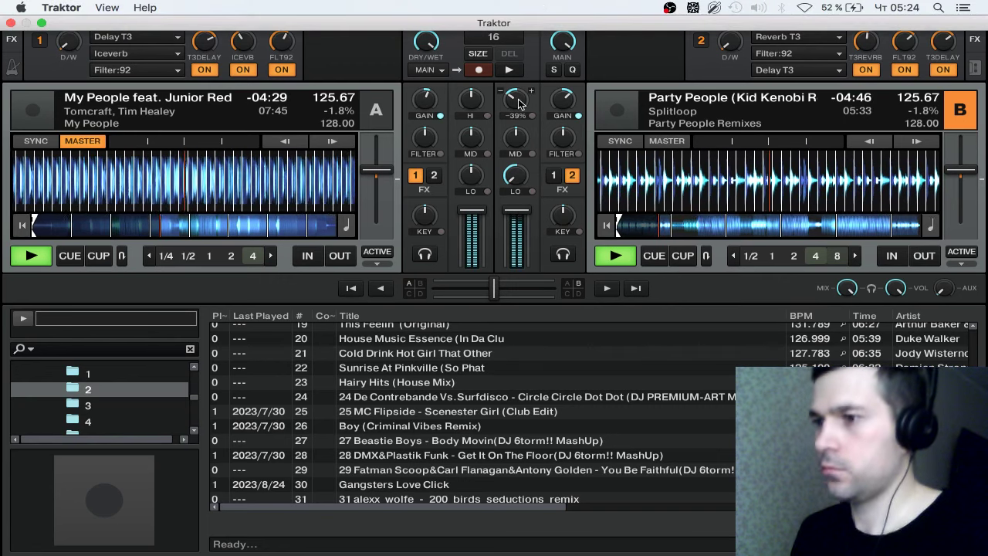
{"action": "left_click_drag", "start_coordinate": [518, 112], "coordinate": [519, 106]}
Bring deck B's low and high EQ up to their neutral centre settings
{"action": "left_click_drag", "start_coordinate": [519, 188], "coordinate": [519, 170]}
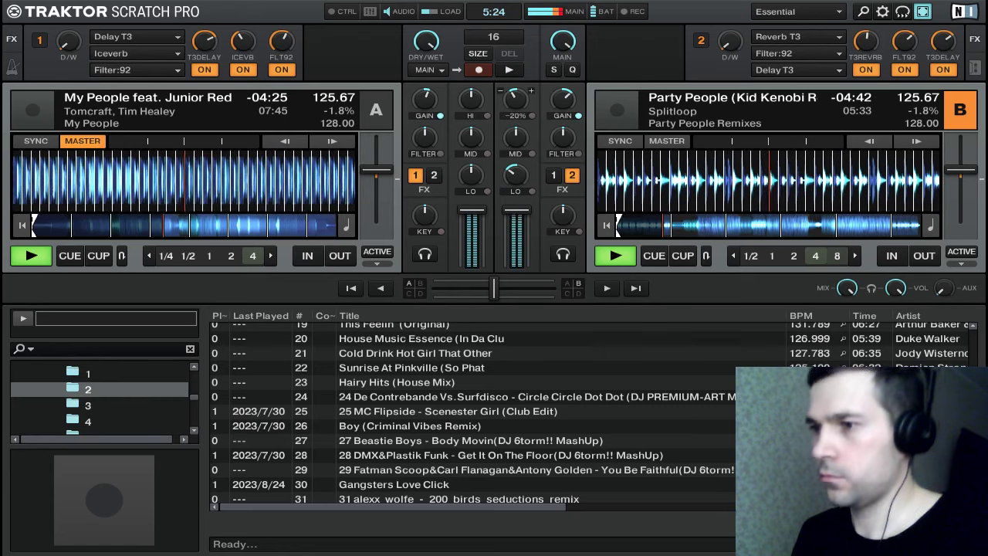
{"action": "left_click_drag", "start_coordinate": [515, 99], "coordinate": [515, 97]}
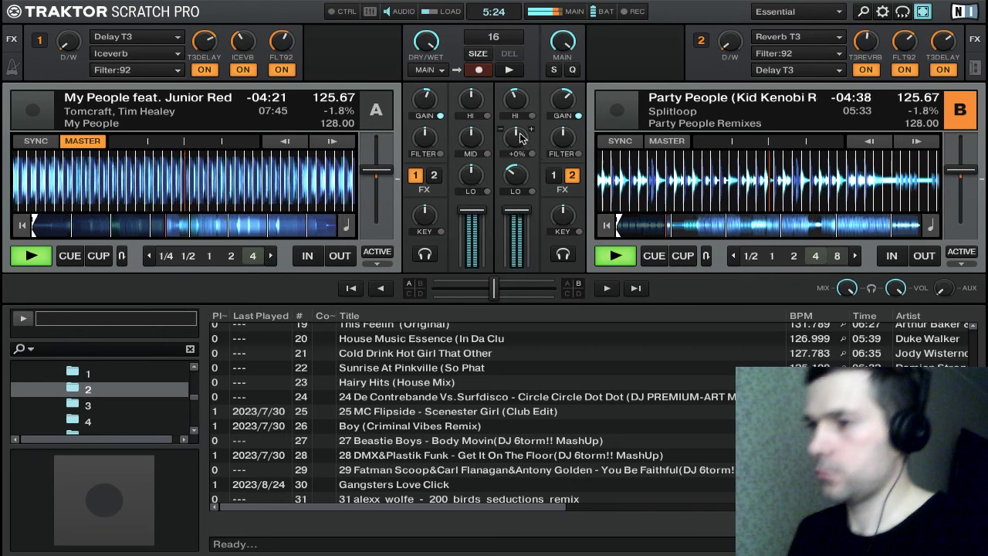
{"action": "double_click", "coordinate": [518, 102]}
{"action": "left_click_drag", "start_coordinate": [521, 174], "coordinate": [521, 158]}
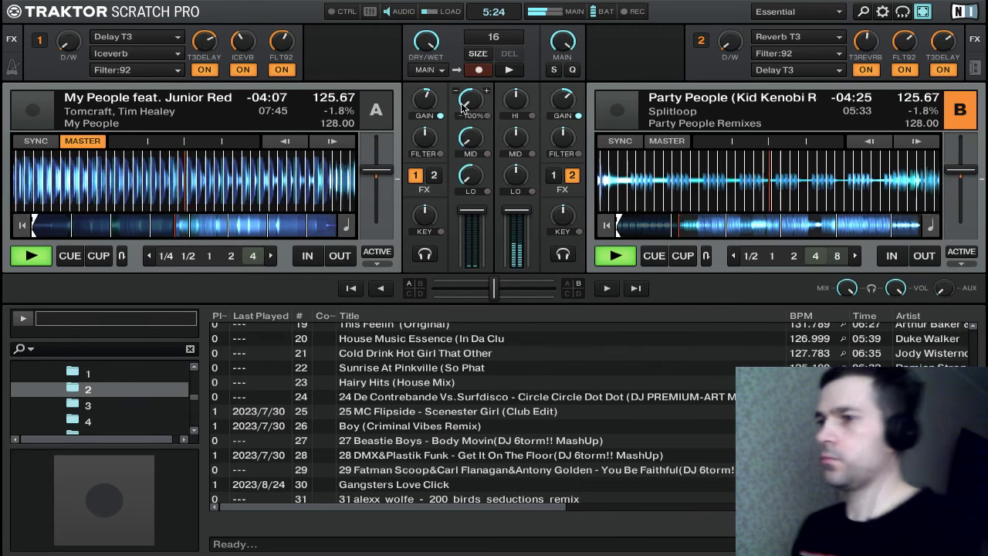
Fade deck A's volume to zero, partly restore its mid EQ, and stop the deck back at its start
{"action": "left_click_drag", "start_coordinate": [470, 227], "coordinate": [470, 281]}
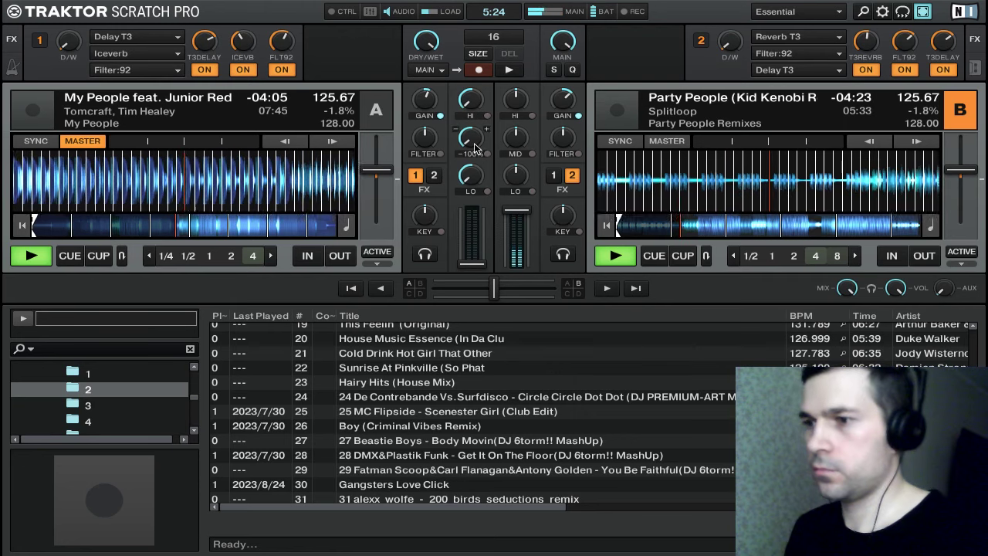
{"action": "left_click_drag", "start_coordinate": [478, 138], "coordinate": [478, 108]}
{"action": "key", "text": "s"}
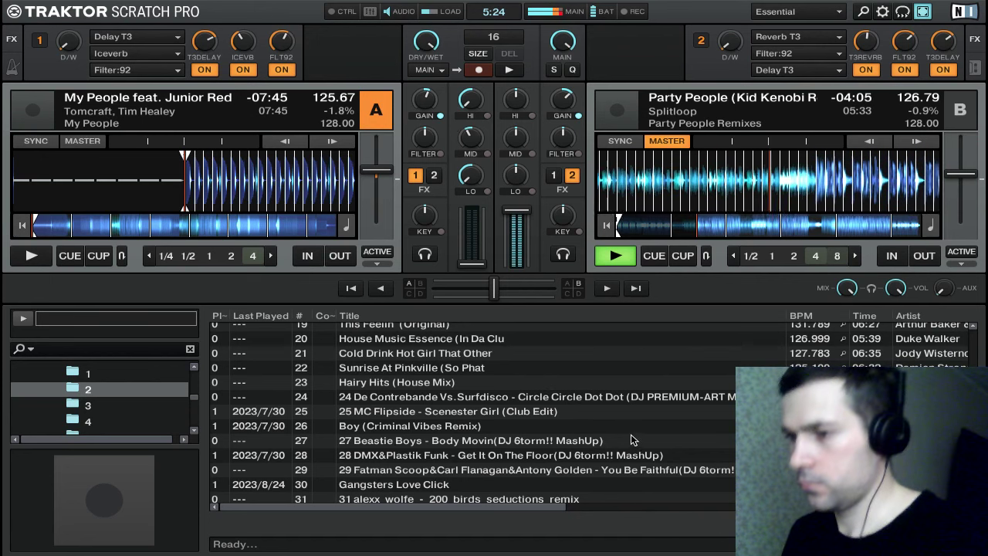
Find the track "Real High (Original Mix)" in folder 3 and load it onto deck A
{"action": "scroll", "coordinate": [631, 440], "scroll_direction": "down", "scroll_amount": 1}
{"action": "scroll", "coordinate": [627, 418], "scroll_direction": "up", "scroll_amount": 2}
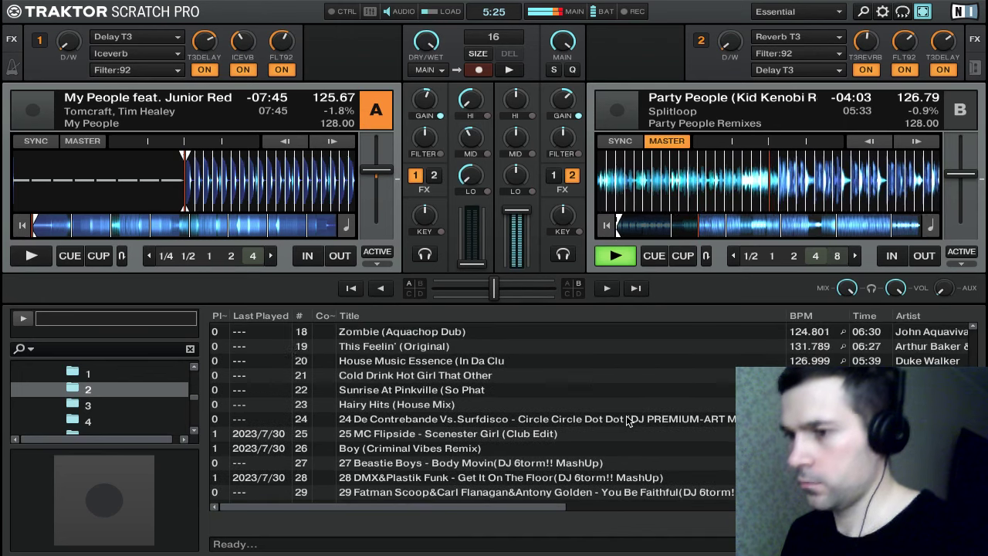
{"action": "scroll", "coordinate": [638, 406], "scroll_direction": "up", "scroll_amount": 3}
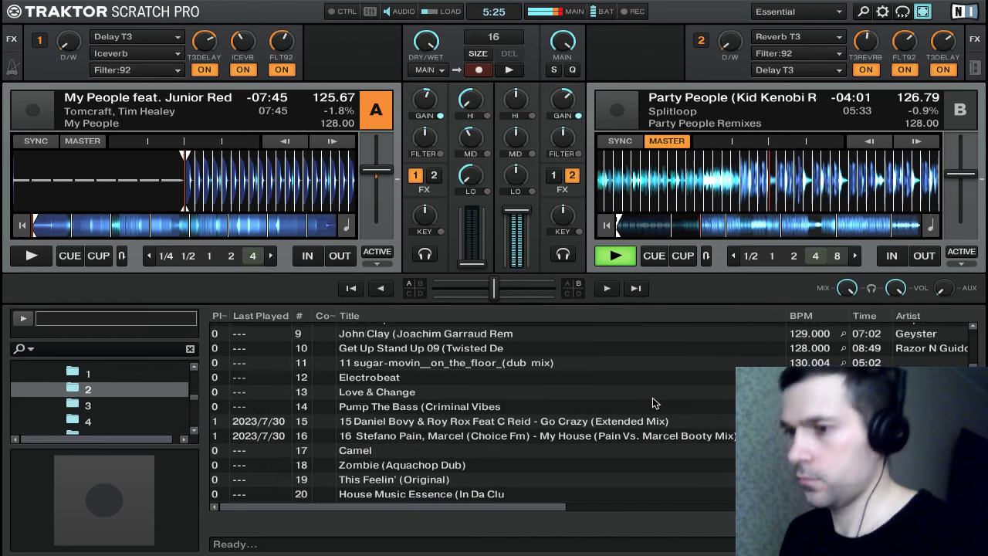
{"action": "scroll", "coordinate": [653, 404], "scroll_direction": "up", "scroll_amount": 3}
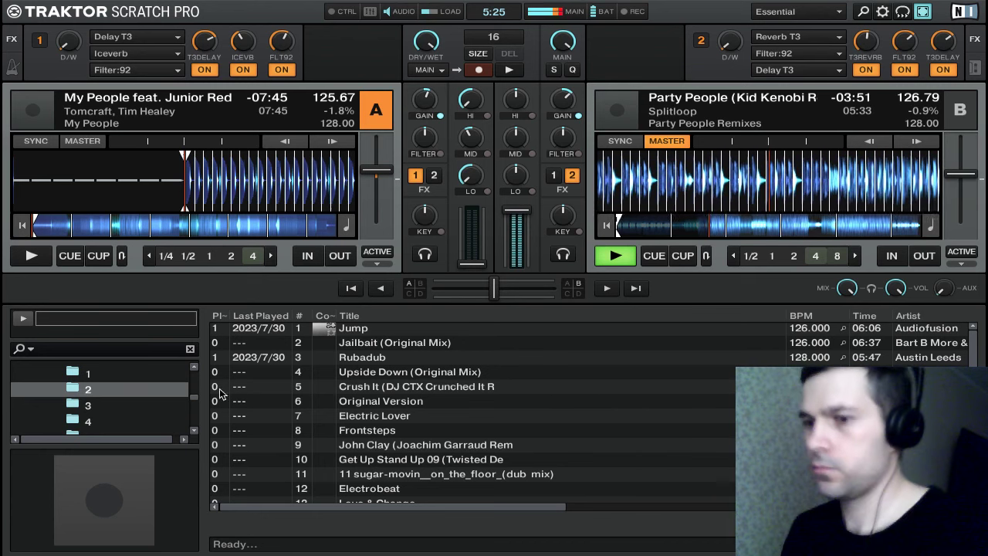
{"action": "left_click", "coordinate": [166, 404]}
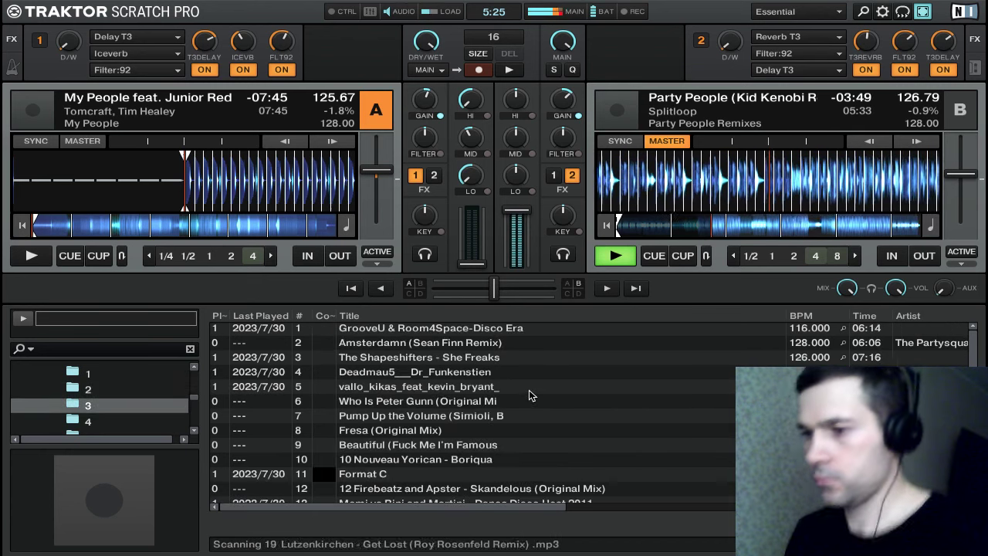
{"action": "scroll", "coordinate": [533, 397], "scroll_direction": "down", "scroll_amount": 1}
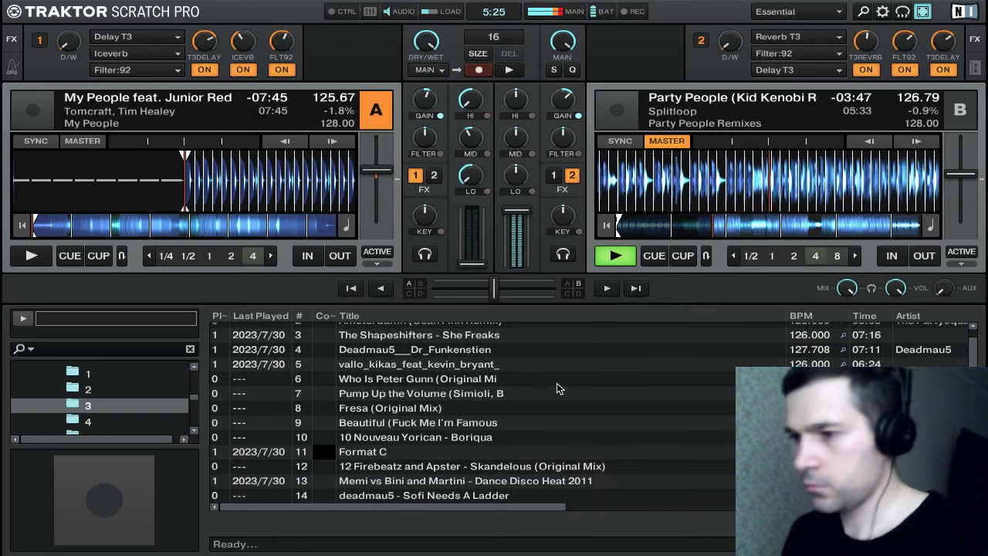
{"action": "scroll", "coordinate": [602, 400], "scroll_direction": "down", "scroll_amount": 1}
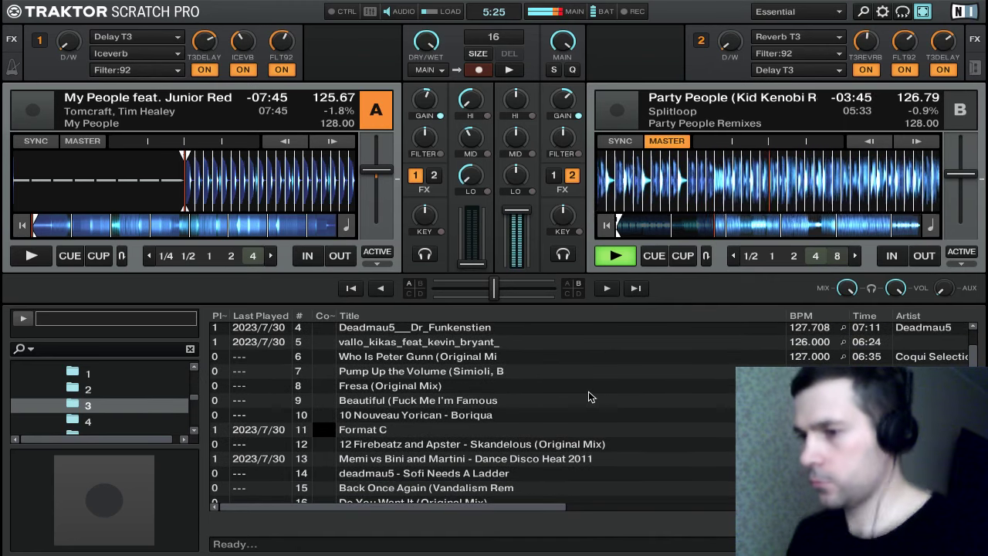
{"action": "scroll", "coordinate": [588, 397], "scroll_direction": "down", "scroll_amount": 1}
{"action": "scroll", "coordinate": [587, 397], "scroll_direction": "down", "scroll_amount": 1}
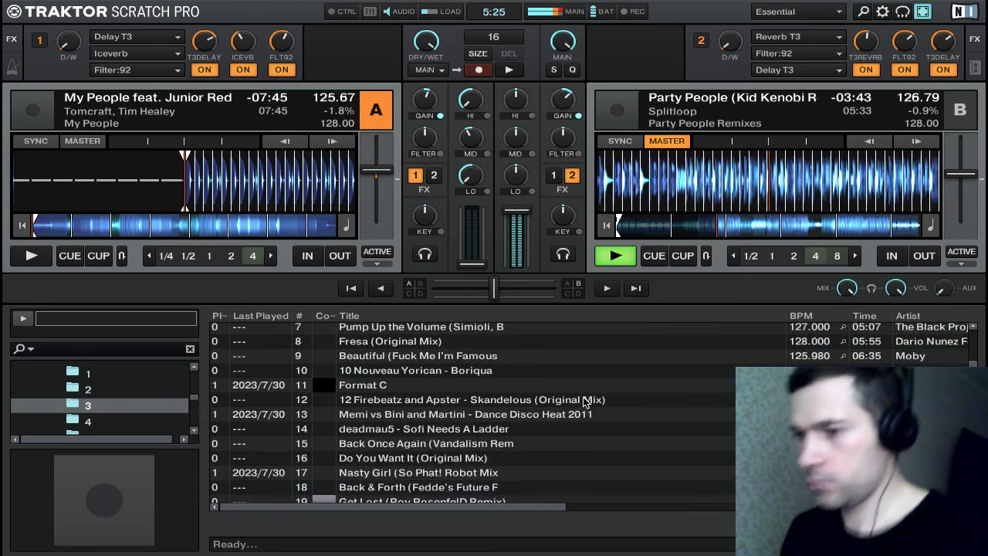
{"action": "scroll", "coordinate": [593, 391], "scroll_direction": "down", "scroll_amount": 1}
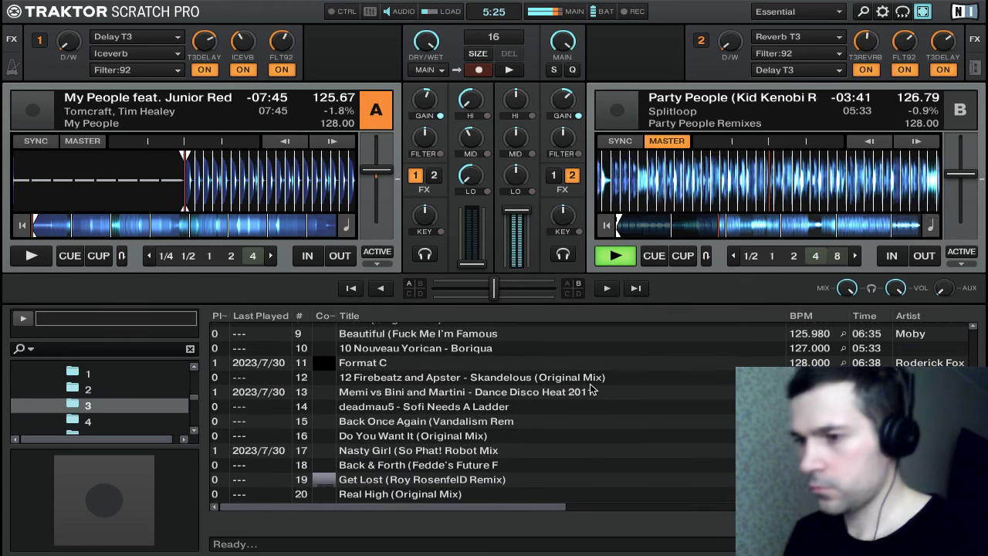
{"action": "scroll", "coordinate": [620, 460], "scroll_direction": "down", "scroll_amount": 1}
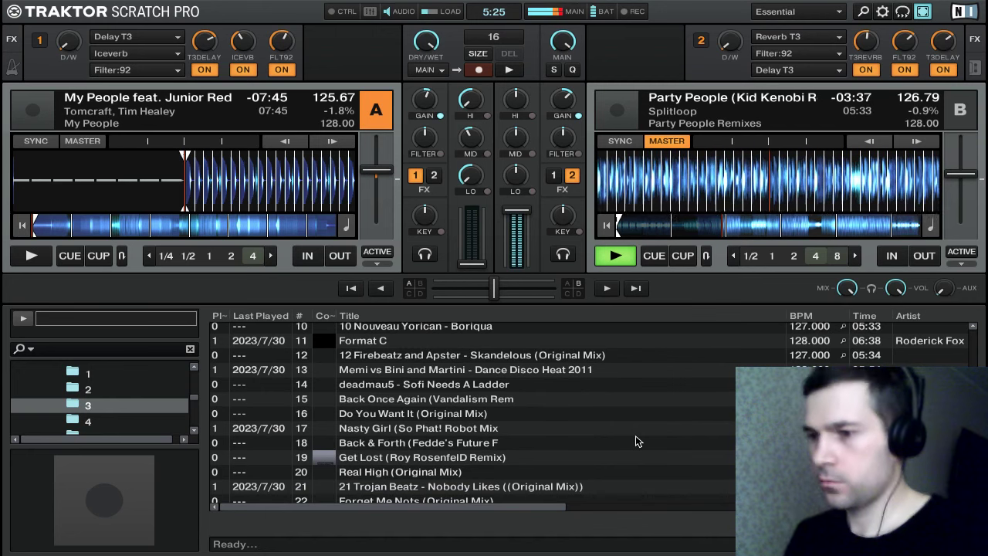
{"action": "left_click", "coordinate": [638, 476]}
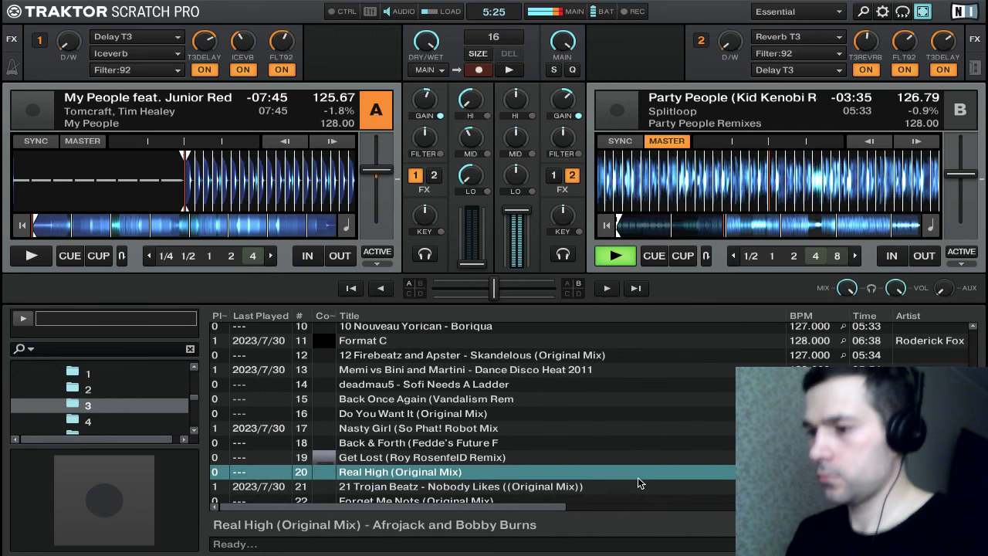
{"action": "key", "text": "ctrl+Left"}
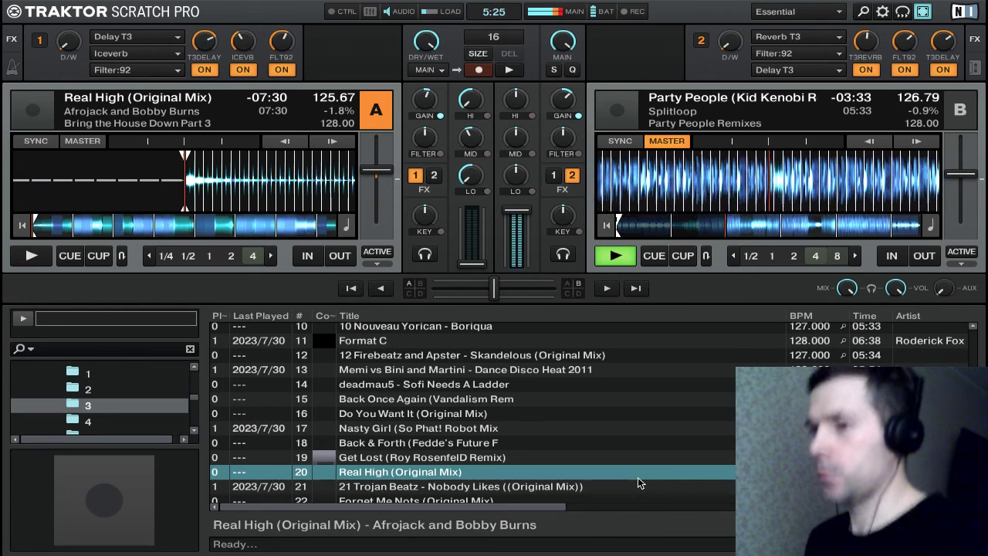
Match deck A's tempo to deck B at 126.79 BPM, cue its first beat, and start it in time with deck B
{"action": "key", "text": "s"}
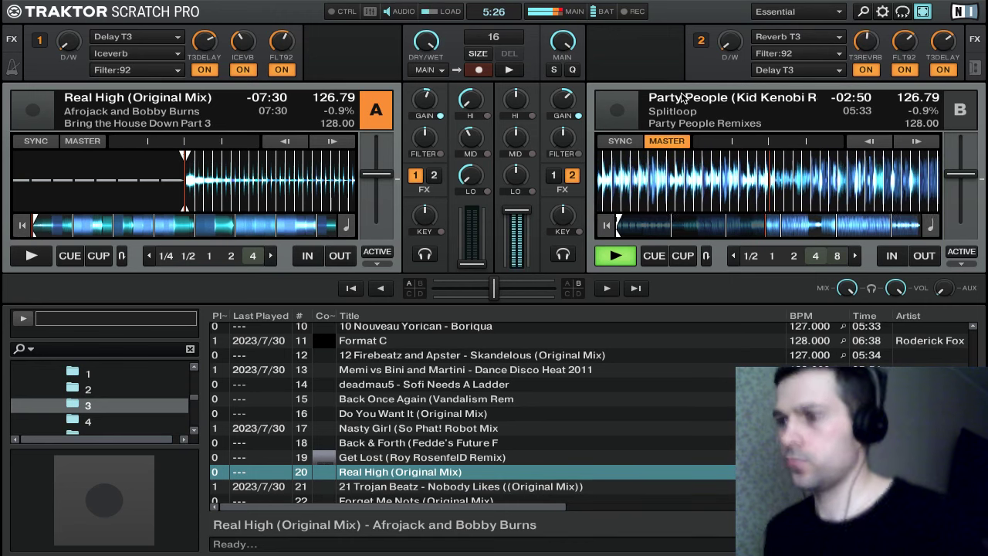
{"action": "key", "text": "s"}
{"action": "key", "text": "s"}
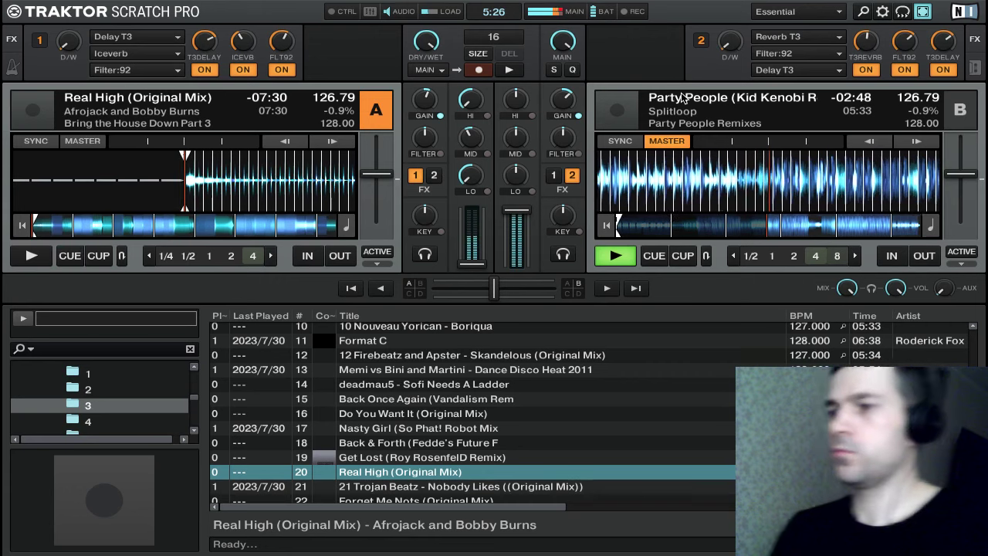
{"action": "key", "text": "a"}
{"action": "key", "text": "f"}
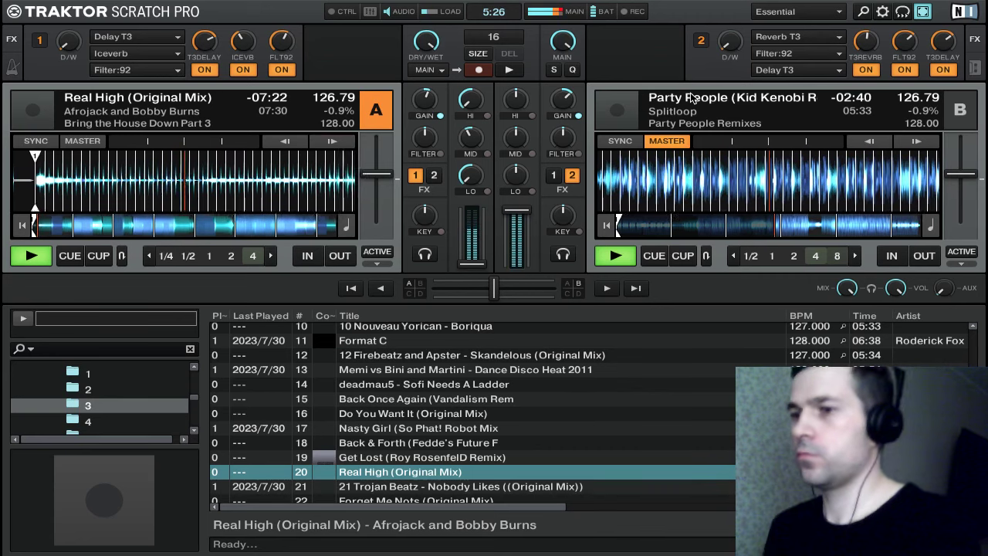
Raise deck A's volume to full in two stages, keeping its mid EQ at about -20%
{"action": "left_click_drag", "start_coordinate": [475, 256], "coordinate": [473, 225]}
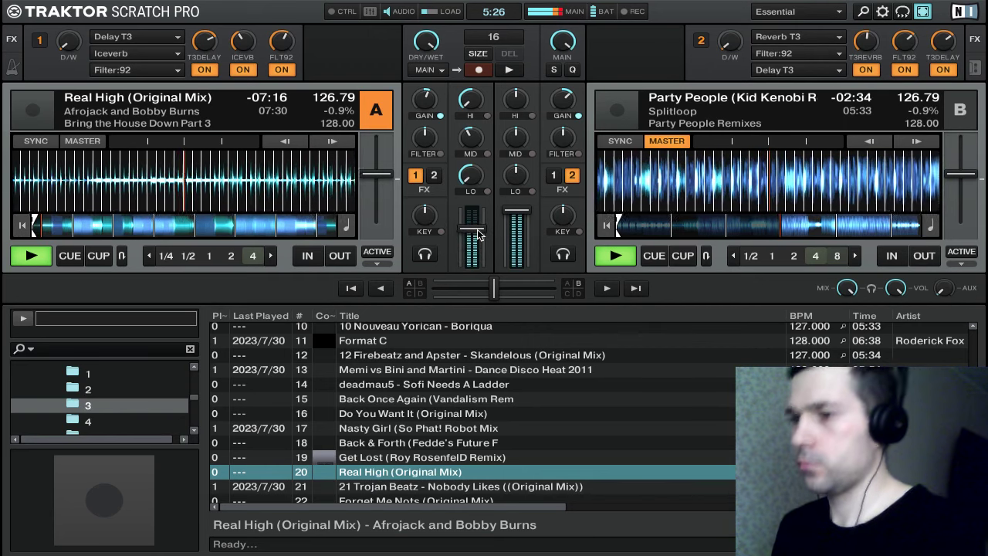
{"action": "left_click_drag", "start_coordinate": [478, 231], "coordinate": [476, 210]}
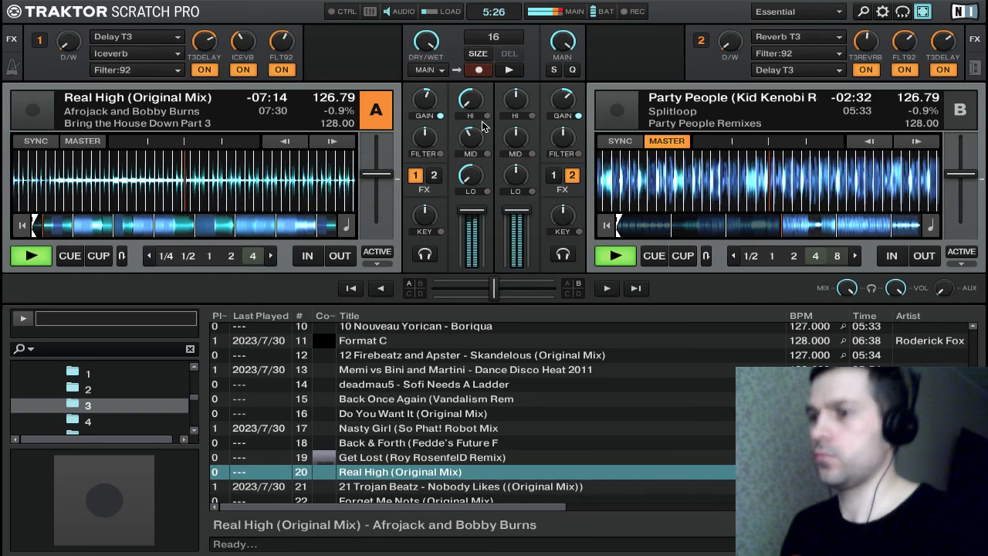
{"action": "left_click_drag", "start_coordinate": [480, 129], "coordinate": [487, 136]}
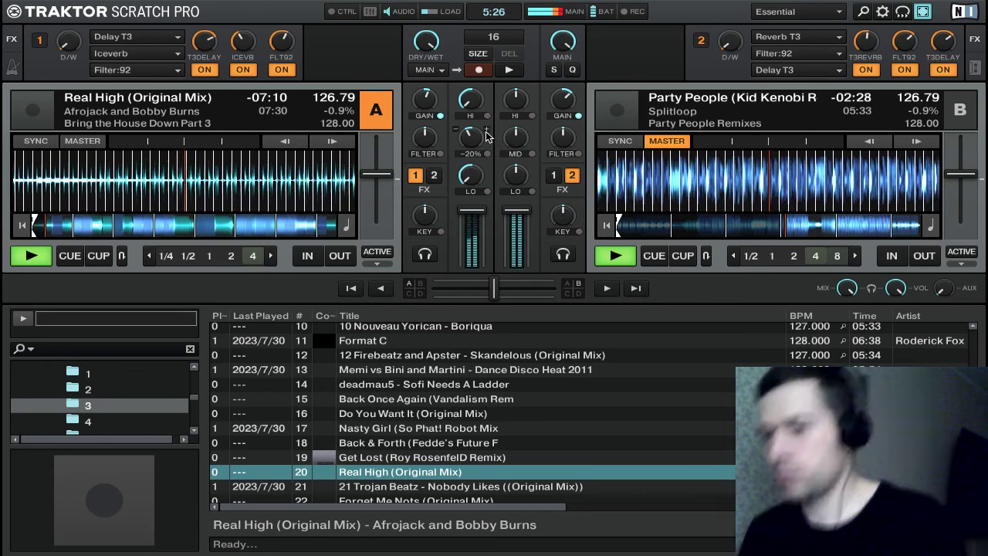
{"action": "scroll", "coordinate": [475, 379], "scroll_direction": "down", "scroll_amount": 6}
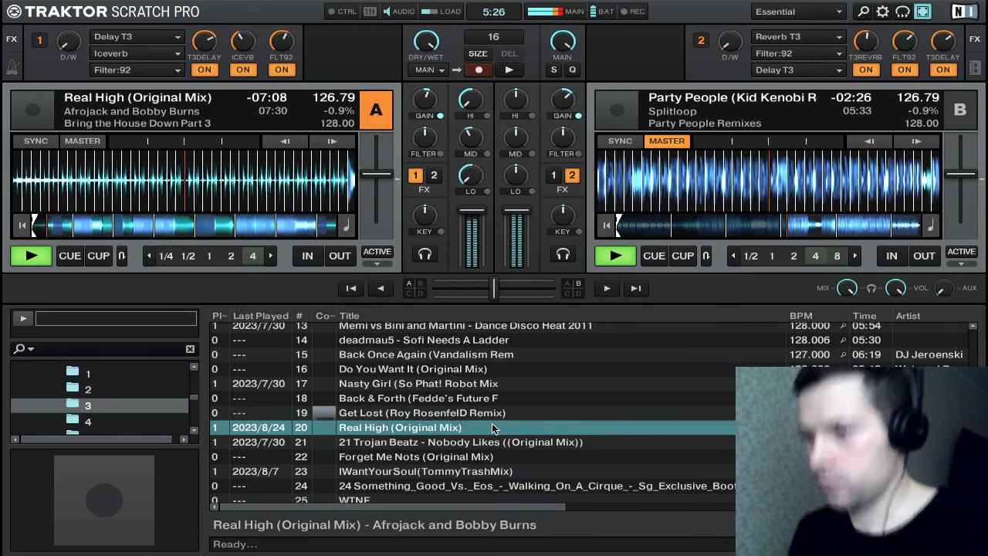
{"action": "scroll", "coordinate": [506, 421], "scroll_direction": "up", "scroll_amount": 1}
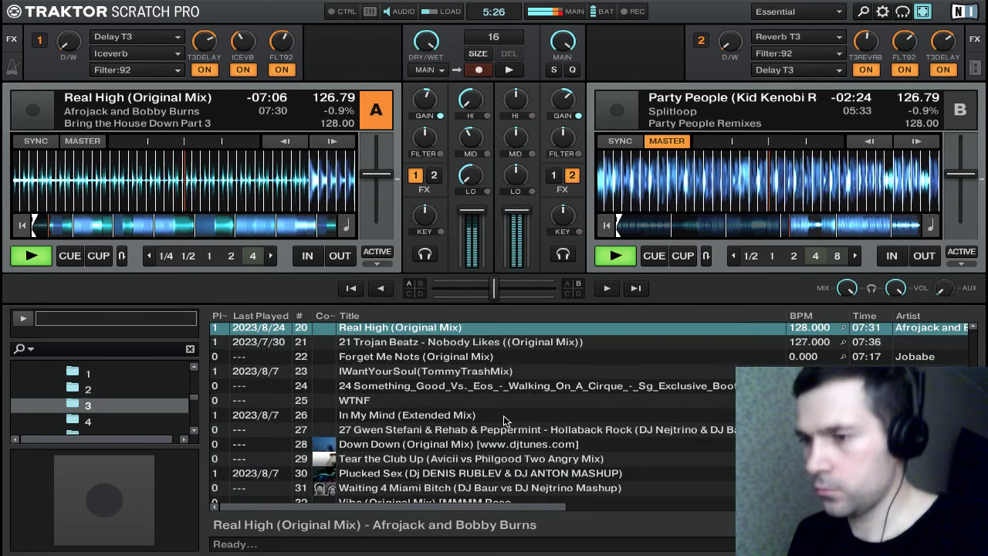
{"action": "scroll", "coordinate": [500, 413], "scroll_direction": "down", "scroll_amount": 1}
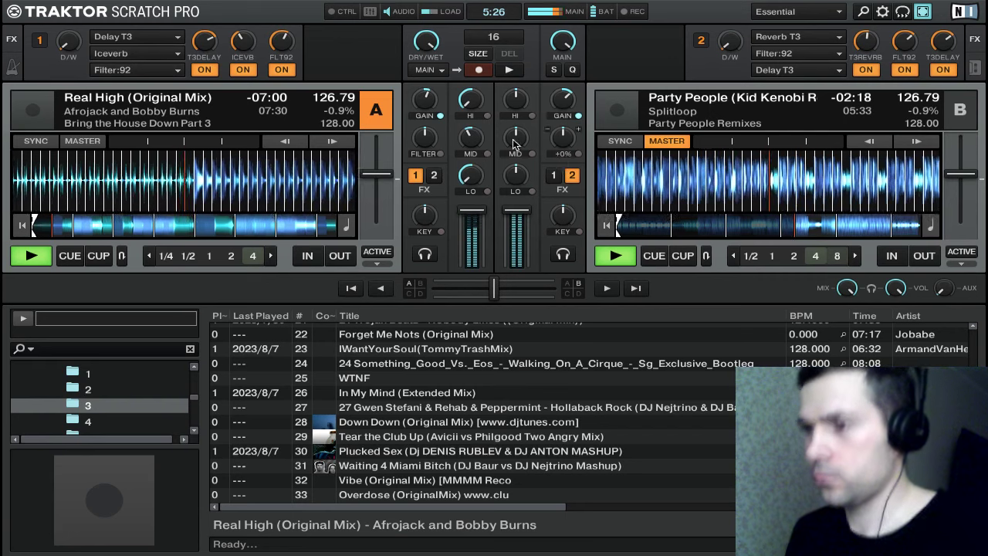
Reset deck A's mid EQ to centre and raise its high EQ to about -29%
{"action": "double_click", "coordinate": [470, 137]}
{"action": "mouse_move", "coordinate": [469, 114]}
{"action": "left_mouse_down"}
{"action": "mouse_move", "coordinate": [469, 151]}
{"action": "mouse_move", "coordinate": [474, 95]}
{"action": "left_mouse_up"}
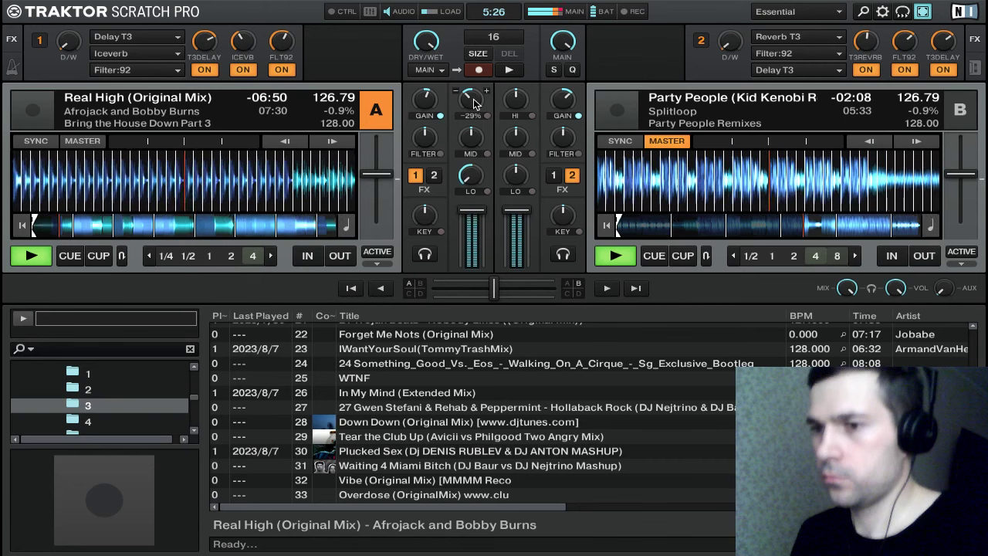
Fade deck A out with its high EQ fully cut, return it to its start, and set its mid EQ to about -21%
{"action": "left_click_drag", "start_coordinate": [480, 135], "coordinate": [479, 174]}
{"action": "left_click_drag", "start_coordinate": [462, 103], "coordinate": [461, 136]}
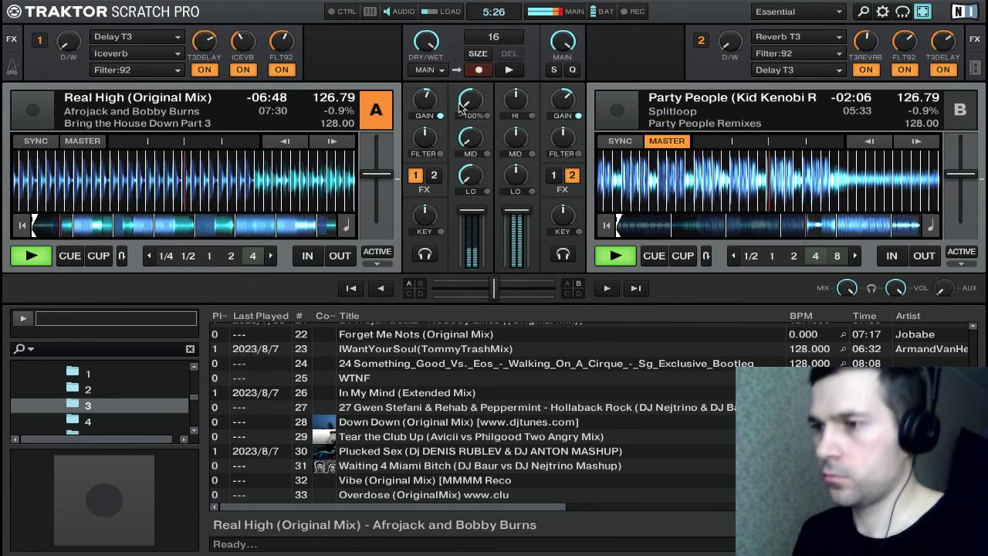
{"action": "left_click_drag", "start_coordinate": [474, 209], "coordinate": [471, 247]}
{"action": "key", "text": "c"}
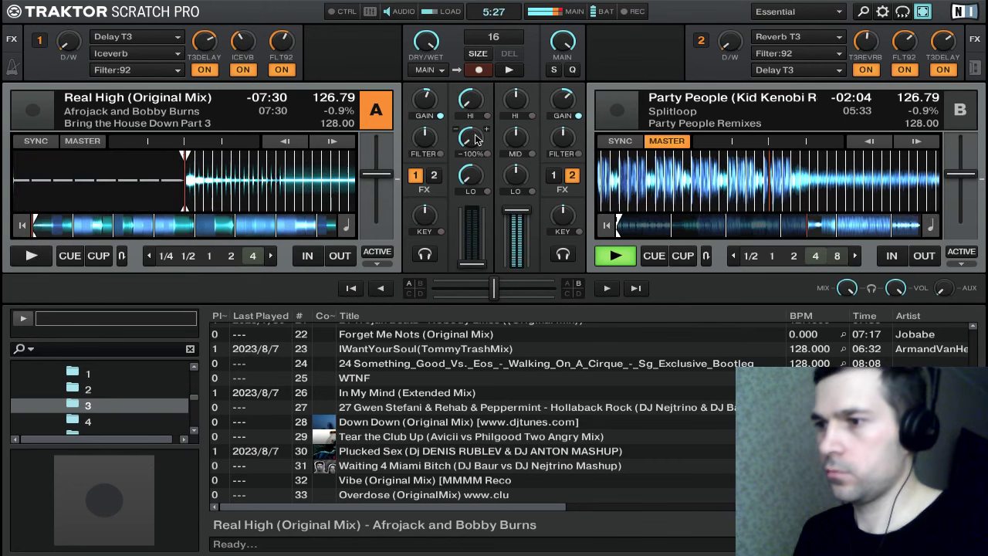
{"action": "scroll", "coordinate": [476, 139], "scroll_direction": "up", "scroll_amount": 8}
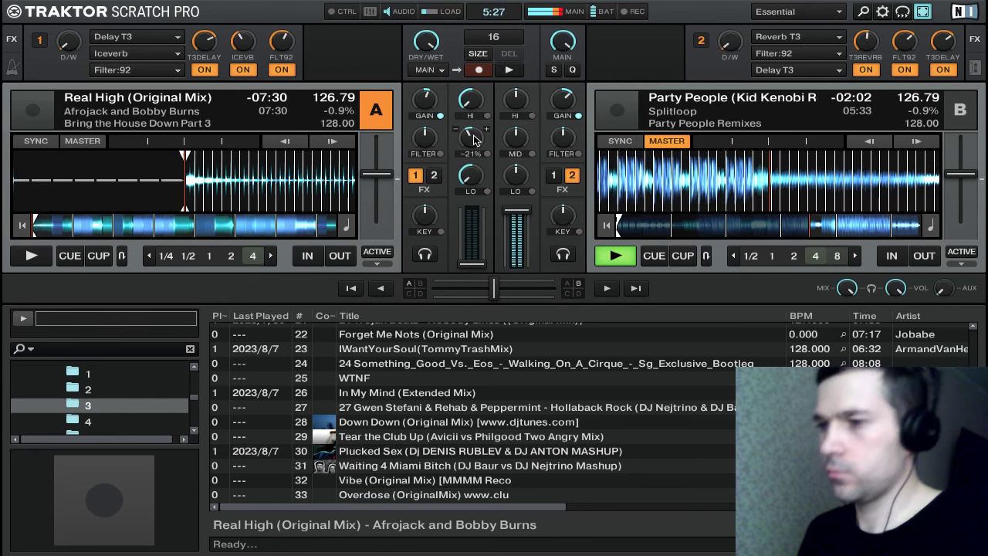
Raise FX unit 2's dry/wet mix in stages to 100% over deck B's breakdown
{"action": "left_click_drag", "start_coordinate": [730, 45], "coordinate": [730, 28]}
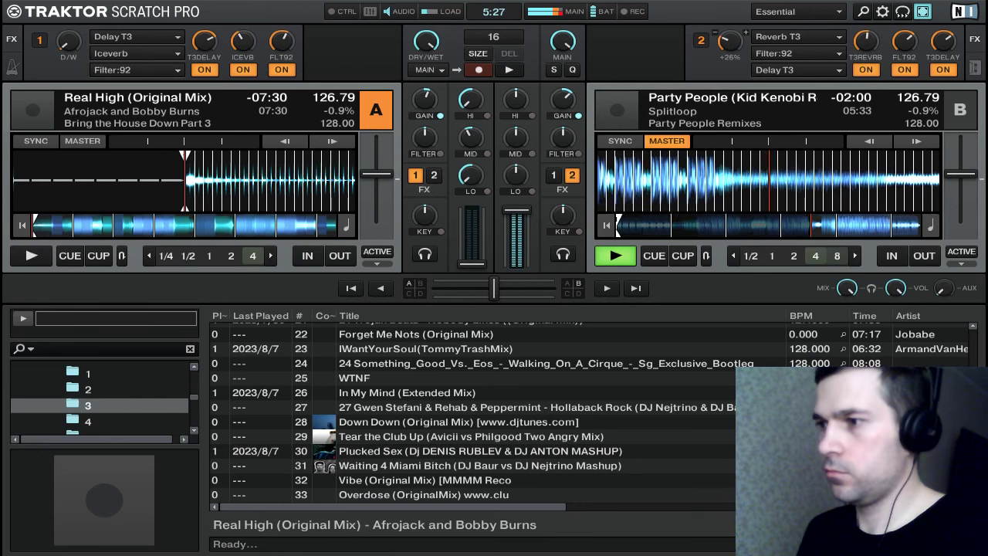
{"action": "scroll", "coordinate": [729, 42], "scroll_direction": "up", "scroll_amount": 2}
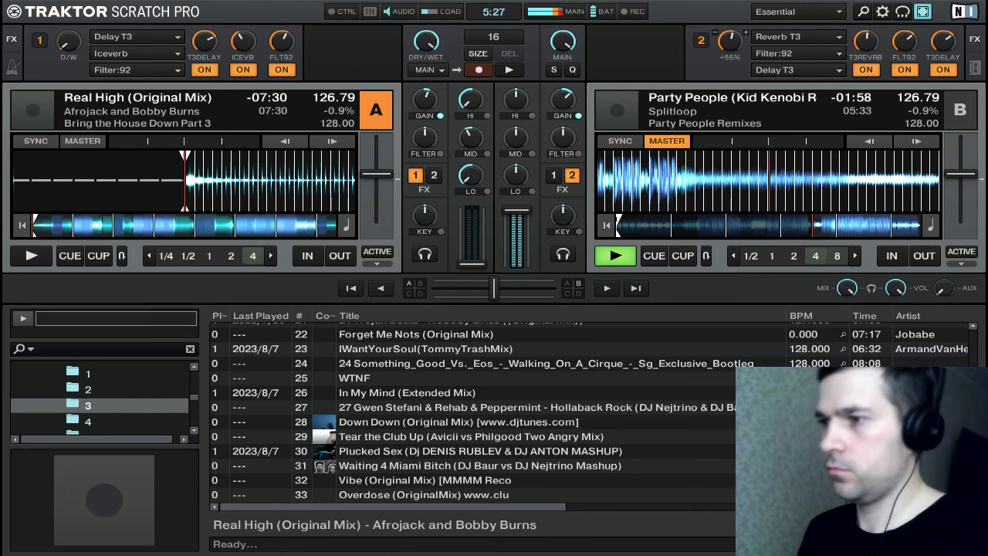
{"action": "scroll", "coordinate": [730, 42], "scroll_direction": "up", "scroll_amount": 1}
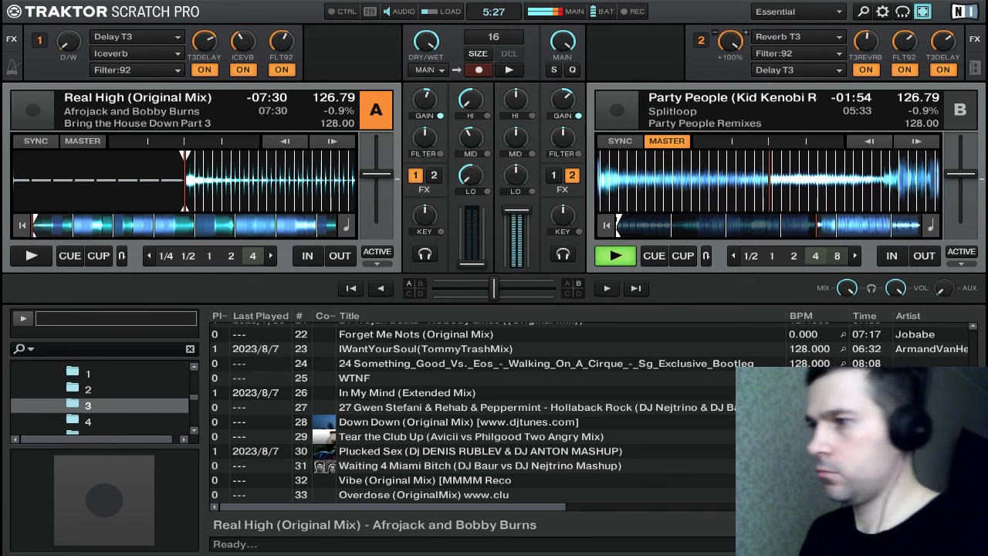
Lower FX unit 2's dry/wet mix in stages to zero and start deck A playing
{"action": "scroll", "coordinate": [729, 43], "scroll_direction": "down", "scroll_amount": 5}
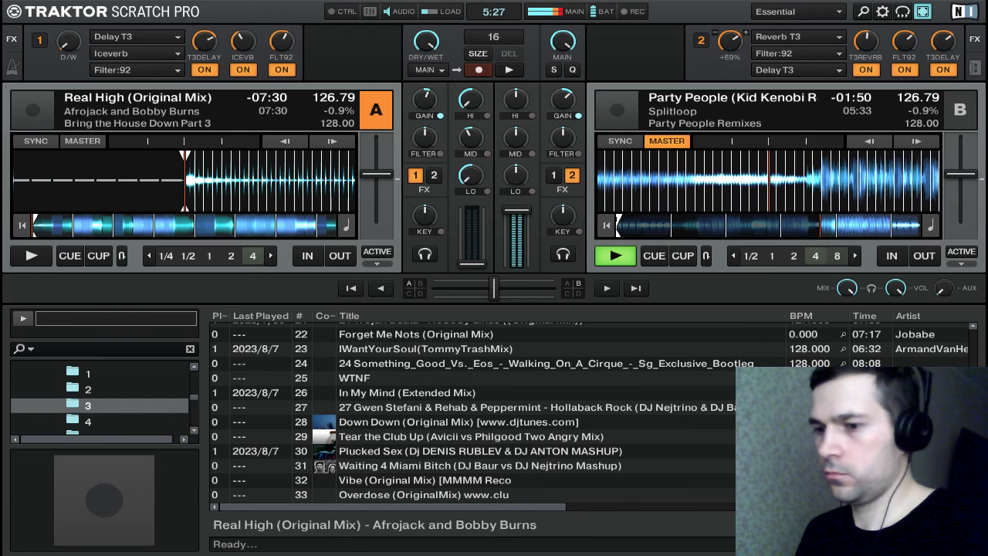
{"action": "scroll", "coordinate": [730, 42], "scroll_direction": "down", "scroll_amount": 1}
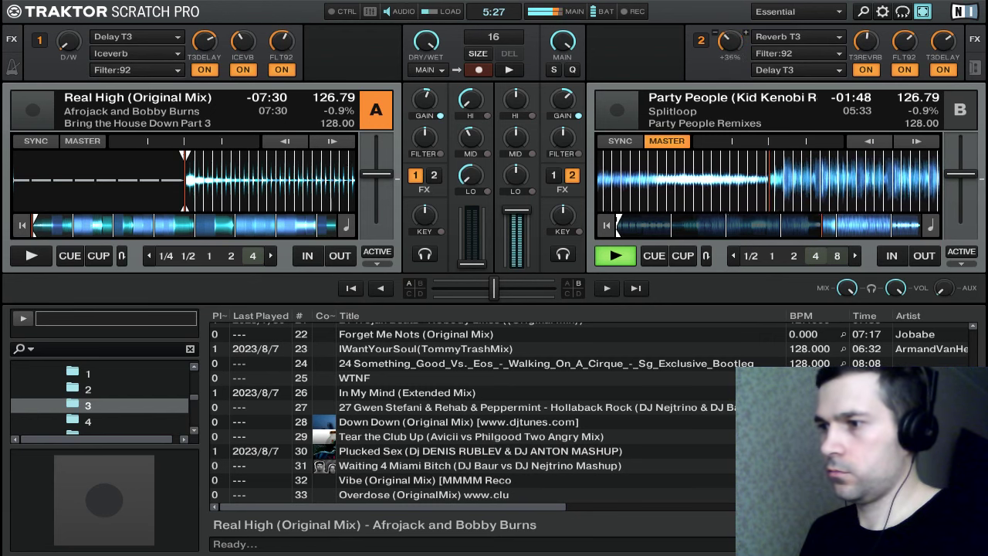
{"action": "key", "text": "a"}
{"action": "left_click_drag", "start_coordinate": [730, 43], "coordinate": [730, 68]}
Nudge deck A's tempo forward to align its beats with deck B, and stop the deck back at its start
{"action": "key", "text": "s"}
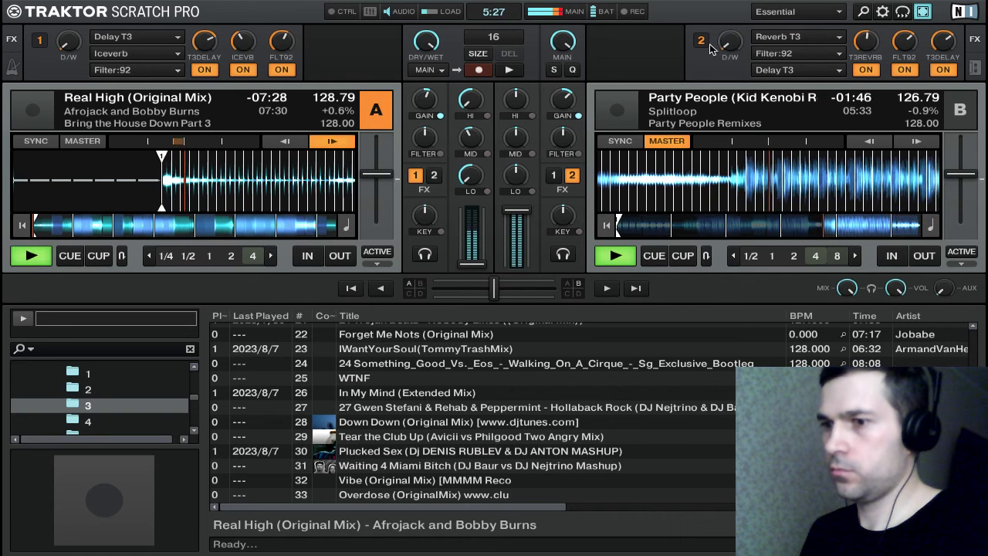
{"action": "key", "text": "s"}
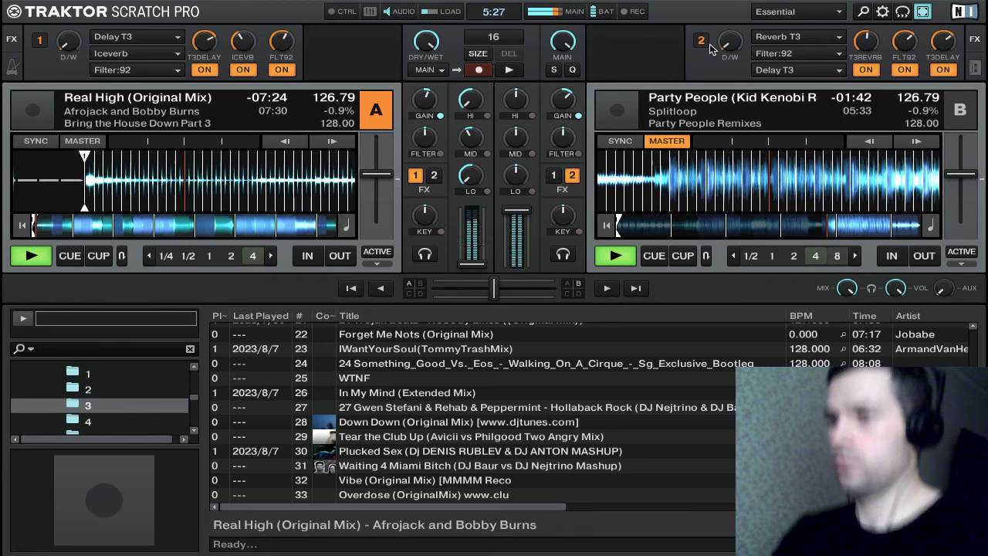
{"action": "key", "text": "q"}
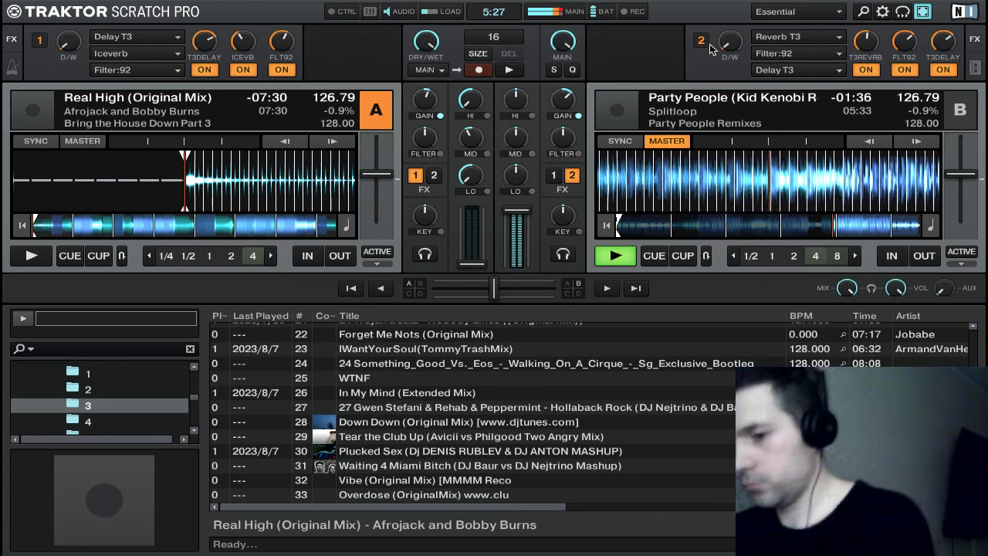
Cue deck A's first beat, restart it from the beginning, and nudge its tempo forward to align with deck B
{"action": "key", "text": "c"}
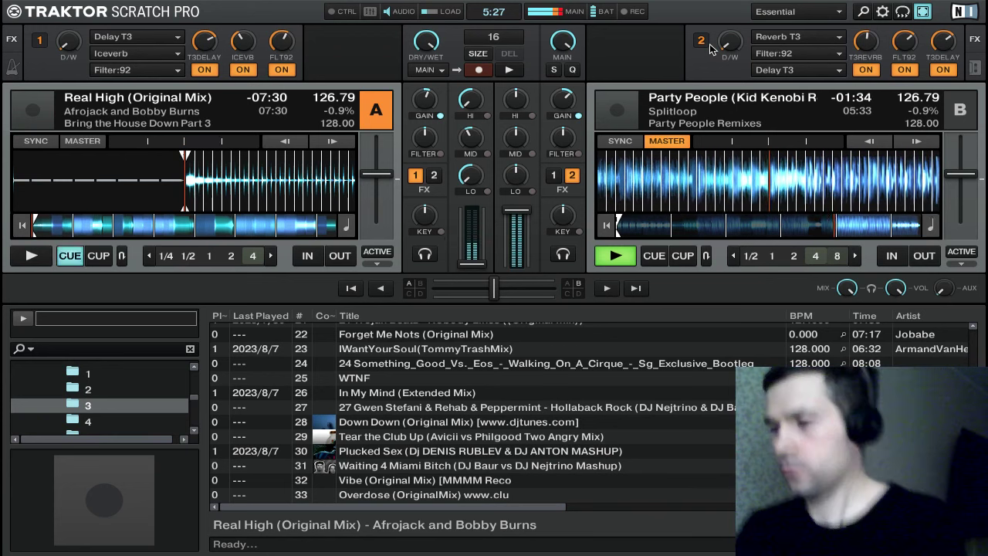
{"action": "key", "text": "space"}
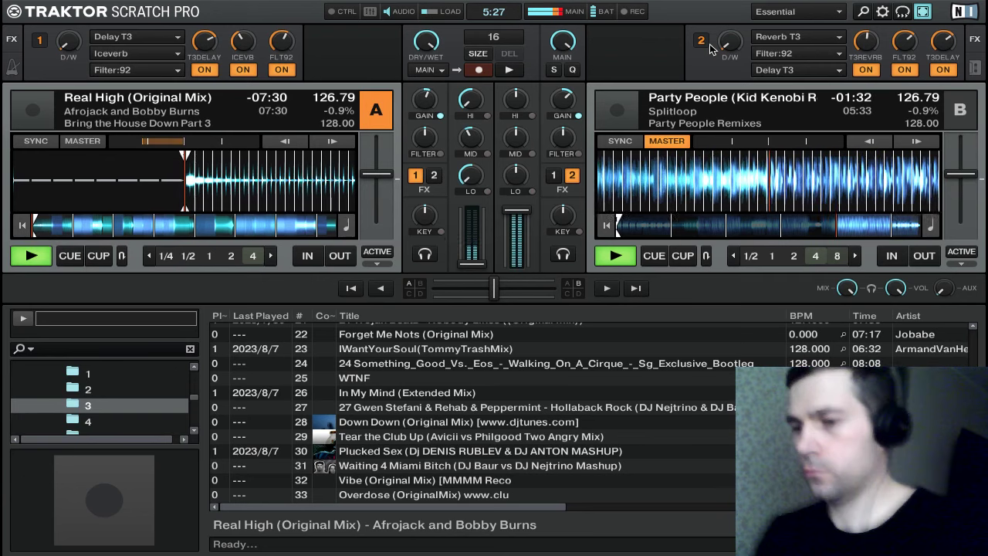
{"action": "key", "text": "Right"}
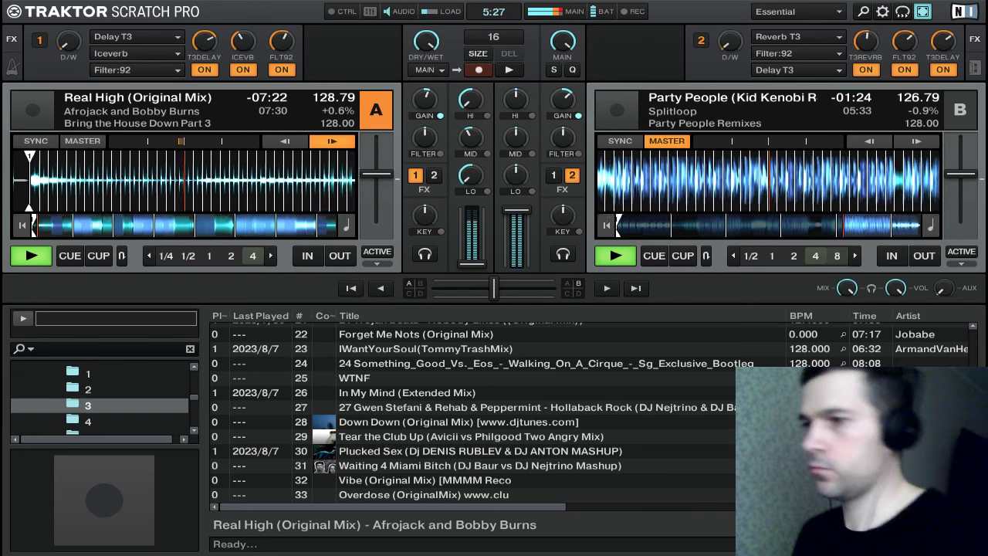
Bring deck A in at full channel volume and restore its high, mid and low EQ to neutral in stages
{"action": "left_click_drag", "start_coordinate": [467, 263], "coordinate": [468, 210]}
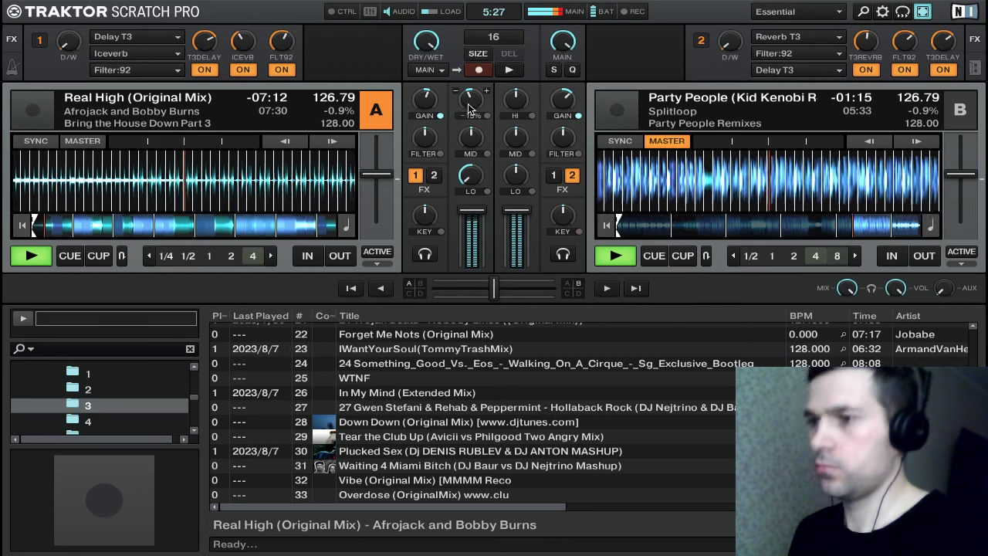
{"action": "scroll", "coordinate": [469, 109], "scroll_direction": "down", "scroll_amount": 1}
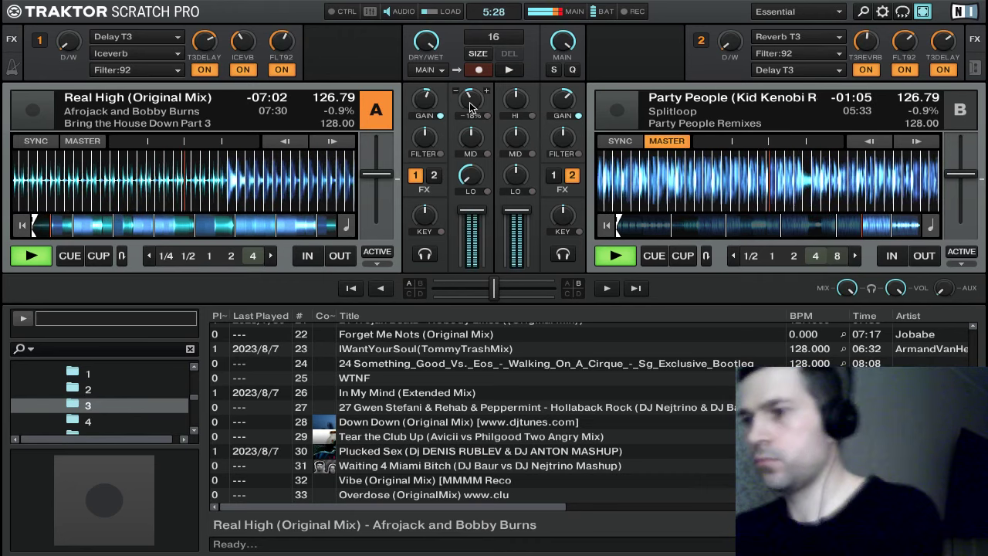
{"action": "left_click_drag", "start_coordinate": [471, 98], "coordinate": [471, 83]}
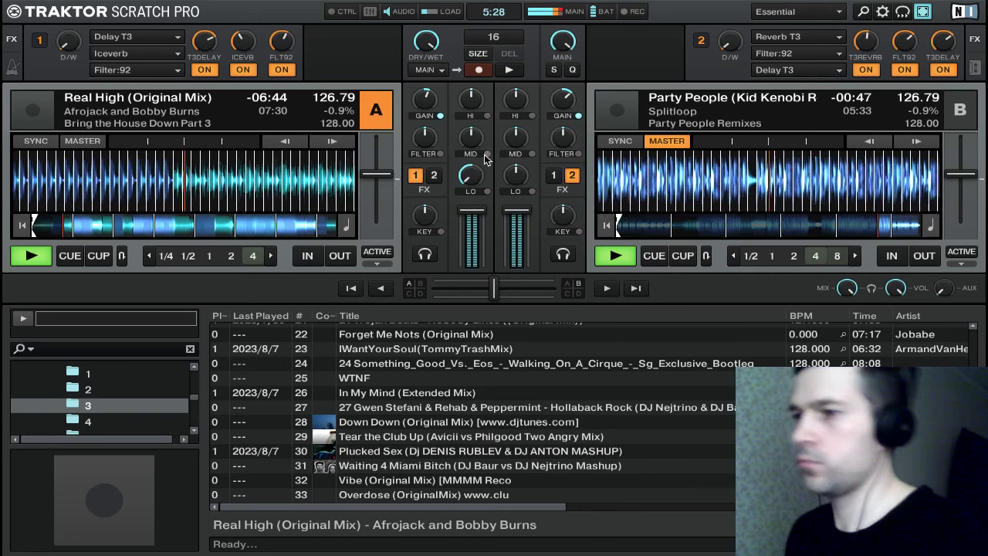
{"action": "left_click_drag", "start_coordinate": [470, 177], "coordinate": [471, 186]}
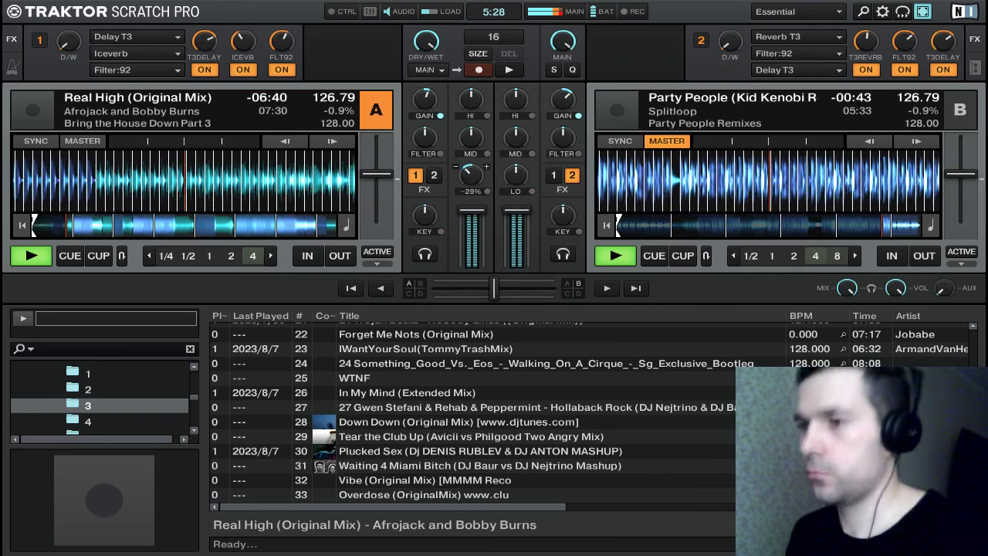
{"action": "left_click_drag", "start_coordinate": [470, 177], "coordinate": [477, 178]}
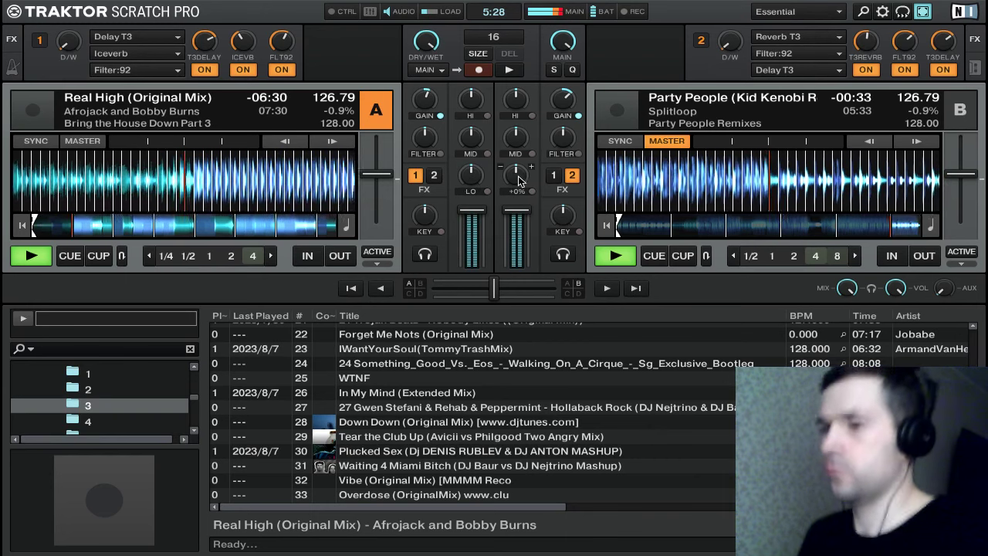
Cut deck B's low EQ and lower its mid and high EQ in stages as the track runs out
{"action": "mouse_move", "coordinate": [521, 175]}
{"action": "left_mouse_down"}
{"action": "mouse_move", "coordinate": [513, 187]}
{"action": "mouse_move", "coordinate": [510, 177]}
{"action": "left_mouse_up"}
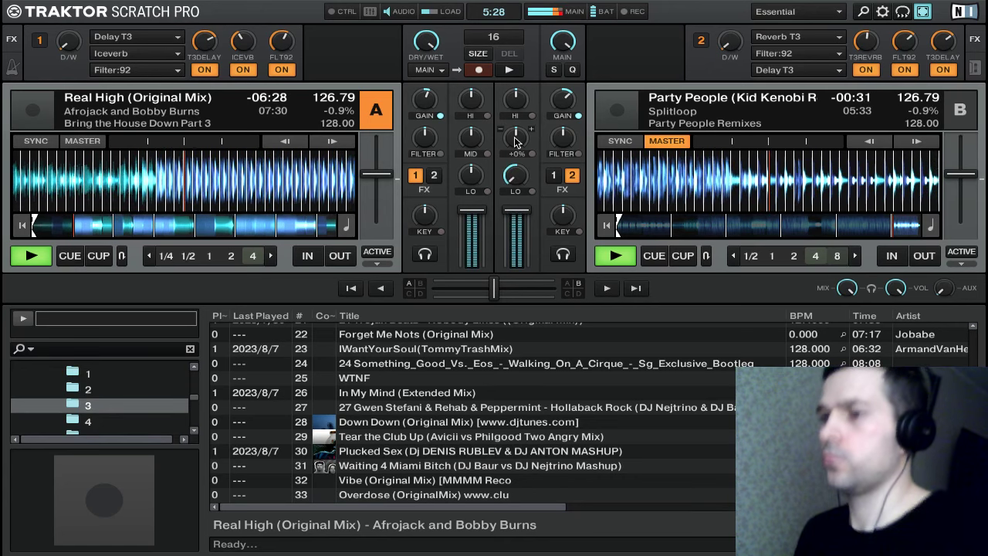
{"action": "left_click_drag", "start_coordinate": [517, 137], "coordinate": [518, 140]}
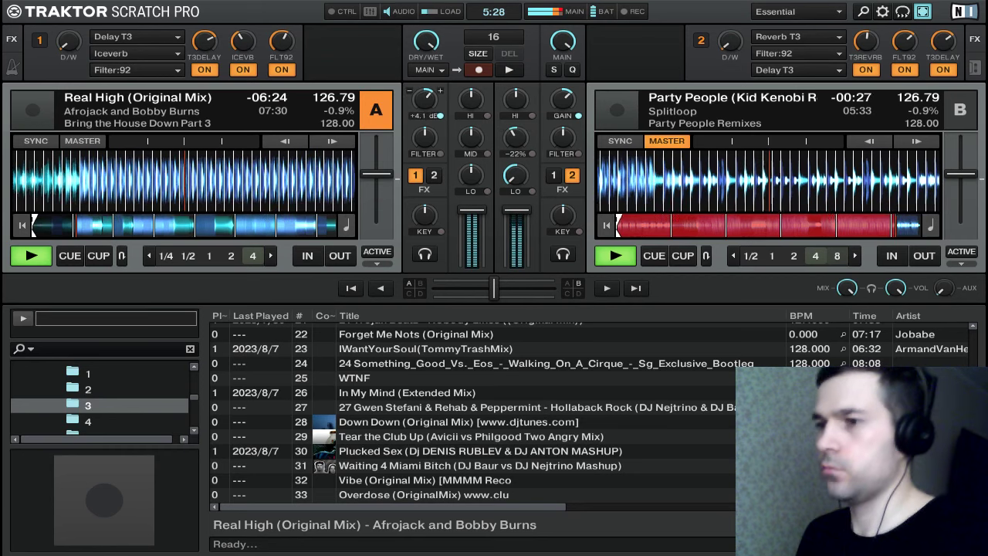
{"action": "left_click_drag", "start_coordinate": [517, 137], "coordinate": [517, 147]}
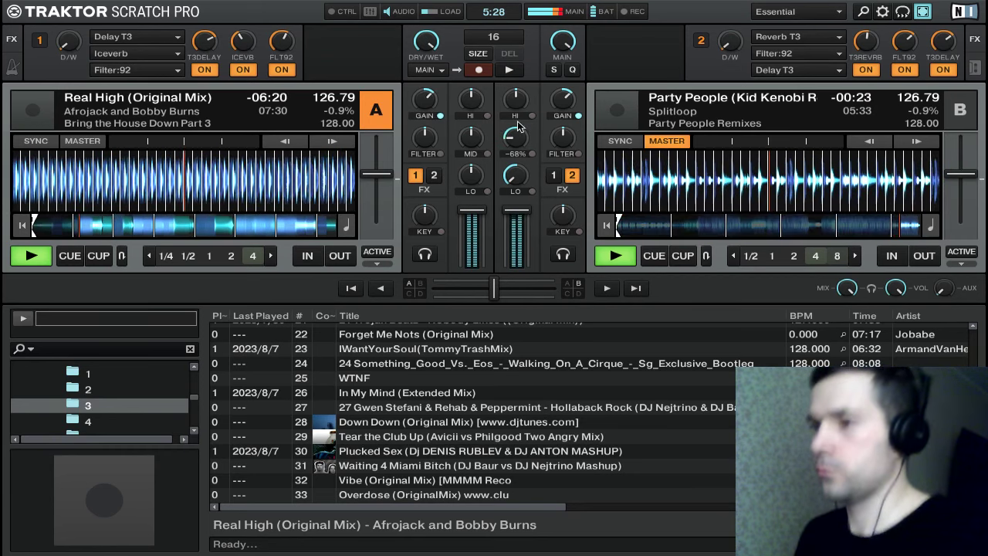
{"action": "left_click_drag", "start_coordinate": [516, 102], "coordinate": [516, 110]}
{"action": "left_click_drag", "start_coordinate": [514, 145], "coordinate": [514, 152]}
{"action": "left_click_drag", "start_coordinate": [515, 99], "coordinate": [531, 116]}
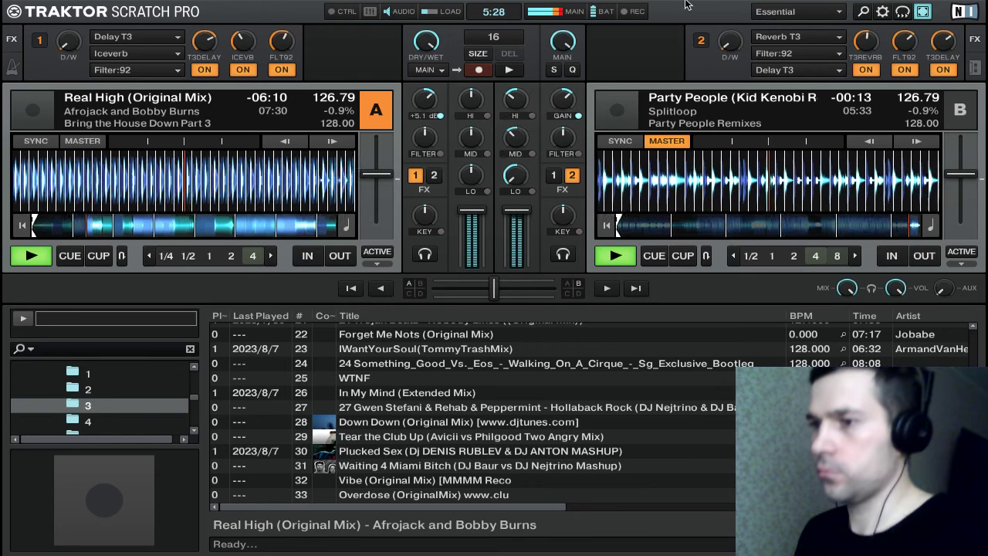
Fade deck B out by lowering its mid and high EQ and pulling its channel volume to zero
{"action": "mouse_move", "coordinate": [768, 6]}
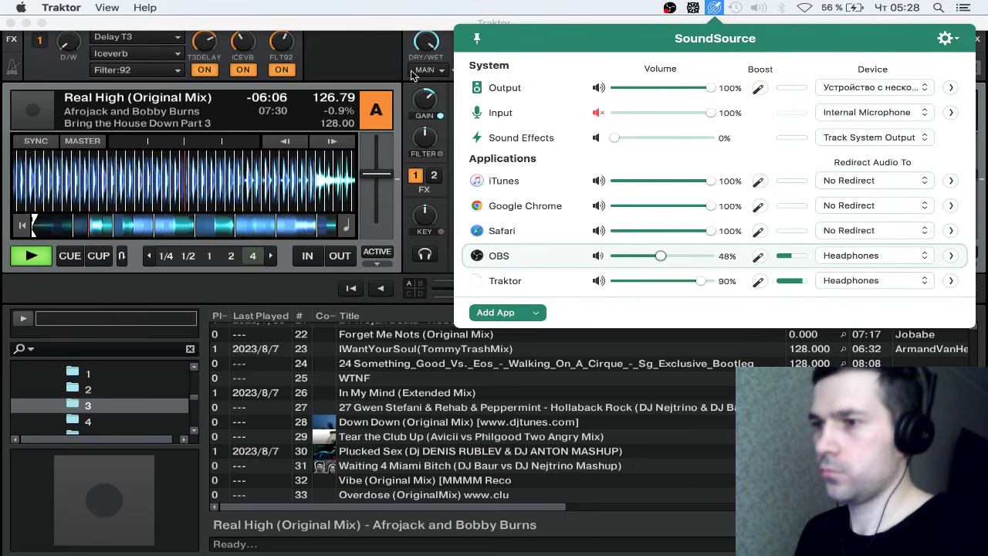
{"action": "left_click", "coordinate": [370, 65]}
{"action": "left_click_drag", "start_coordinate": [508, 142], "coordinate": [514, 153]}
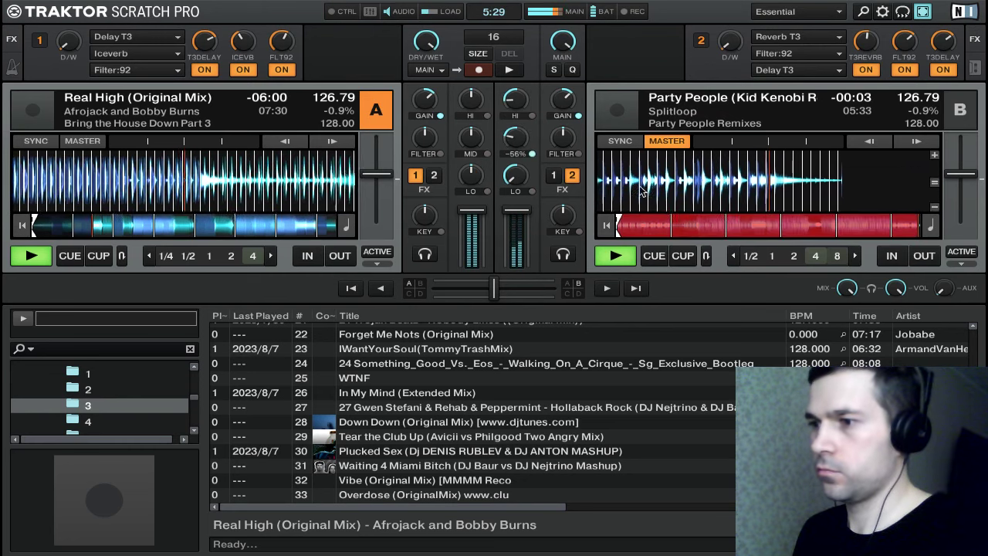
{"action": "left_click_drag", "start_coordinate": [517, 213], "coordinate": [518, 266]}
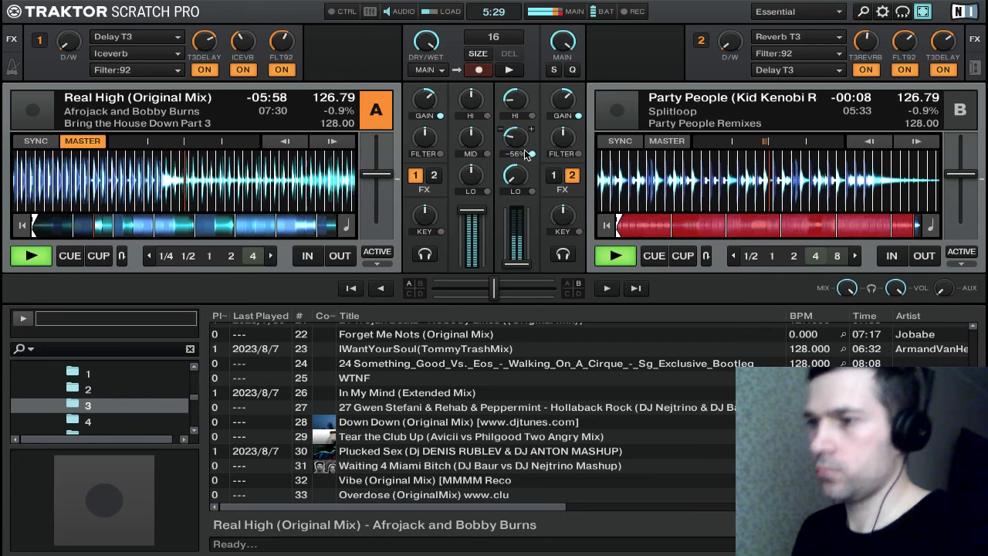
{"action": "left_click_drag", "start_coordinate": [516, 100], "coordinate": [516, 130]}
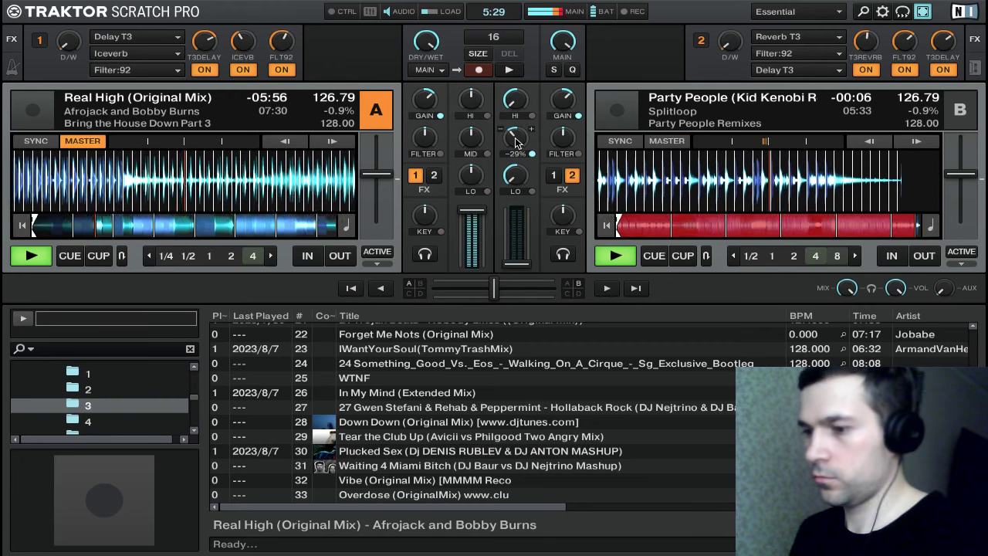
Stop deck B and load track 27, "Gwen Stefani & Rehab & Peppermint - Hollaback Rock", onto it
{"action": "key", "text": "l"}
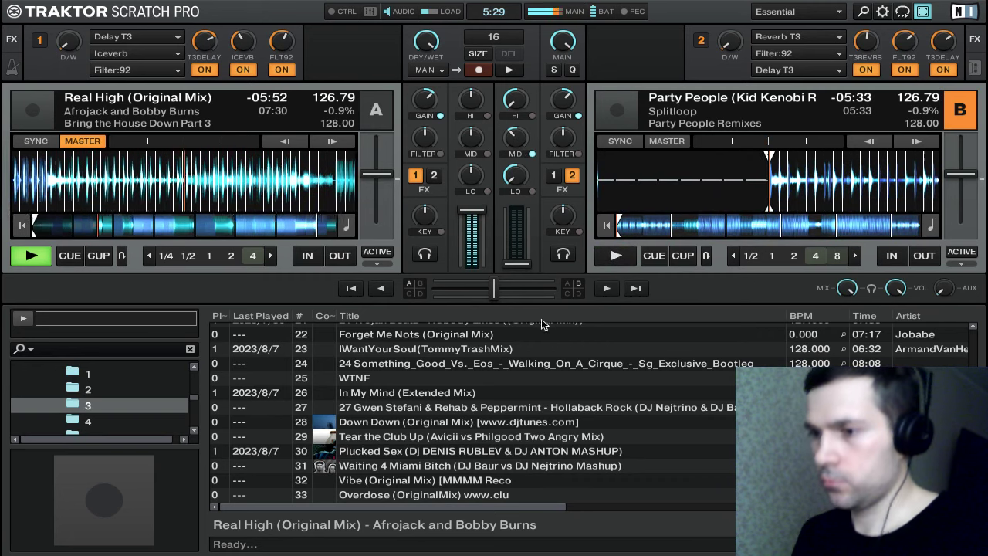
{"action": "left_click", "coordinate": [563, 410]}
{"action": "key", "text": "ctrl+Right"}
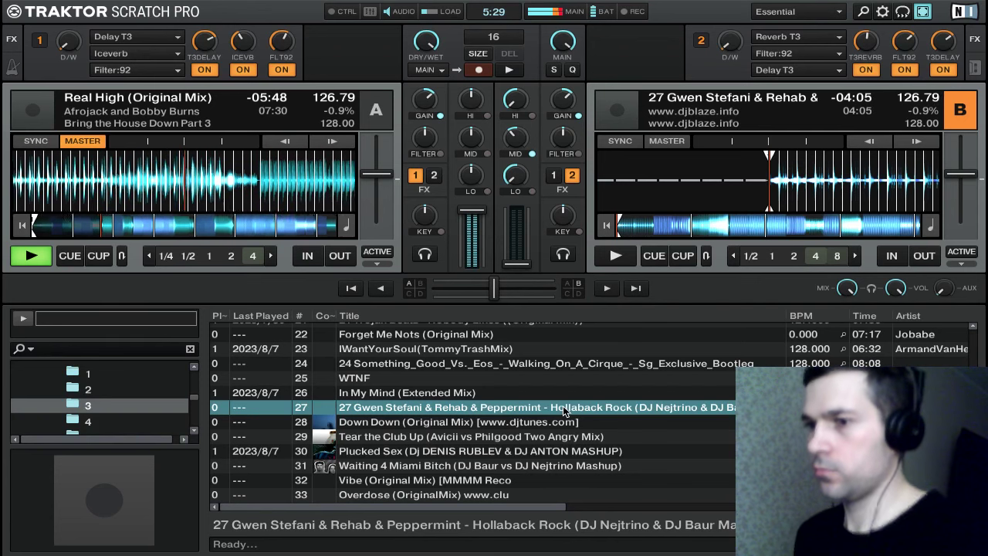
Sweep FX unit 1's dry/wet mix up and back down to zero twice over deck A
{"action": "left_click_drag", "start_coordinate": [69, 44], "coordinate": [68, 26]}
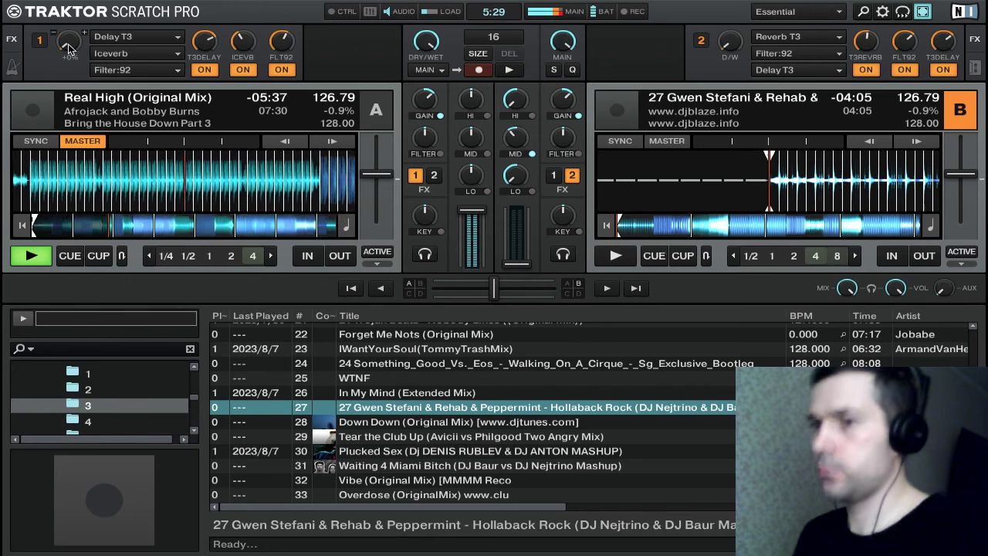
{"action": "left_click_drag", "start_coordinate": [68, 47], "coordinate": [68, 73]}
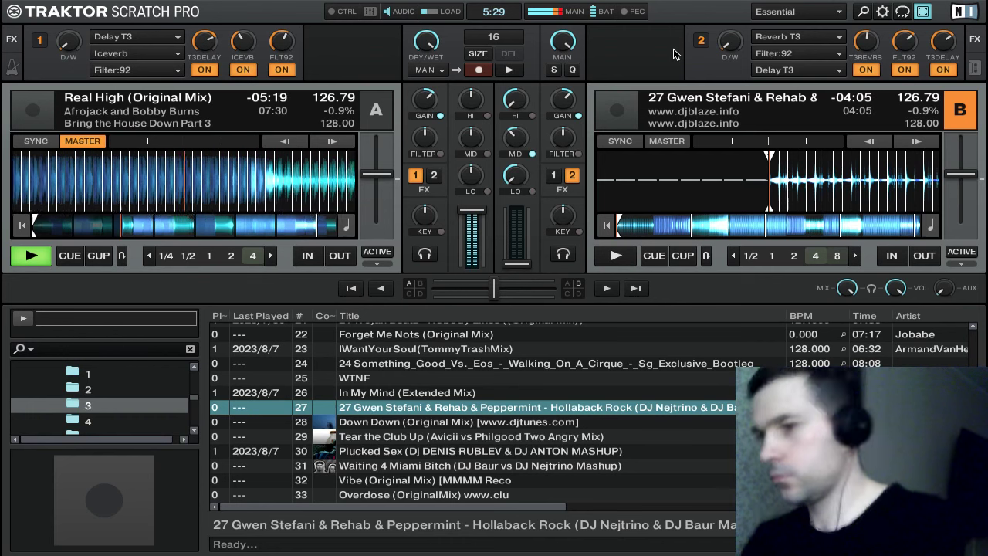
{"action": "mouse_move", "coordinate": [78, 42]}
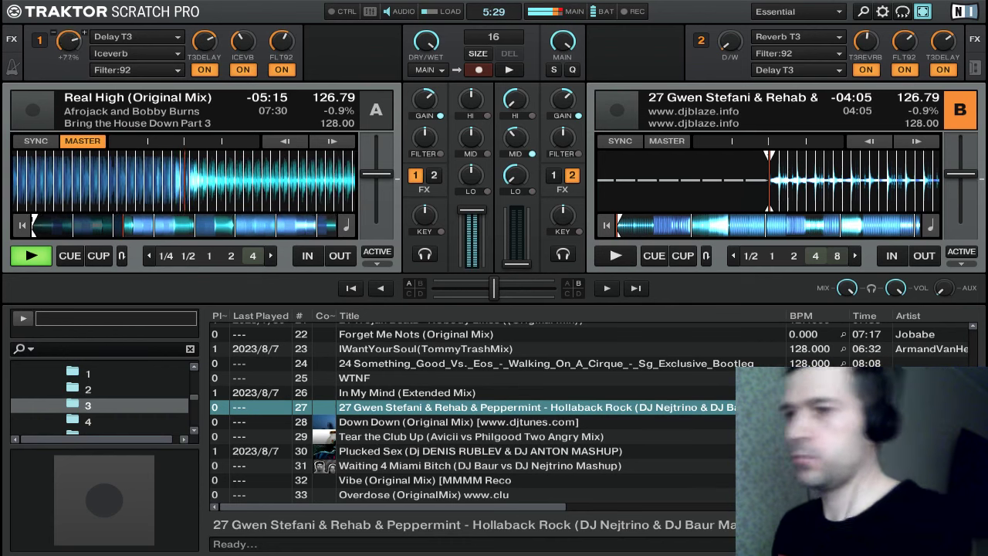
{"action": "left_click_drag", "start_coordinate": [78, 43], "coordinate": [78, 85]}
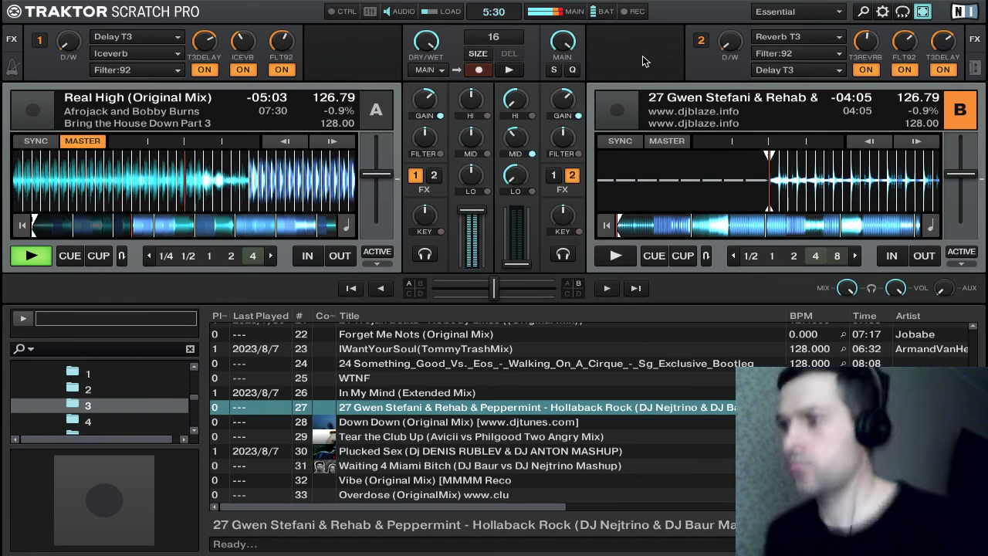
Audition deck B's first beat repeatedly from its cue point in time with deck A
{"action": "key", "text": "k"}
{"action": "key", "text": "k"}
{"action": "key", "text": "k"}
{"action": "key", "text": "k"}
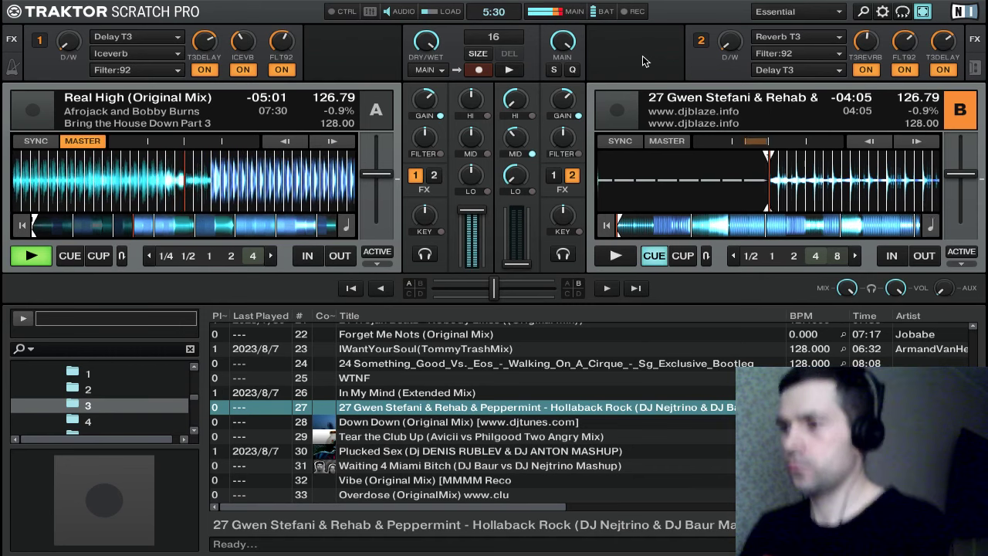
{"action": "key", "text": "k"}
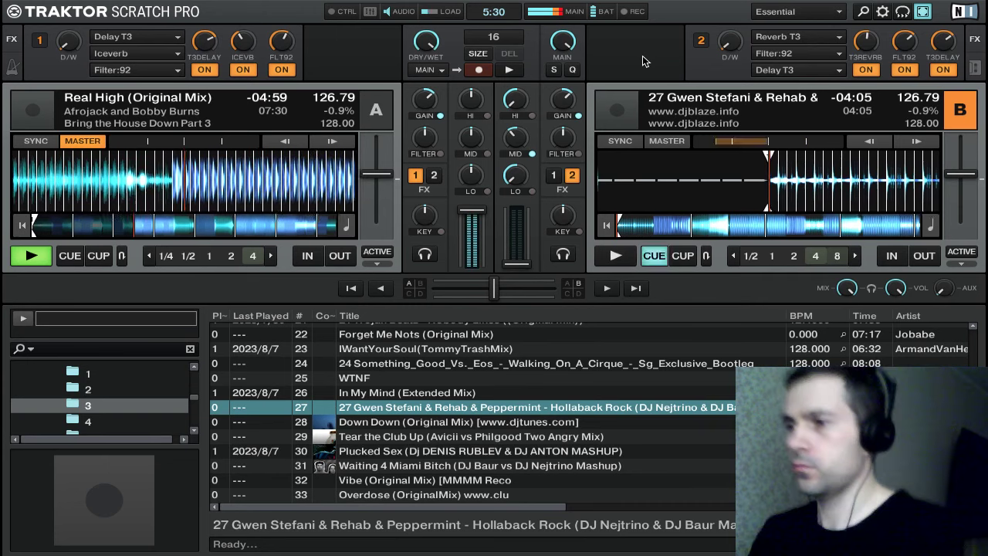
{"action": "key", "text": "k"}
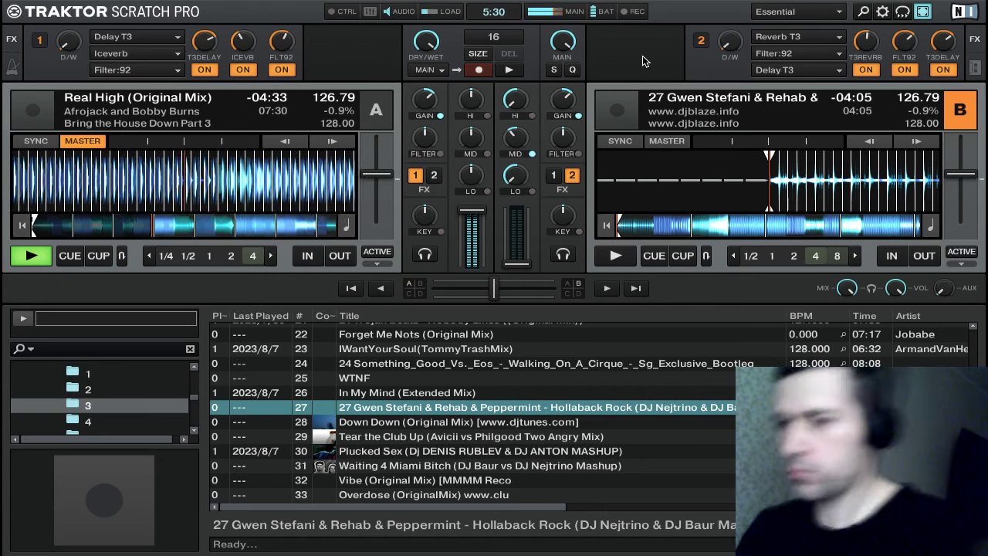
Start deck B, nudge its tempo to align its beats with deck A, and stop the deck back at its start
{"action": "key", "text": "l"}
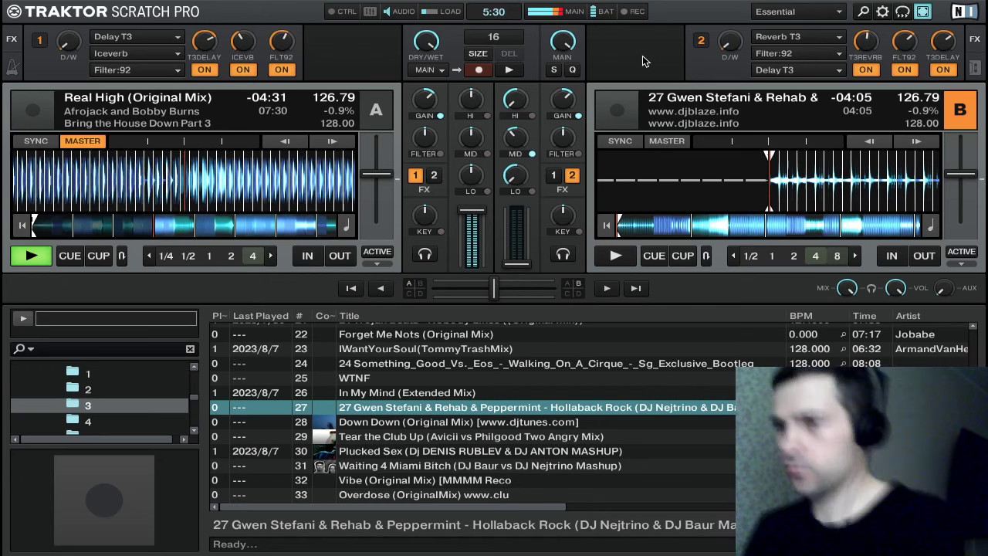
{"action": "key", "text": "semicolon"}
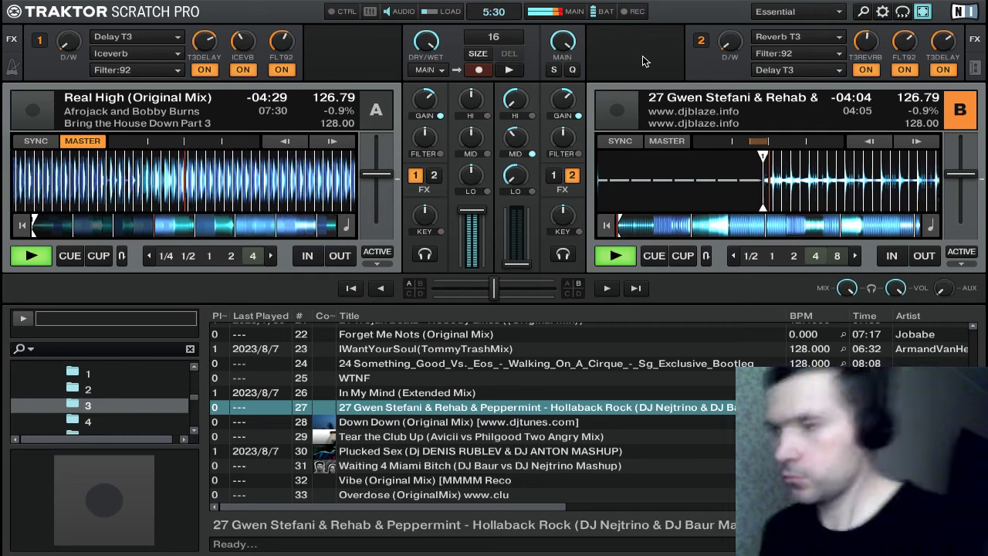
{"action": "key", "text": "p"}
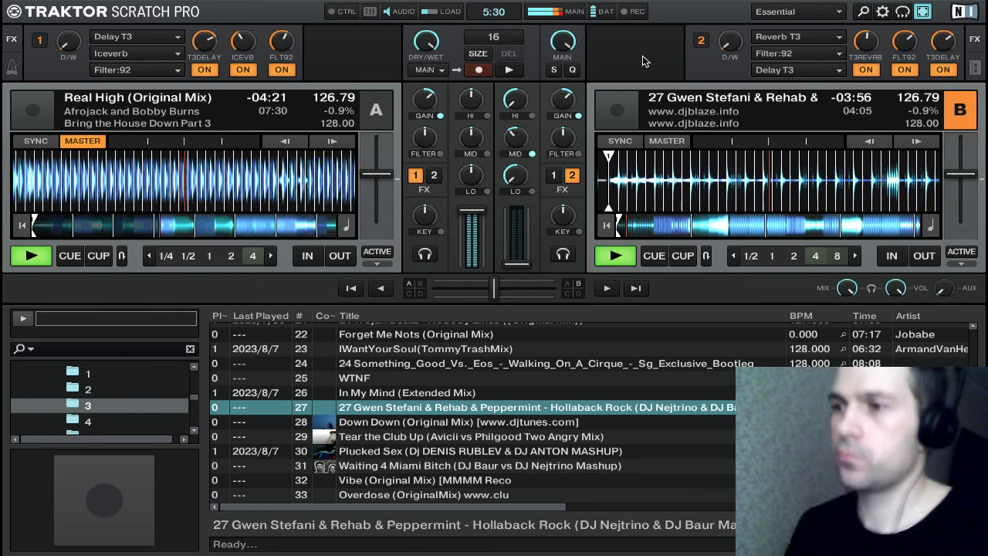
{"action": "mouse_move", "coordinate": [972, 7]}
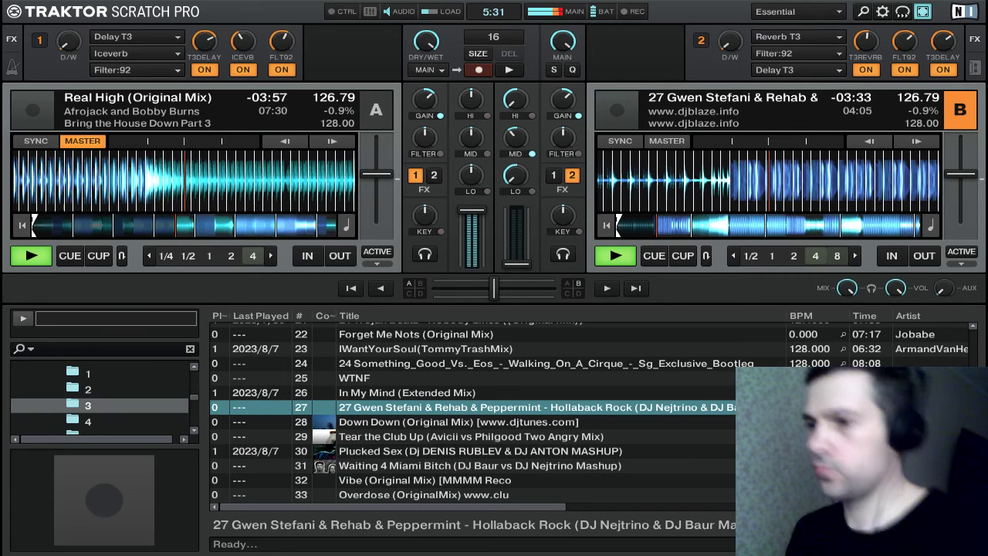
{"action": "key", "text": "l"}
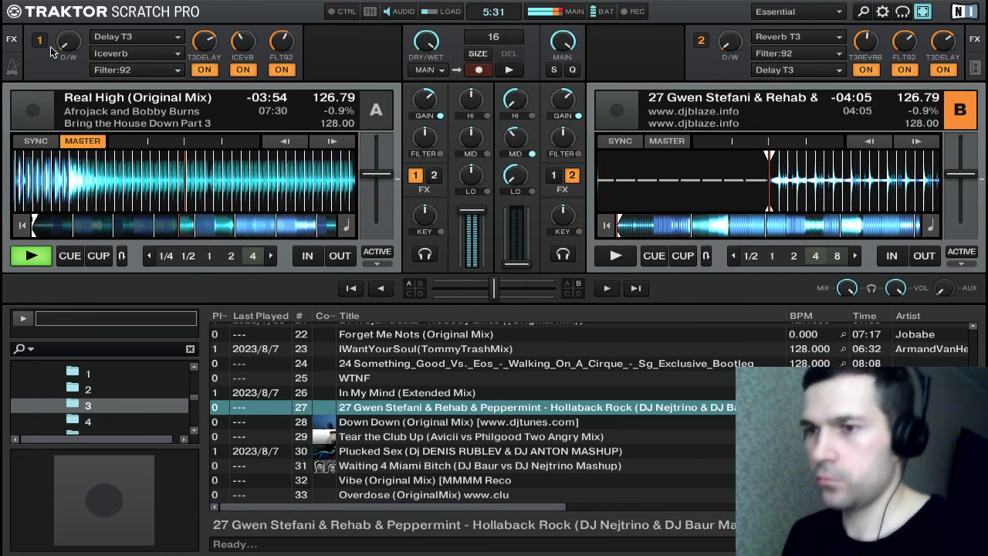
Raise FX unit 1's dry/wet mix briefly over deck A and tap out deck B's first beat from its cue point
{"action": "left_click_drag", "start_coordinate": [69, 41], "coordinate": [69, 35]}
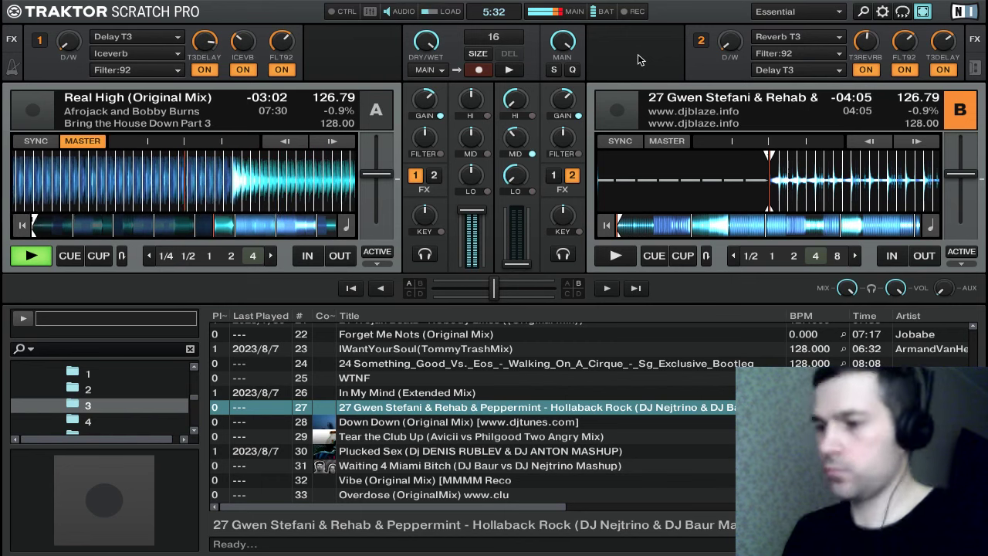
{"action": "key", "text": "k"}
{"action": "key", "text": "k"}
{"action": "key", "text": "k"}
{"action": "key", "text": "k"}
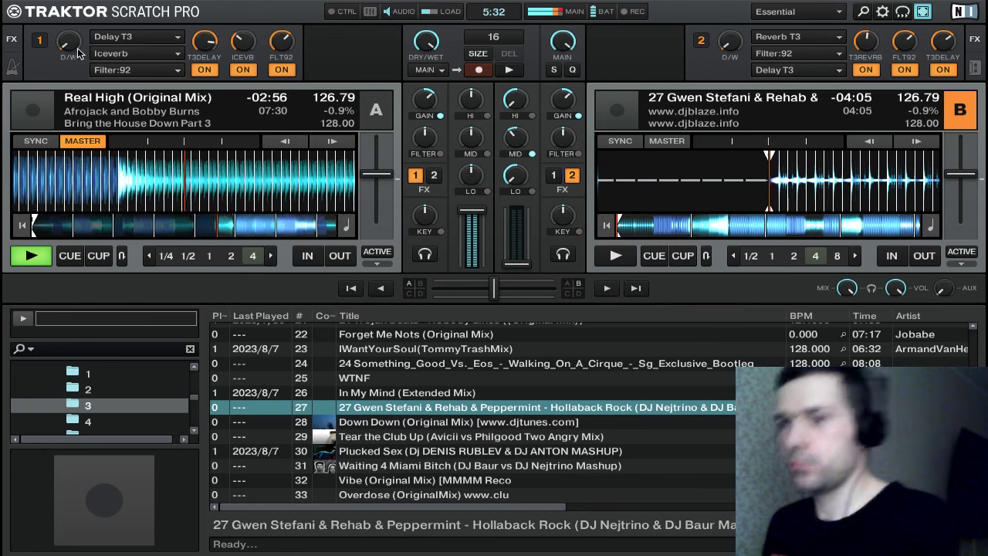
Sweep FX unit 1's dry/wet mix up past 78% and back to zero over deck A's breakdown, lowering the Iceverb amount
{"action": "left_click_drag", "start_coordinate": [77, 49], "coordinate": [78, 35]}
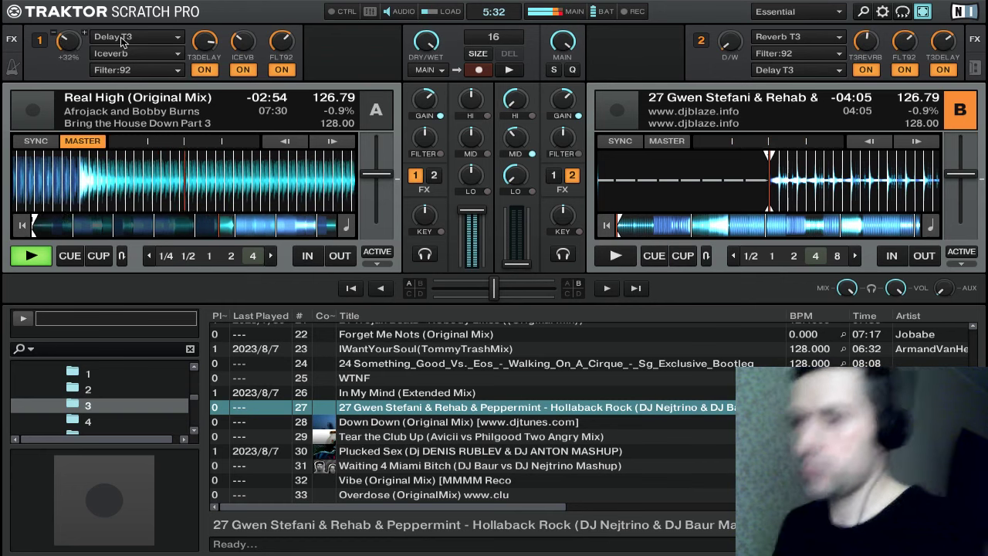
{"action": "left_click_drag", "start_coordinate": [238, 44], "coordinate": [238, 54]}
{"action": "left_click_drag", "start_coordinate": [66, 44], "coordinate": [67, 36]}
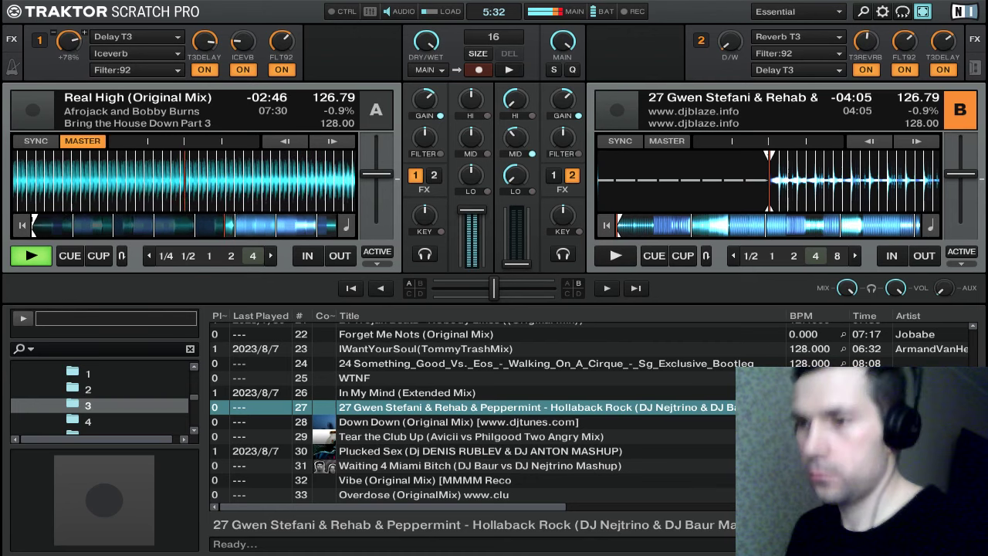
{"action": "left_click_drag", "start_coordinate": [80, 43], "coordinate": [79, 41]}
{"action": "left_click_drag", "start_coordinate": [204, 33], "coordinate": [204, 68]}
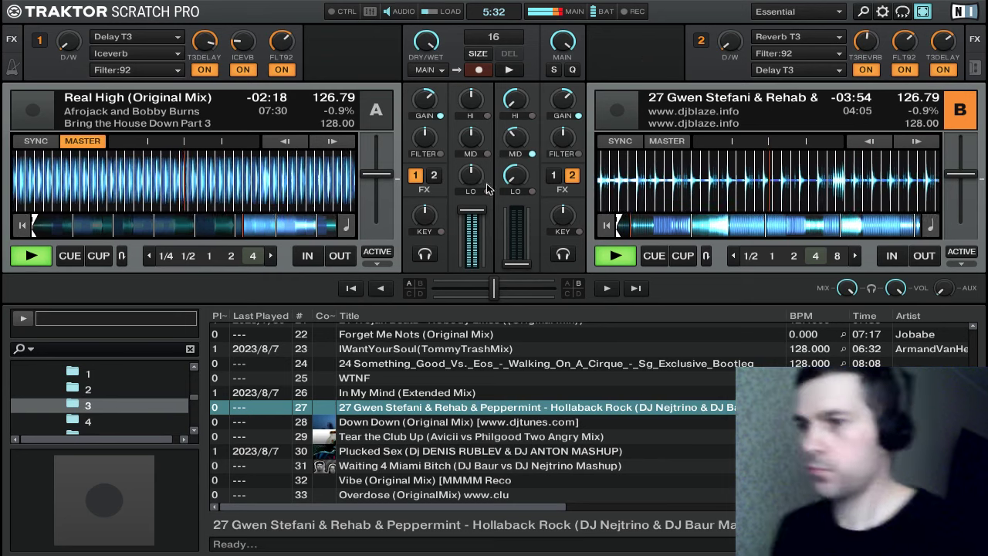
Bring deck B in at full channel volume and restore its mid and high EQ to neutral
{"action": "left_click_drag", "start_coordinate": [525, 265], "coordinate": [525, 191]}
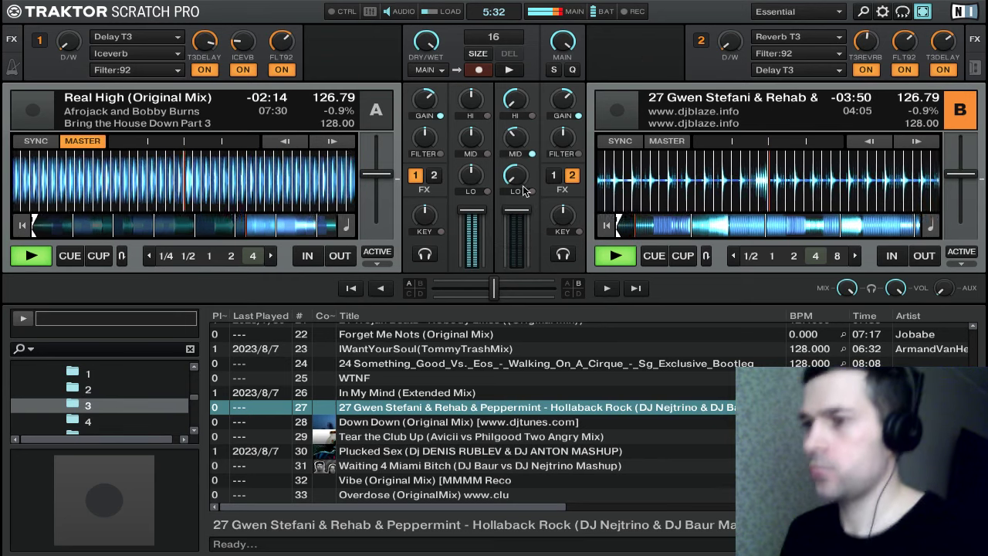
{"action": "left_click_drag", "start_coordinate": [515, 137], "coordinate": [521, 104]}
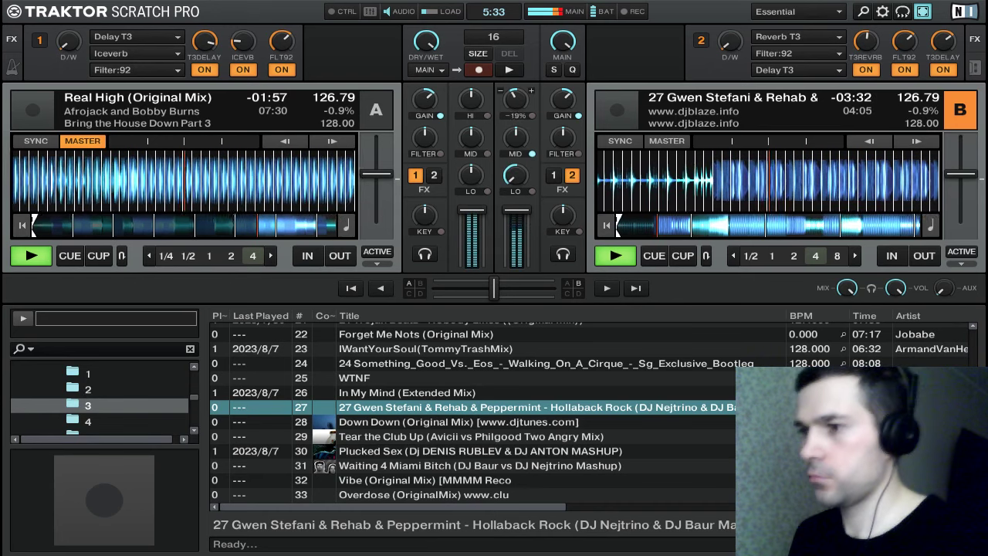
{"action": "left_click_drag", "start_coordinate": [504, 109], "coordinate": [505, 106]}
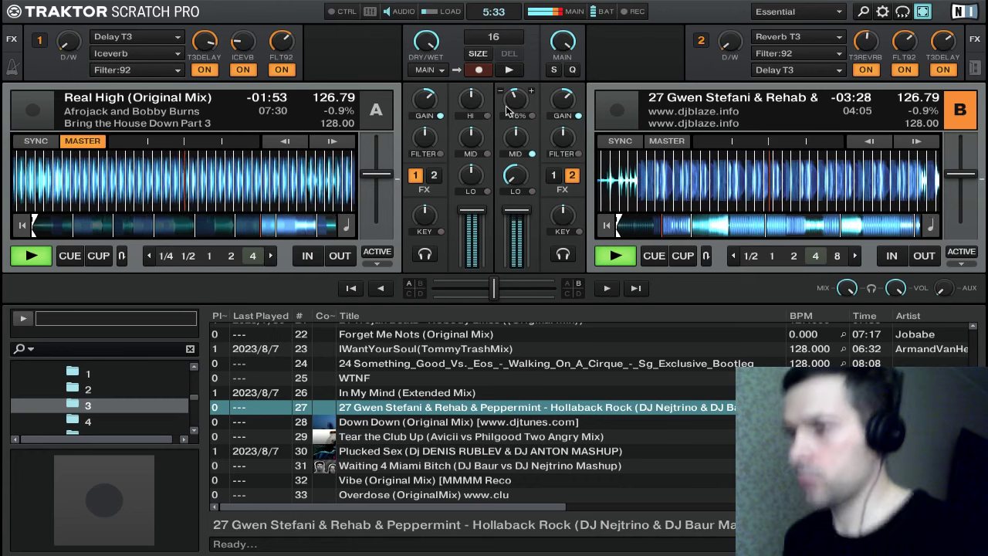
{"action": "scroll", "coordinate": [514, 109], "scroll_direction": "up", "scroll_amount": 2}
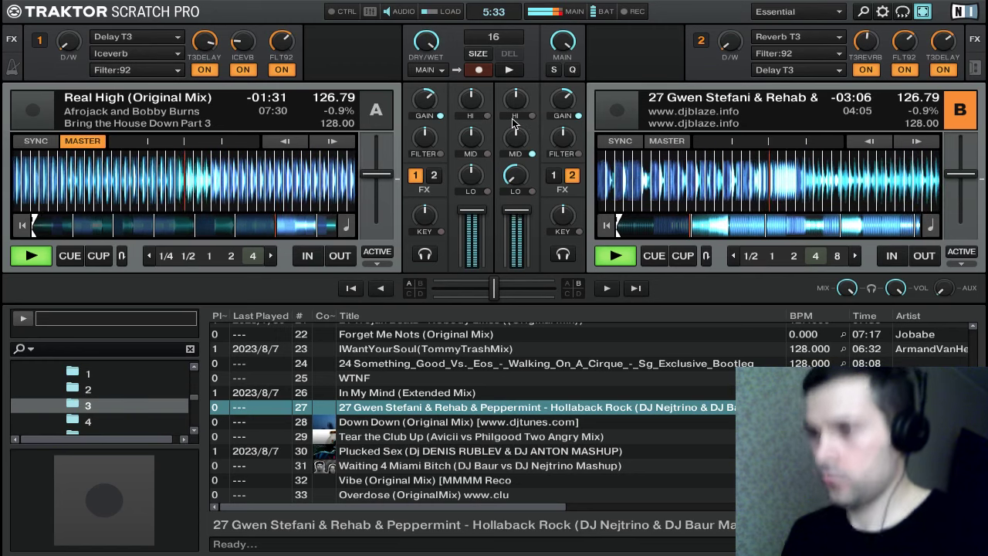
Restore deck B's low EQ to neutral in stages and lower deck A's low EQ to -15%
{"action": "left_click_drag", "start_coordinate": [516, 175], "coordinate": [516, 212]}
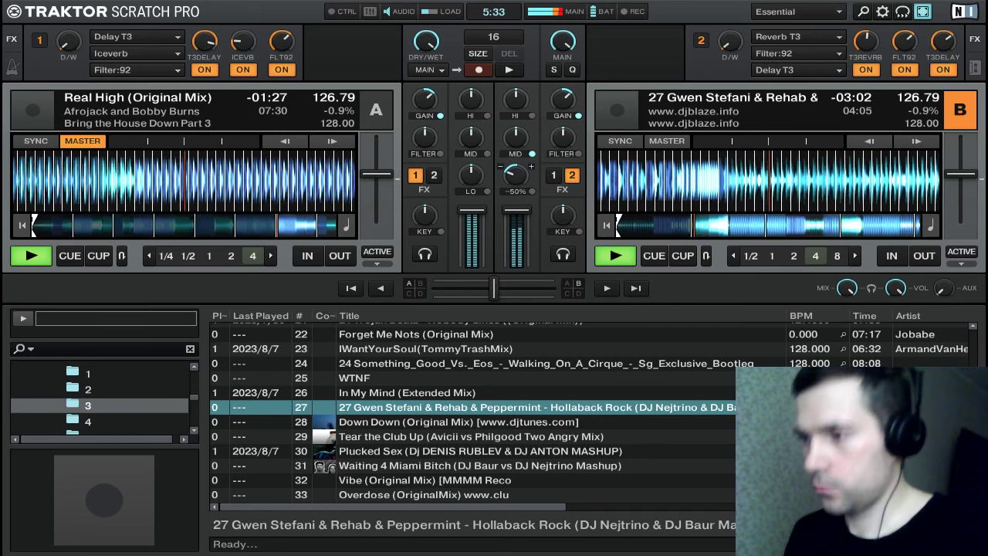
{"action": "left_click_drag", "start_coordinate": [516, 174], "coordinate": [516, 164]}
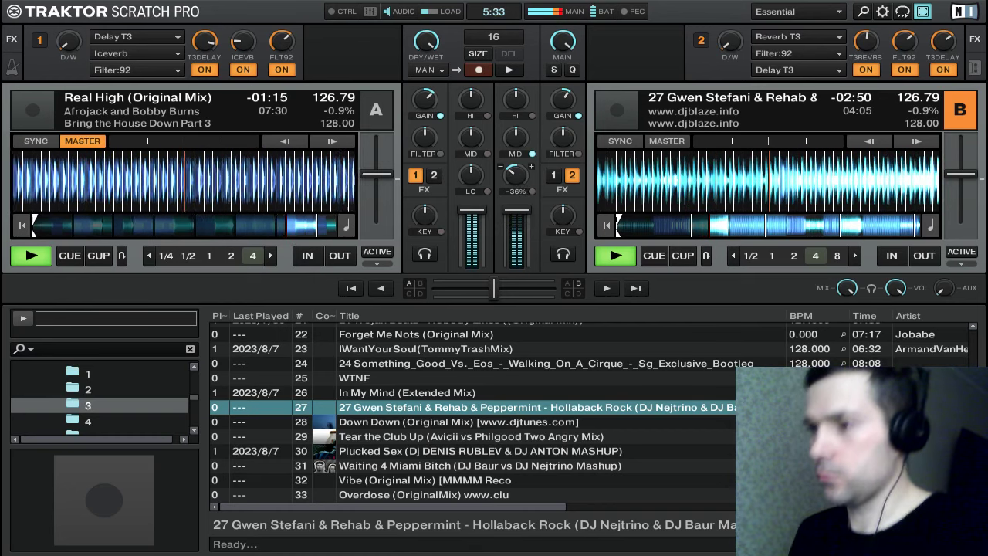
{"action": "left_click_drag", "start_coordinate": [520, 182], "coordinate": [520, 171]}
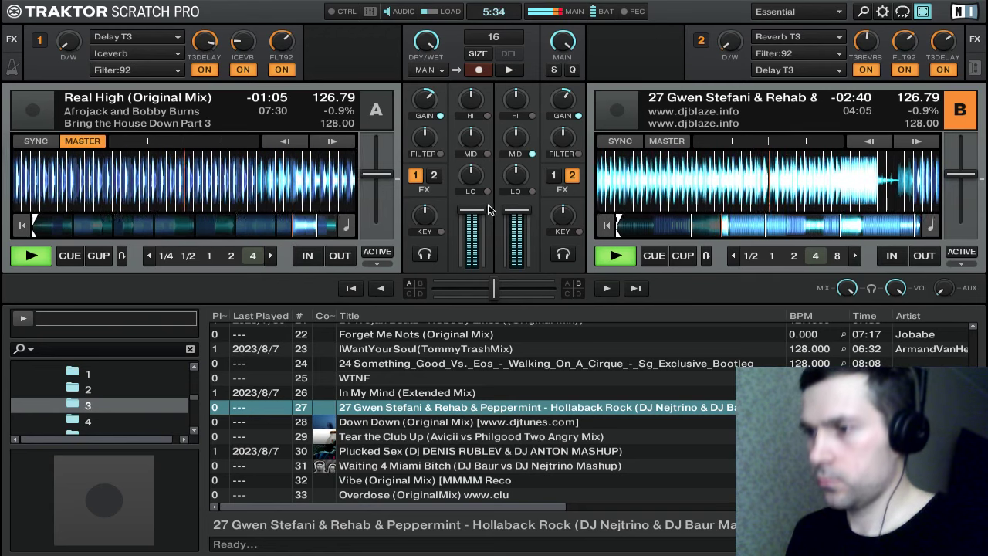
{"action": "left_click_drag", "start_coordinate": [471, 175], "coordinate": [471, 187]}
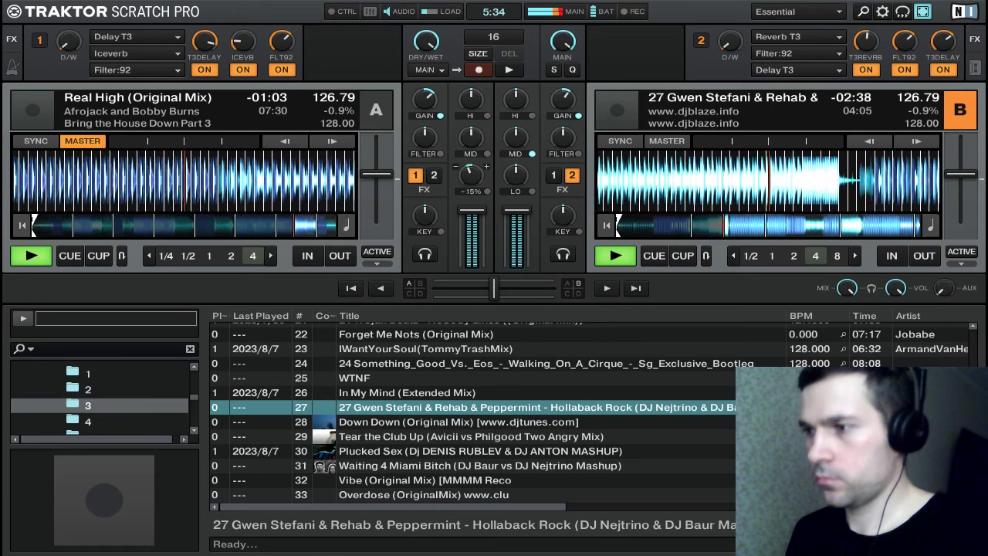